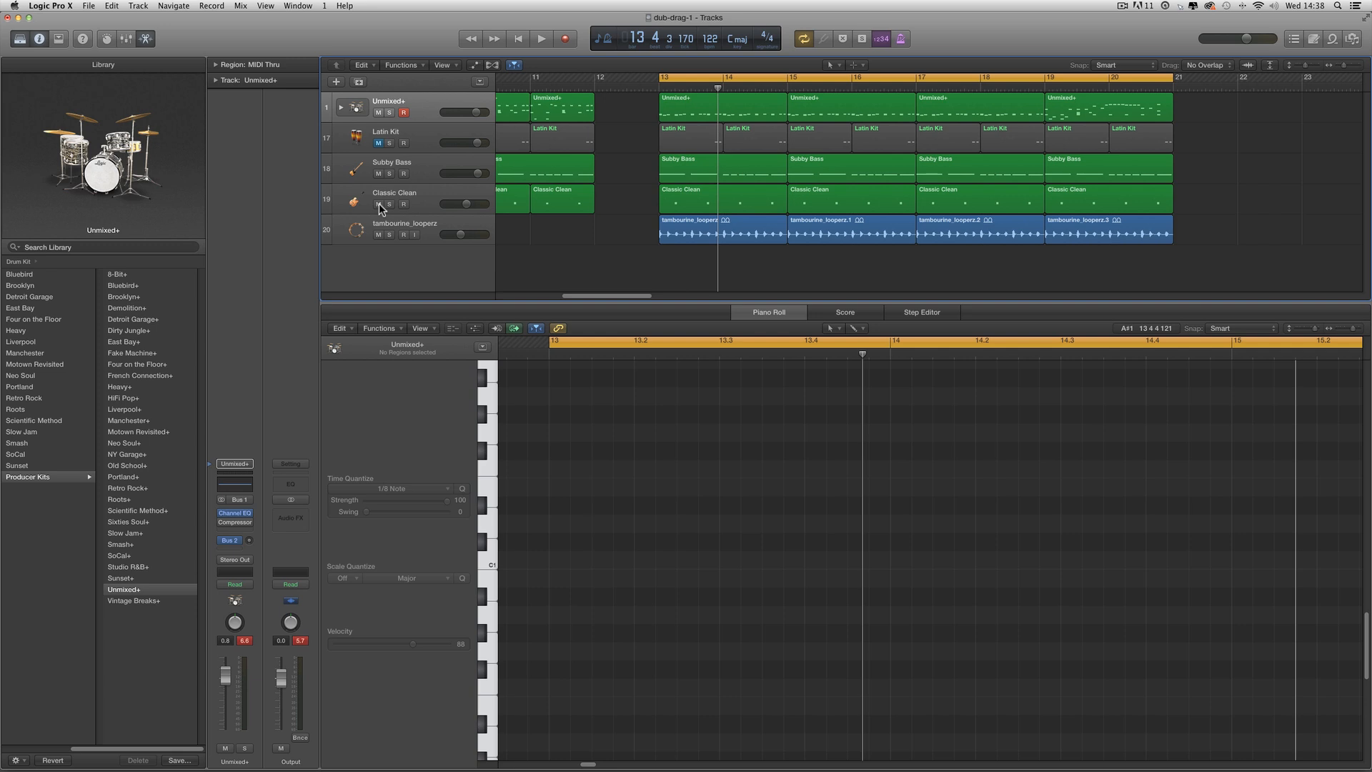
Play the arrangement's cycled section from bar 13, then display the drum notes of the Unmixed+ region at bar 13
key("space")
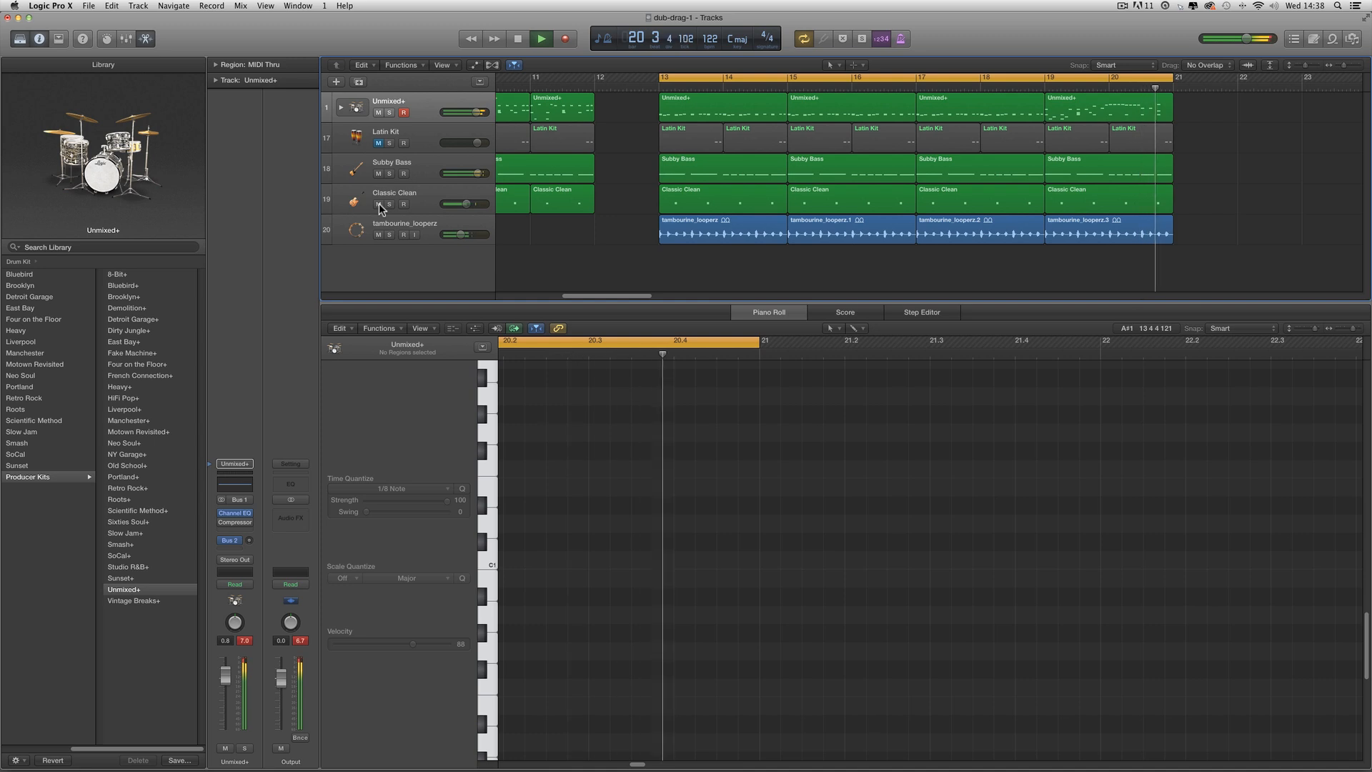
key("space")
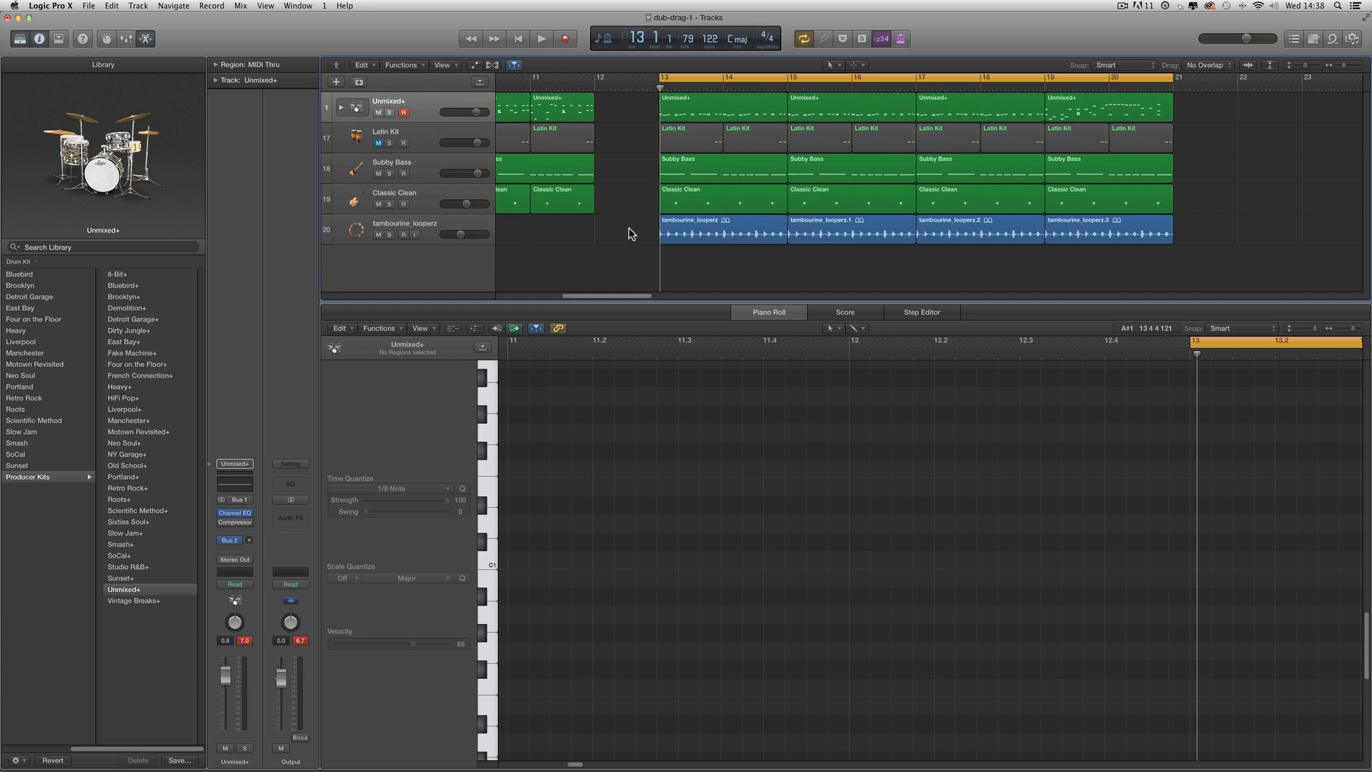
left_click(710, 102)
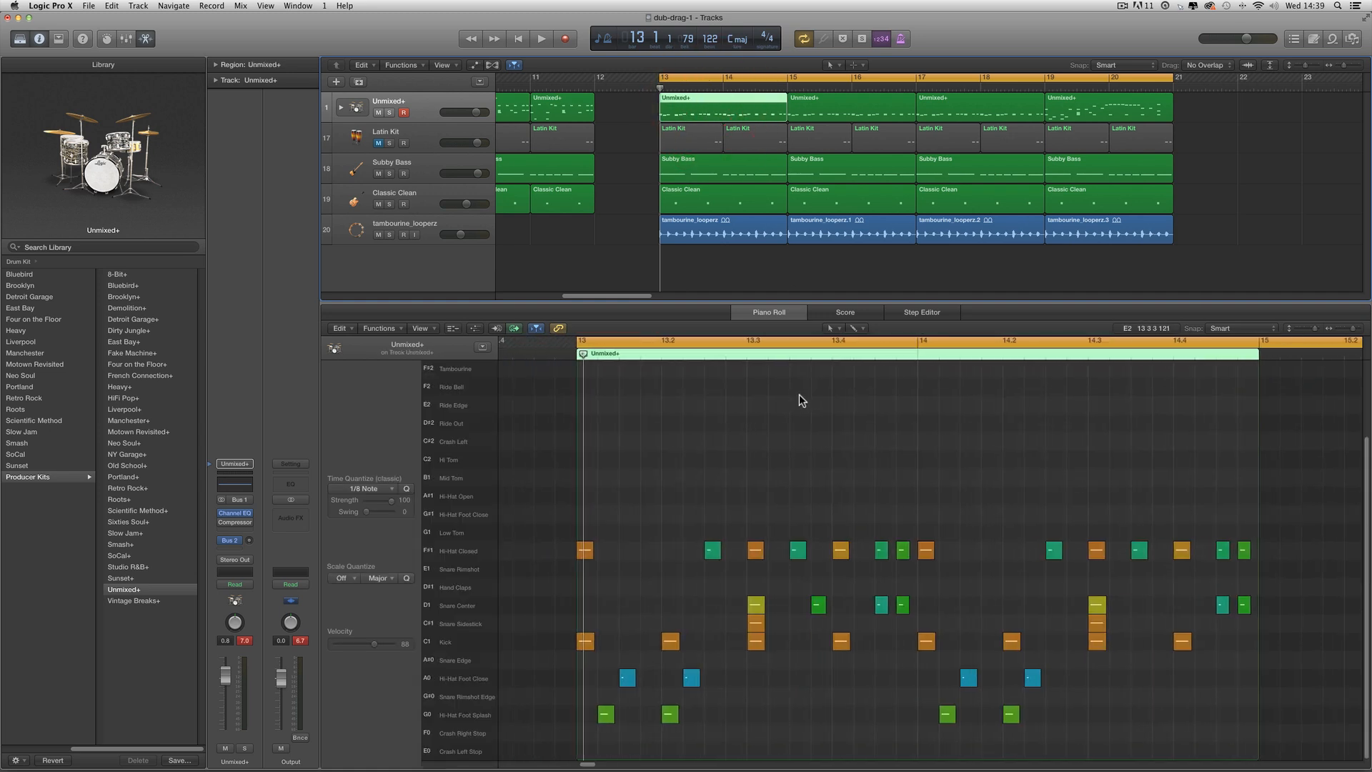
scroll(799, 400, "right", 2)
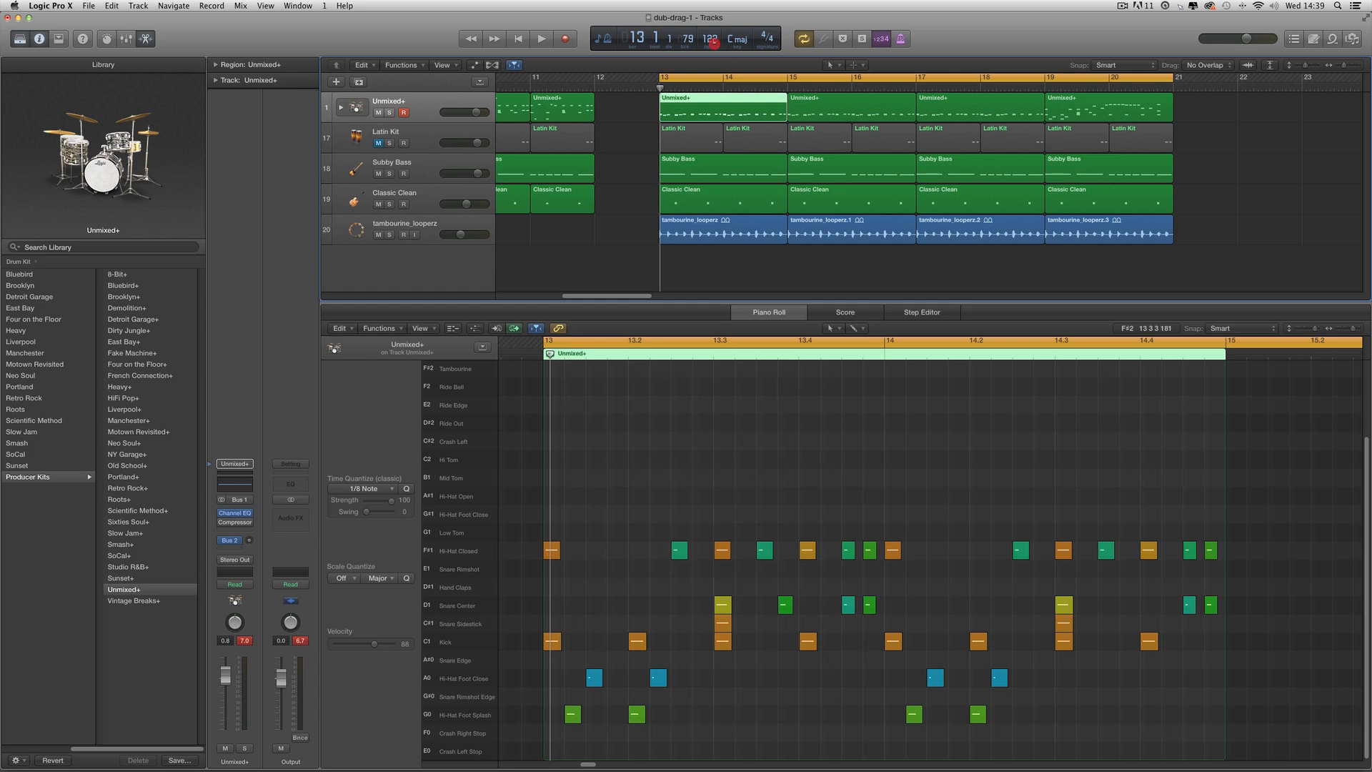
left_click(712, 43)
Set the cycle range to the empty stretch from bar 24 to bar 25
scroll(1186, 204, "right", 5)
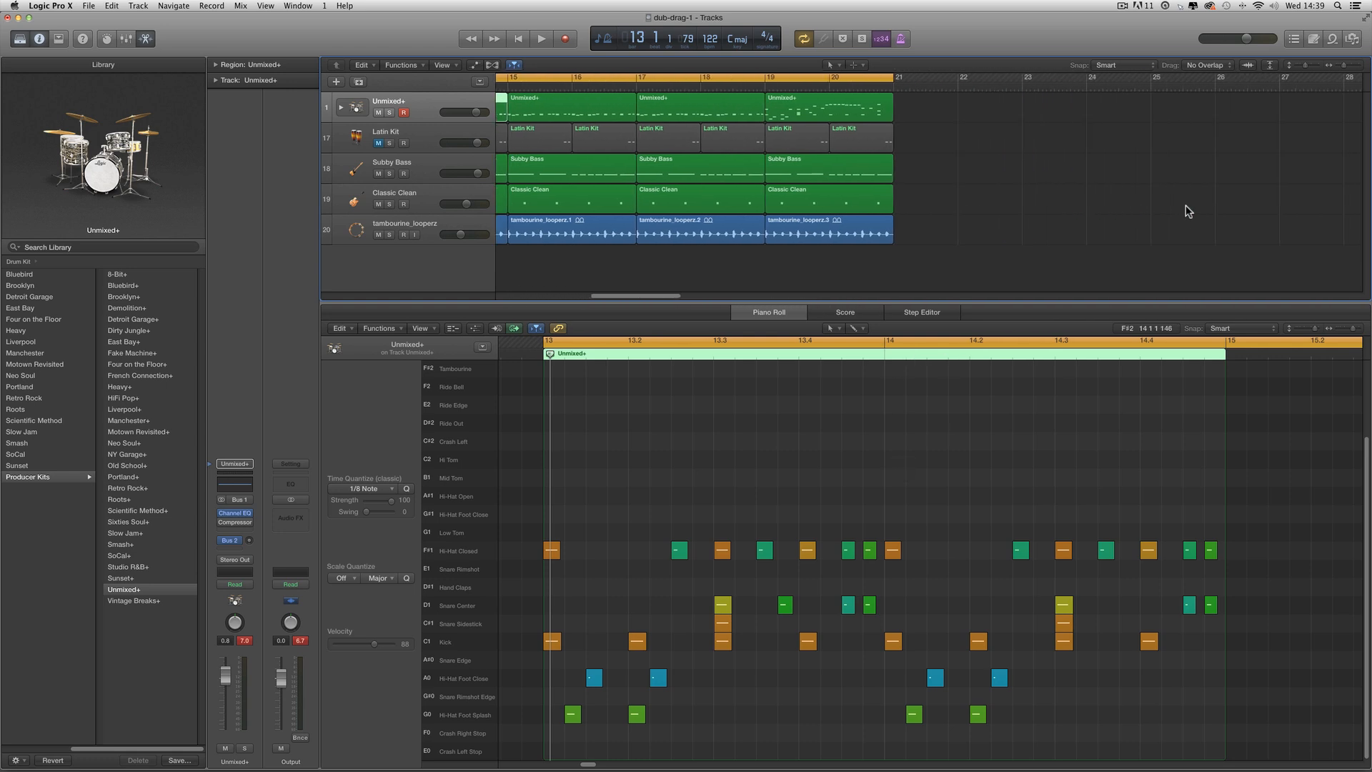
scroll(1186, 211, "right", 5)
left_click(835, 65)
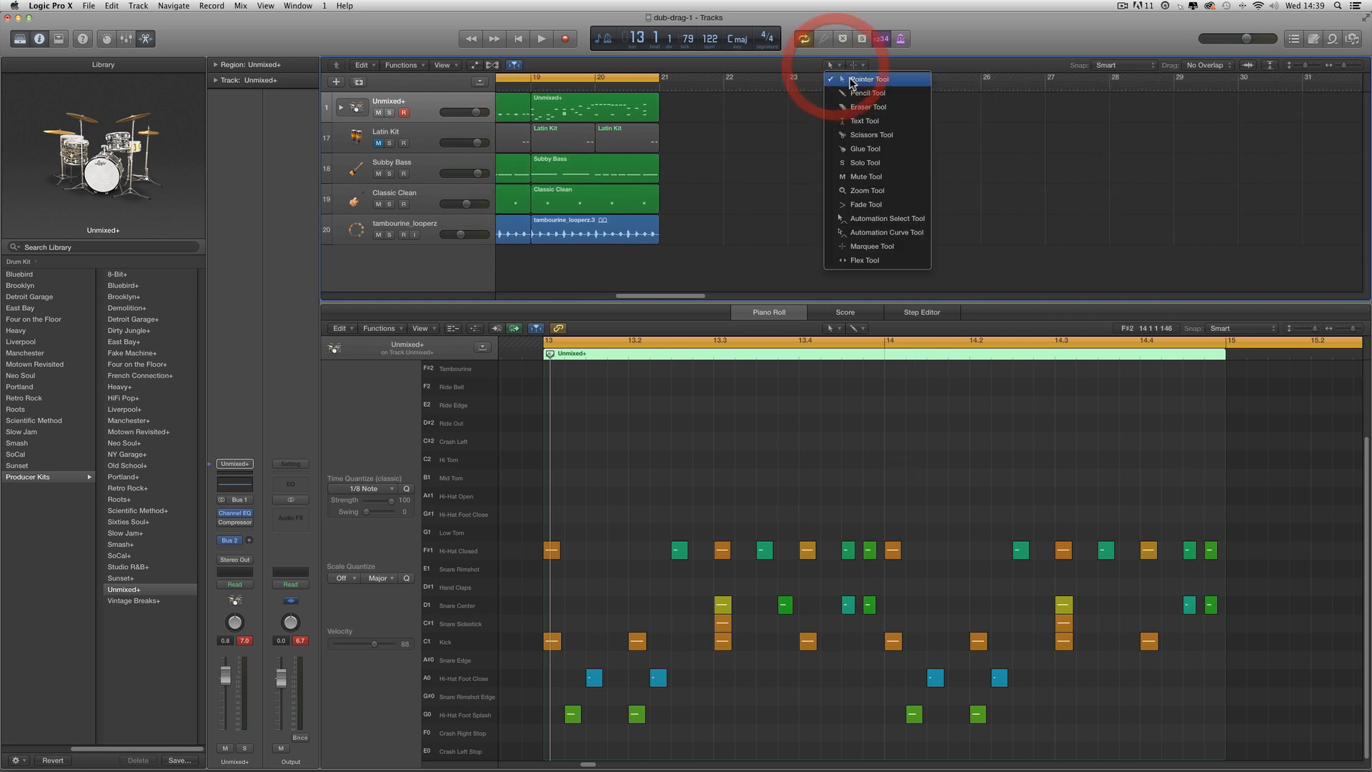
left_click(853, 80)
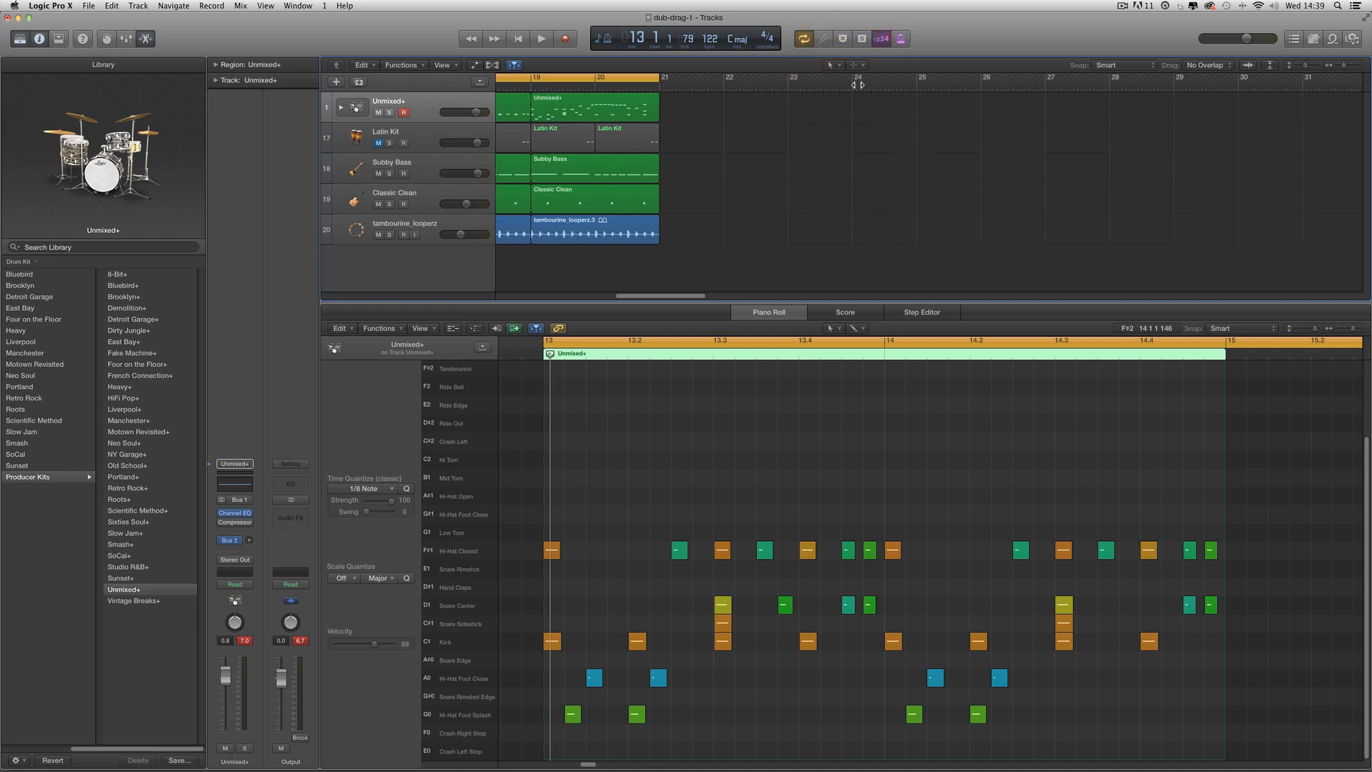
left_click_drag(854, 84, 916, 84)
left_click_drag(1344, 65, 1349, 65)
scroll(1279, 103, "right", 5)
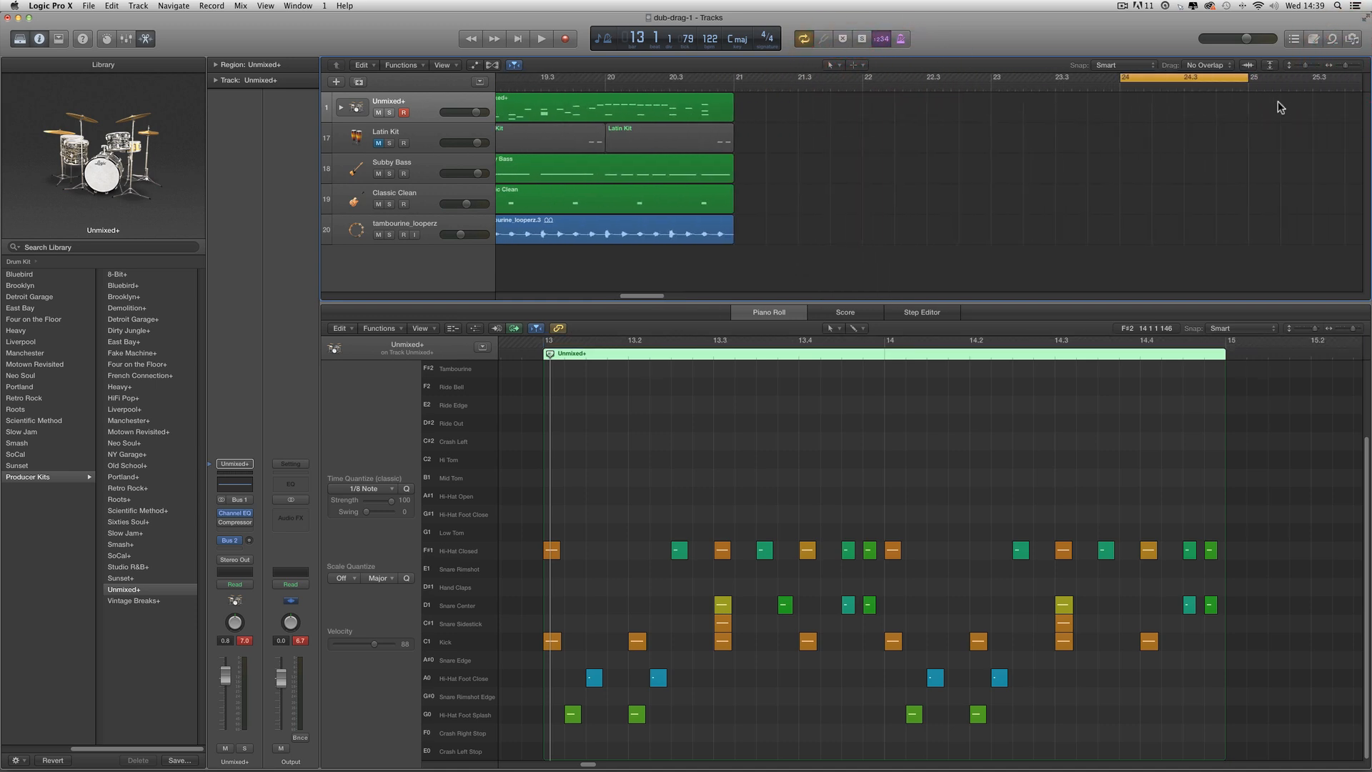
scroll(1280, 107, "right", 3)
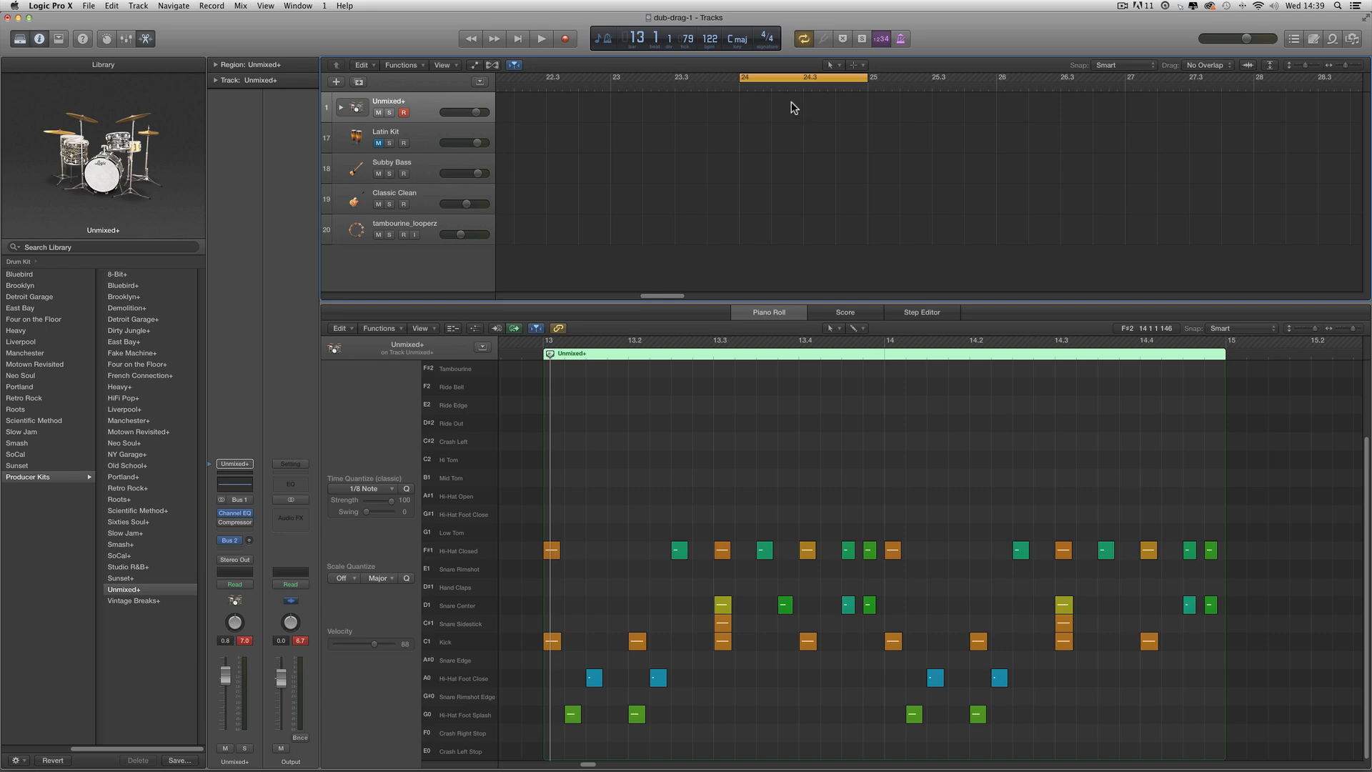
Create an empty one-bar MIDI region at bar 24 on the Unmixed+ track with the Pencil Tool
left_click(830, 65)
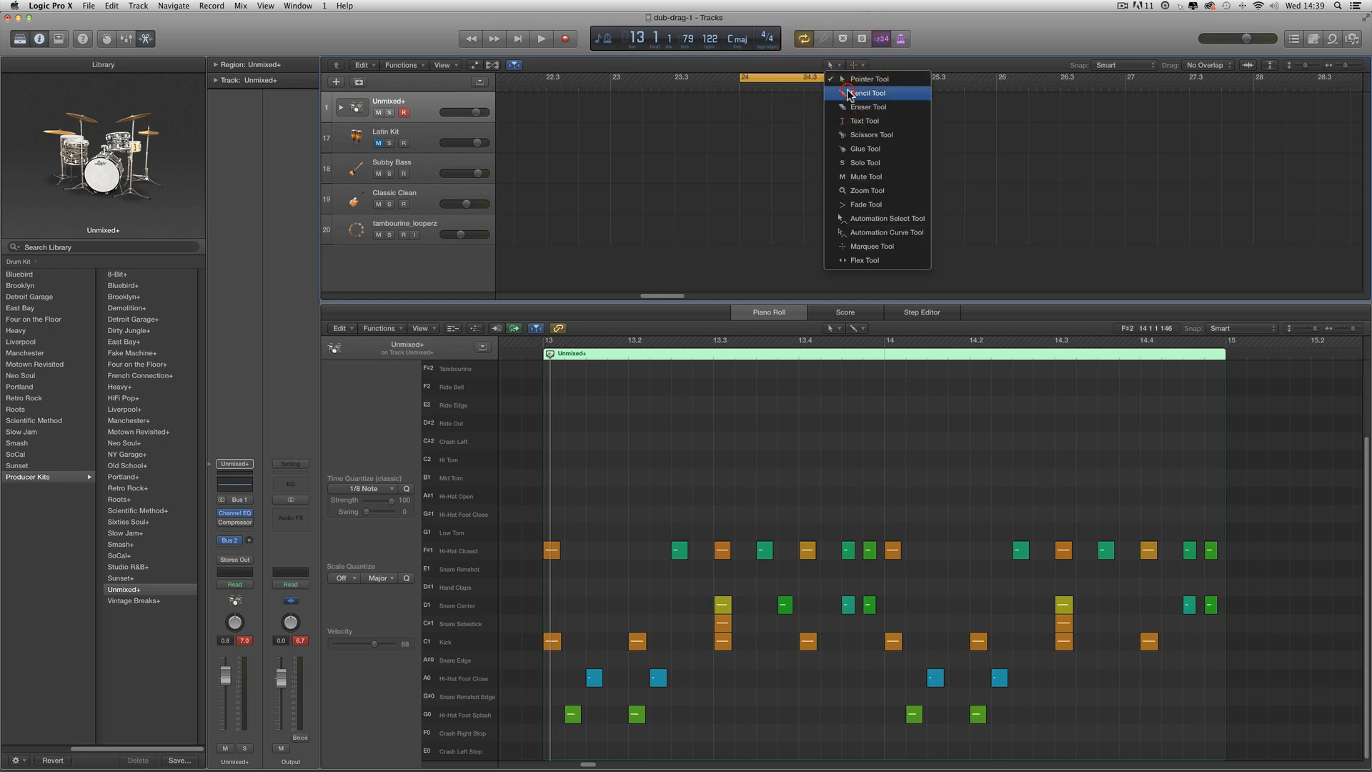
left_click(843, 91)
left_click(759, 113)
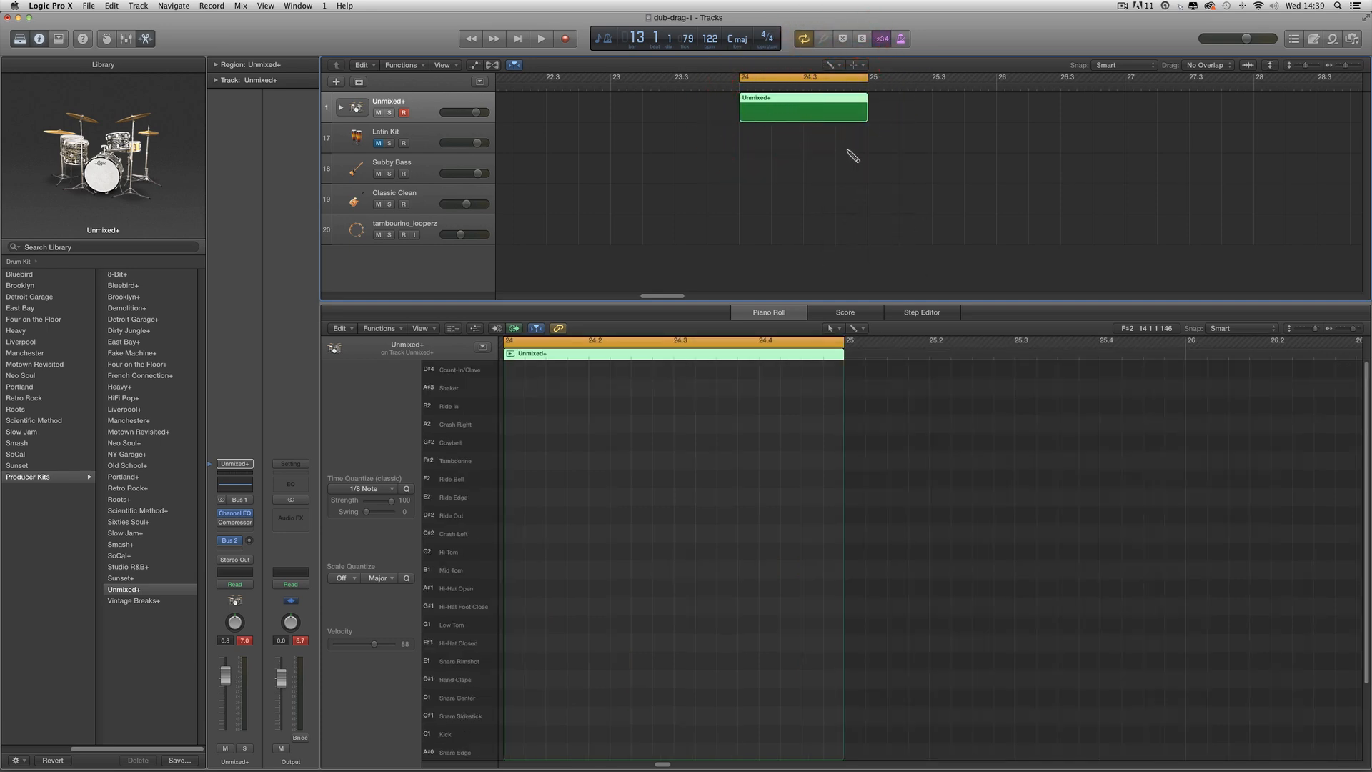
Paint eight consecutive Hi-Hat Closed notes across bar 24 with the Brush Tool, using 1/8 Note time quantize
scroll(853, 156, "left", 2)
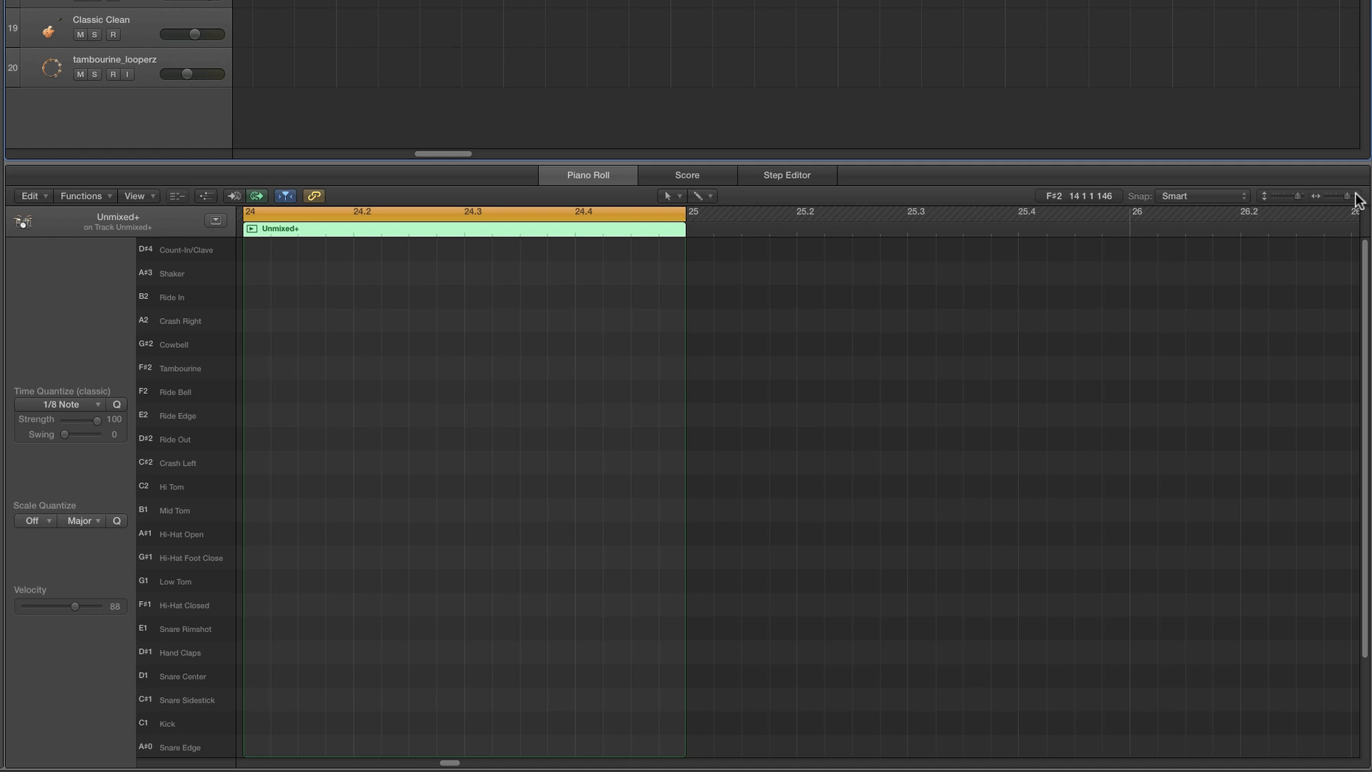
left_click(1353, 328)
scroll(893, 313, "left", 3)
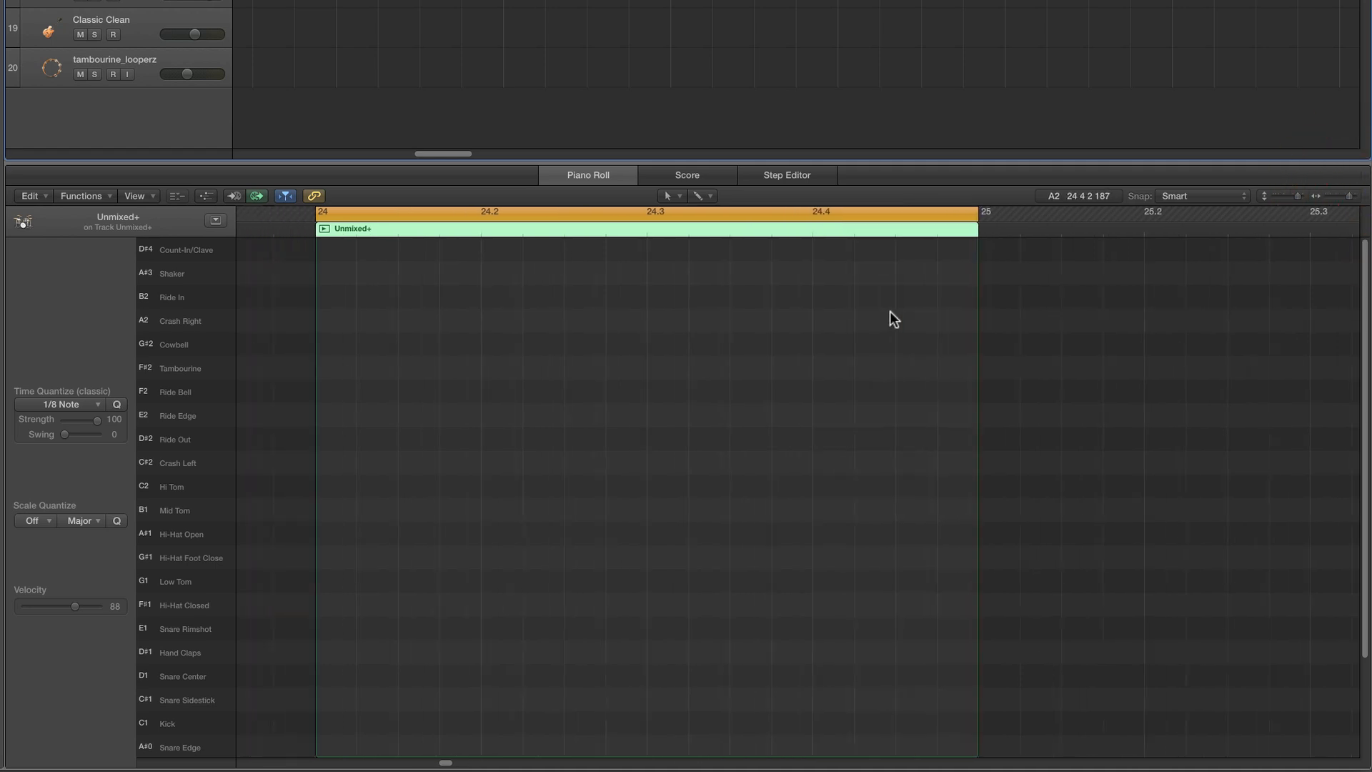
left_click(1351, 198)
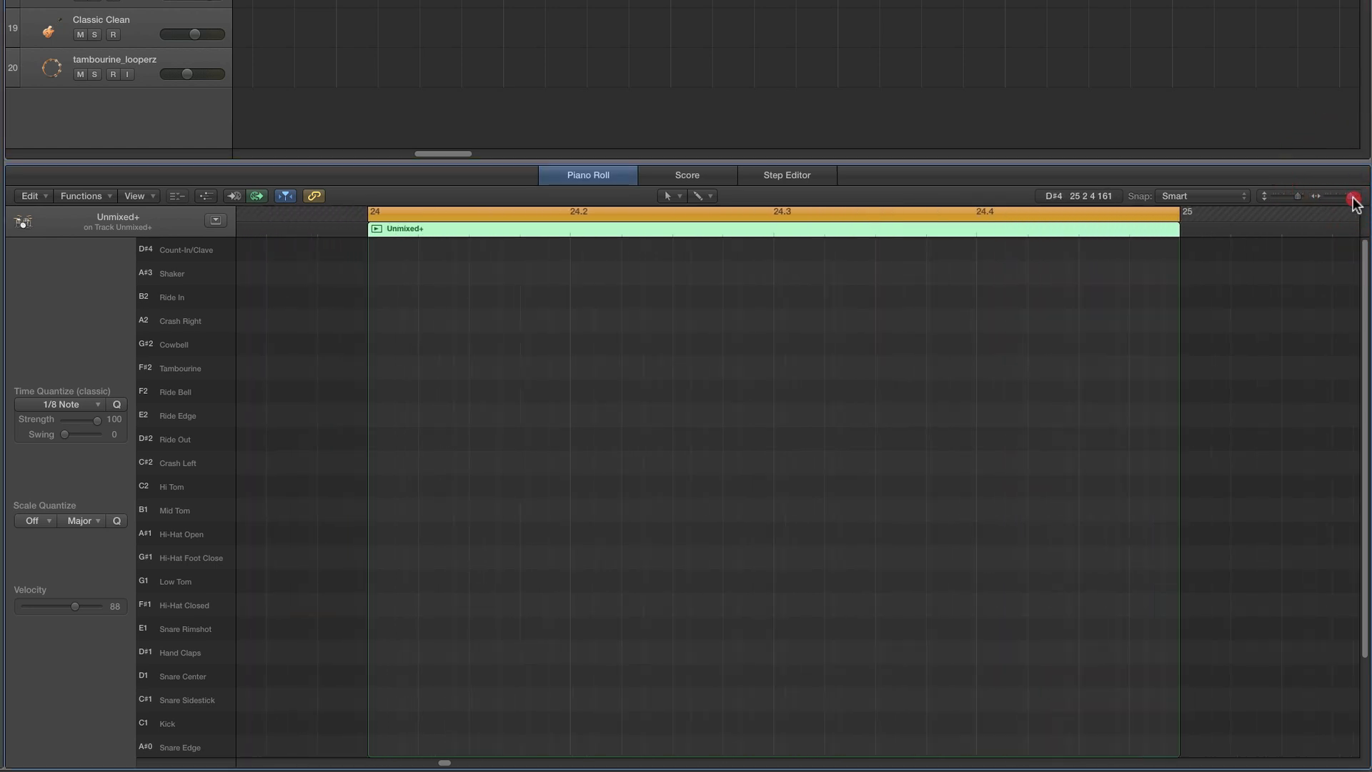
scroll(868, 383, "right", 2)
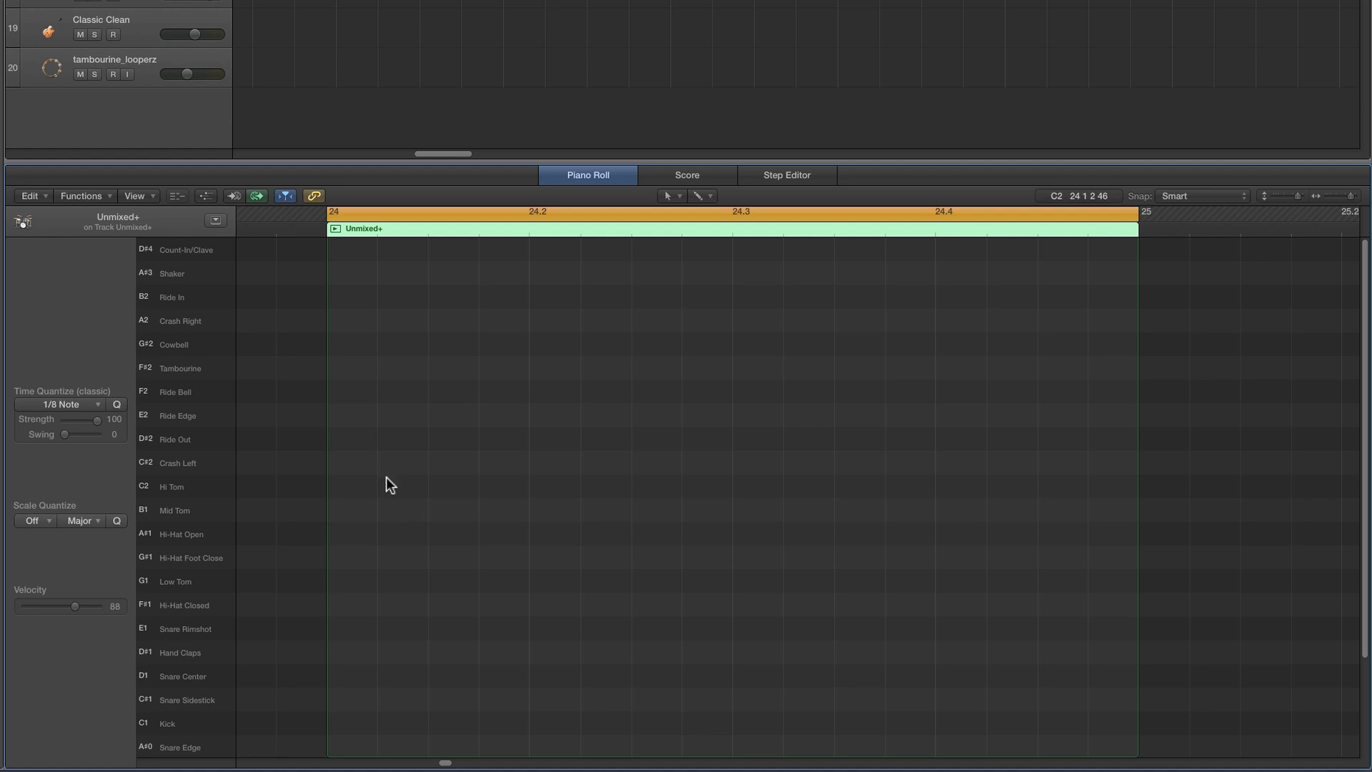
left_click(673, 197)
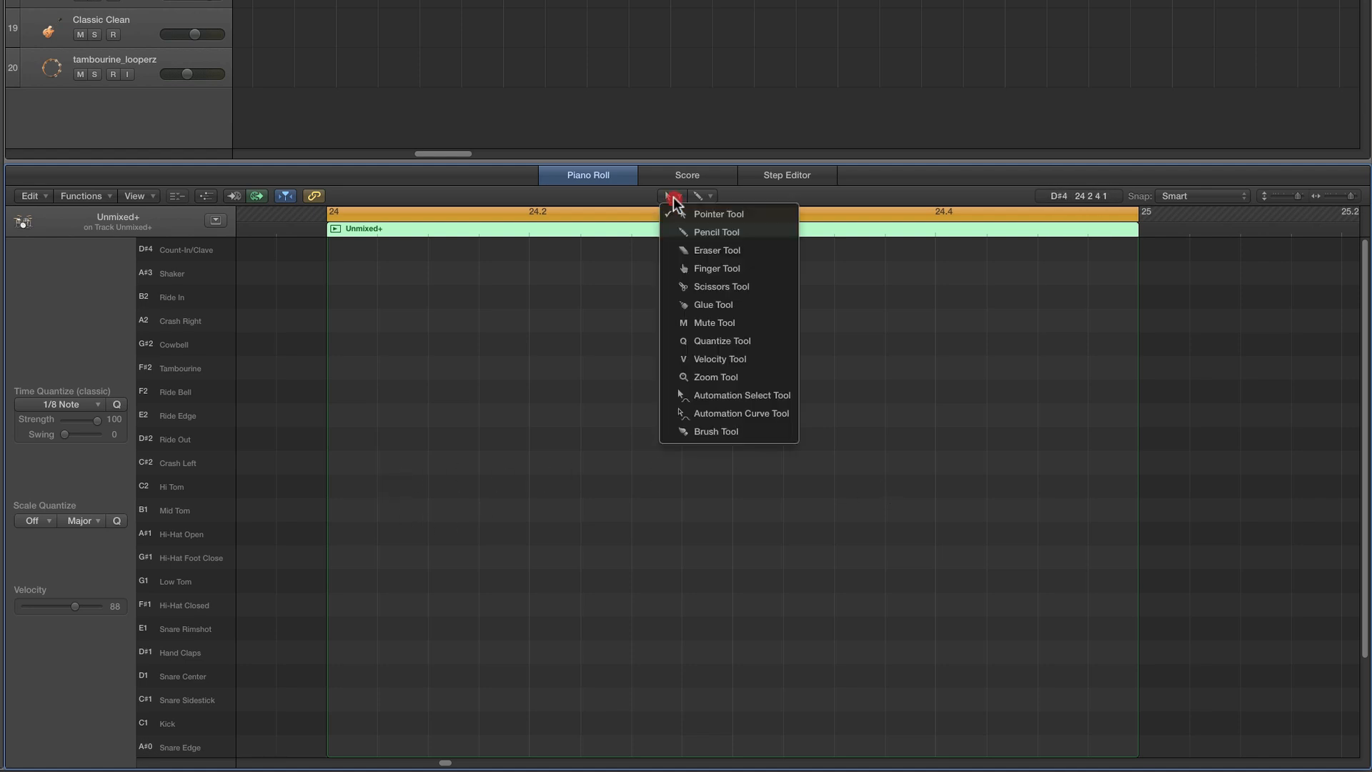
left_click(720, 431)
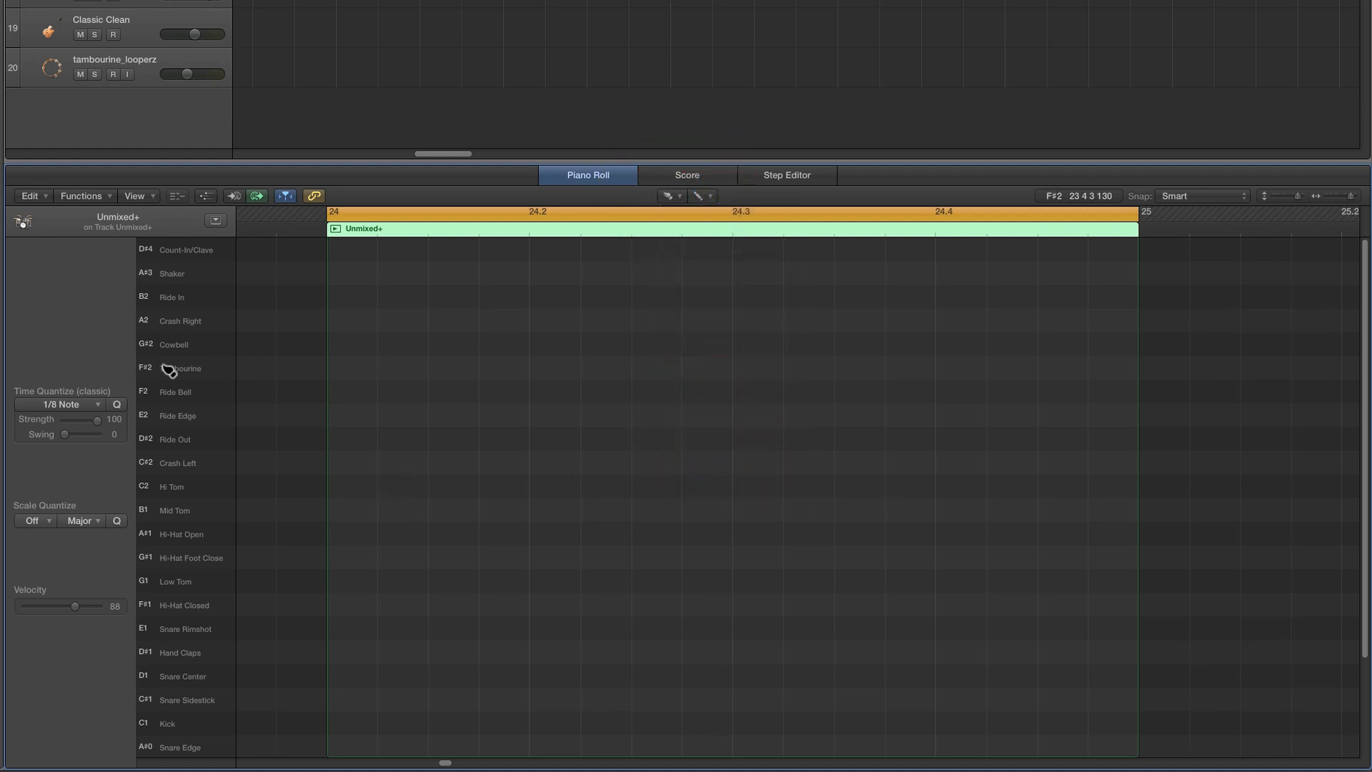
left_click(69, 403)
left_click(72, 477)
scroll(453, 521, "down", 3)
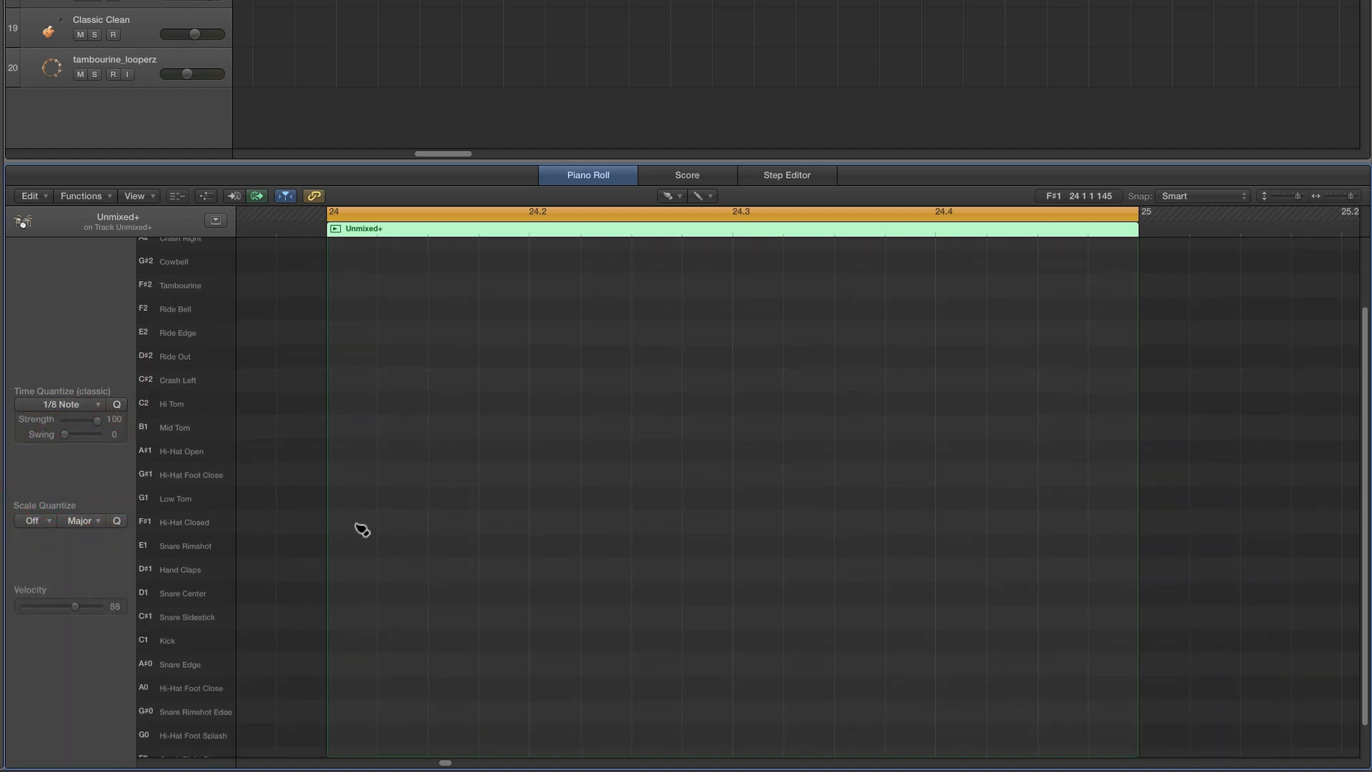
mouse_move(360, 527)
left_mouse_down()
mouse_move(910, 536)
mouse_move(1062, 524)
left_mouse_up()
Shorten all eight Hi-Hat Closed notes to less than half their length and set their velocity to 101
left_click(193, 523)
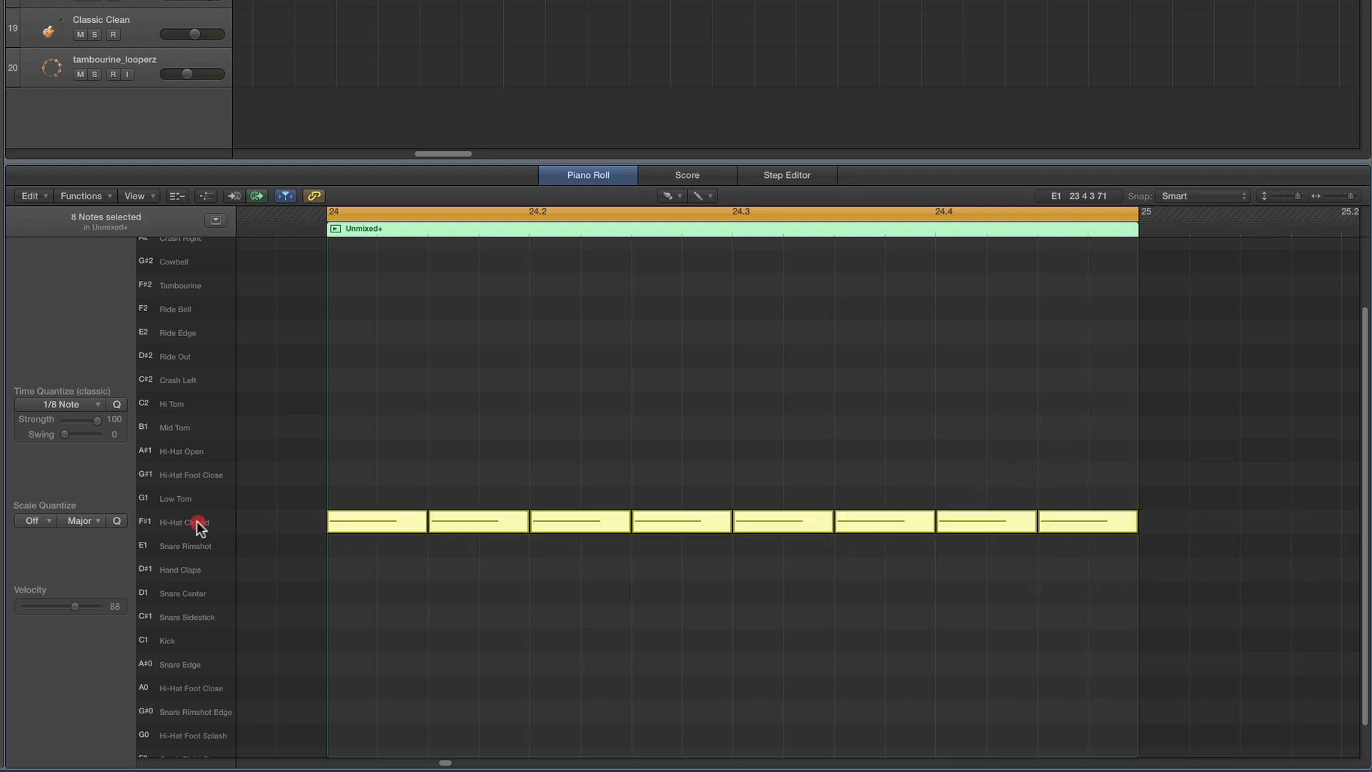
left_click_drag(422, 524, 365, 527)
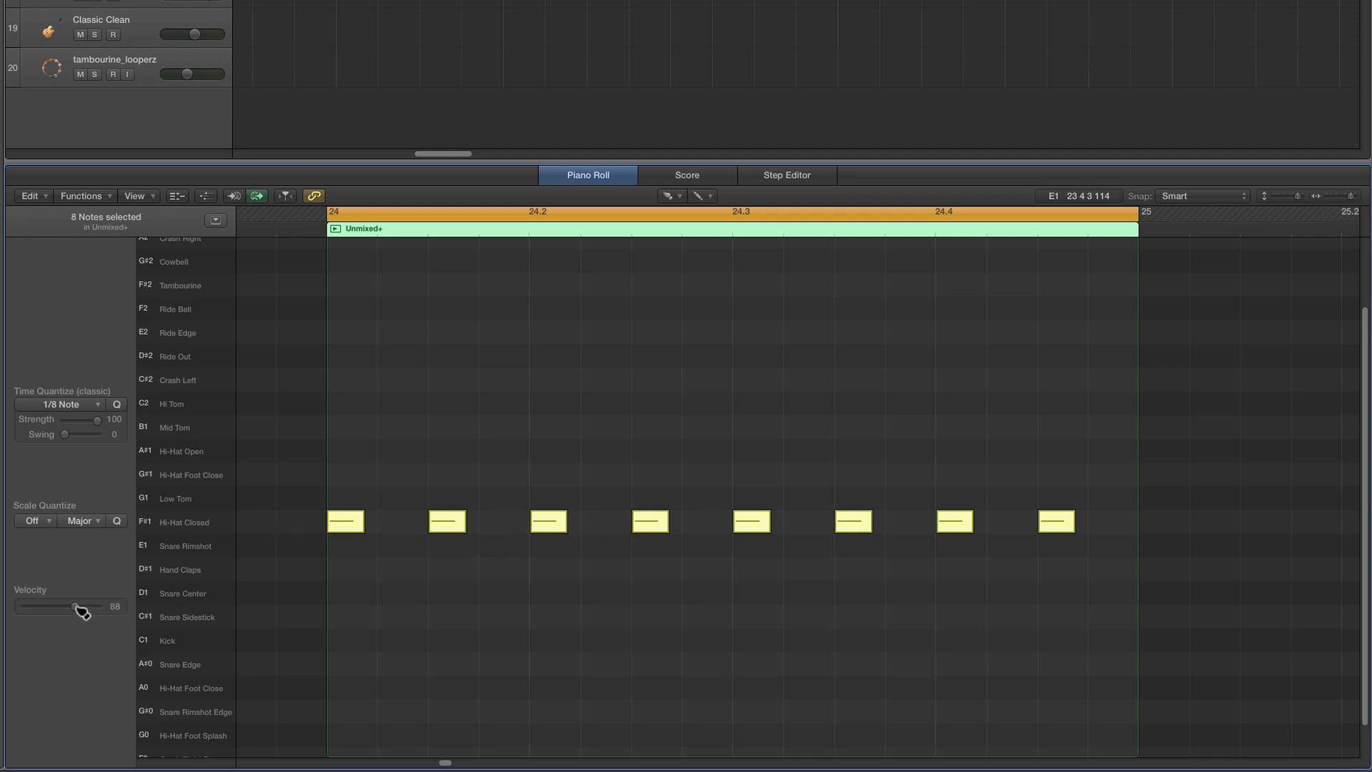
left_click_drag(81, 609, 88, 608)
Lower every second Hi-Hat Closed note to velocity 35 with the Velocity Tool
left_click_drag(667, 196, 691, 212)
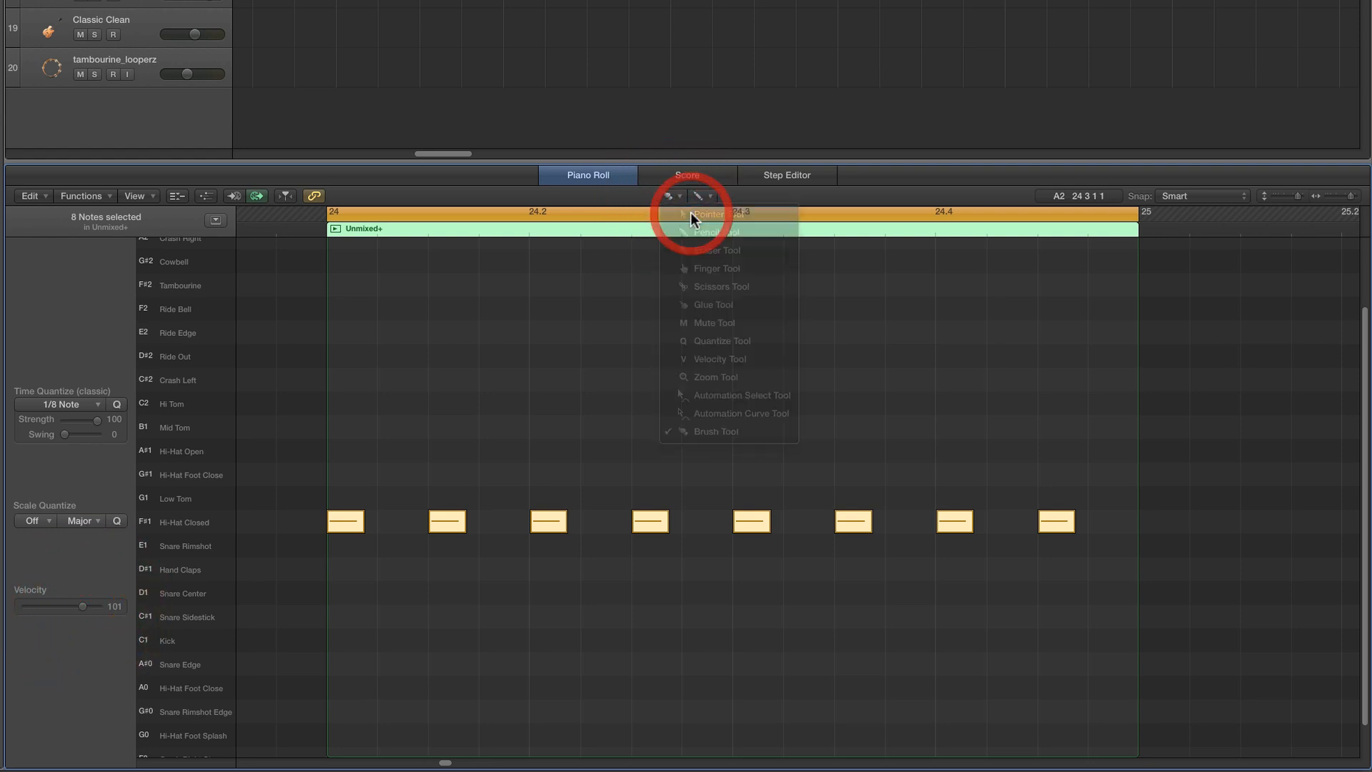
left_click(675, 198)
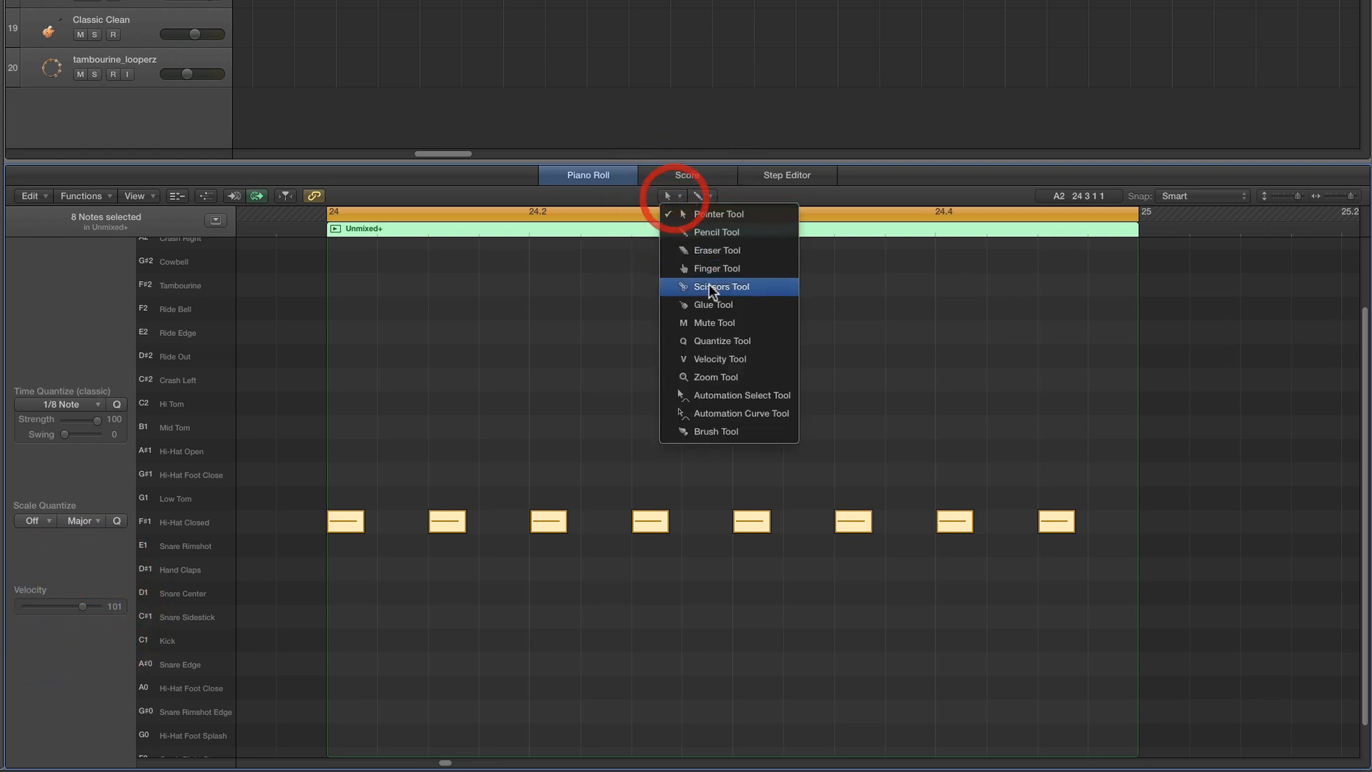
left_click(699, 357)
left_click(560, 401)
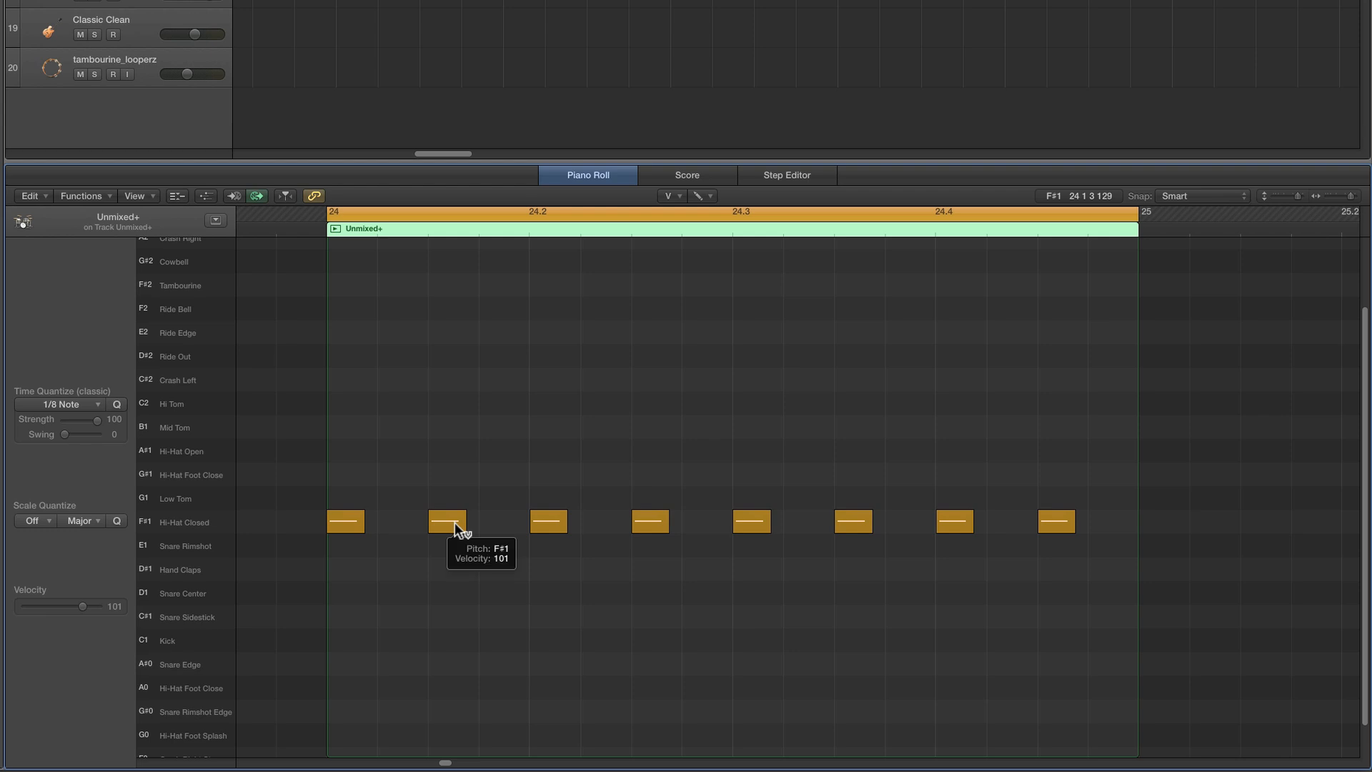
left_click(450, 521)
left_click(650, 521, "shift")
left_click(854, 521, "shift")
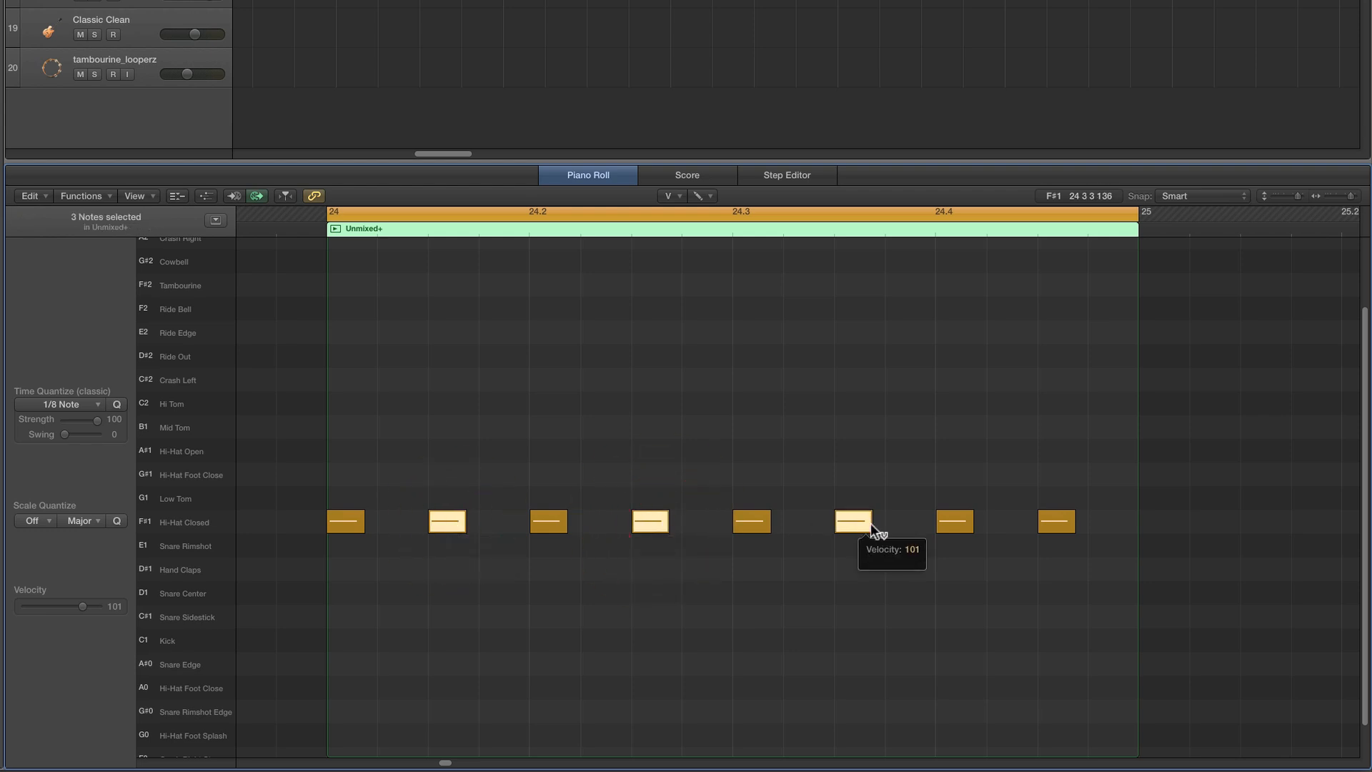
left_click(1045, 525, "shift")
left_click_drag(454, 525, 452, 628)
Play back the one-bar hi-hat pattern to check the alternating velocities
key("space")
left_click(547, 454)
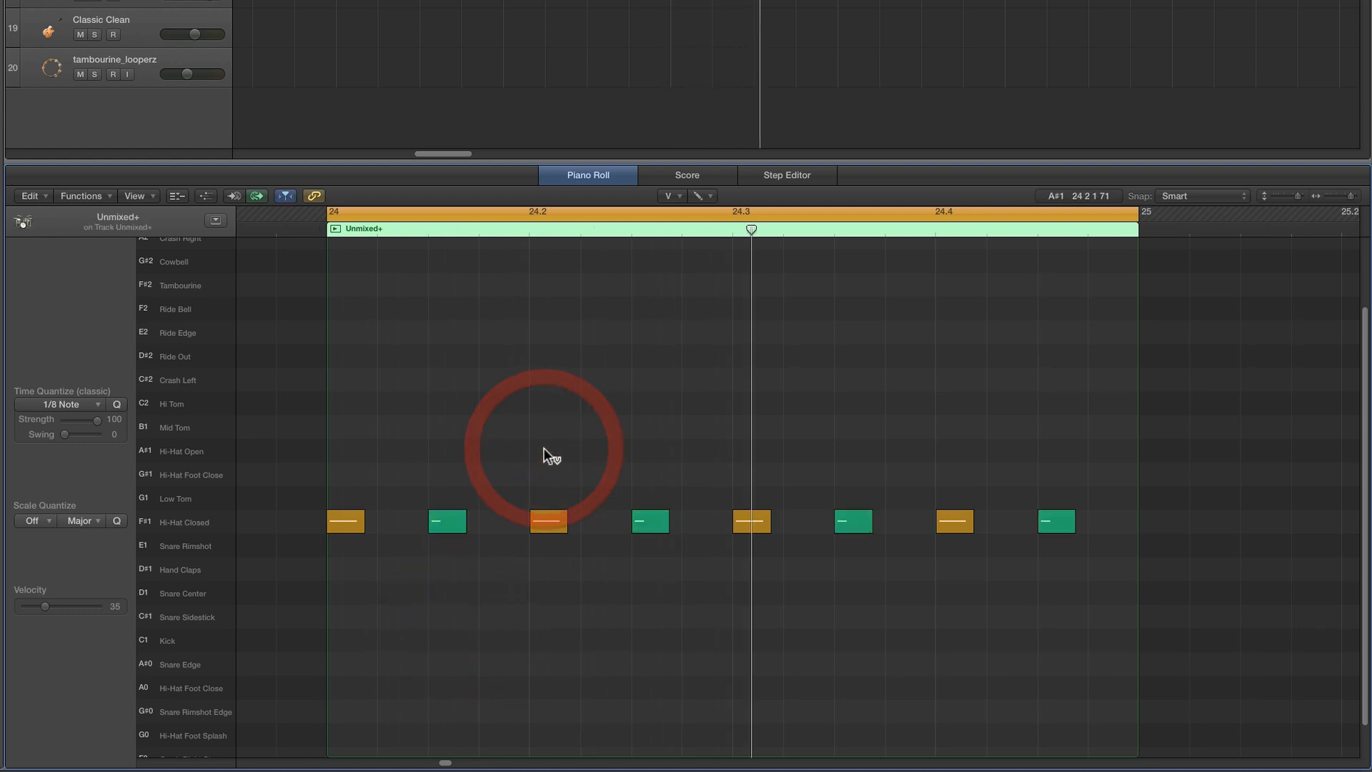
key("space")
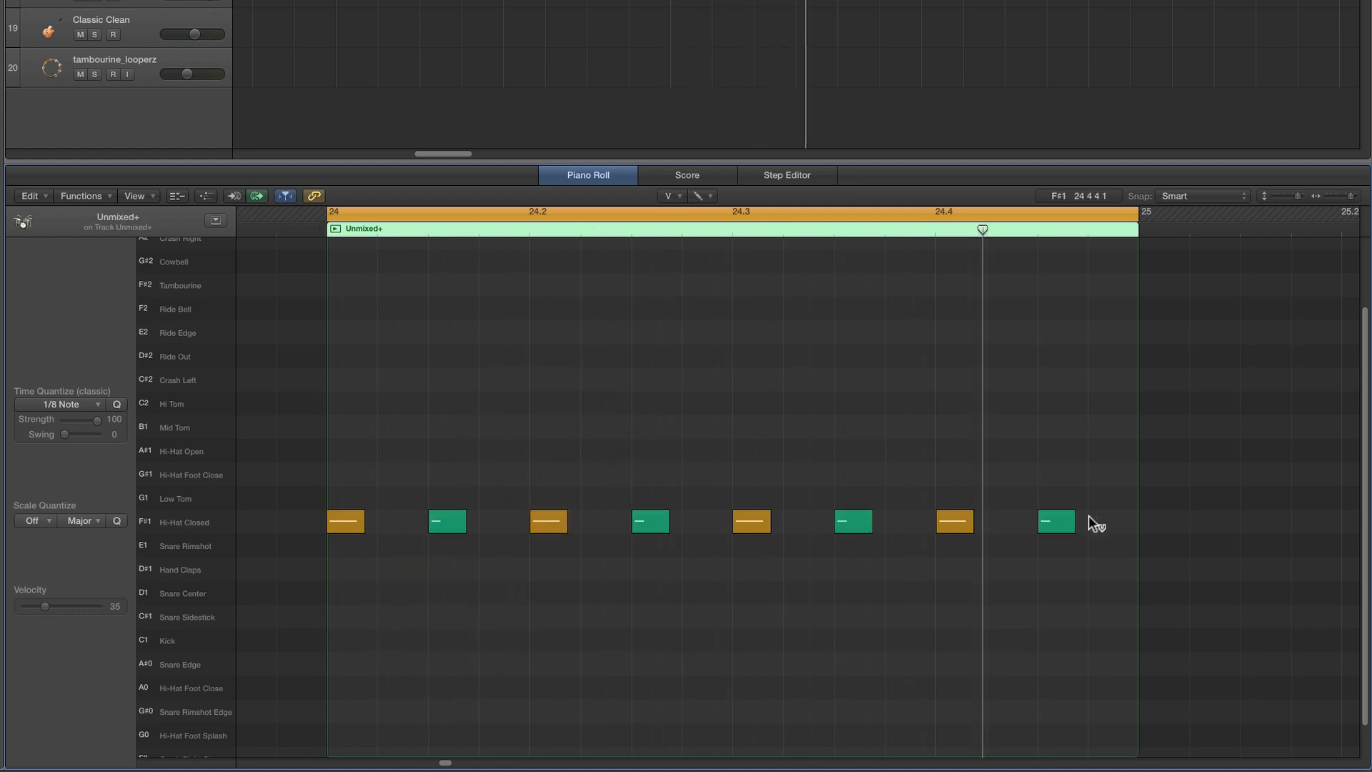
Shorten the last Hi-Hat Closed note and copy it one sixteenth further, to the end of beat 4
left_click(671, 198)
left_click(684, 213)
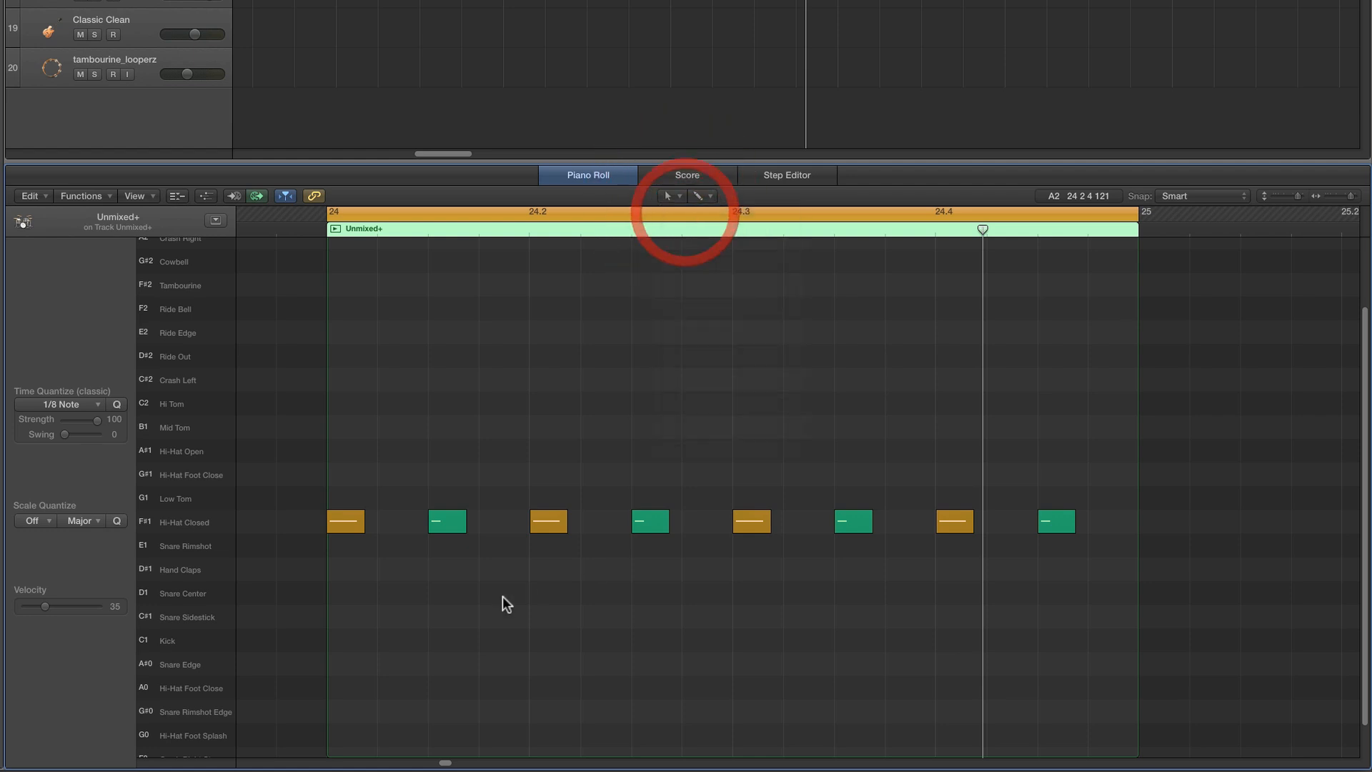
left_click(1049, 527)
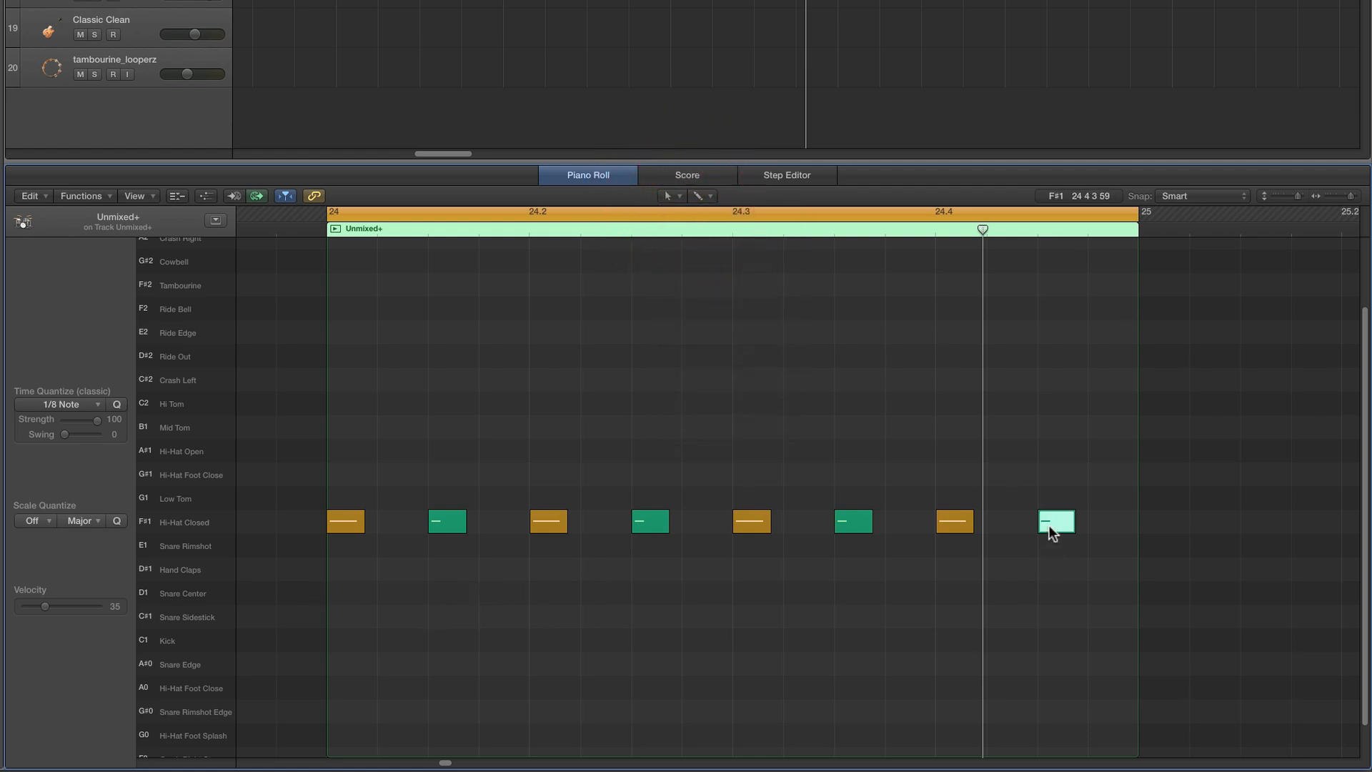
mouse_move(1052, 525)
left_mouse_down()
mouse_move(1097, 528)
mouse_move(1130, 552)
mouse_move(1116, 529)
left_mouse_up()
Raise the velocities of the last two Hi-Hat Closed notes, the final one to 58, and play back the pattern
left_click(671, 197)
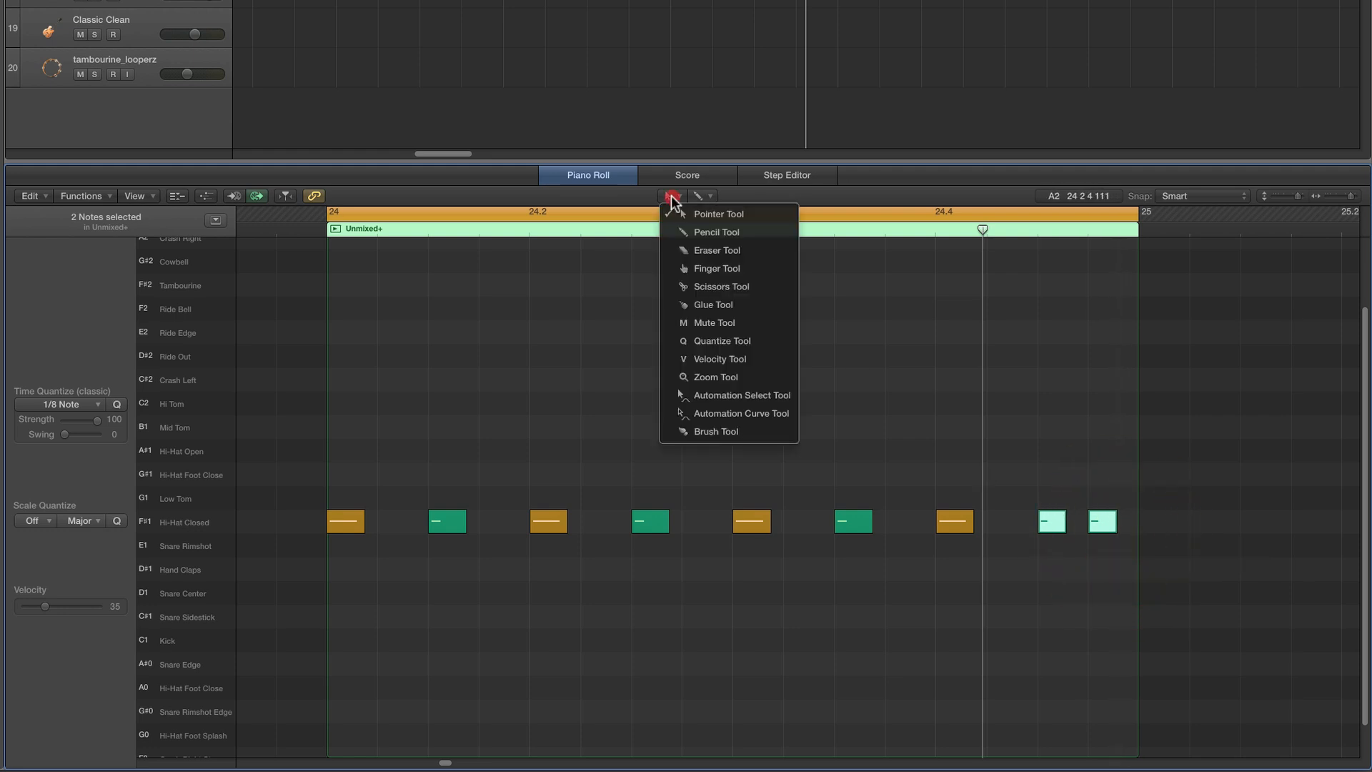
left_click(700, 358)
left_click(1057, 421)
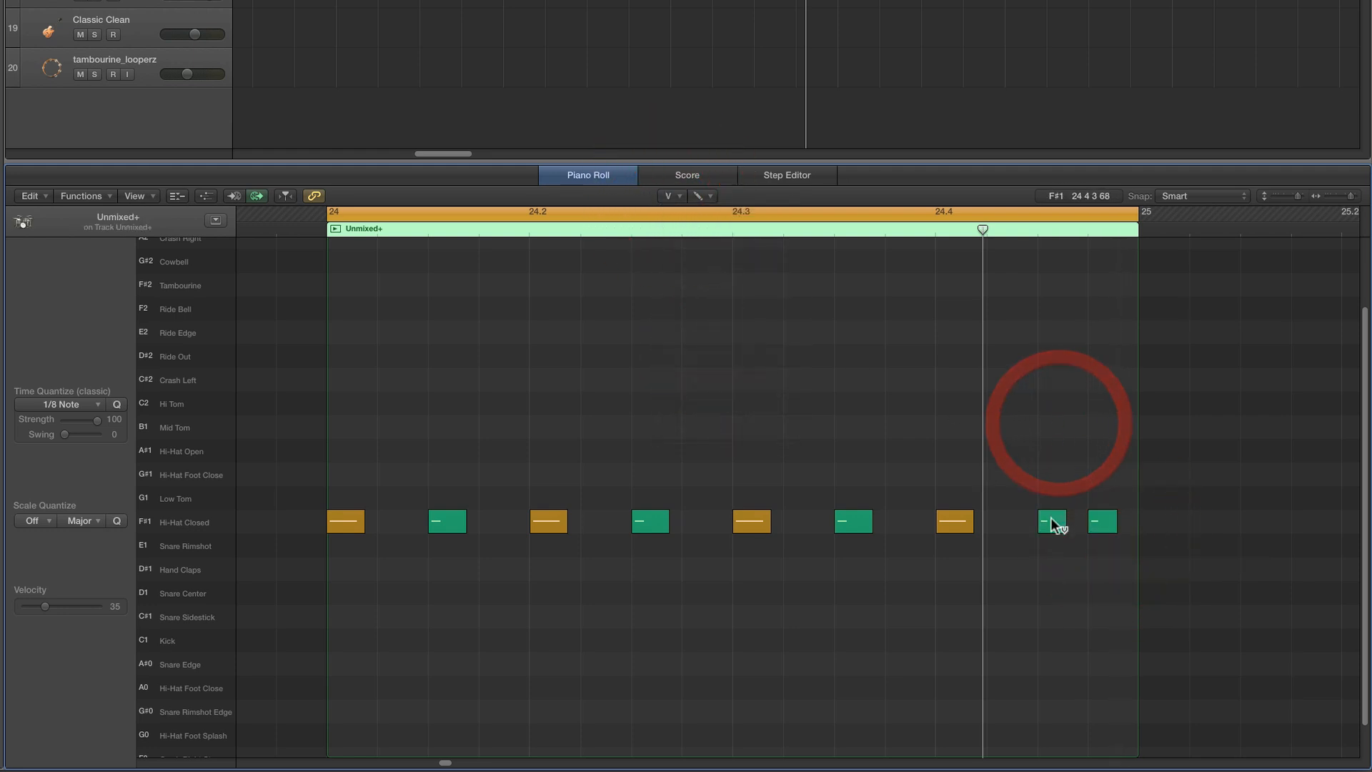
left_click(1053, 524)
left_click_drag(1053, 525, 1100, 482)
key("space")
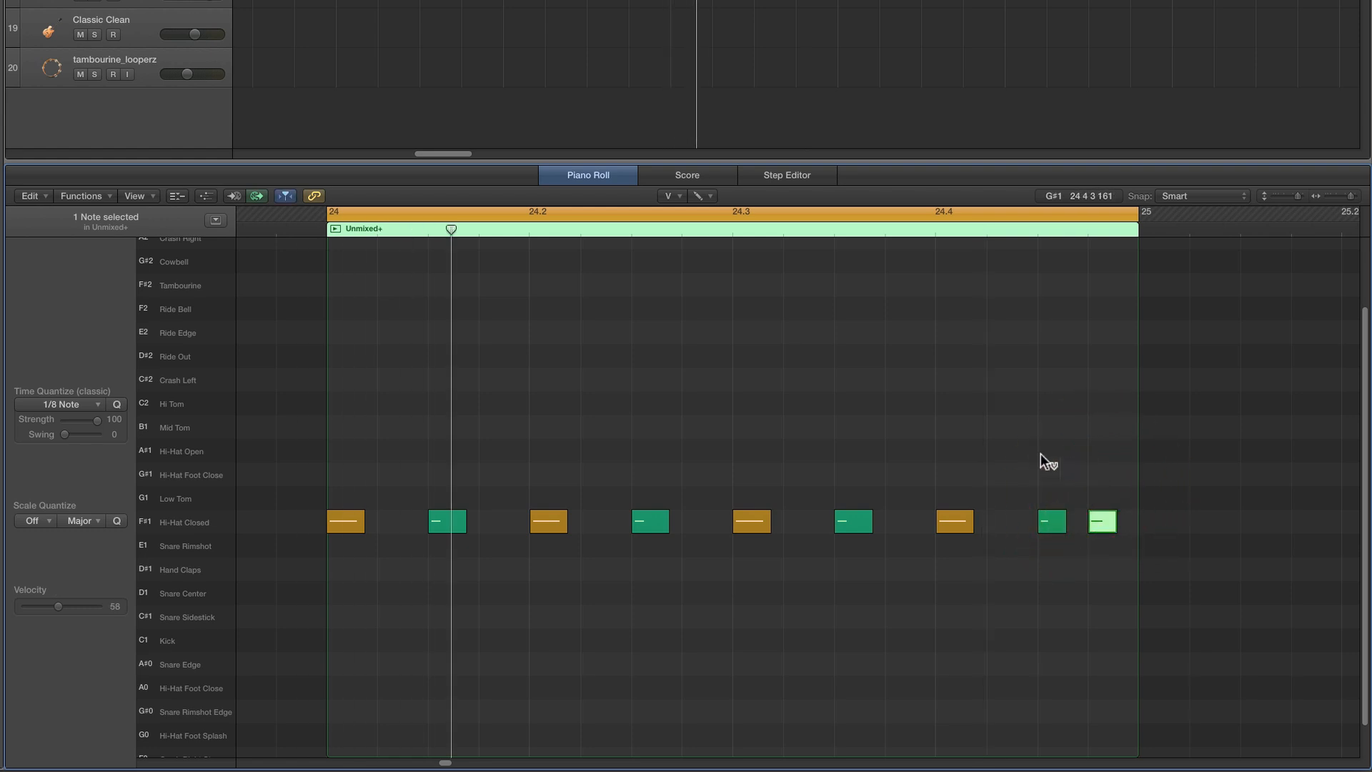
left_click(1039, 453)
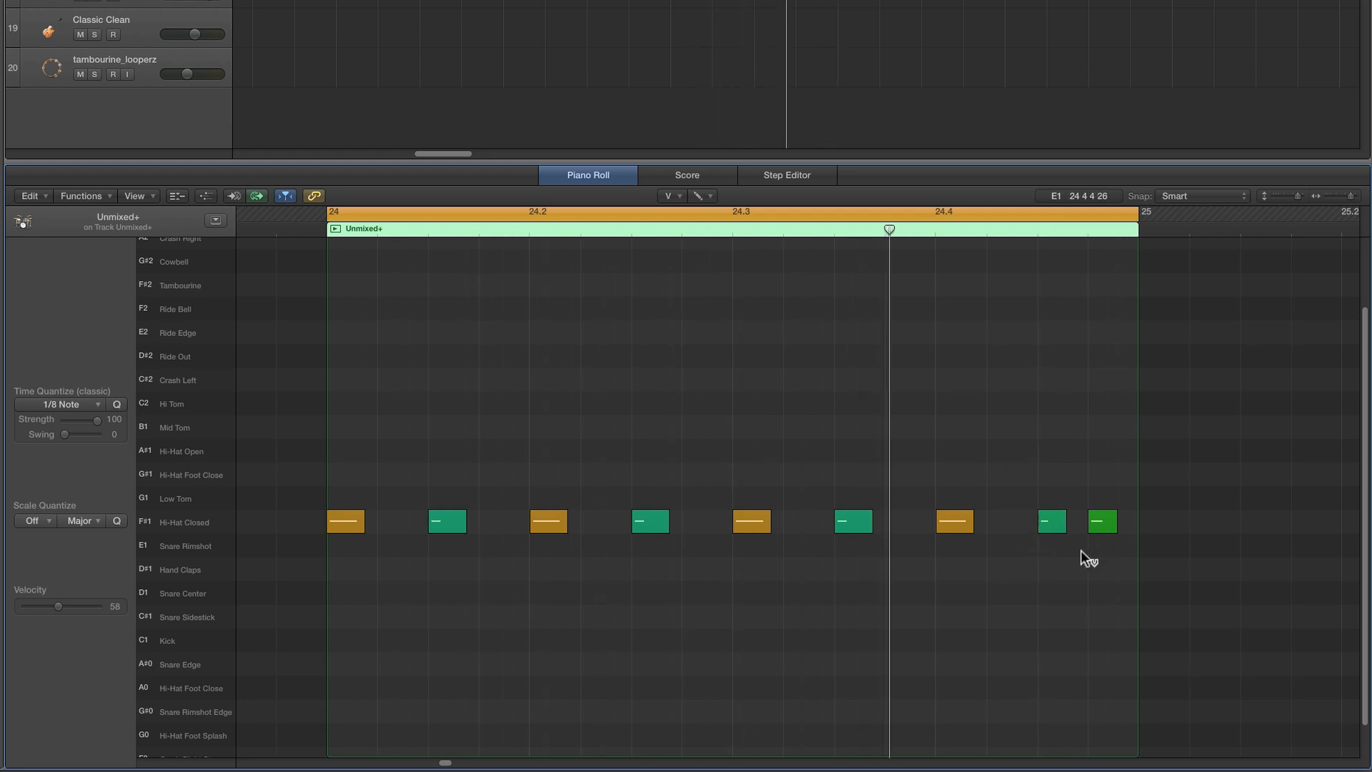
Raise the velocities of the Hi-Hat Closed notes on beats 1 and 3, setting the beat 1 note to 106
left_click(354, 522)
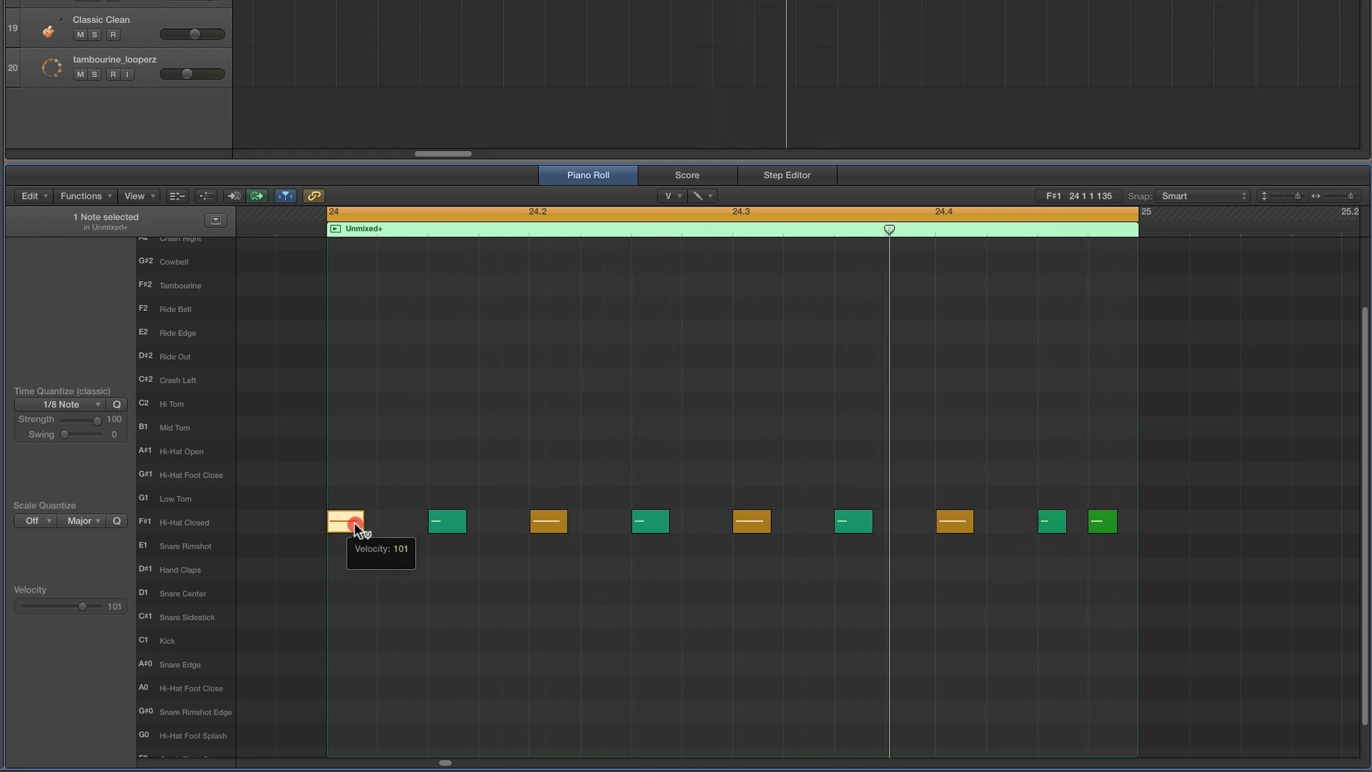
left_click_drag(355, 521, 354, 517)
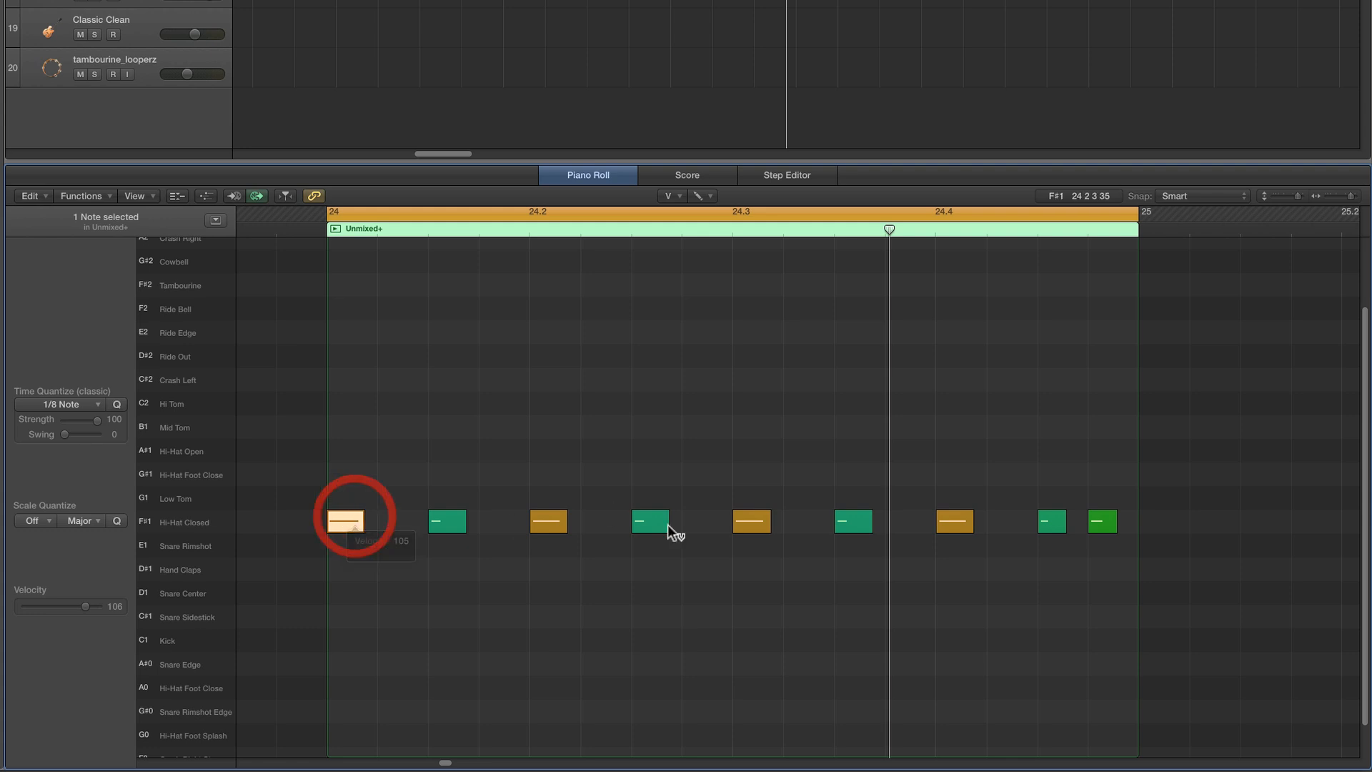
left_click_drag(749, 526, 748, 524)
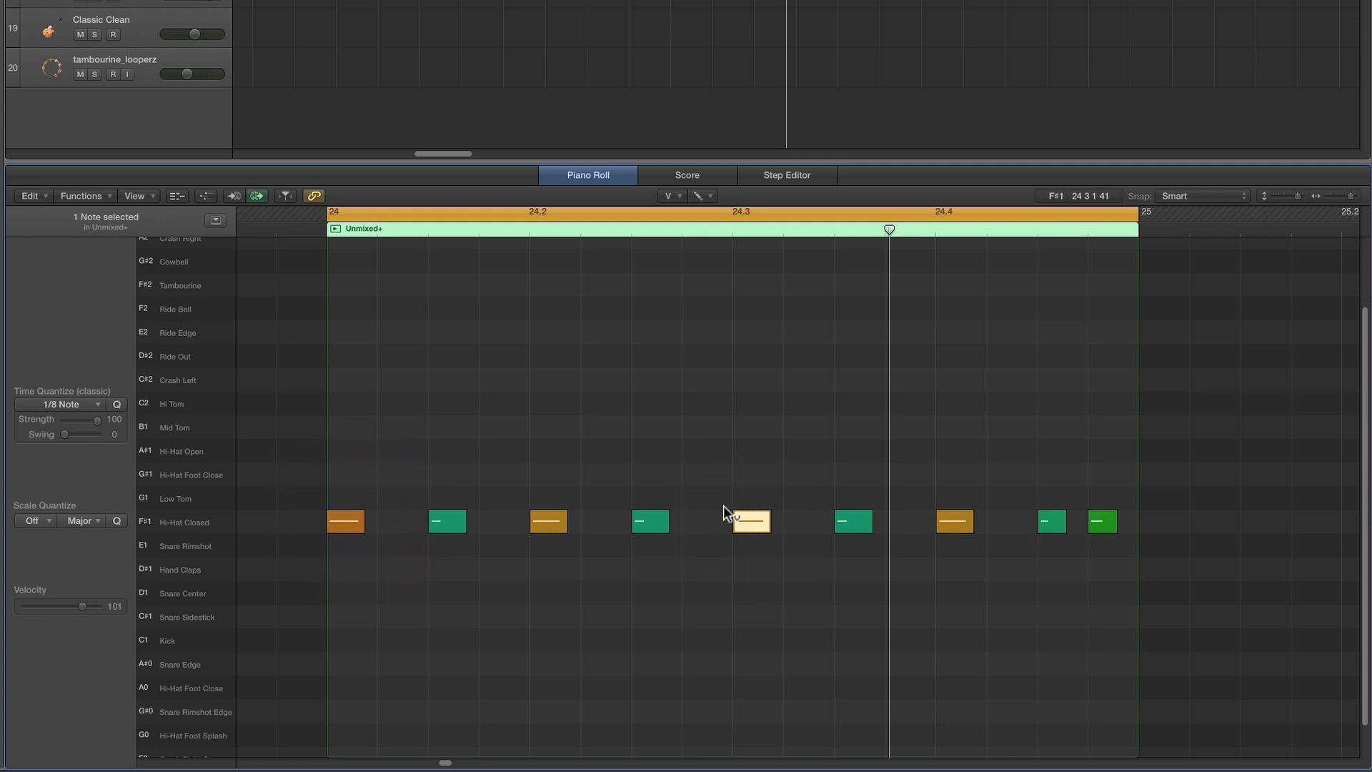
left_click_drag(756, 521, 757, 519)
left_click(344, 520)
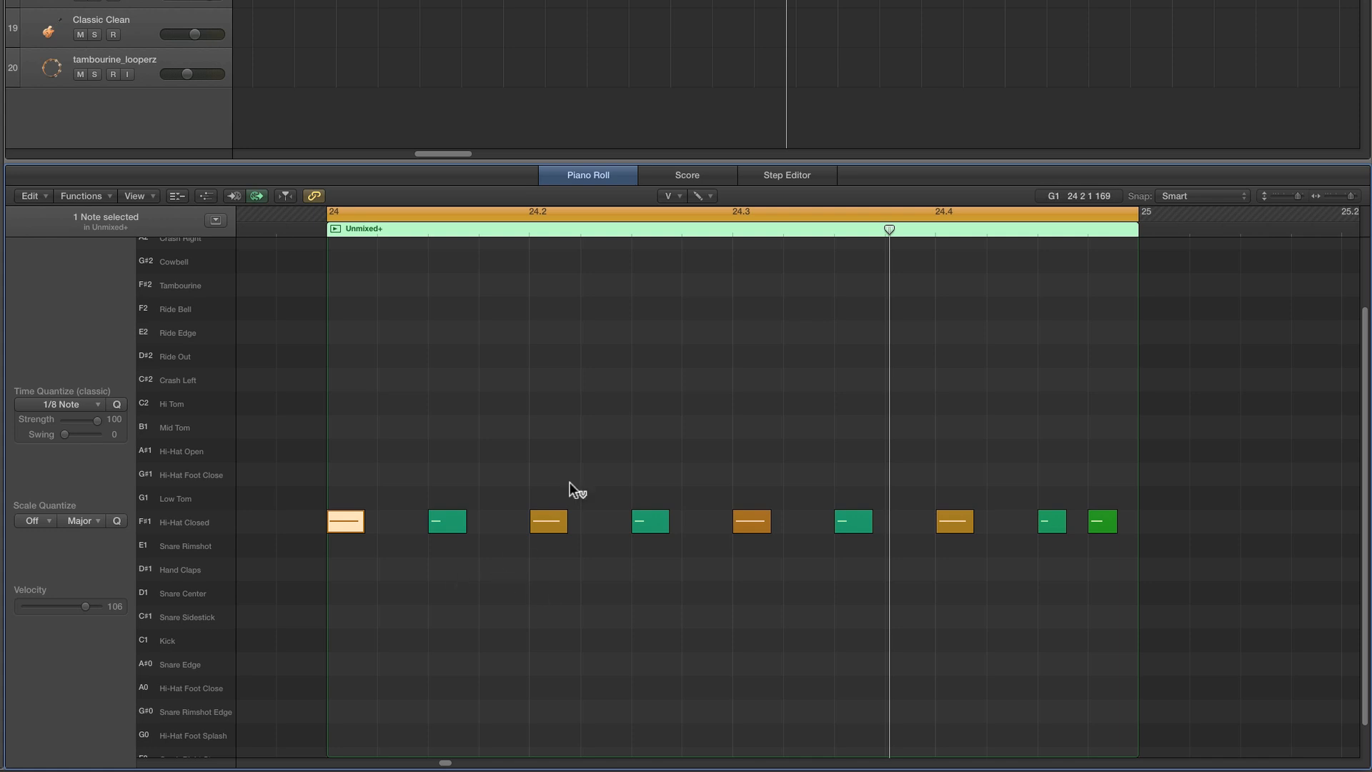
Move the second and third Hi-Hat Closed notes down to the Hi-Hat Foot Splash row with the Pointer Tool, keeping their timing
left_click(671, 199)
left_click(675, 215)
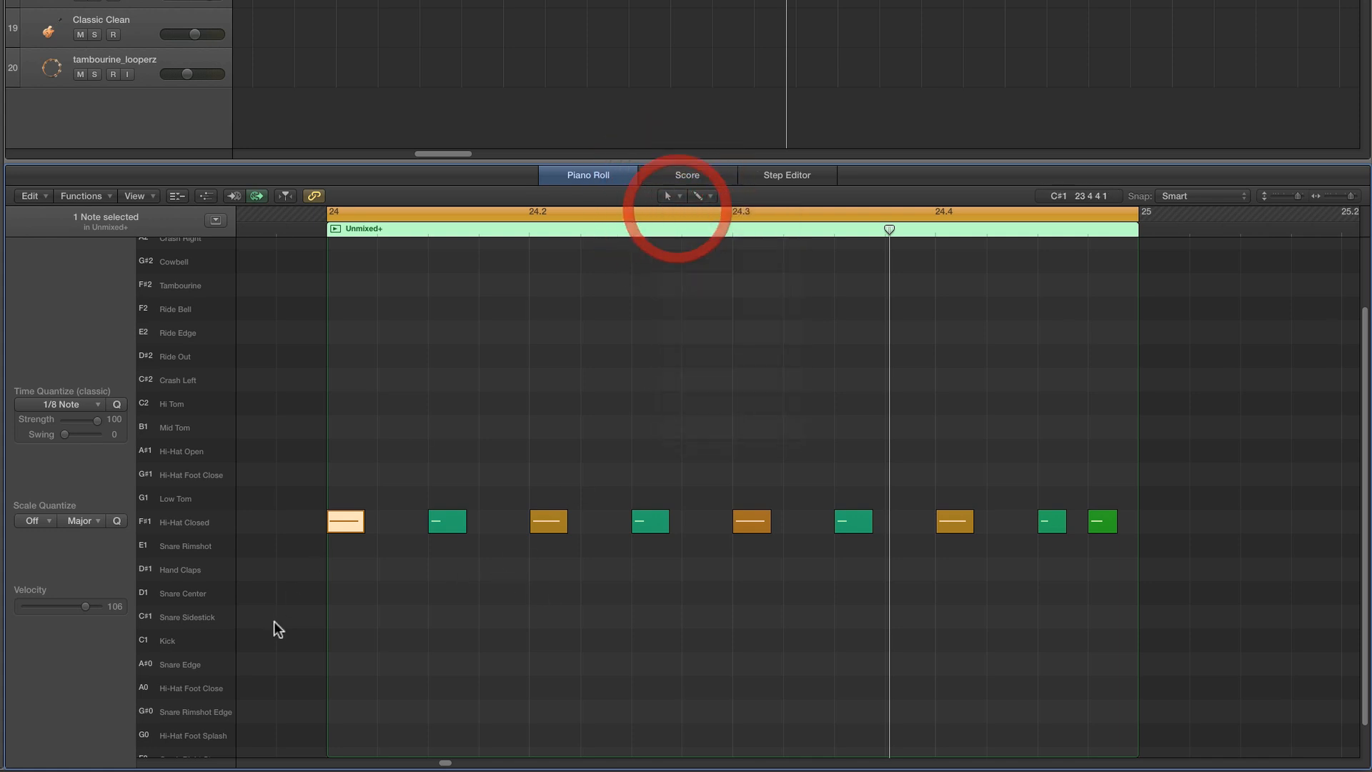
scroll(273, 622, "down", 1)
scroll(274, 623, "down", 1)
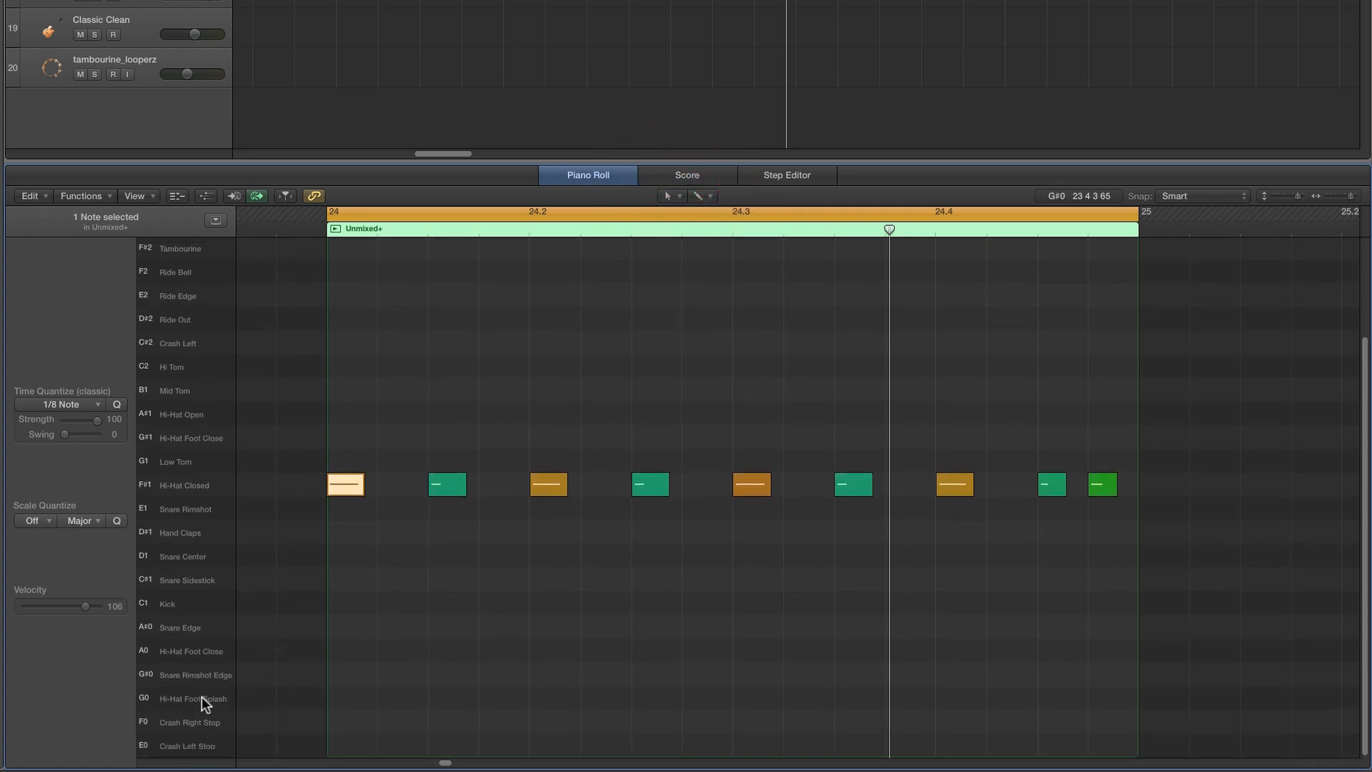
left_click(201, 696)
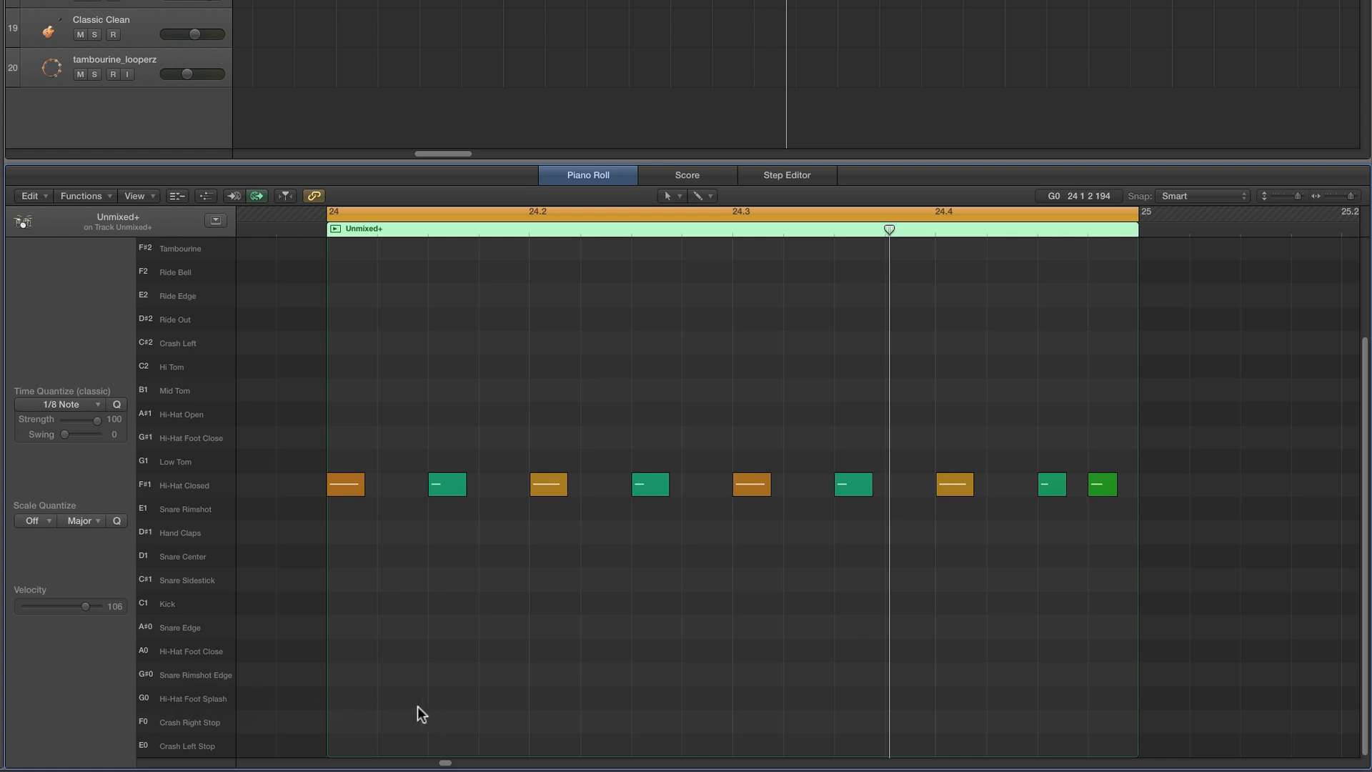
left_click_drag(419, 454, 652, 535)
left_click(560, 516)
left_click_drag(581, 435, 449, 690)
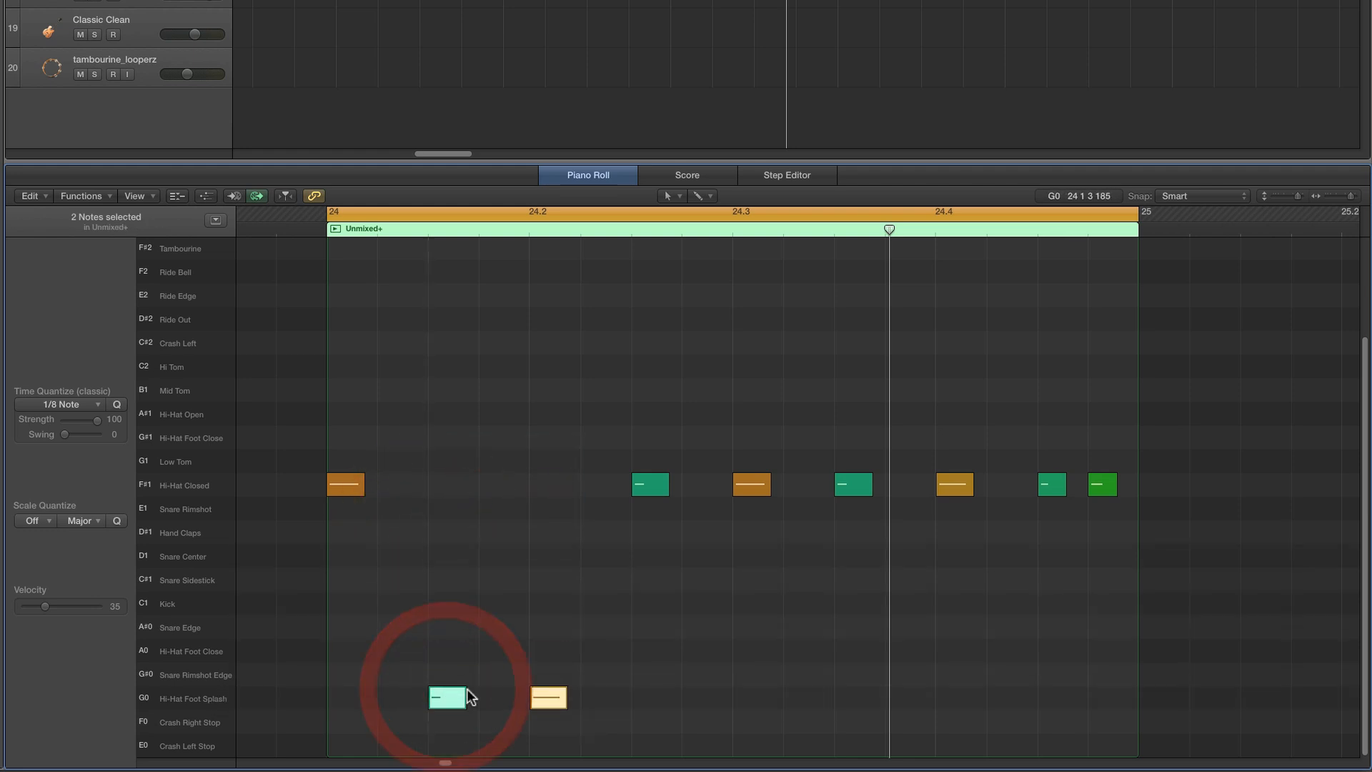
Set the velocity of both Hi-Hat Foot Splash notes to 80
left_click(461, 695)
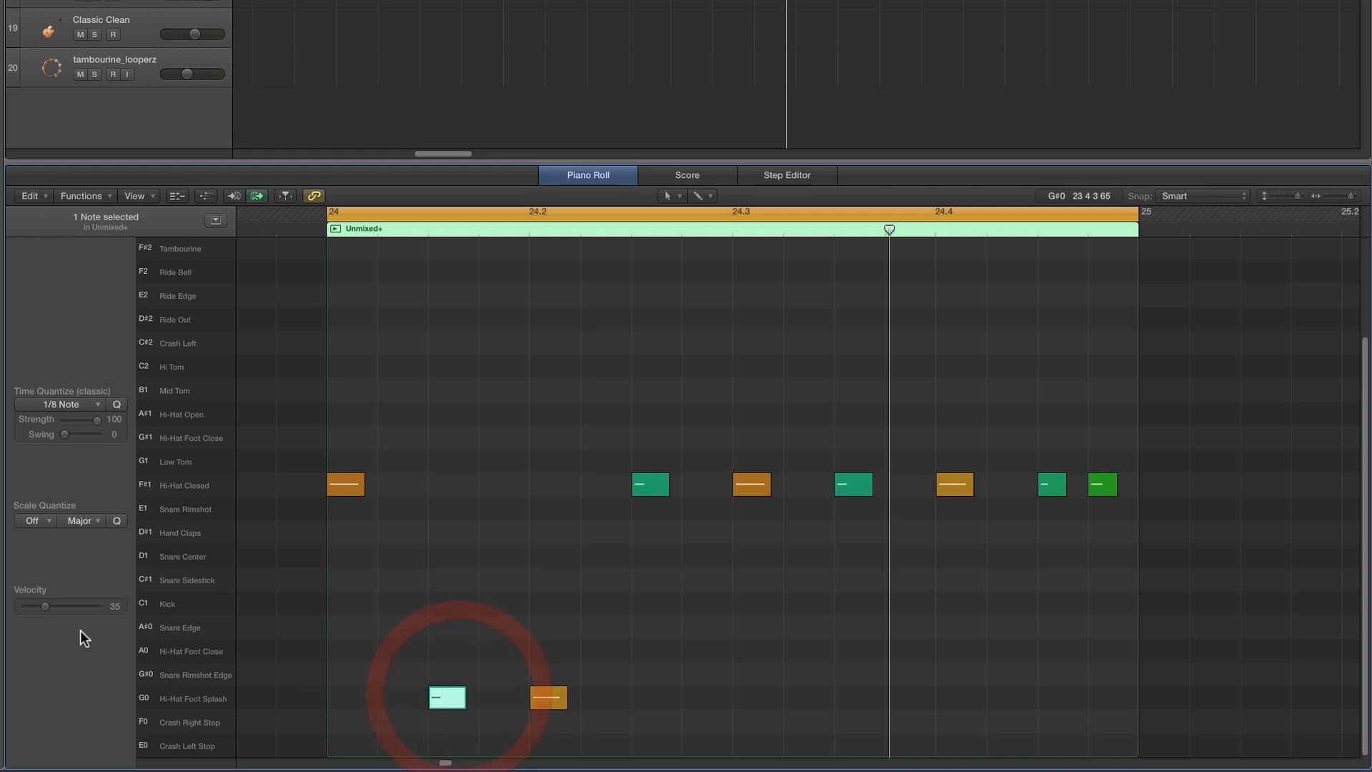
left_click_drag(59, 608, 70, 608)
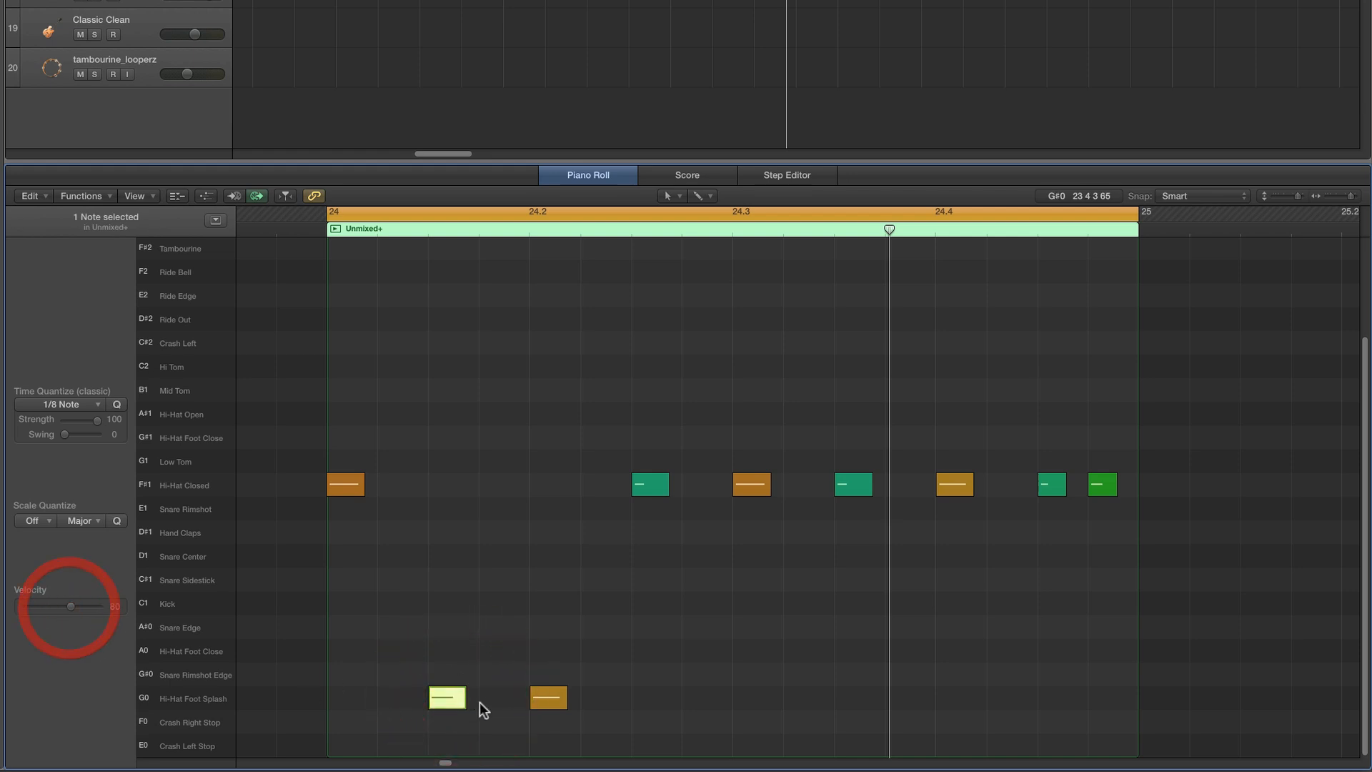
left_click(538, 698)
left_click_drag(79, 607, 75, 608)
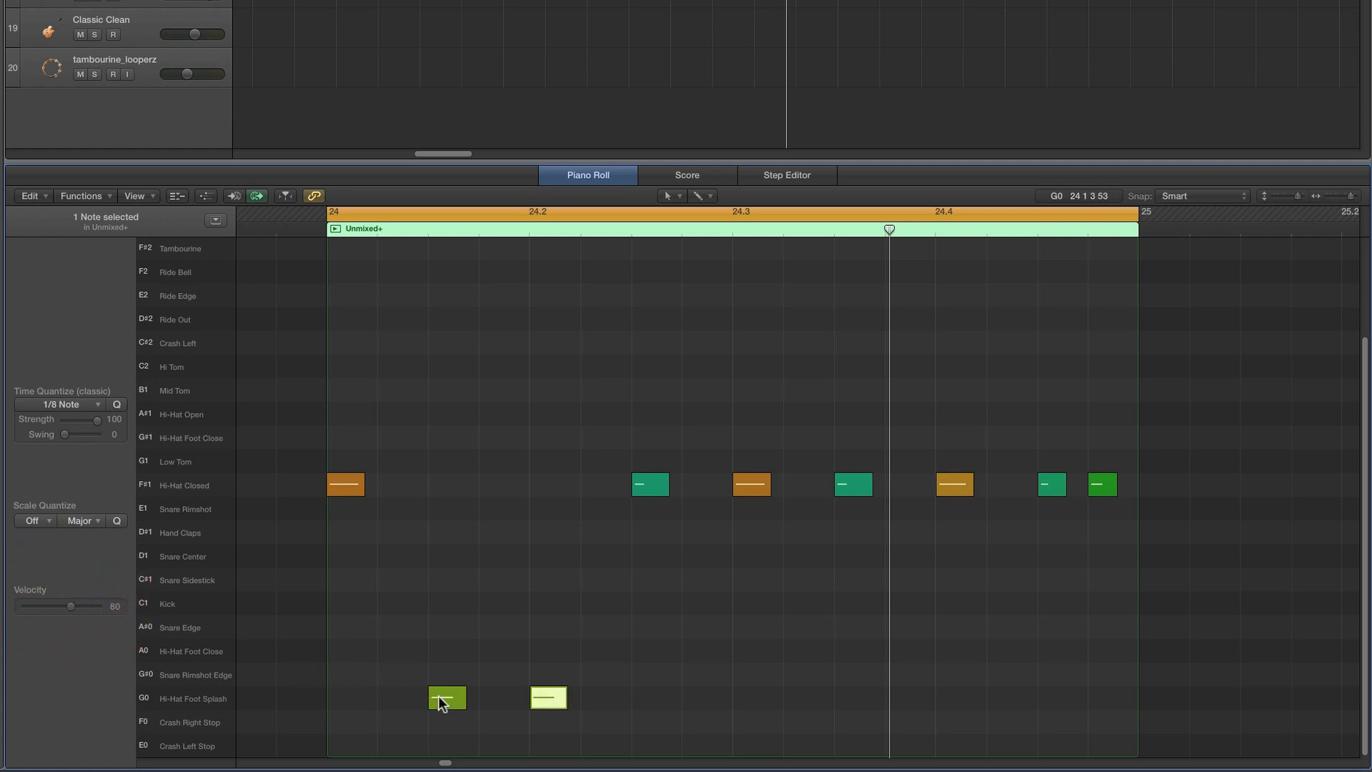
Move the first Hi-Hat Foot Splash note one sixteenth earlier and play back the pattern
left_click_drag(439, 696, 389, 696)
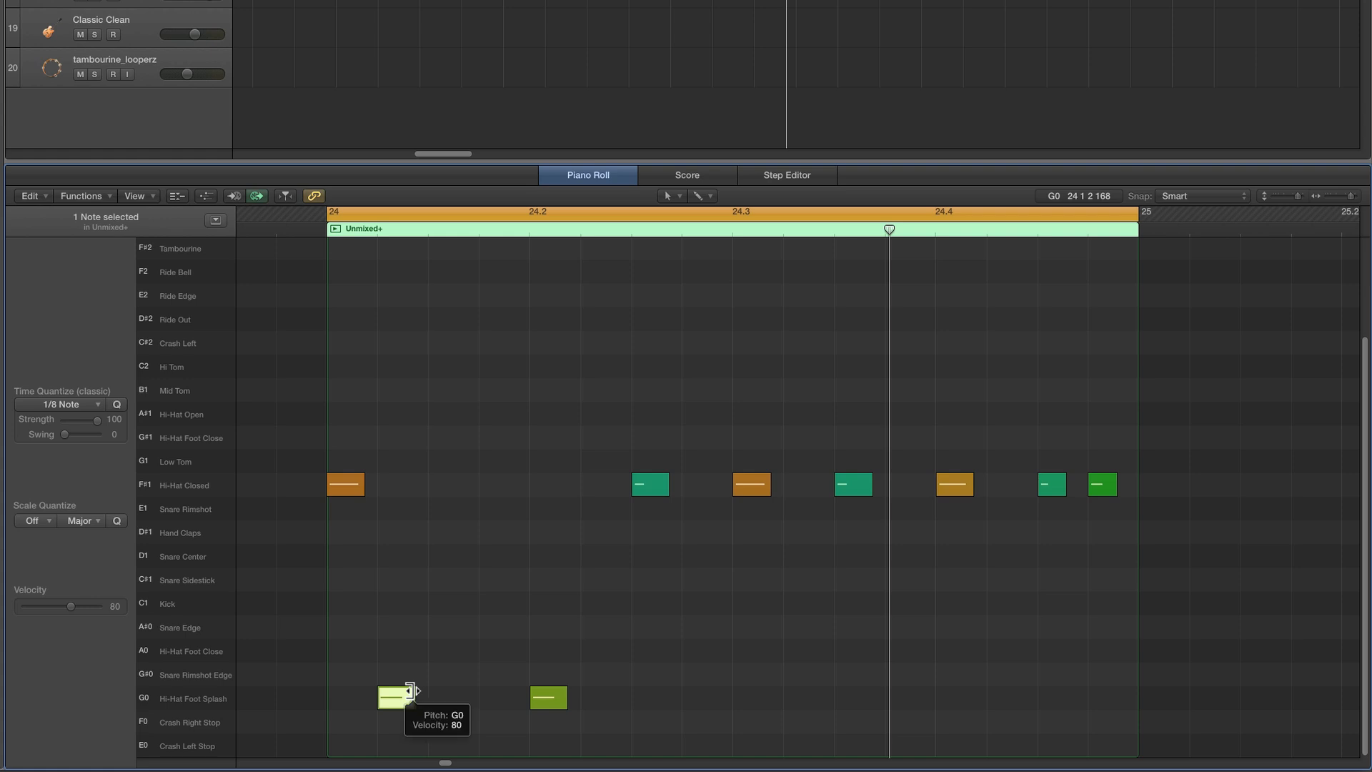
mouse_move(387, 699)
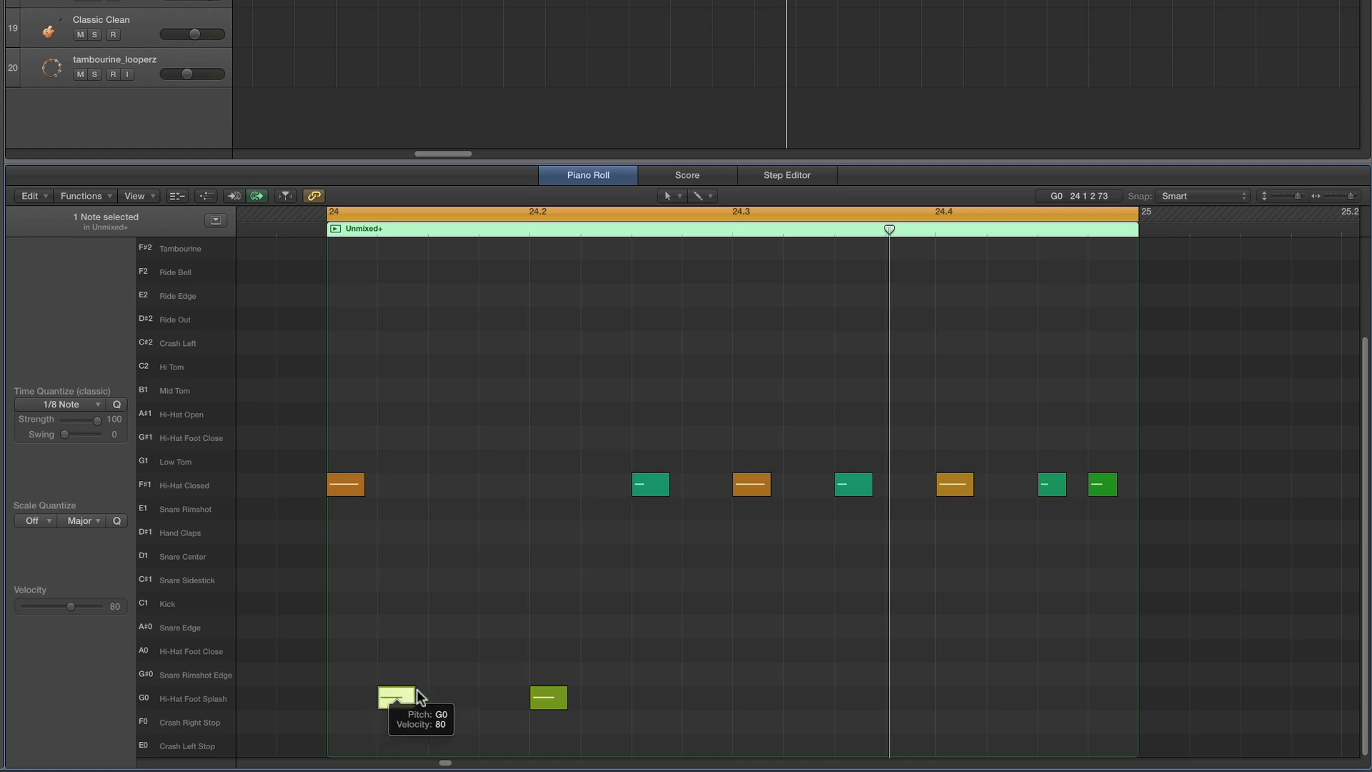
key("space")
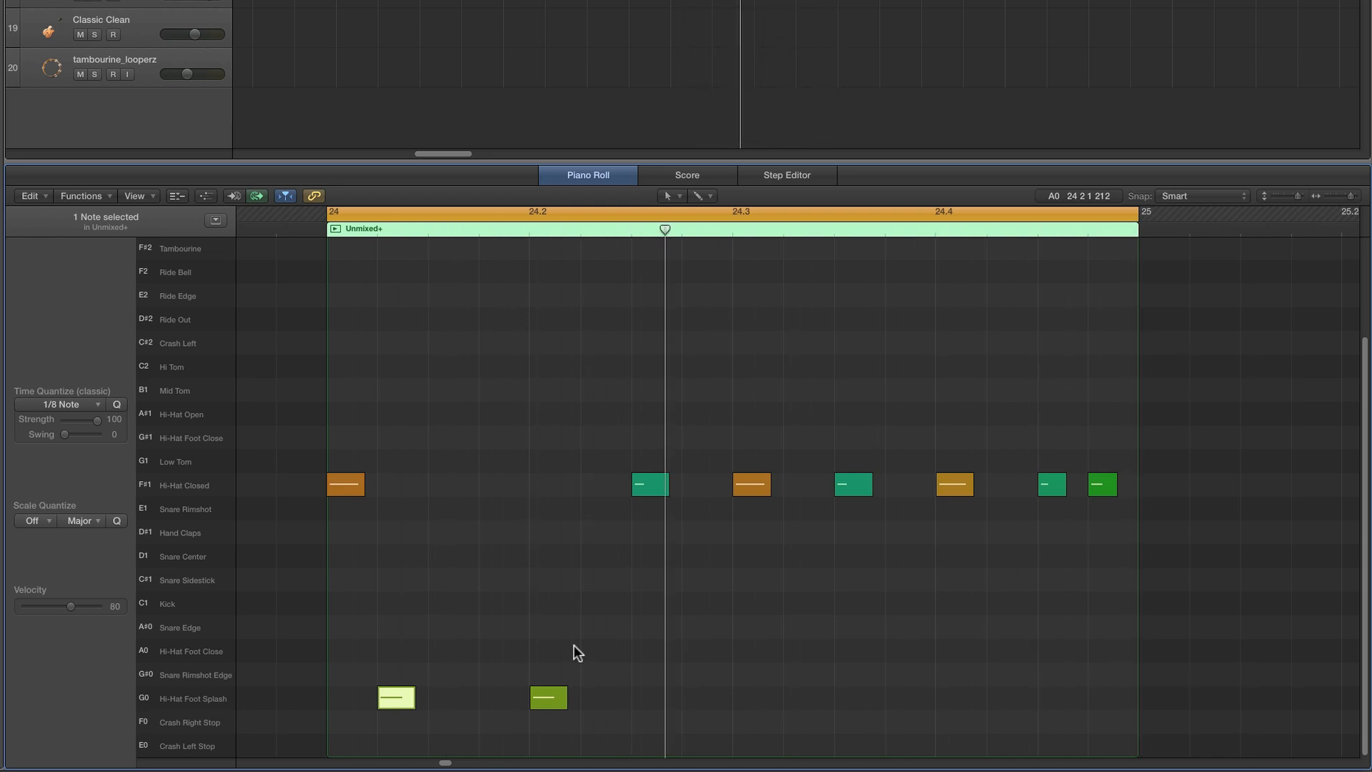
key("space")
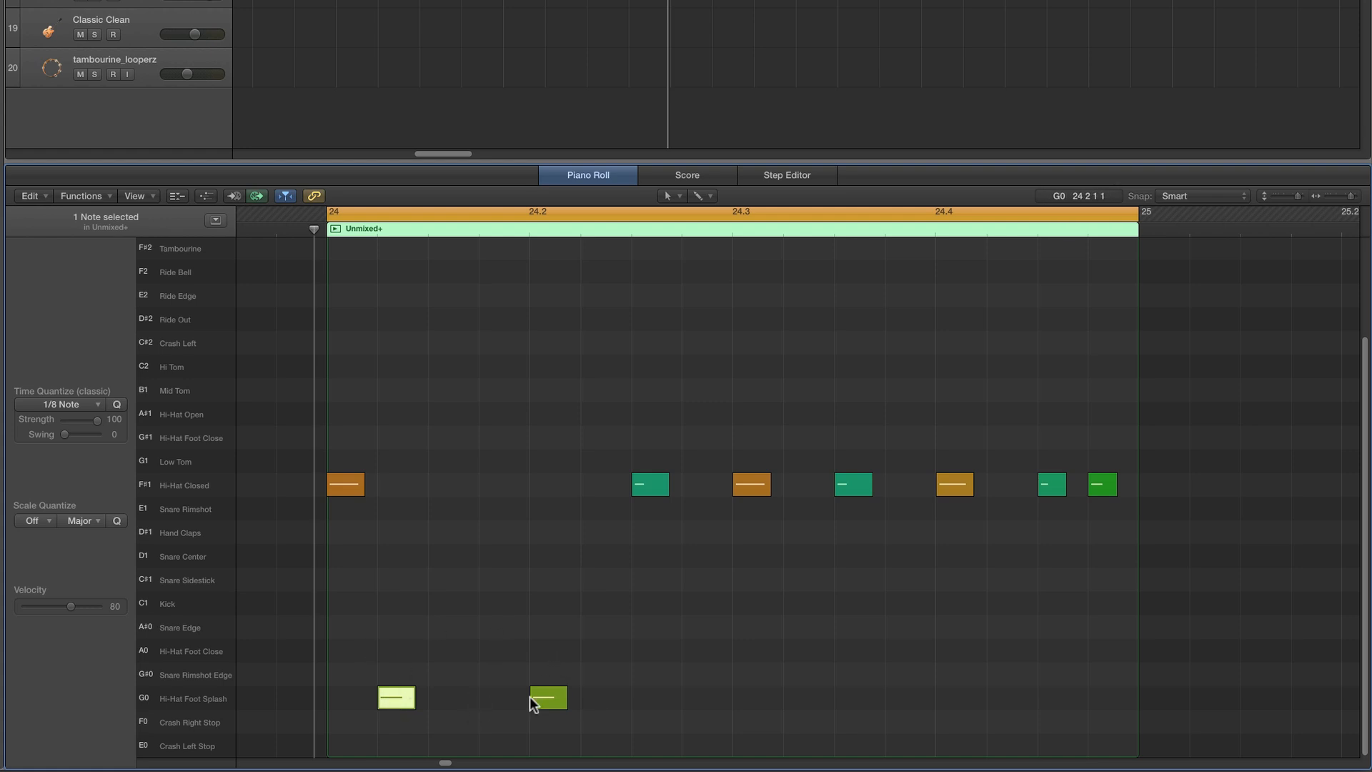
Copy both Hi-Hat Foot Splash notes up to the Hi-Hat Foot Close row (A0) at the same positions
left_click(195, 653)
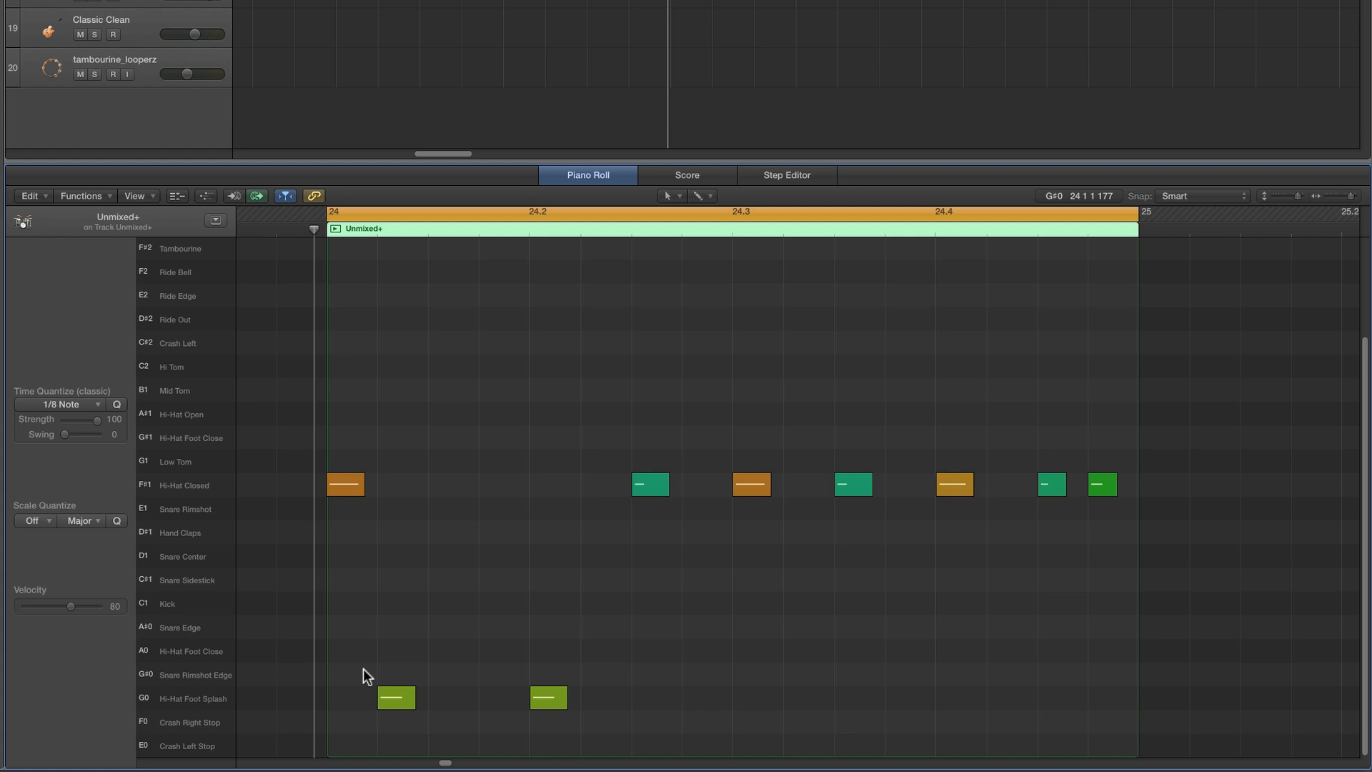
left_click_drag(363, 668, 564, 715)
left_click_drag(394, 697, 393, 653)
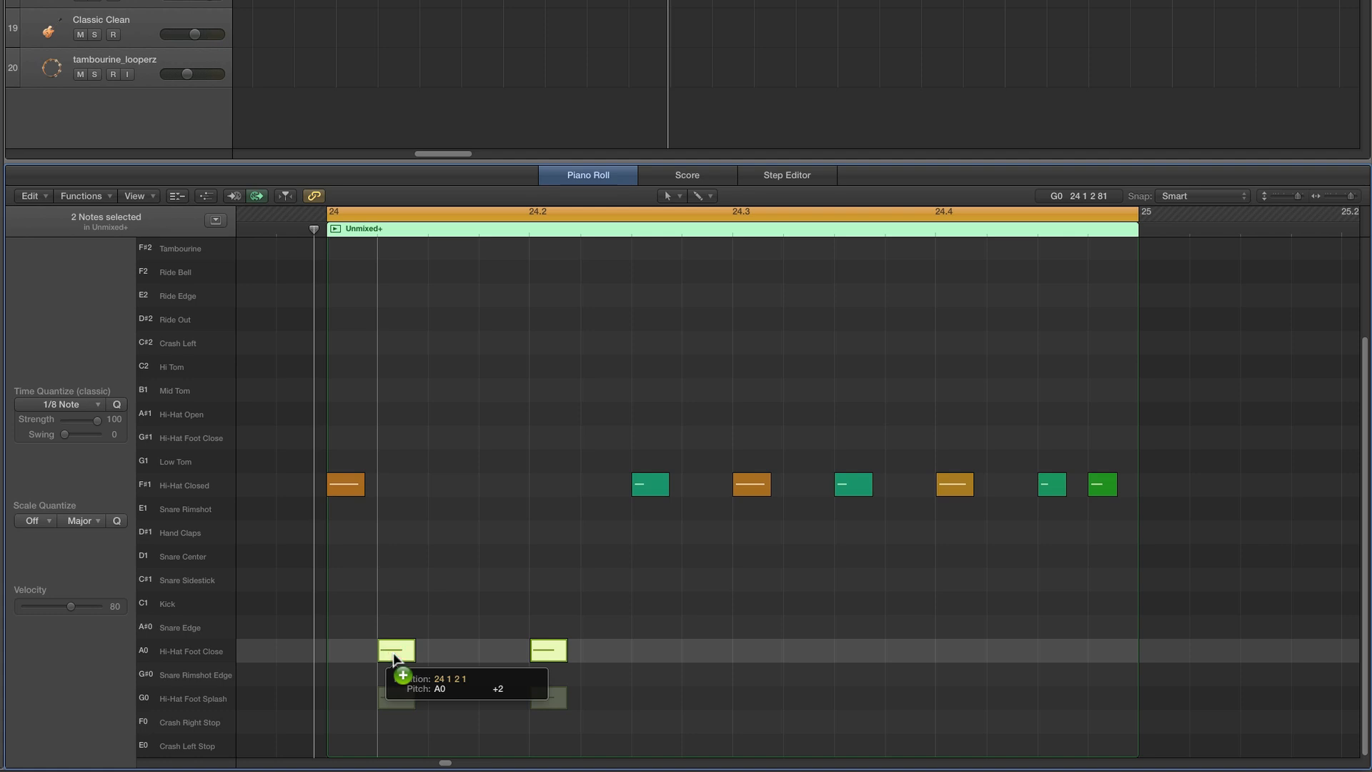
left_click_drag(394, 653, 393, 653)
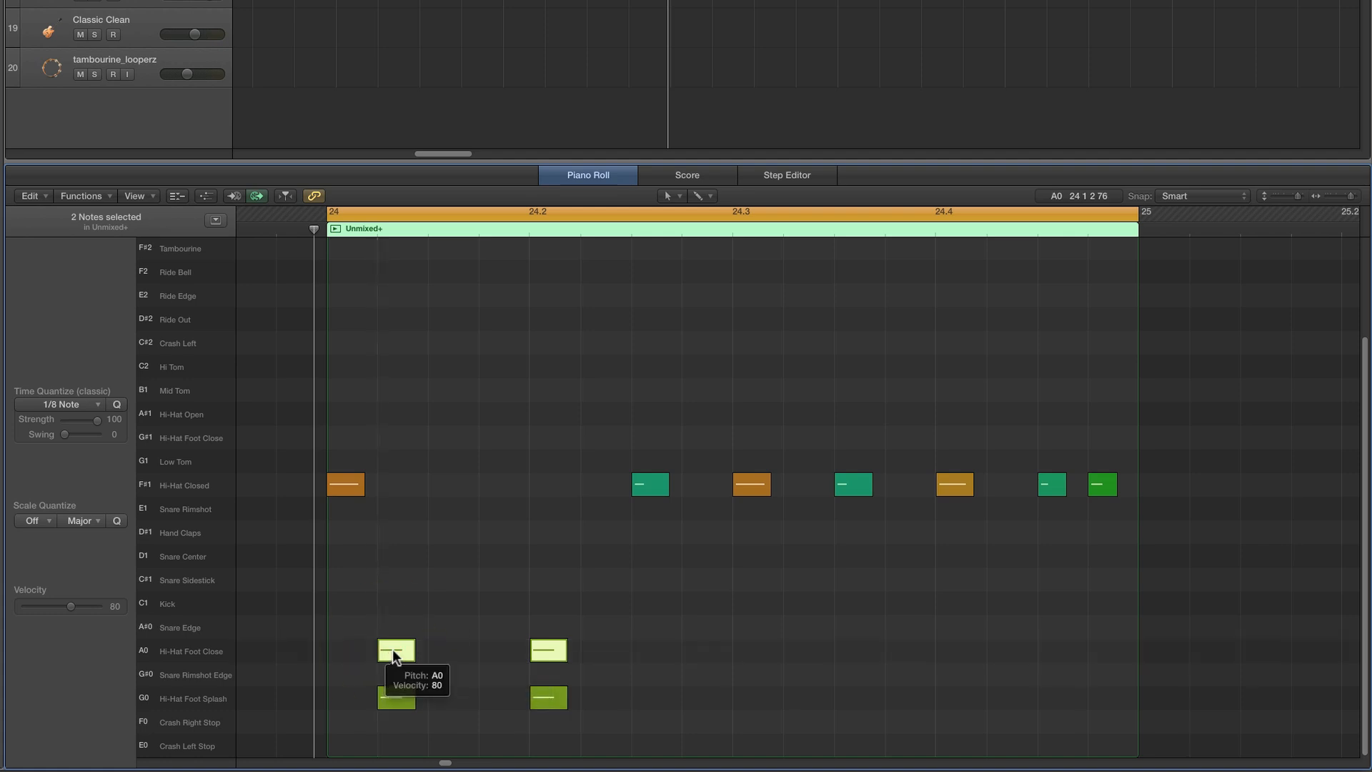
left_click(198, 651)
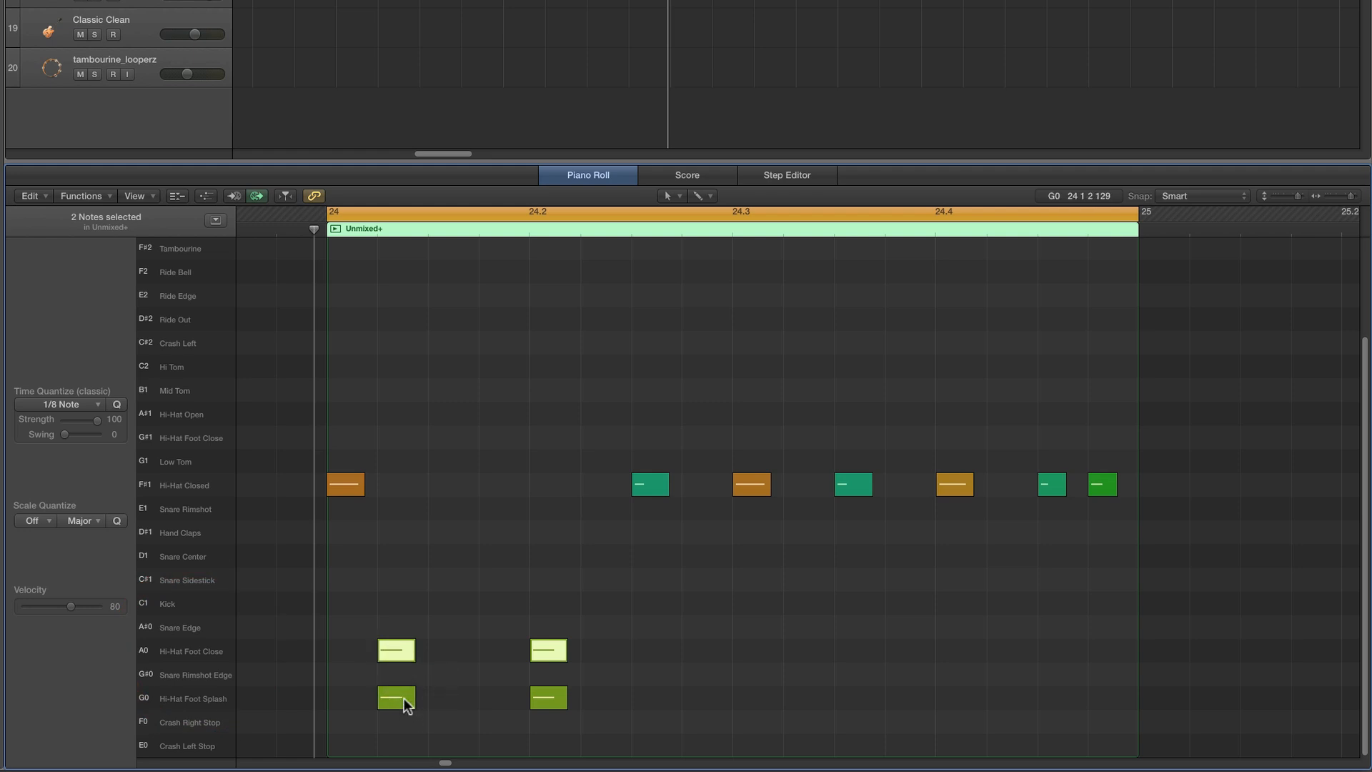
Move the two Hi-Hat Foot Close notes one sixteenth later and play back the pattern
left_click(397, 653)
left_click_drag(398, 656, 447, 654)
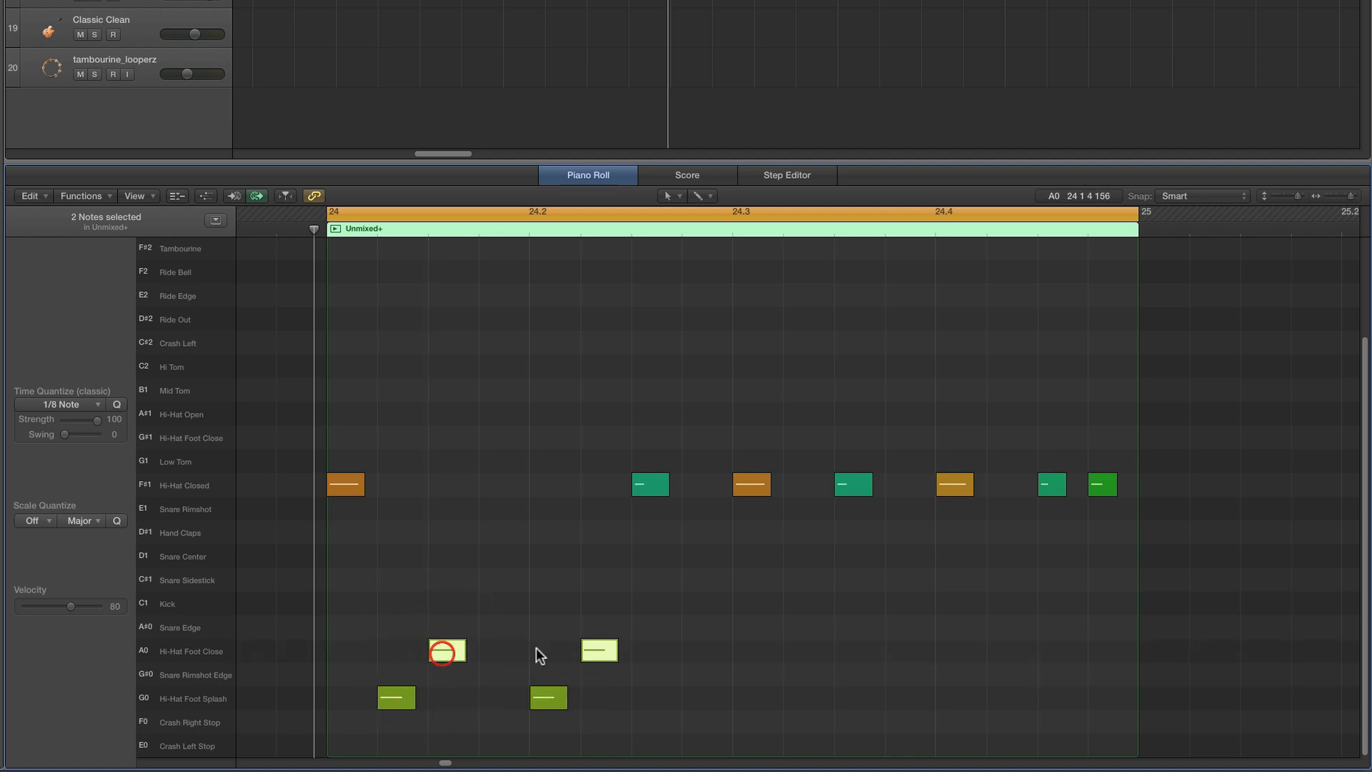
left_click(604, 649)
key("space")
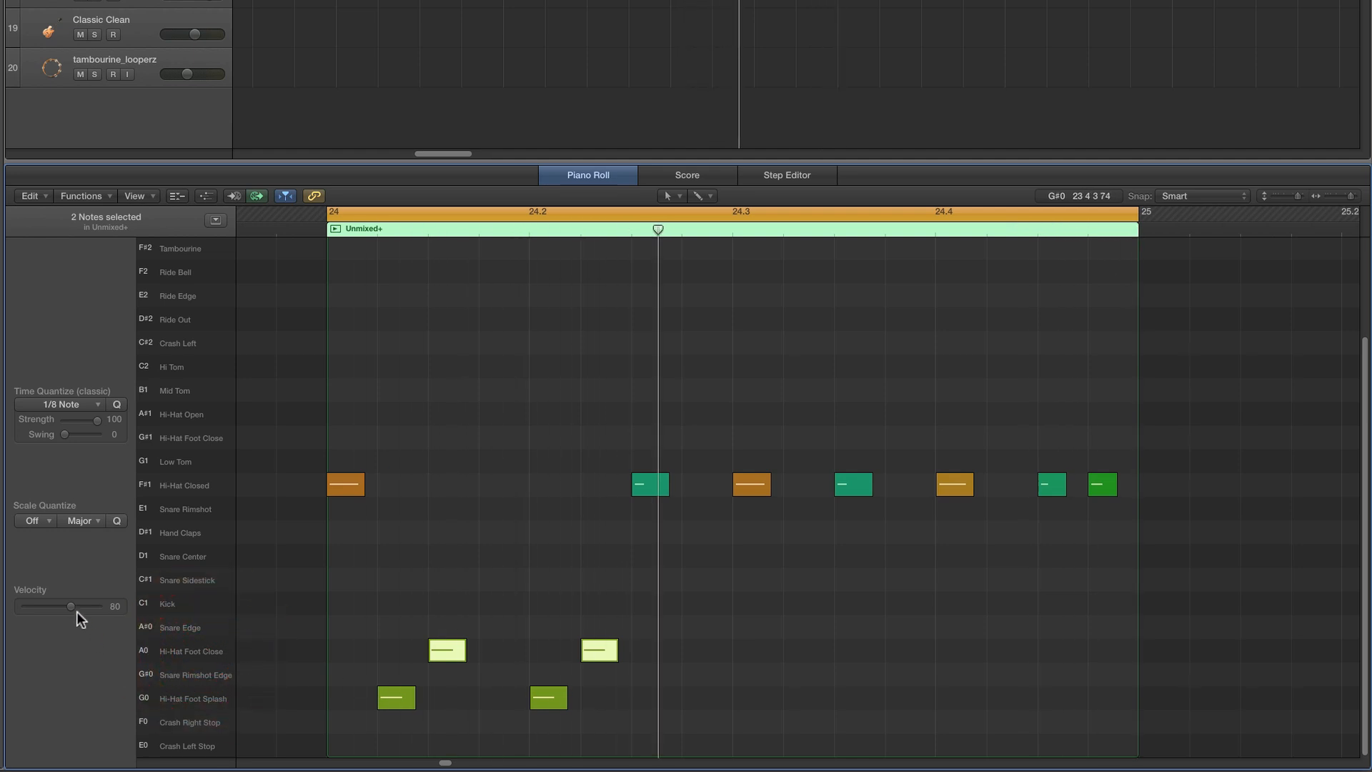
Set the velocity of the Hi-Hat Foot Close notes to 20 and of the Hi-Hat Foot Splash notes to 71
left_click_drag(74, 609, 54, 612)
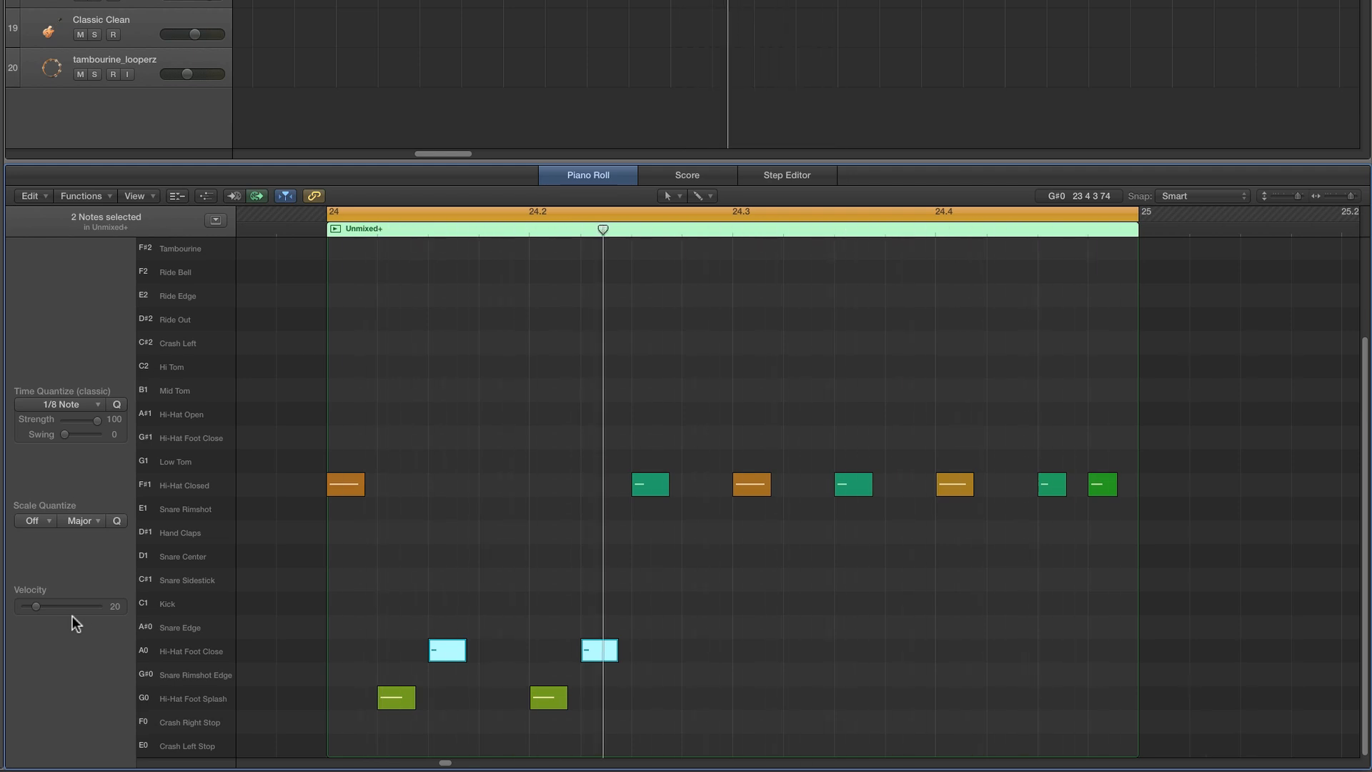
left_click(222, 694)
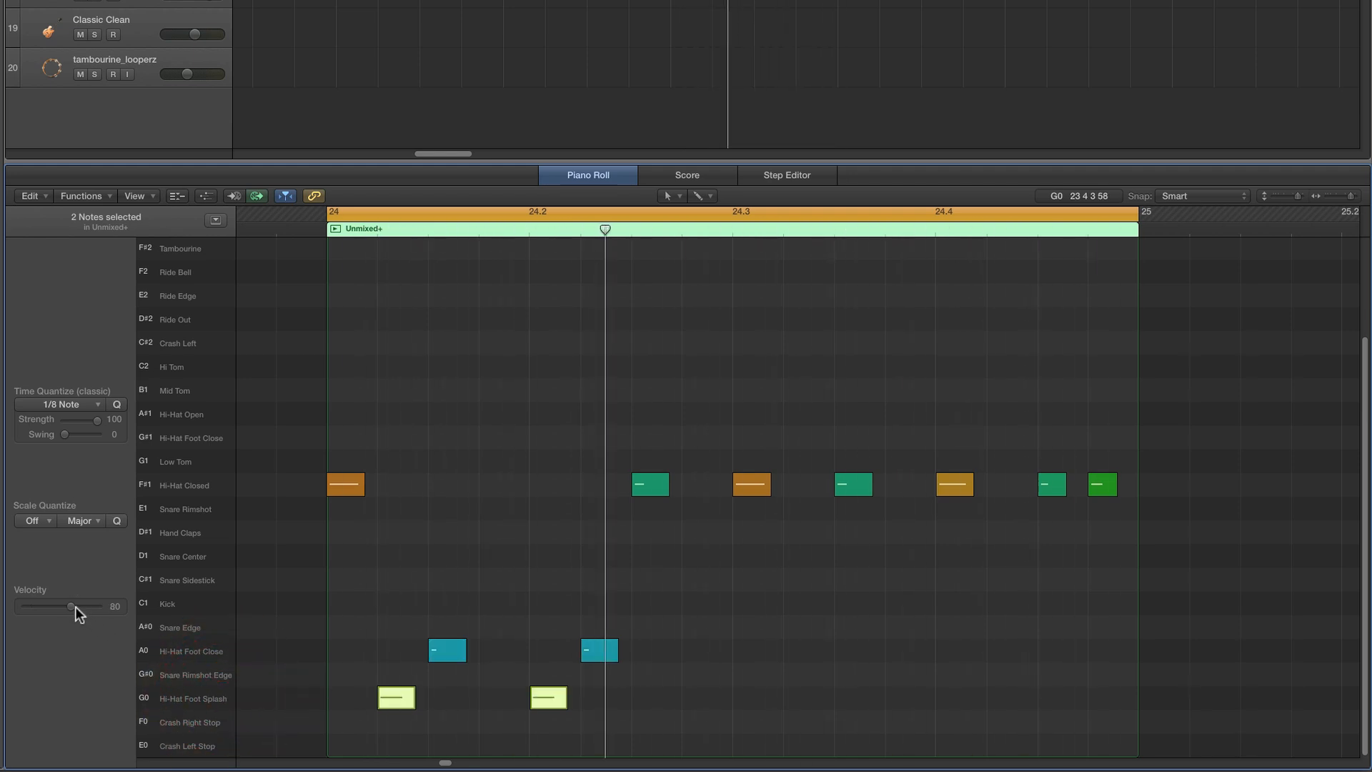
left_click_drag(72, 606, 68, 608)
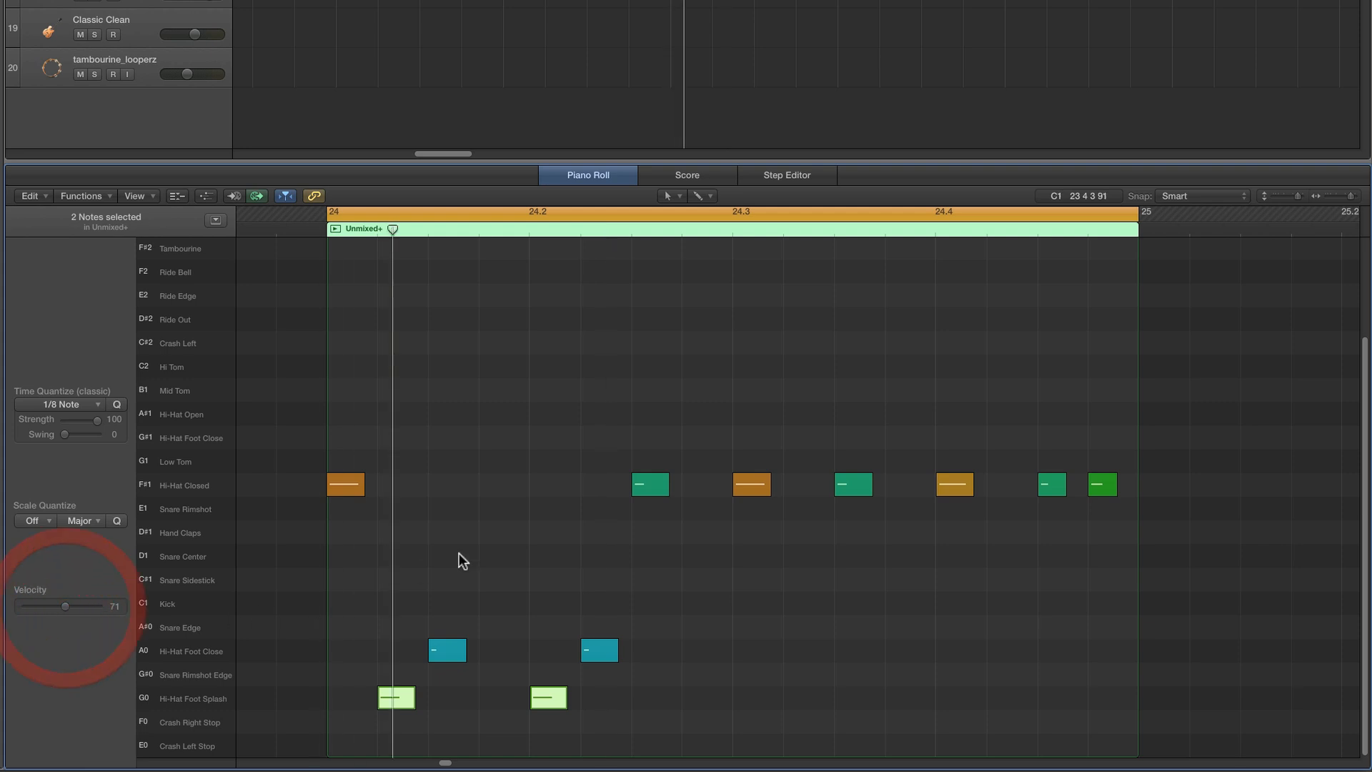
left_click(491, 551)
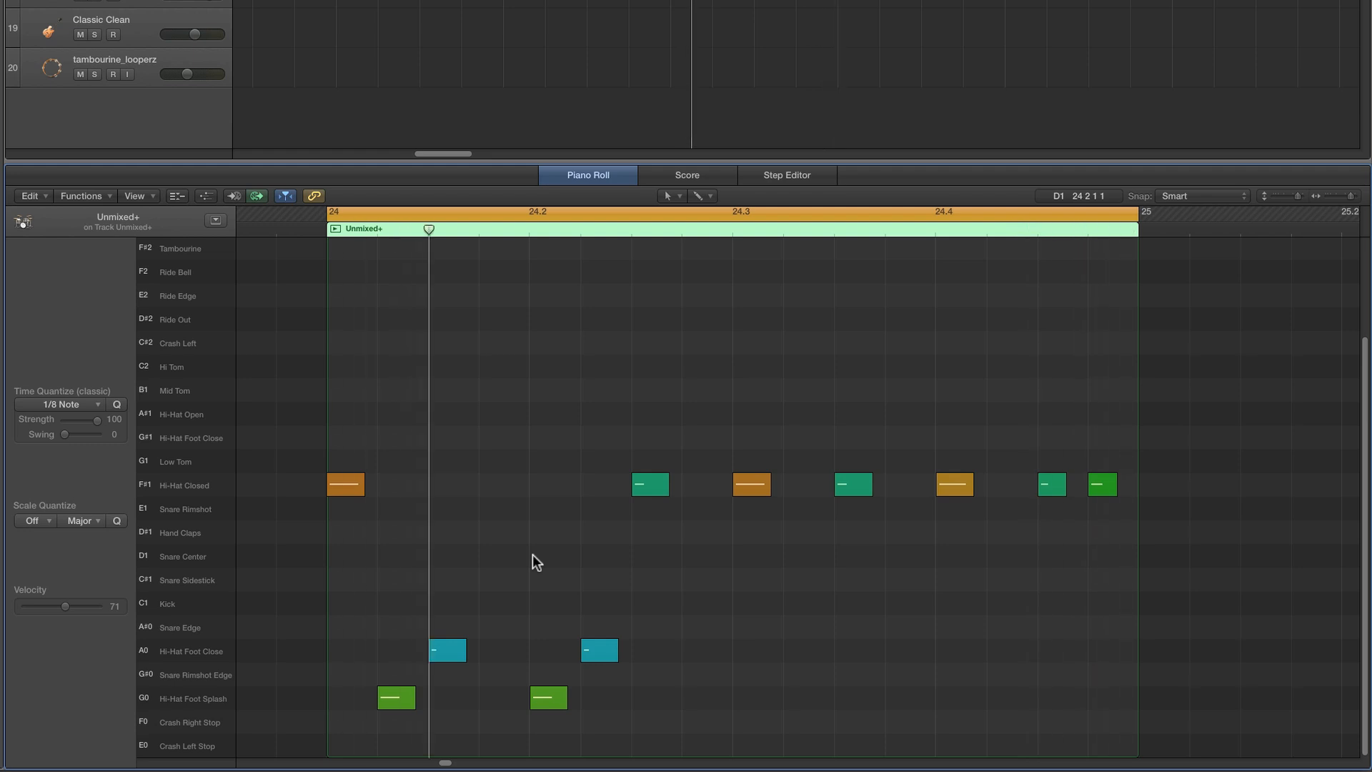
Try shifting the two Hi-Hat Foot Close notes slightly earlier, and return them to their sixteenth positions
left_click_drag(426, 626, 628, 666)
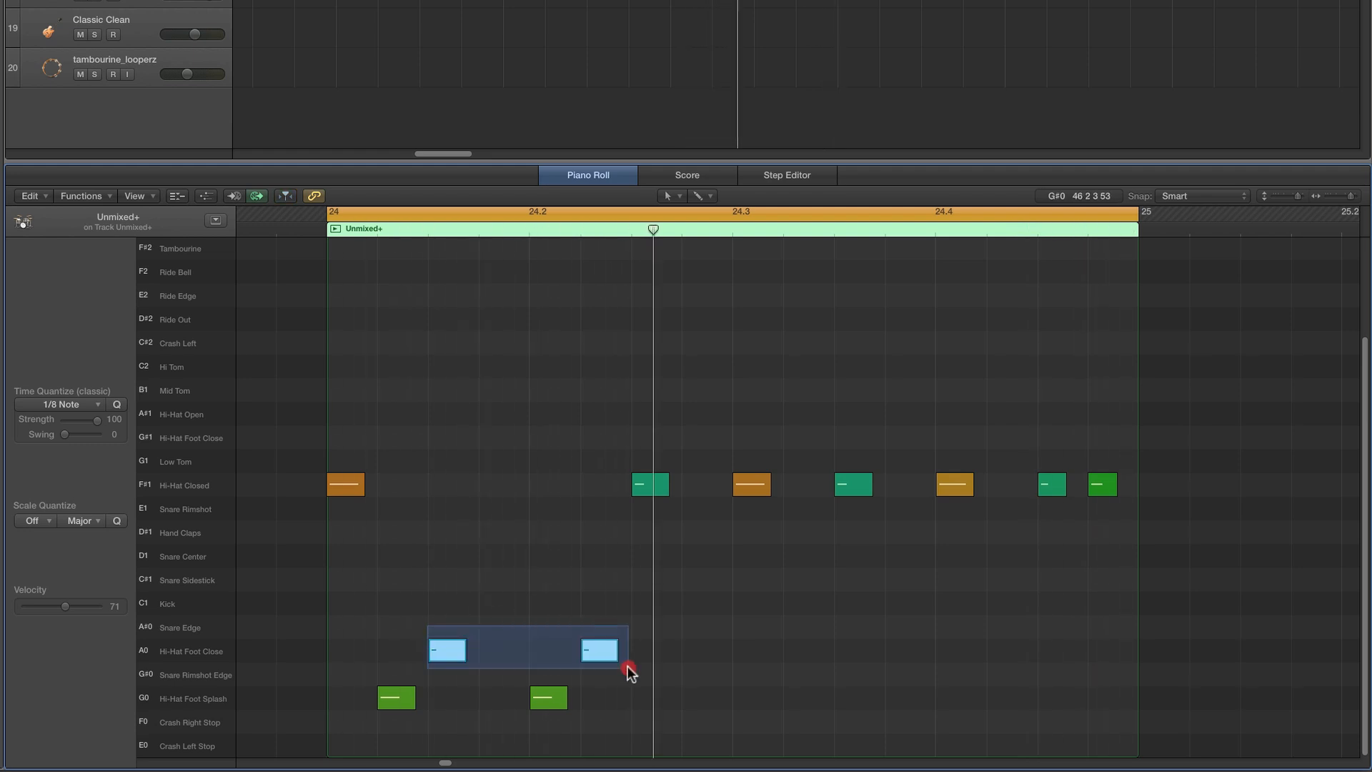
left_click_drag(453, 654, 429, 652)
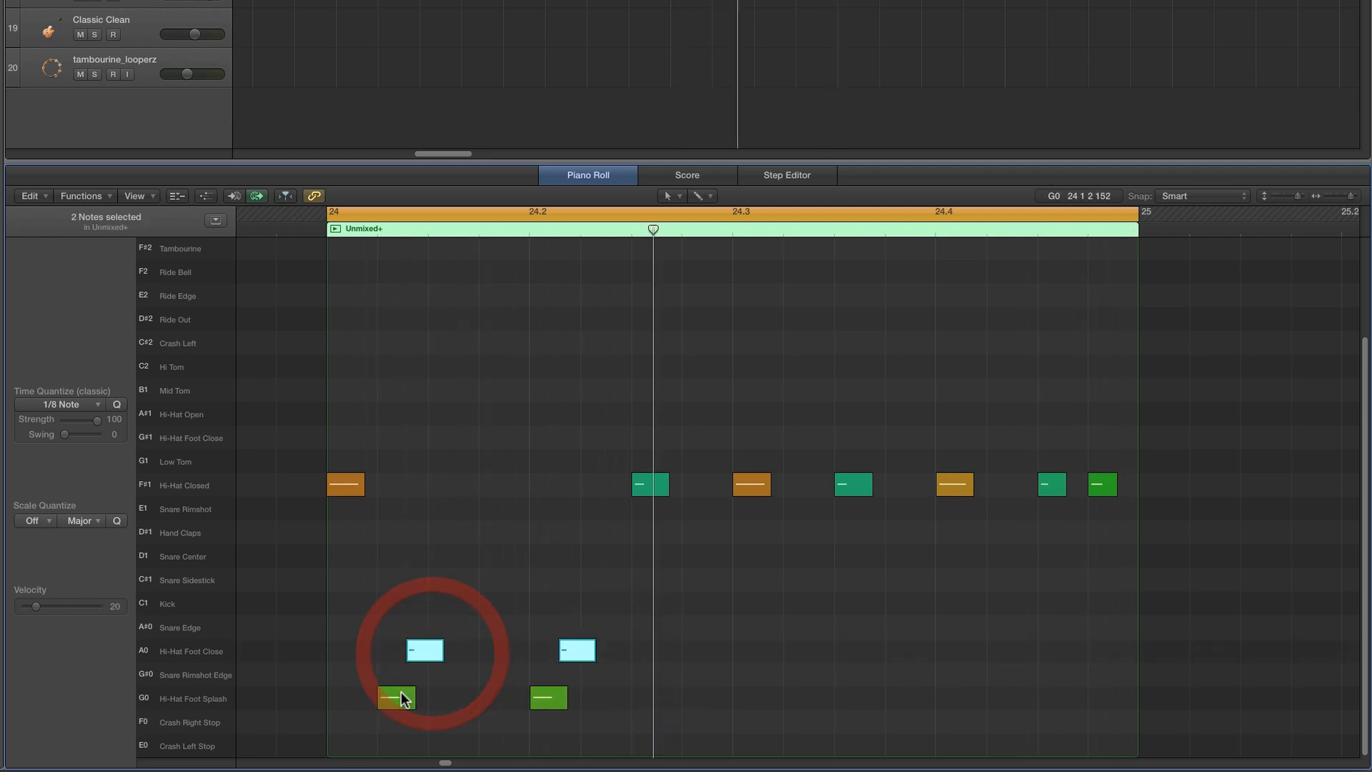
left_click_drag(435, 661, 457, 661)
left_click(473, 623)
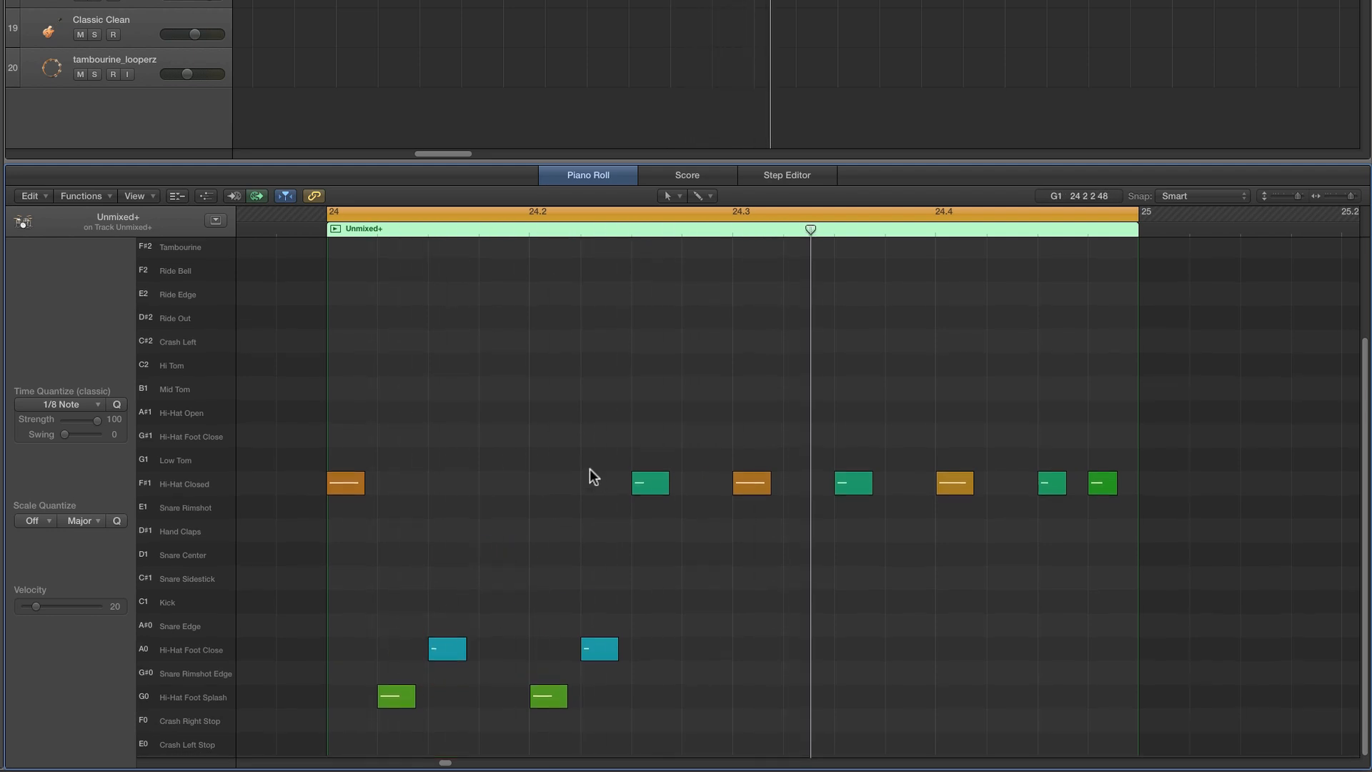
Draw a Kick note on beat 1 with the Pencil Tool, one sixteenth long and with a velocity of 100
left_click(666, 194)
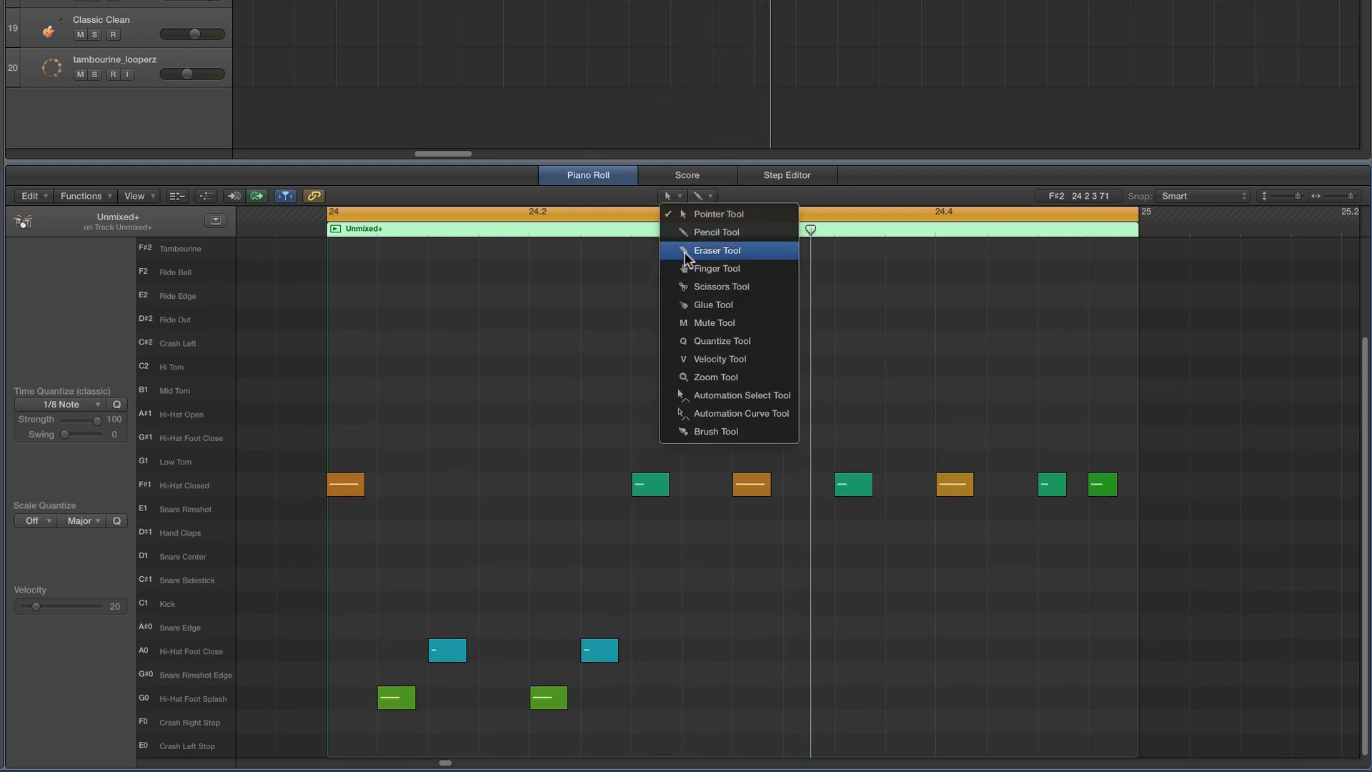
left_click(688, 233)
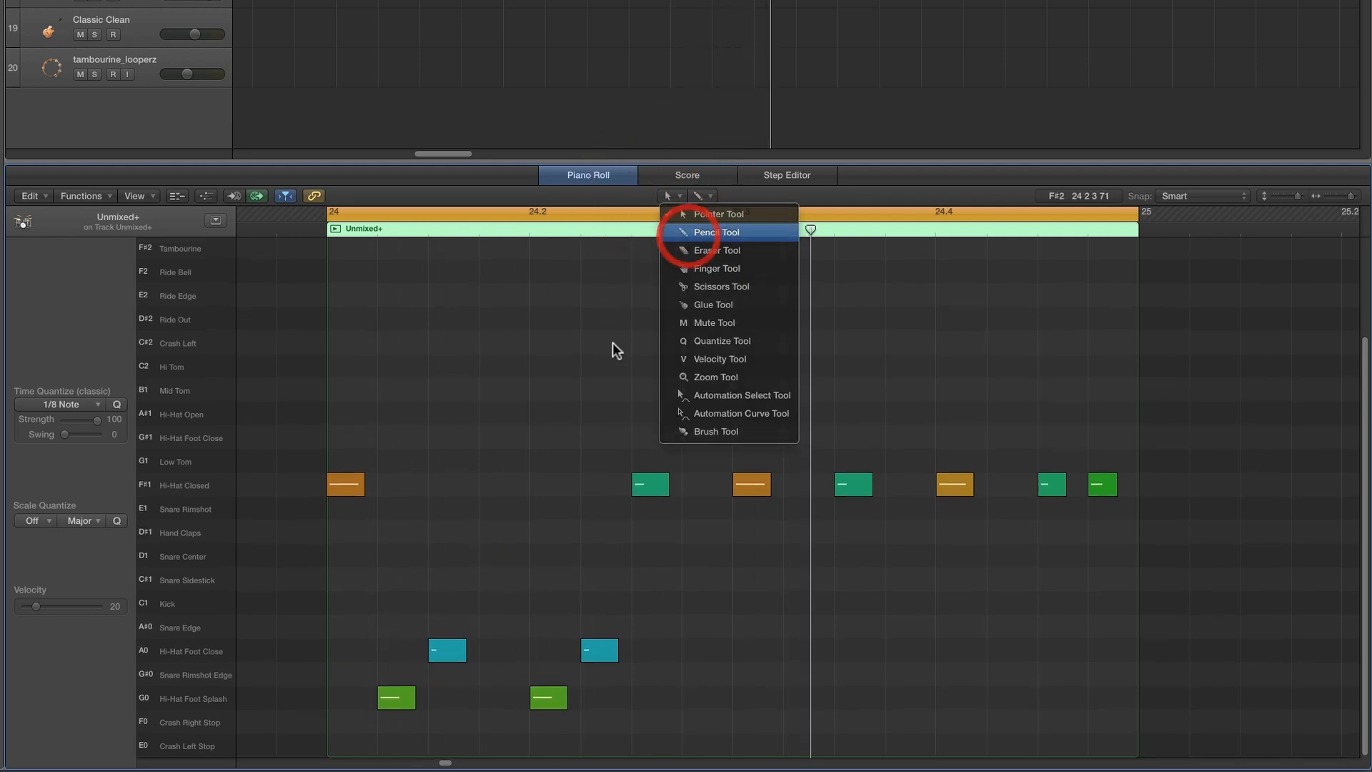
left_click(339, 602)
left_click_drag(37, 605, 86, 614)
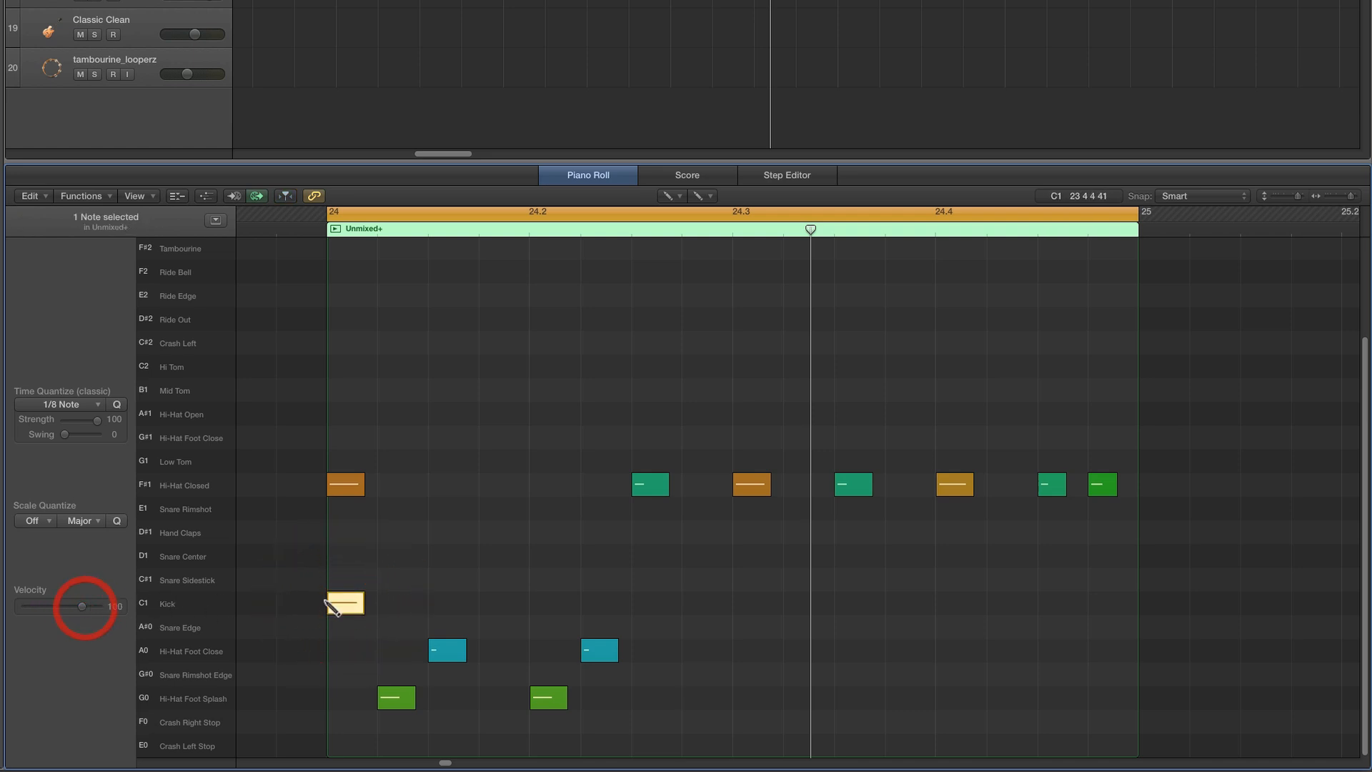
left_click(358, 600)
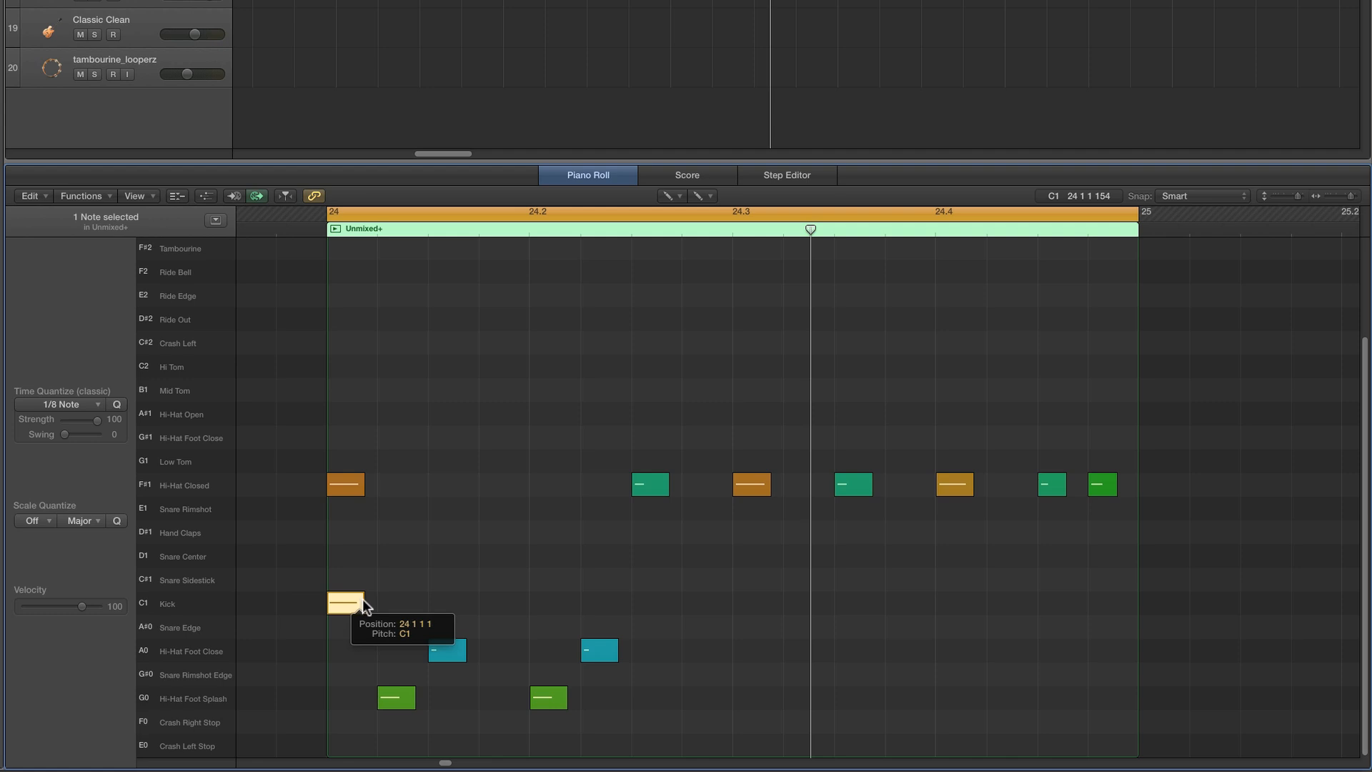
left_click(357, 602)
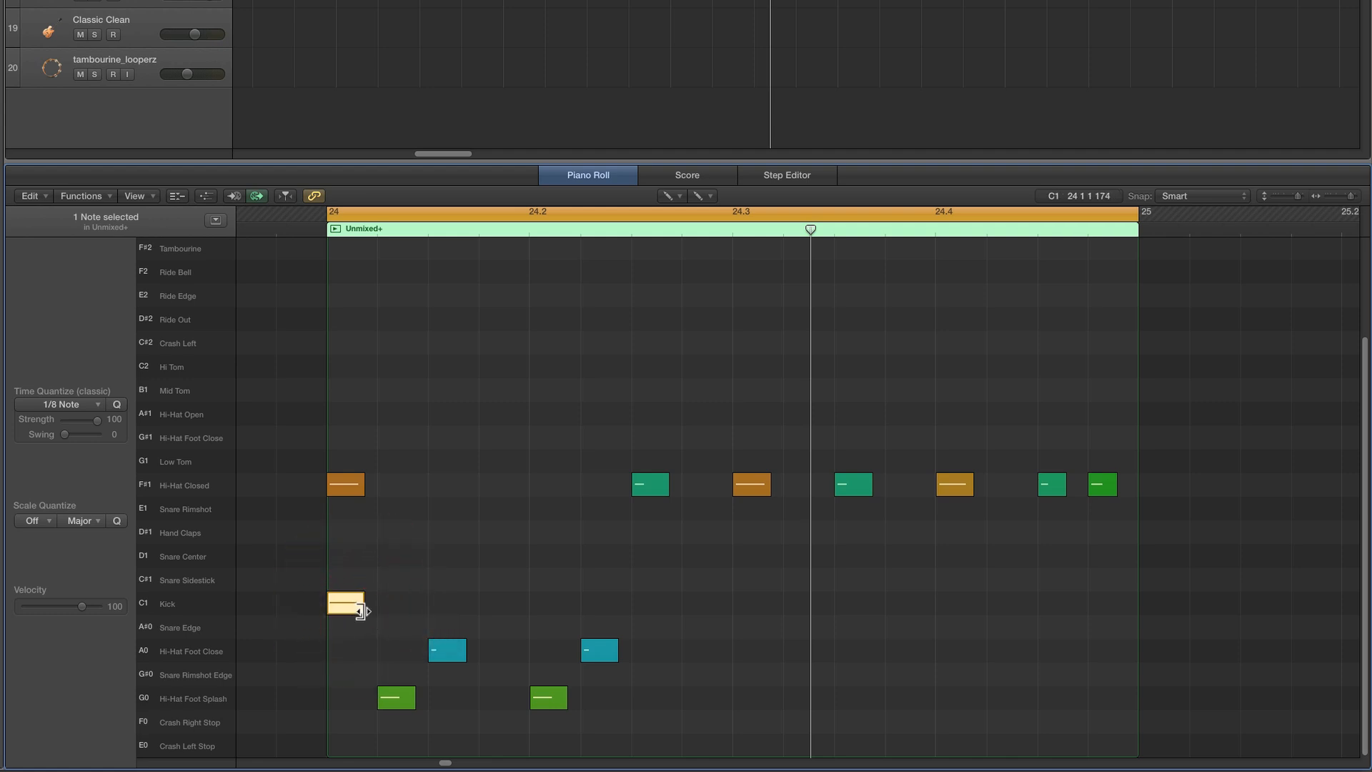
left_click_drag(363, 611, 375, 611)
Add matching one-sixteenth Kick notes on beats 2, 3 and 4
left_click(550, 602)
left_click(743, 602)
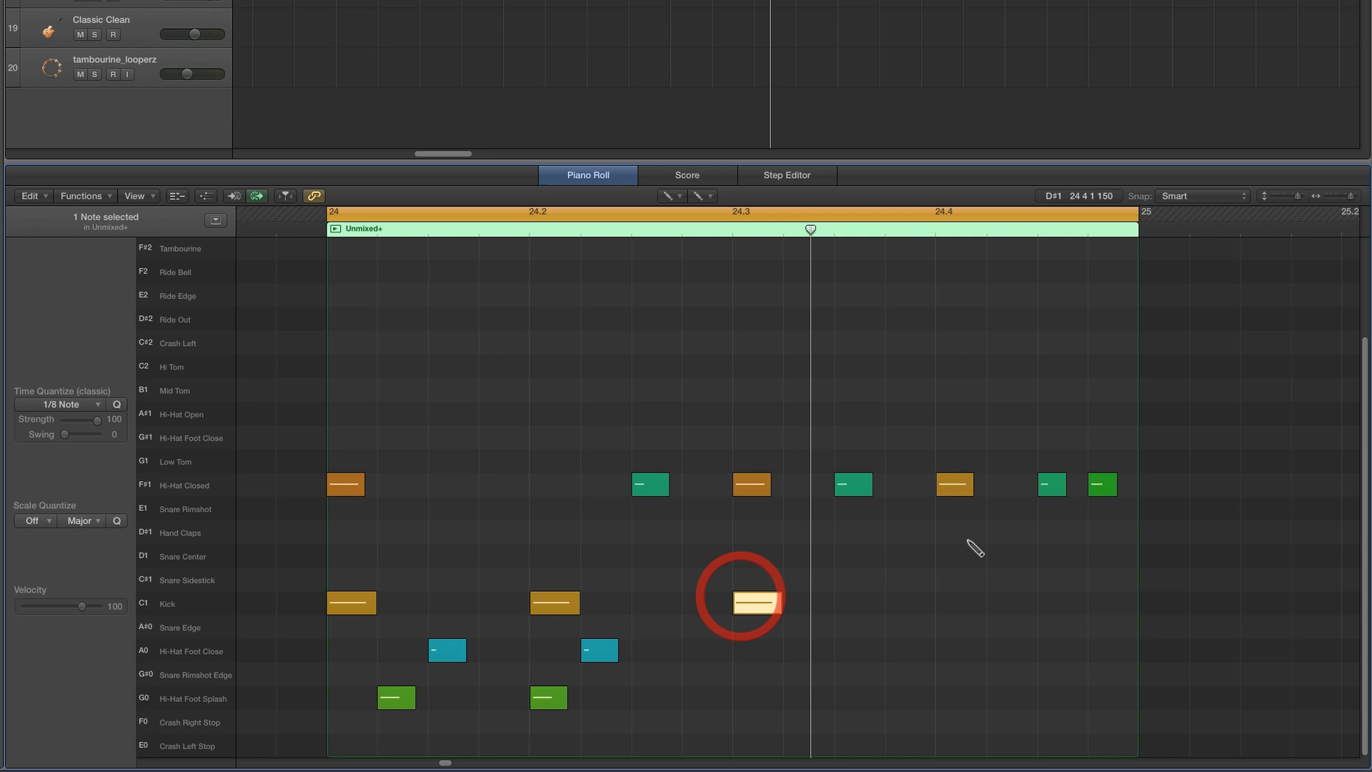
left_click(960, 602)
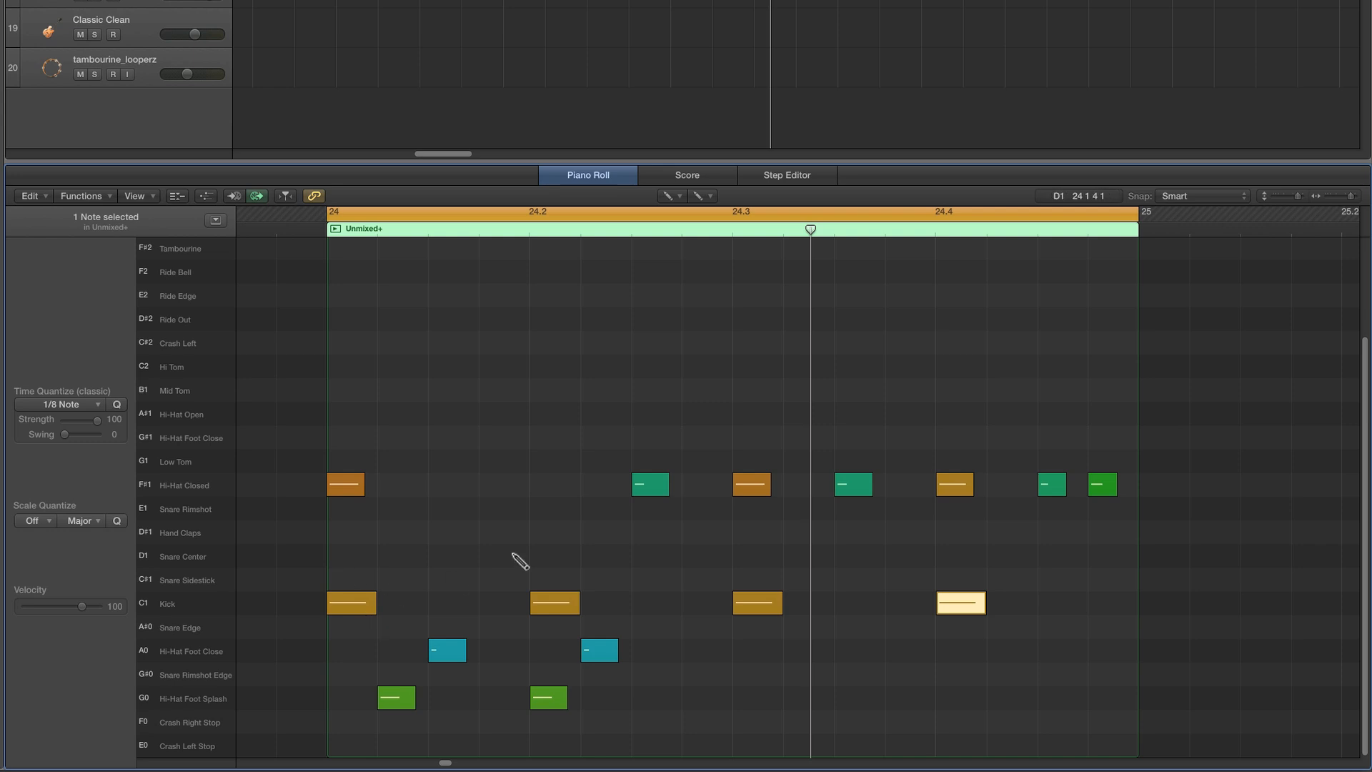
Add one-sixteenth Snare Sidestick and Snare Center notes with a velocity of 100 on beat 3, layered over the Kick
key("space")
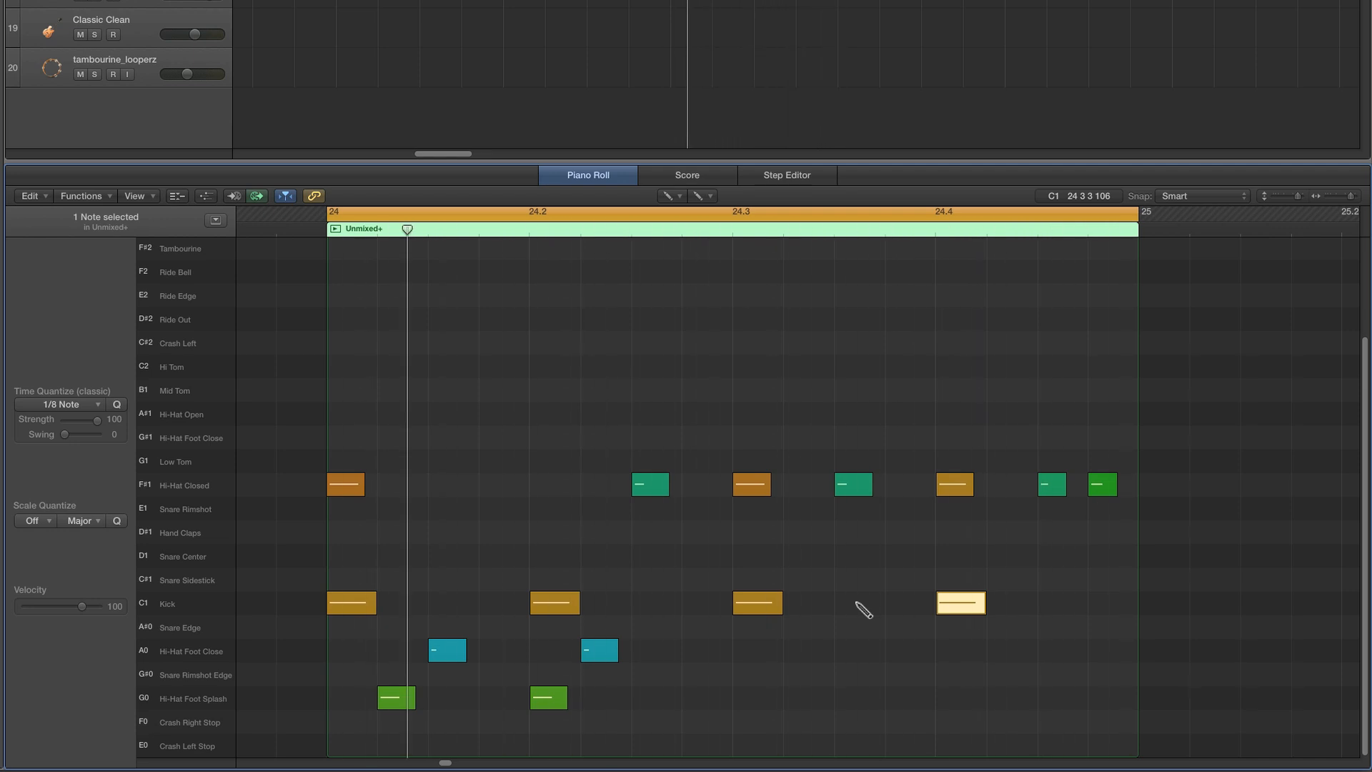
left_click(759, 579)
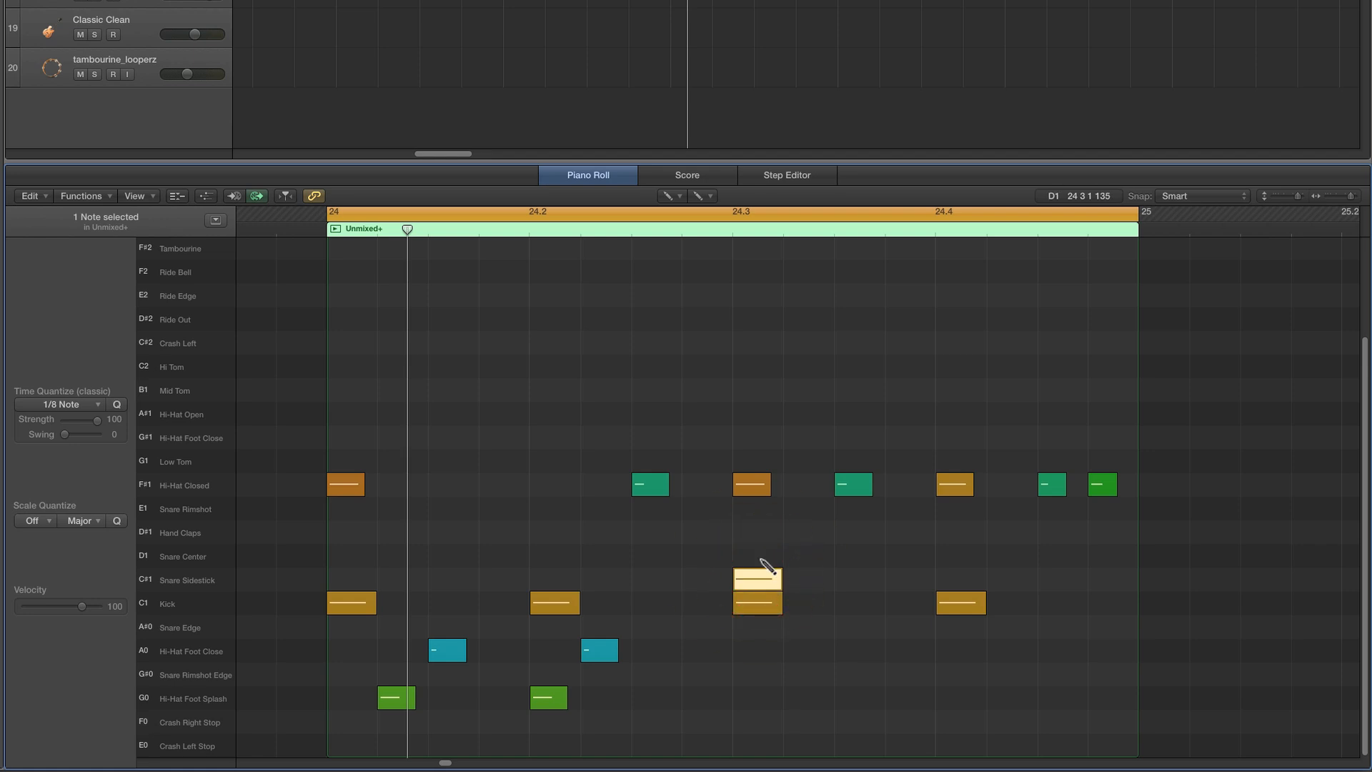
left_click(759, 557)
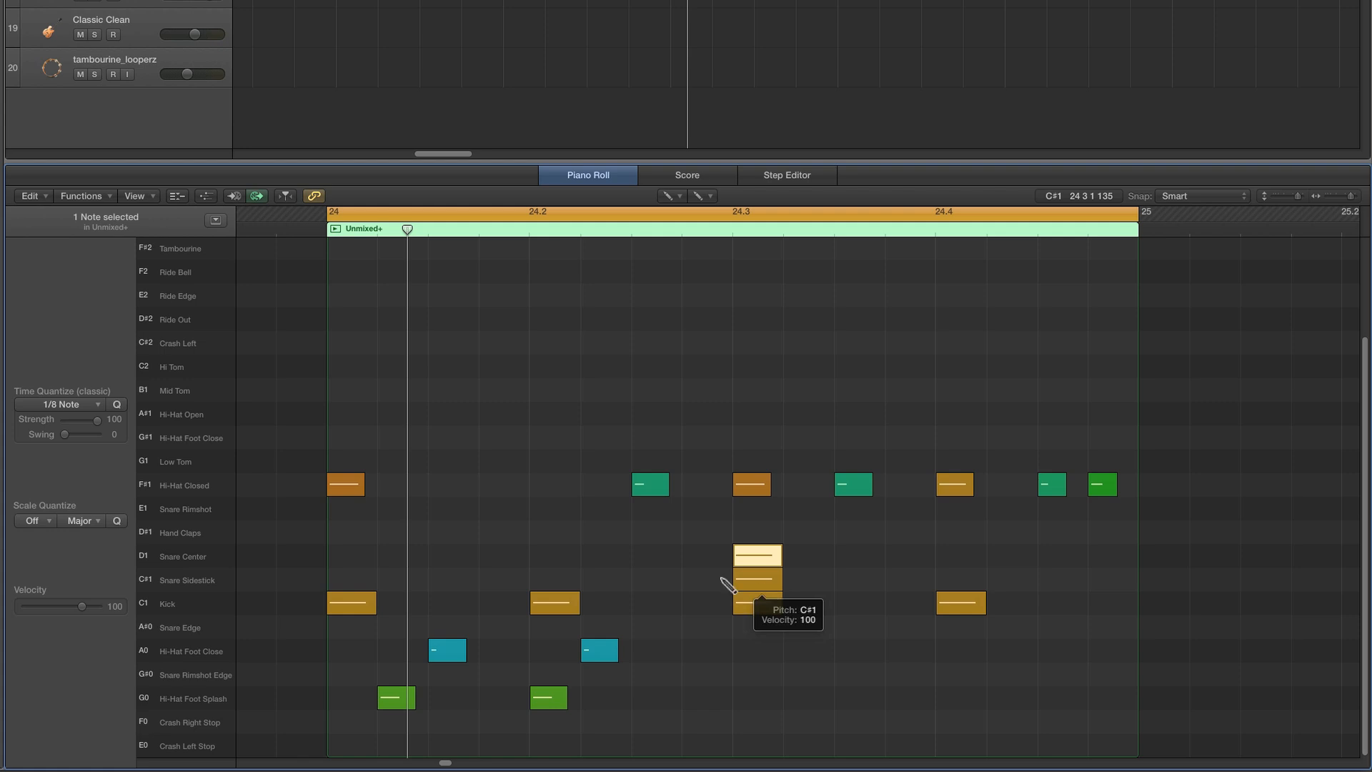
scroll(646, 545, "left", 1)
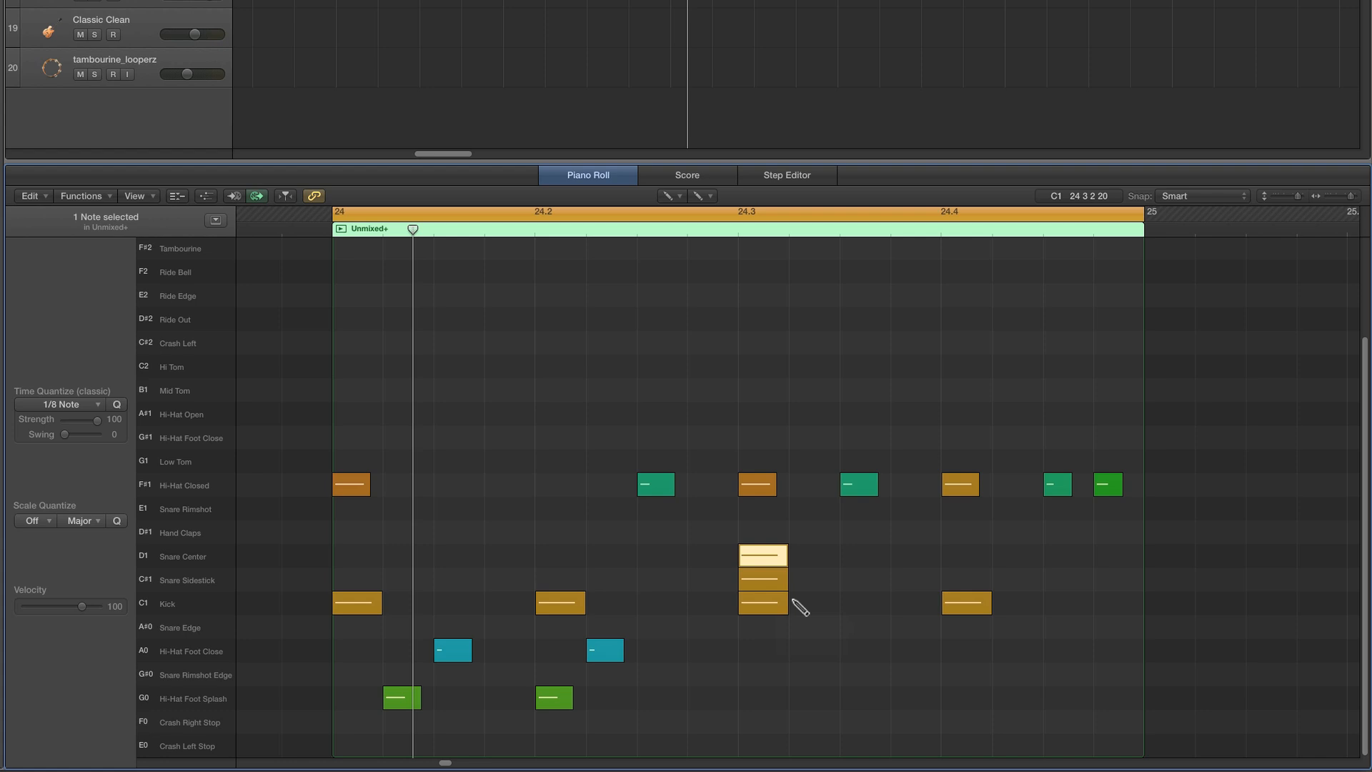
Draw Snare Center notes on the last two sixteenths of beat 4 and shorten both to match the closed hi-hats above
left_click(1054, 555)
left_click(1103, 556)
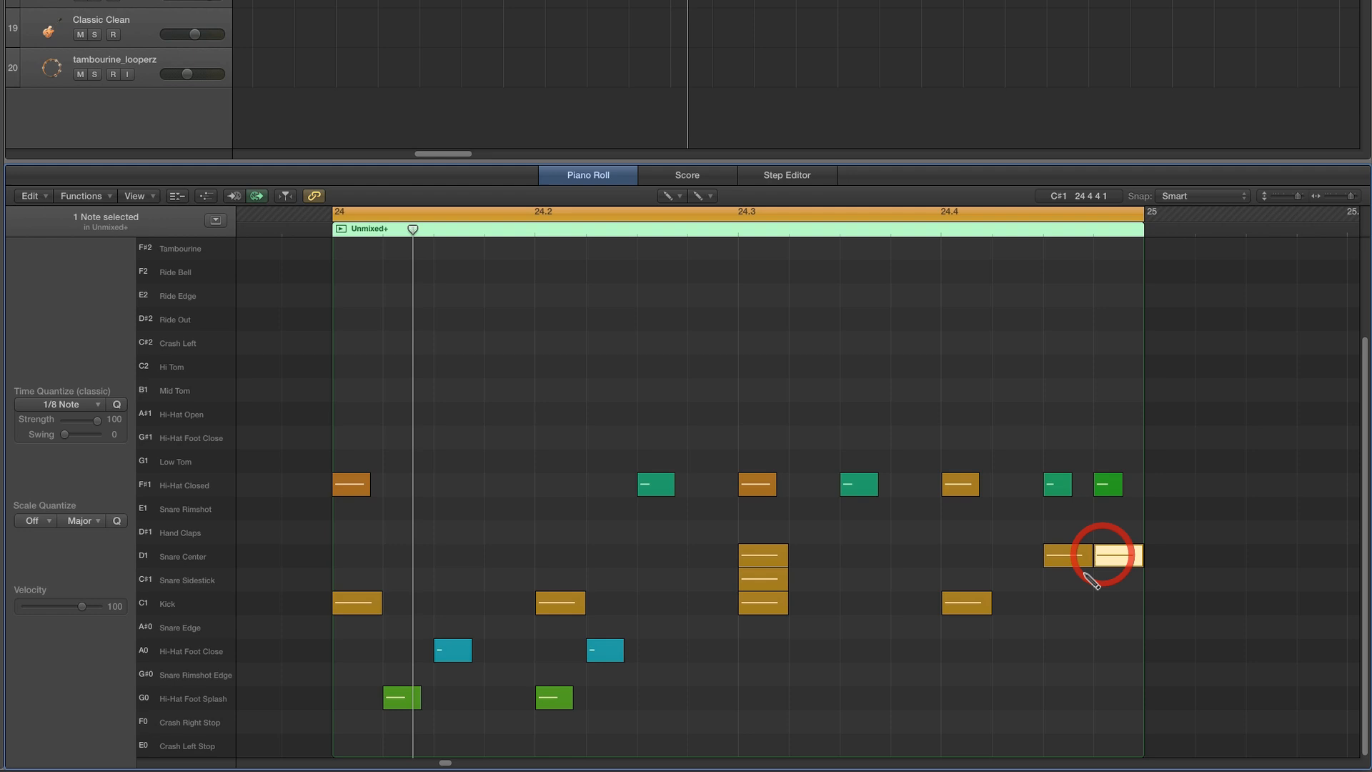
left_click(665, 192)
left_click(705, 214)
left_click_drag(1031, 527, 1105, 572)
left_click_drag(1091, 565, 1066, 564)
Set the velocities of the two Snare Center notes at the end of beat 4 to 48 and 55 with the Velocity Tool
left_click(666, 195)
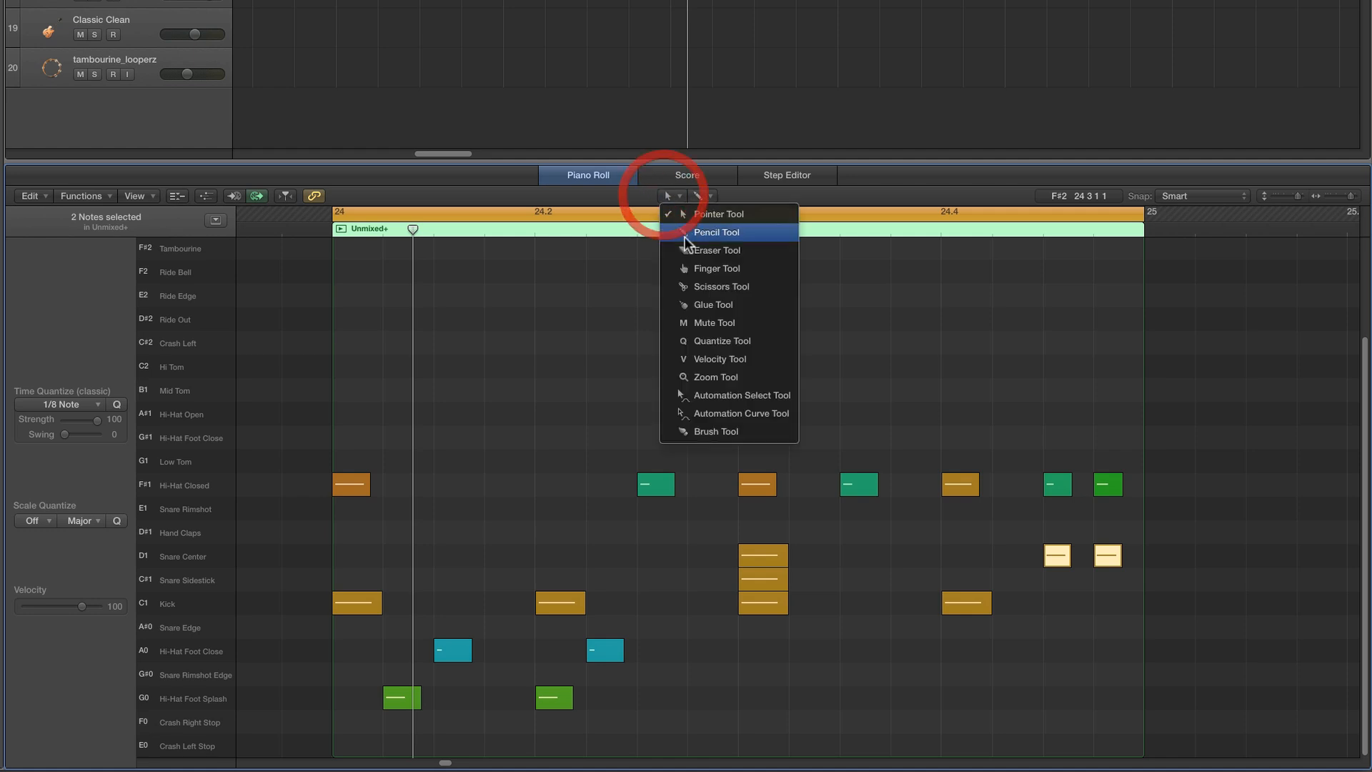
left_click(694, 359)
left_click(965, 429)
left_click_drag(1065, 557, 1061, 633)
left_click_drag(1113, 565, 1113, 627)
left_click(1057, 562)
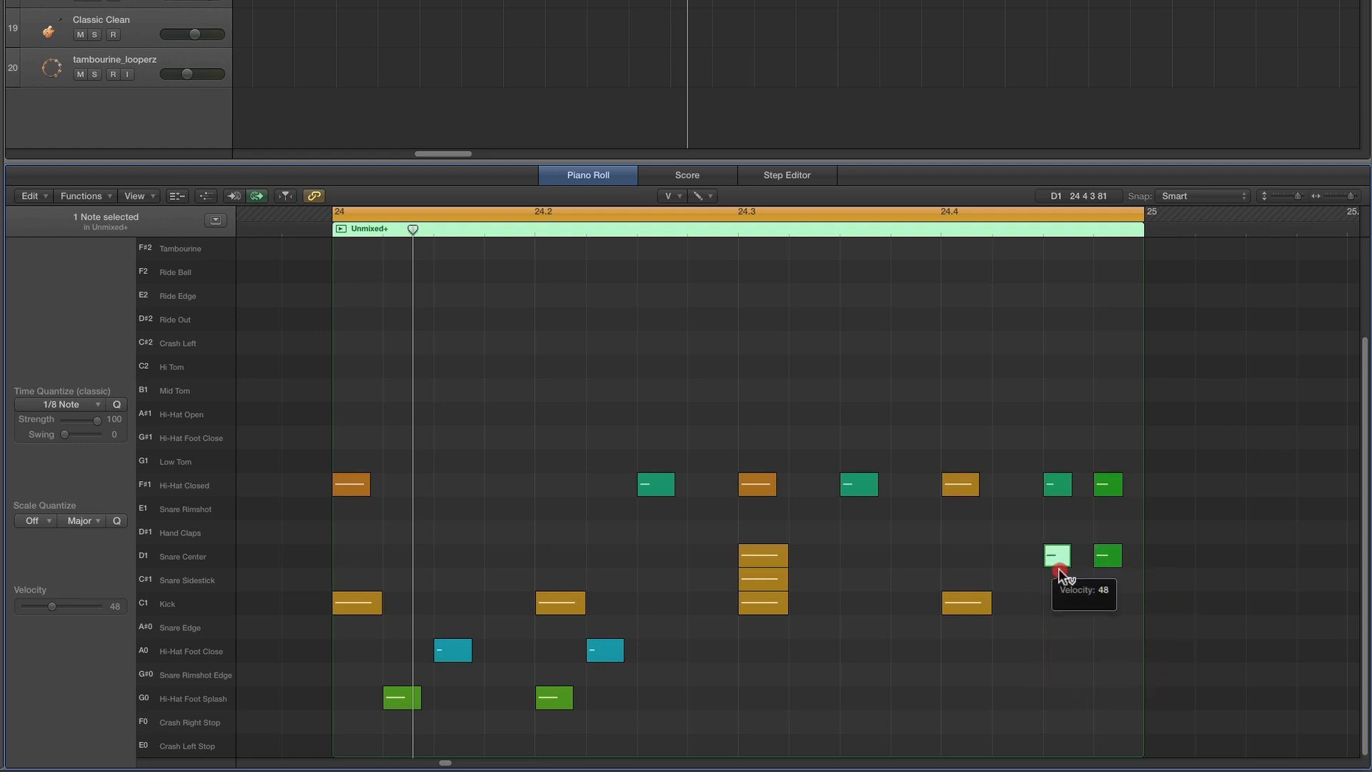
left_click(1100, 563)
left_click(1012, 439)
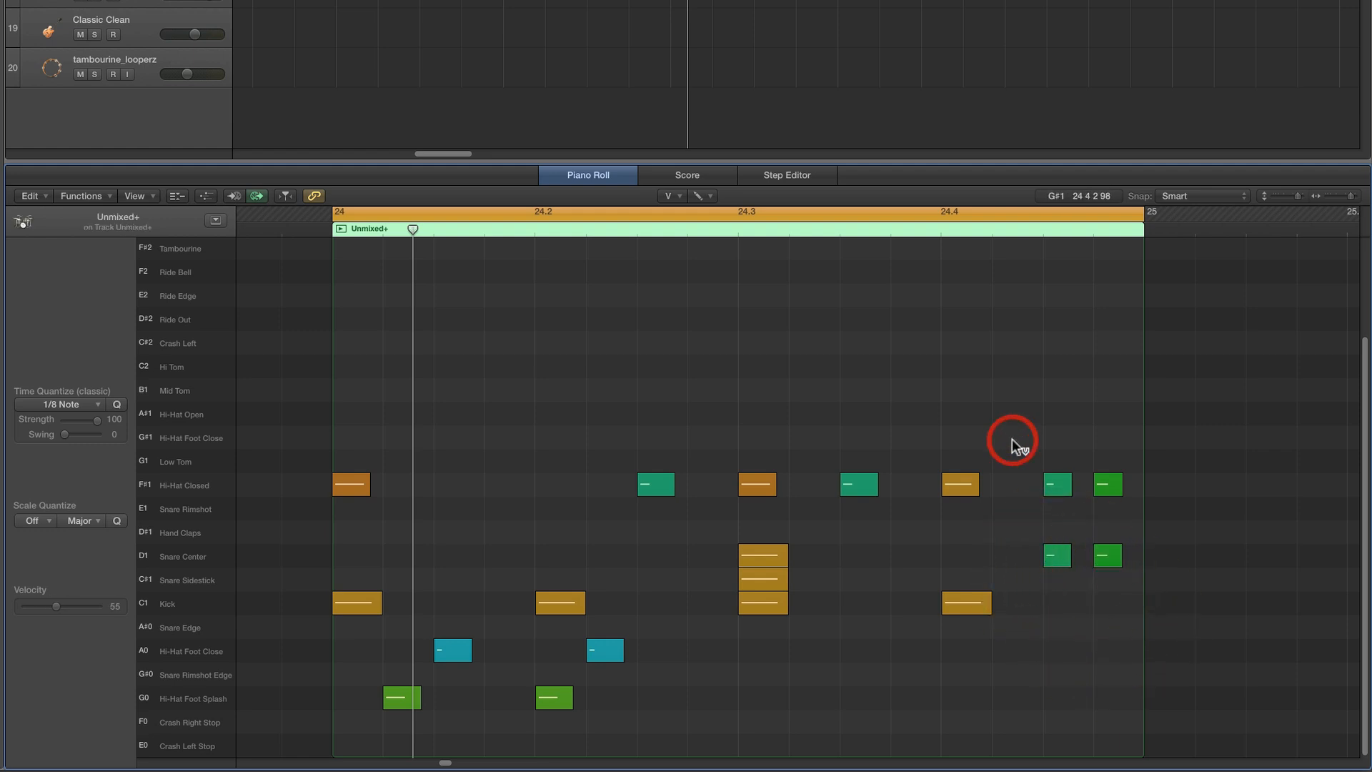
Lower the beat 3 Snare Center note's velocity to 70 and play back the pattern to check it
key("space")
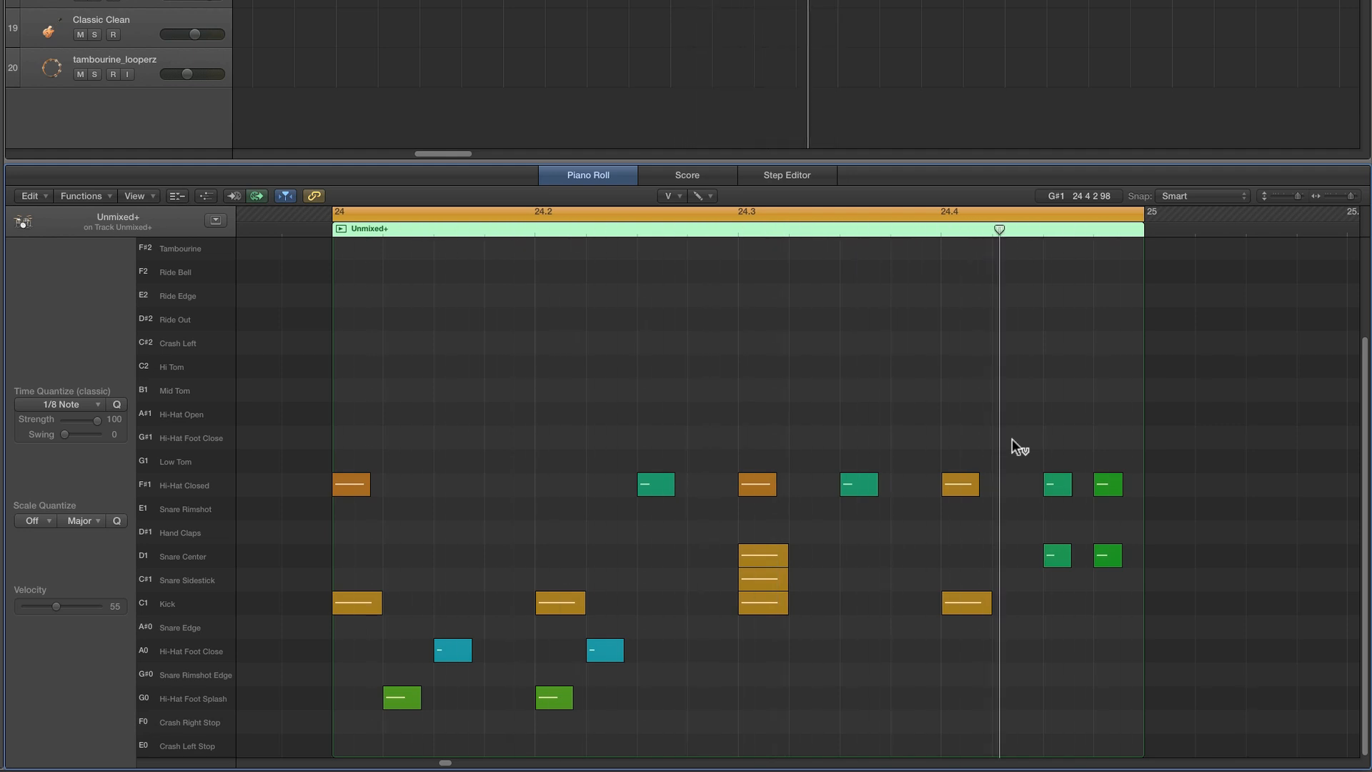
left_click_drag(778, 549, 782, 606)
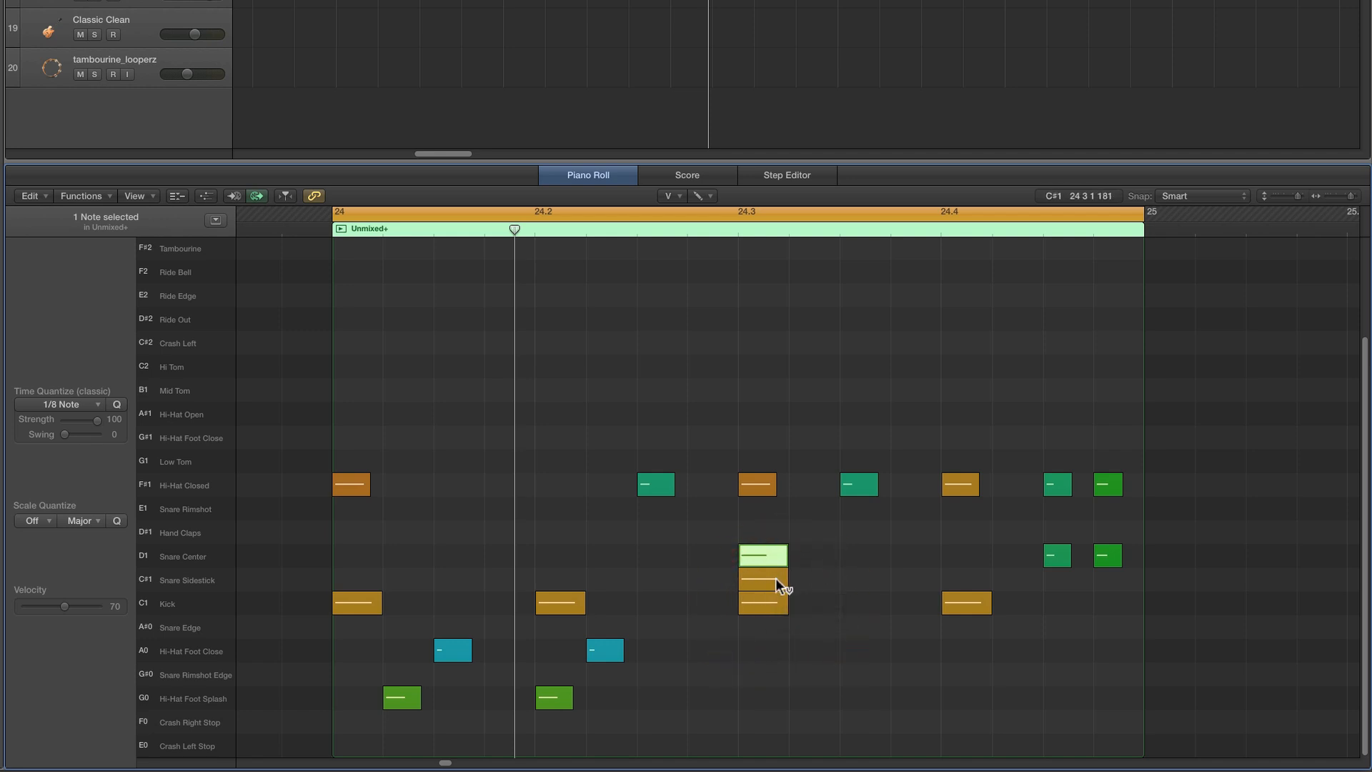
left_click(858, 529)
key("space")
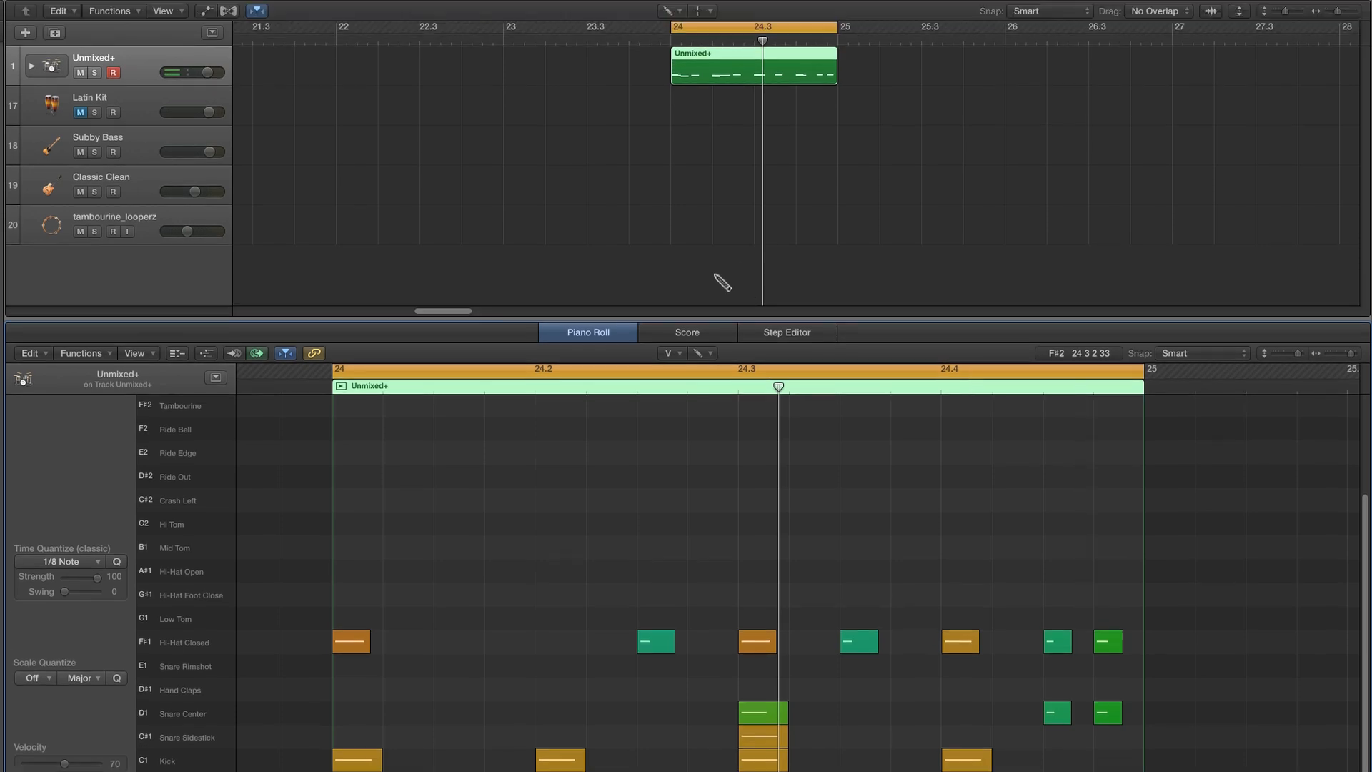
Create an empty one-bar MIDI region at bar 24 on the Subby Bass track with the Pencil Tool
left_click(666, 10)
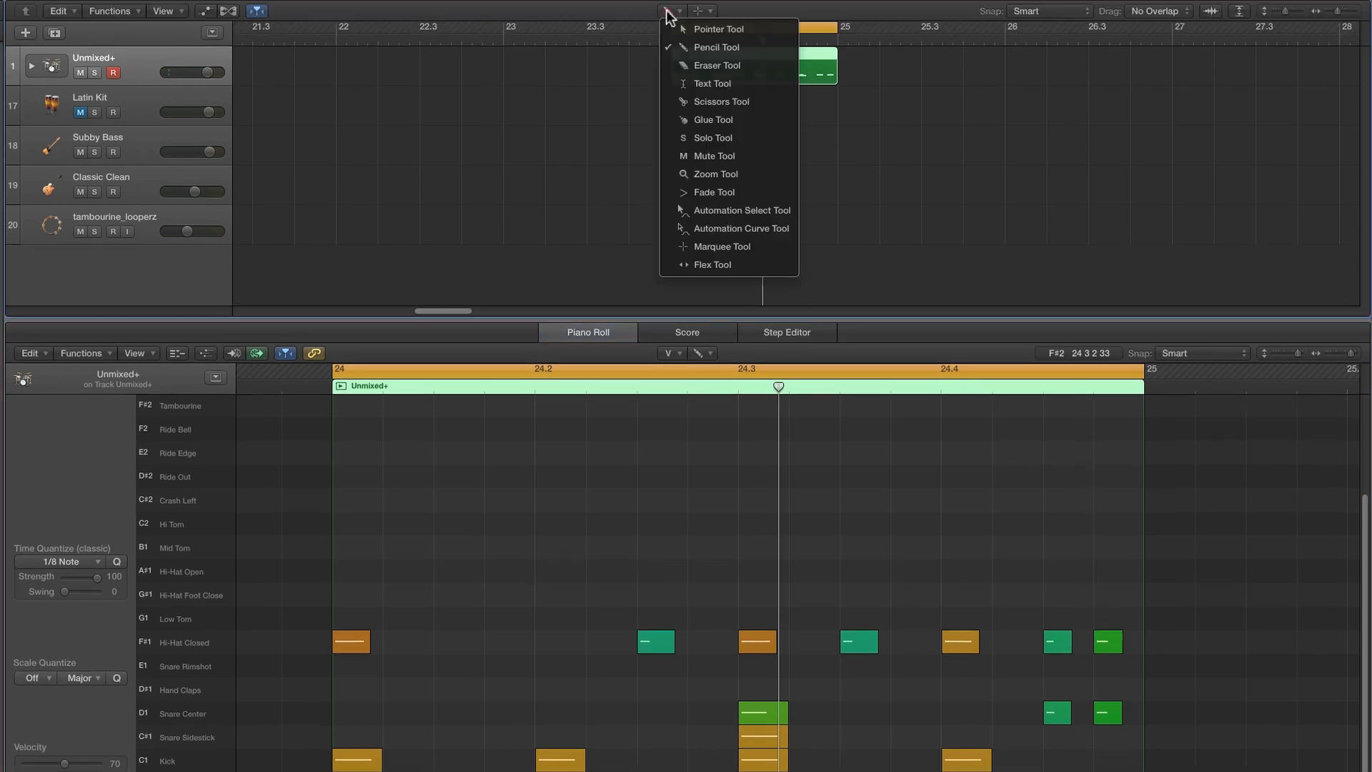
left_click(710, 30)
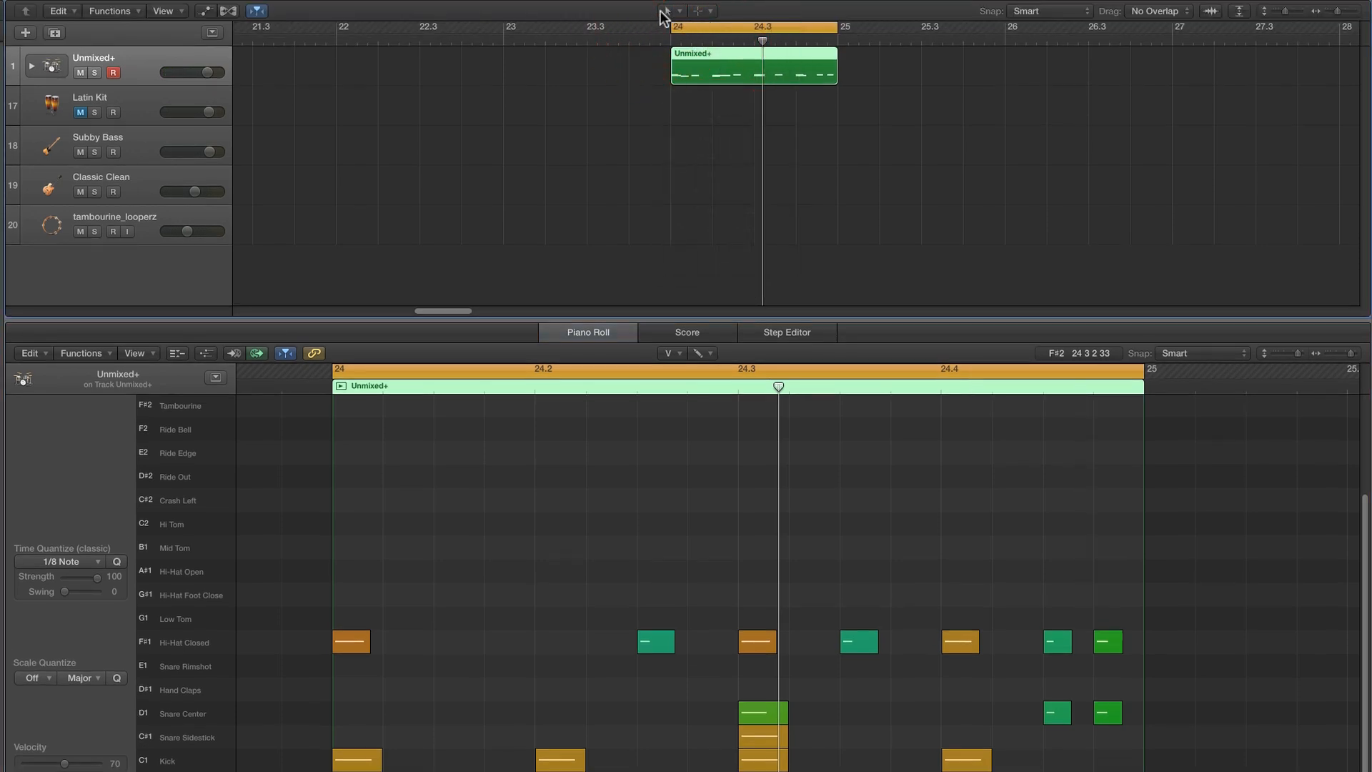
left_click(666, 11)
left_click(691, 50)
left_click(699, 154)
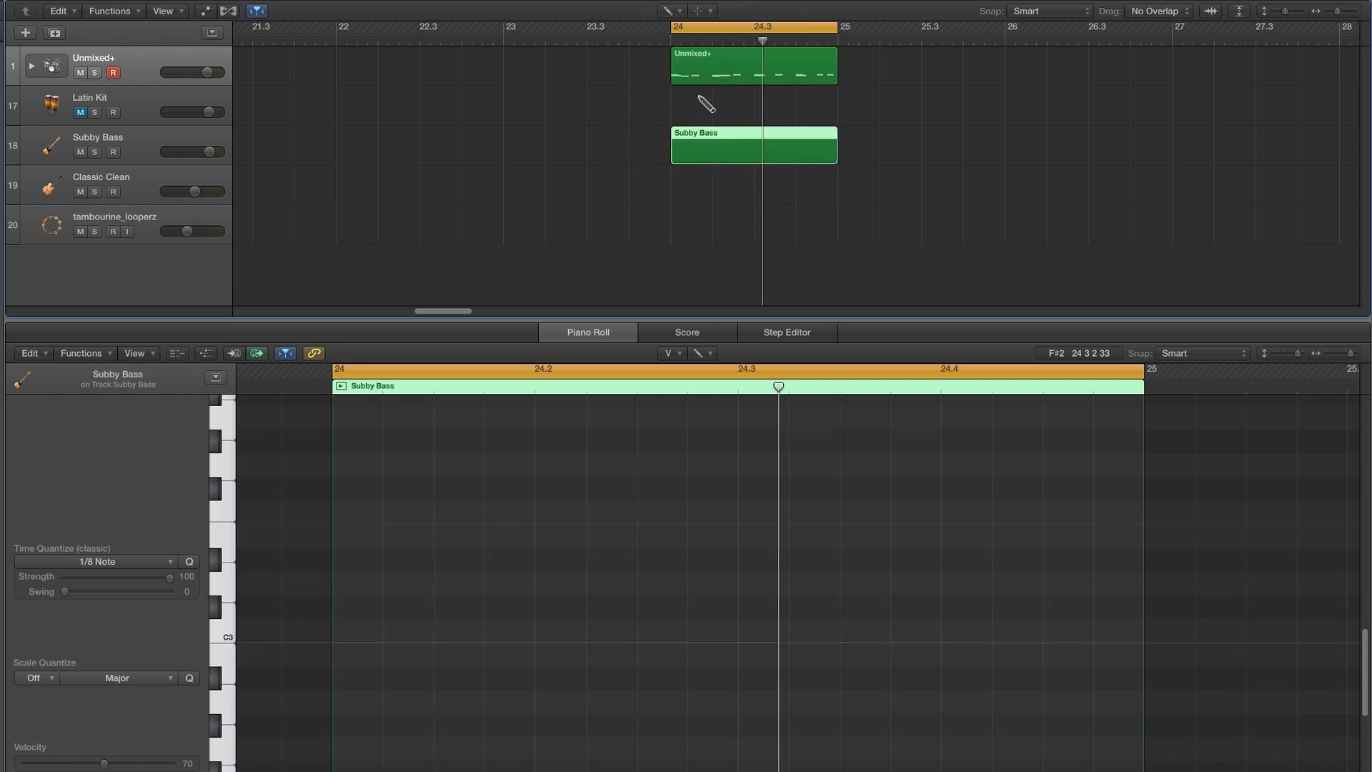
Copy the Unmixed+ drum region to bar 25 and join both regions into one two-bar region
left_click(666, 10)
left_click(677, 30)
left_click(753, 62)
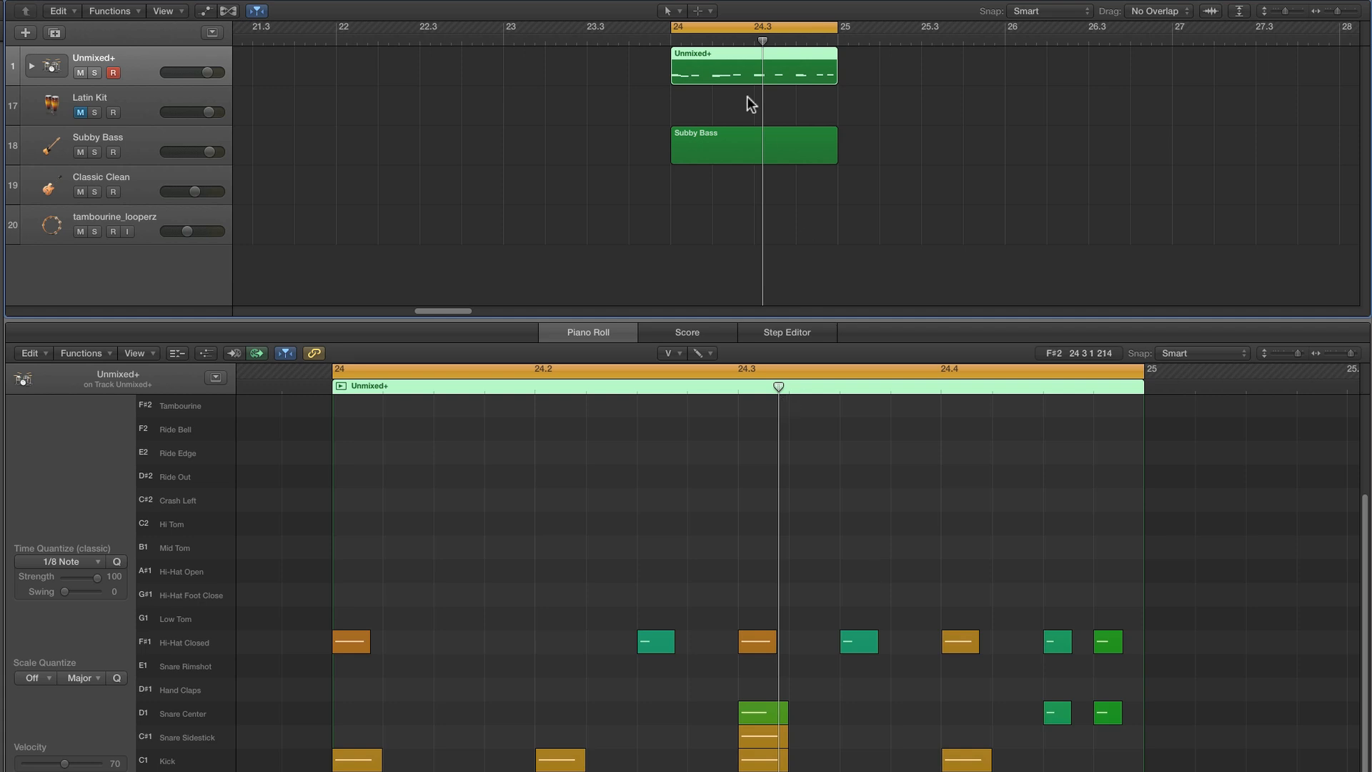
left_click_drag(717, 53, 881, 68)
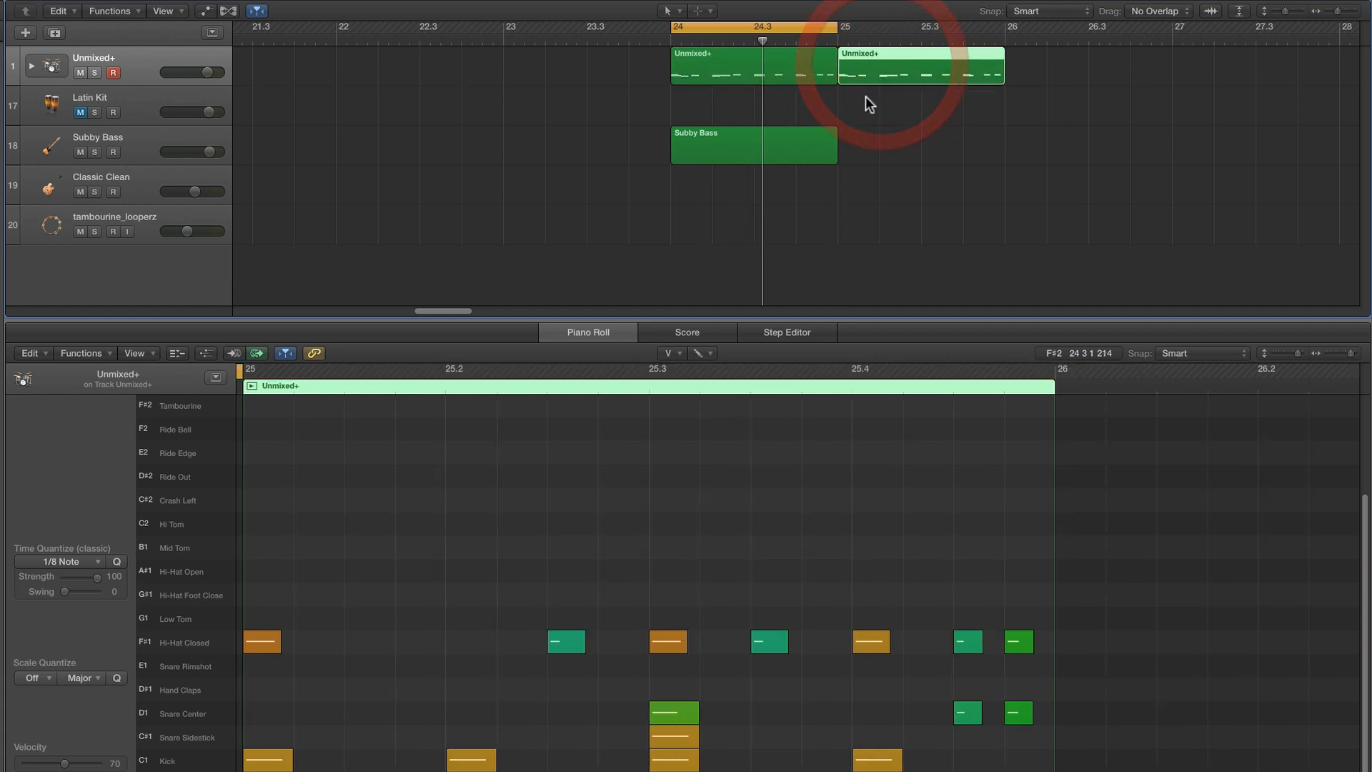
left_click(822, 61, "shift")
right_click(824, 60)
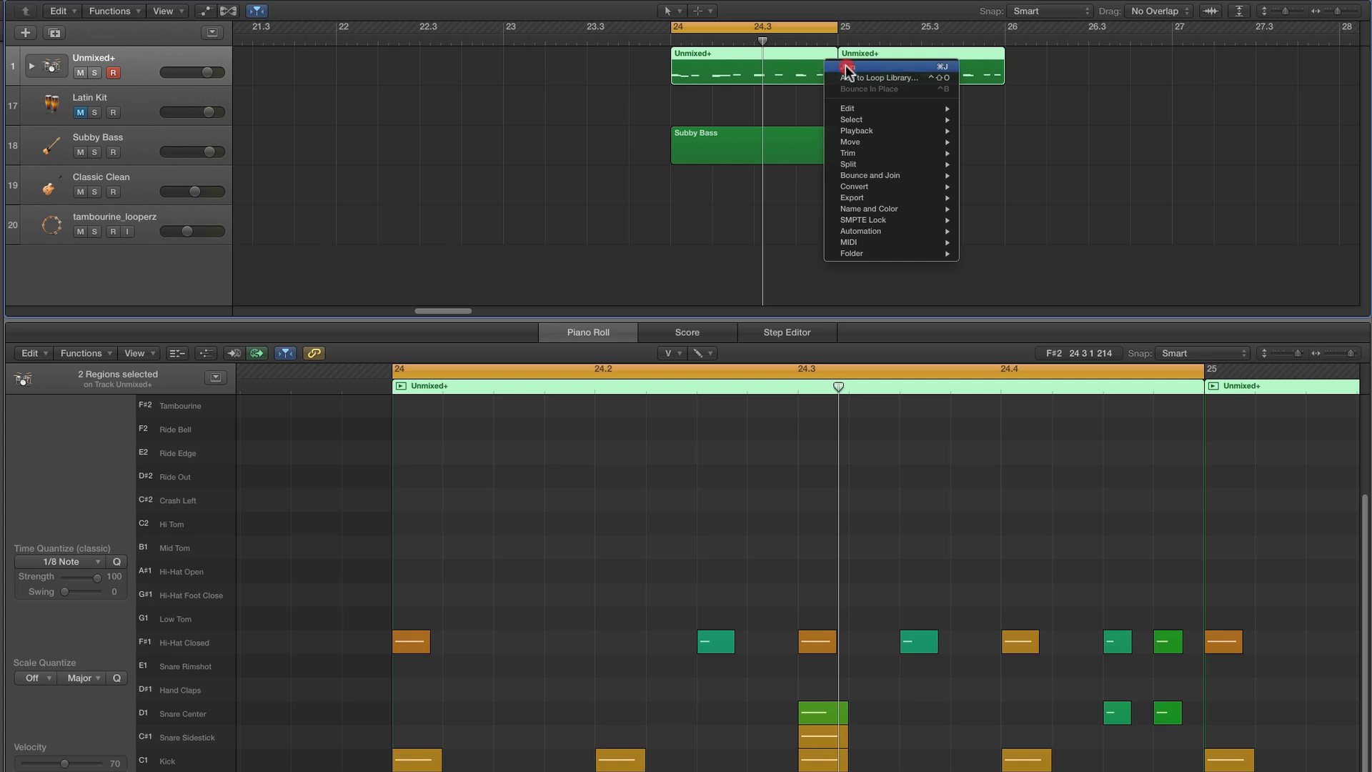
left_click(872, 67)
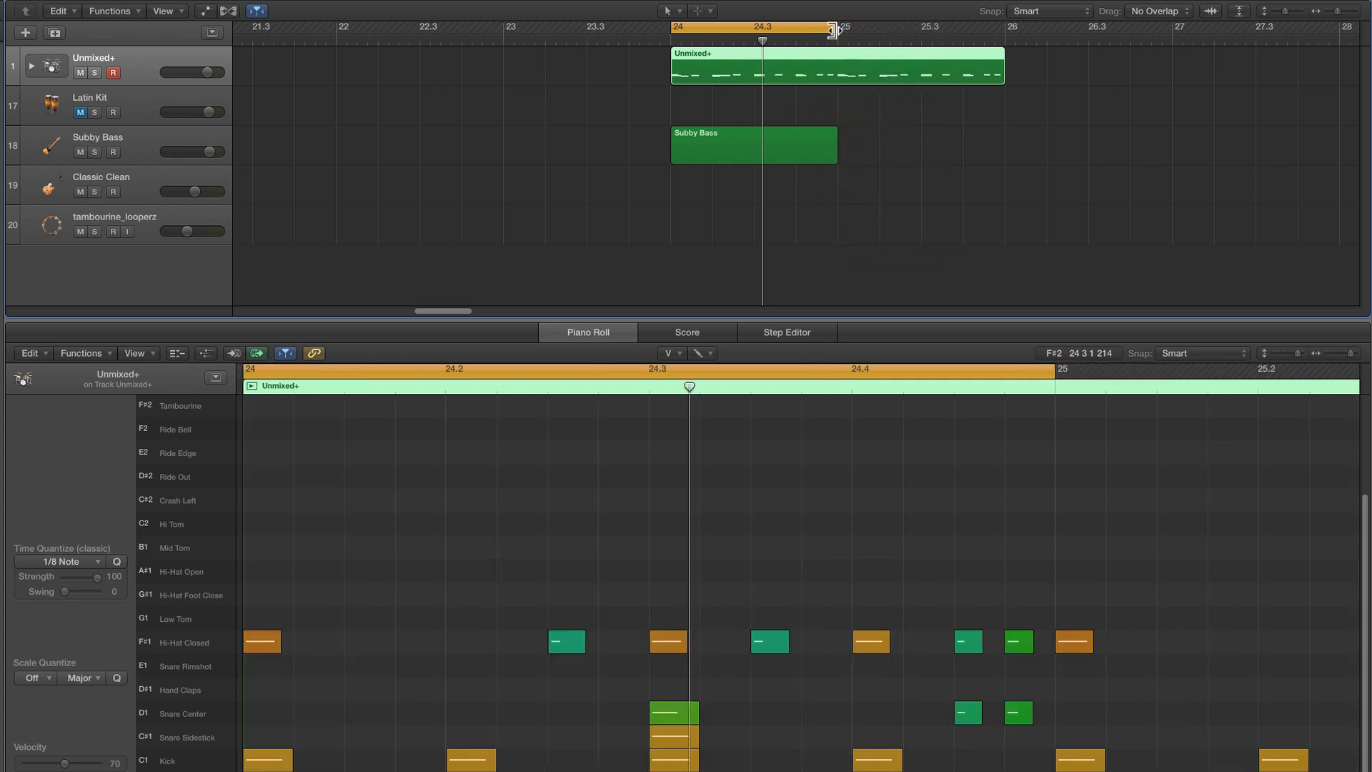
Extend the cycle range and the Subby Bass region to bar 26 to match the drum region
left_click_drag(838, 28, 1005, 39)
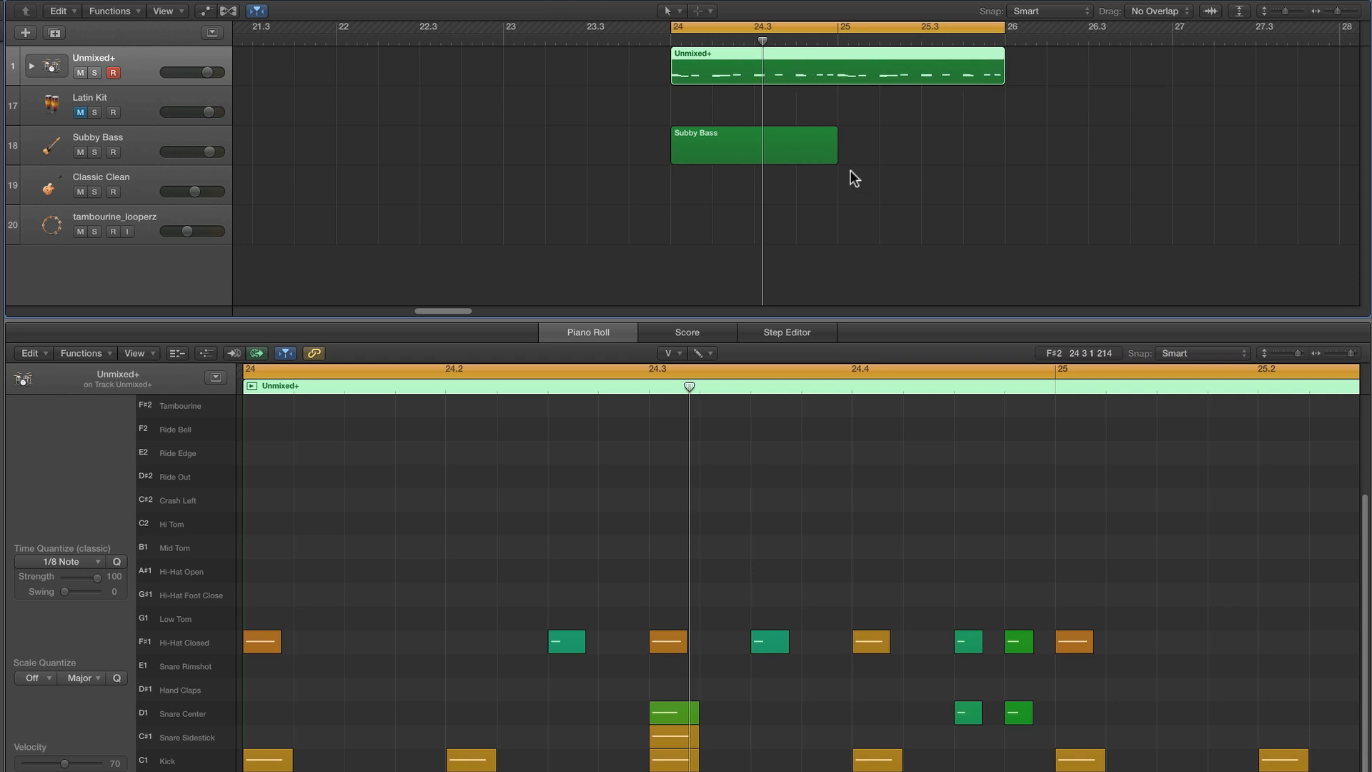
left_click_drag(838, 158, 998, 166)
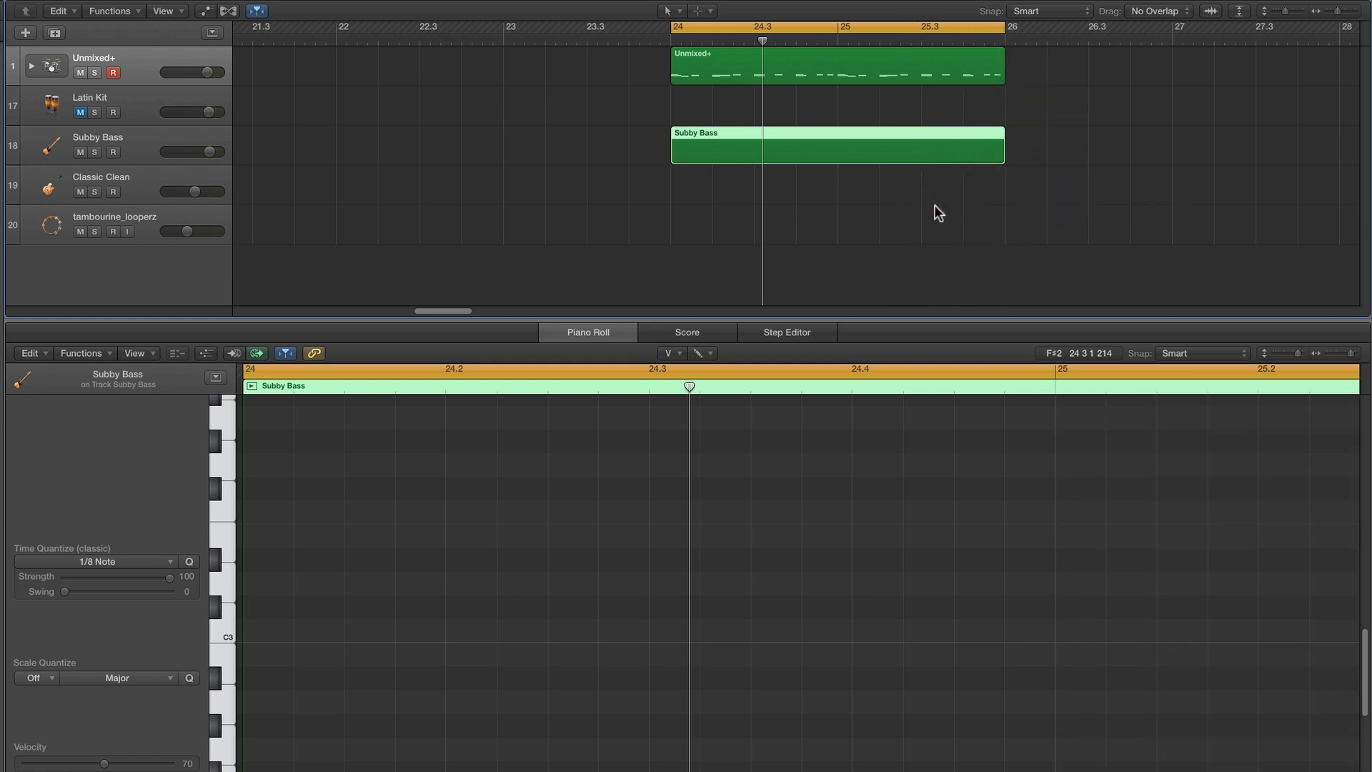
Draw two C2 bass notes on beats 1 and 3 of bar 24 in the Subby Bass region, each about 1.7 beats long
left_click(1330, 354)
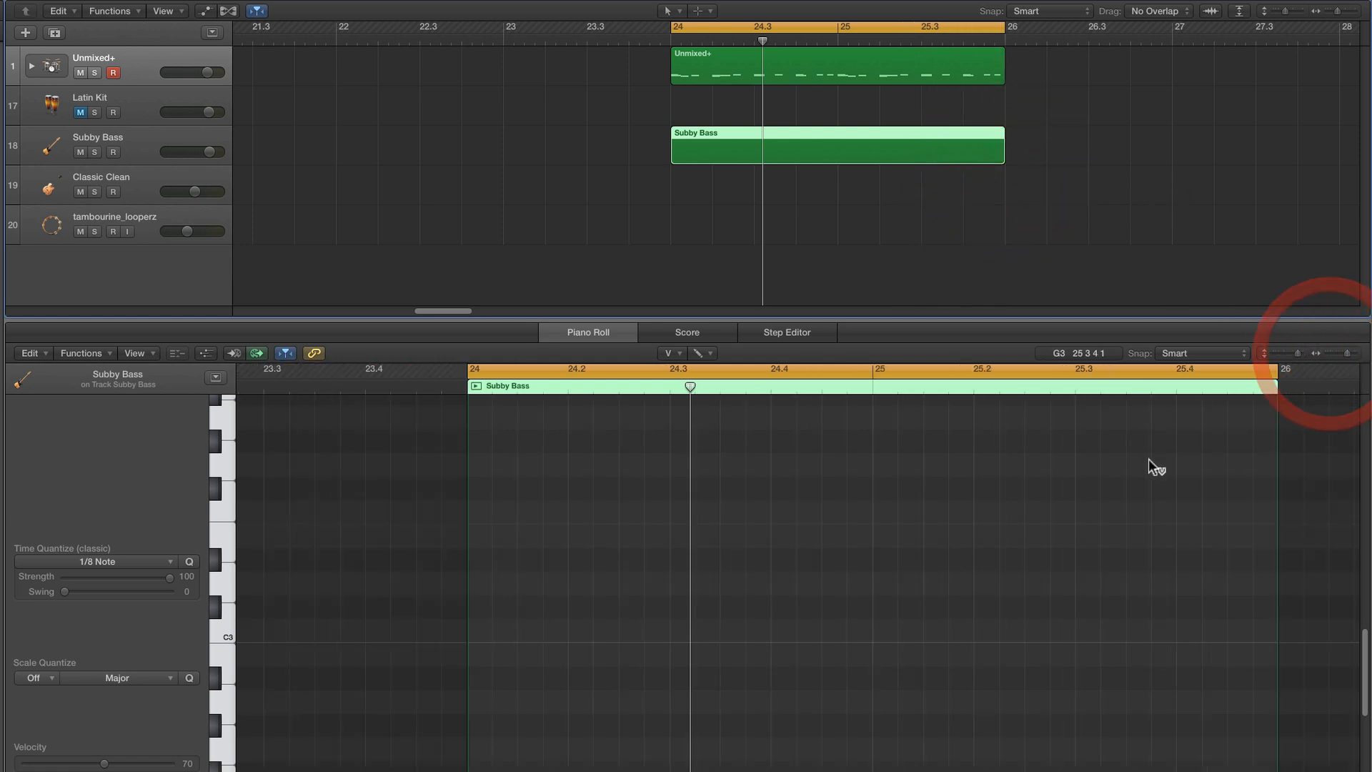
scroll(1149, 460, "right", 3)
left_click(1348, 328)
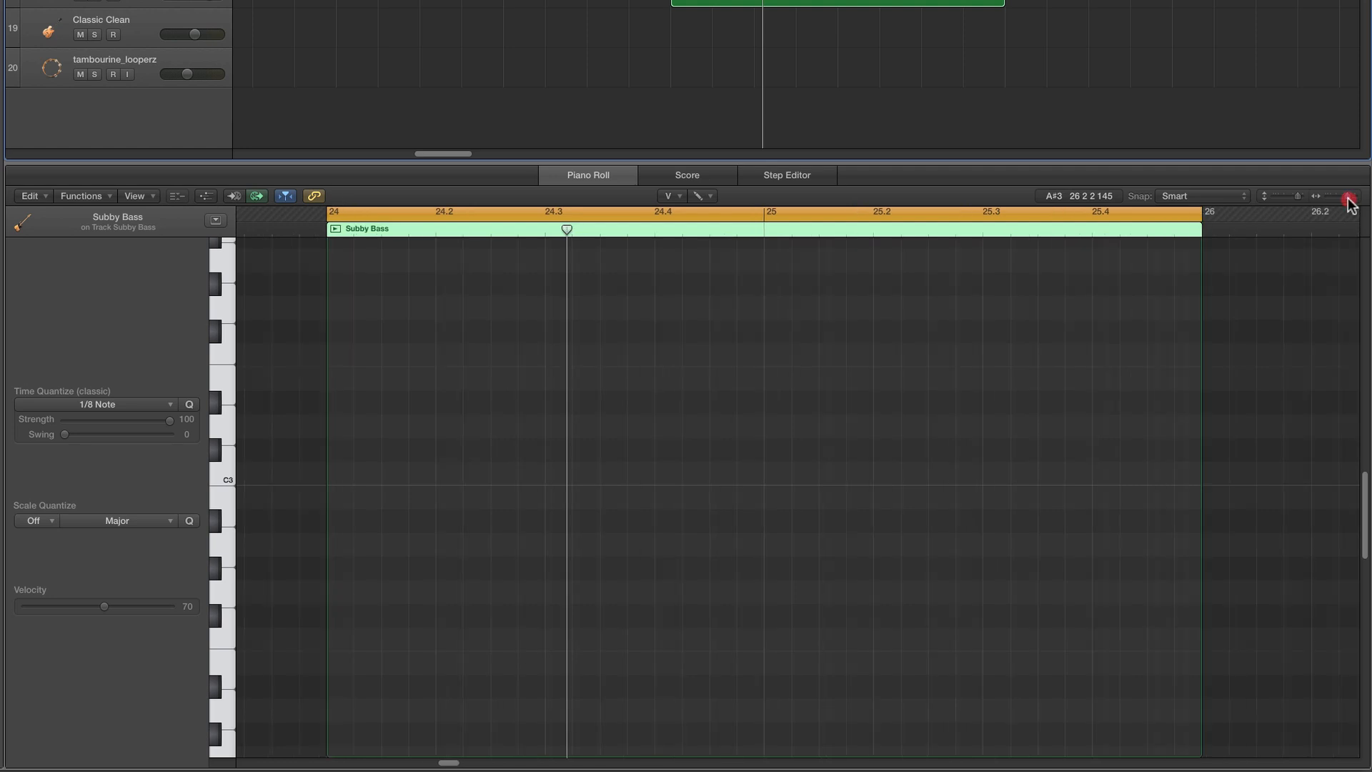
left_click(668, 196)
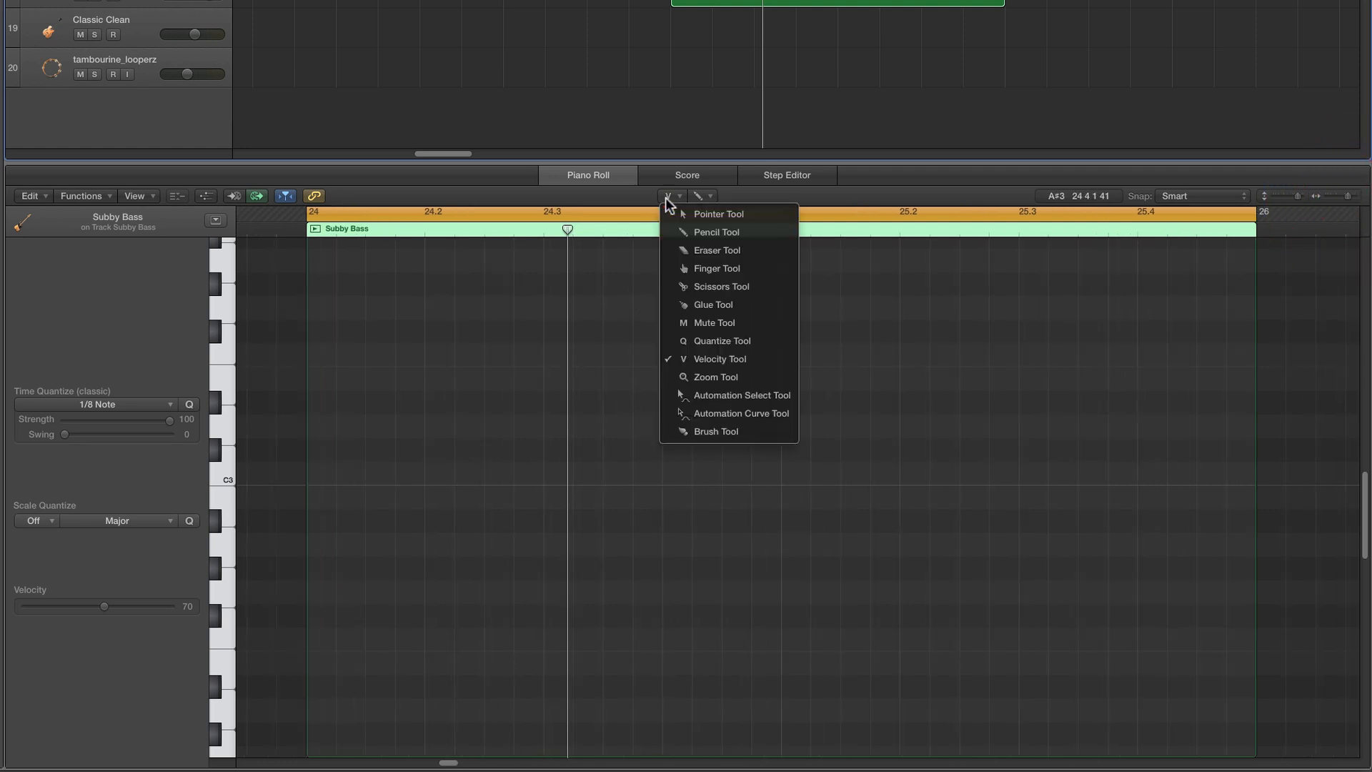
left_click(688, 232)
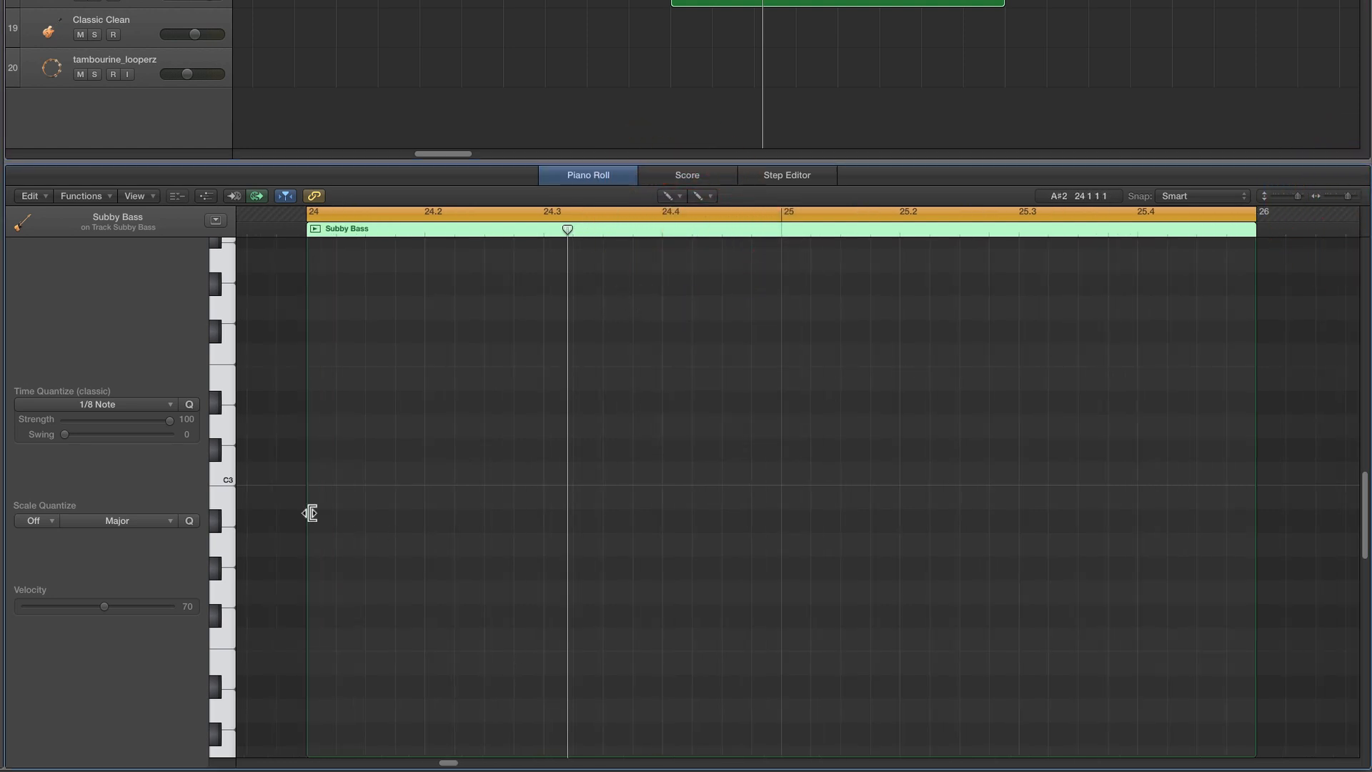
scroll(310, 515, "down", 4)
scroll(320, 521, "down", 4)
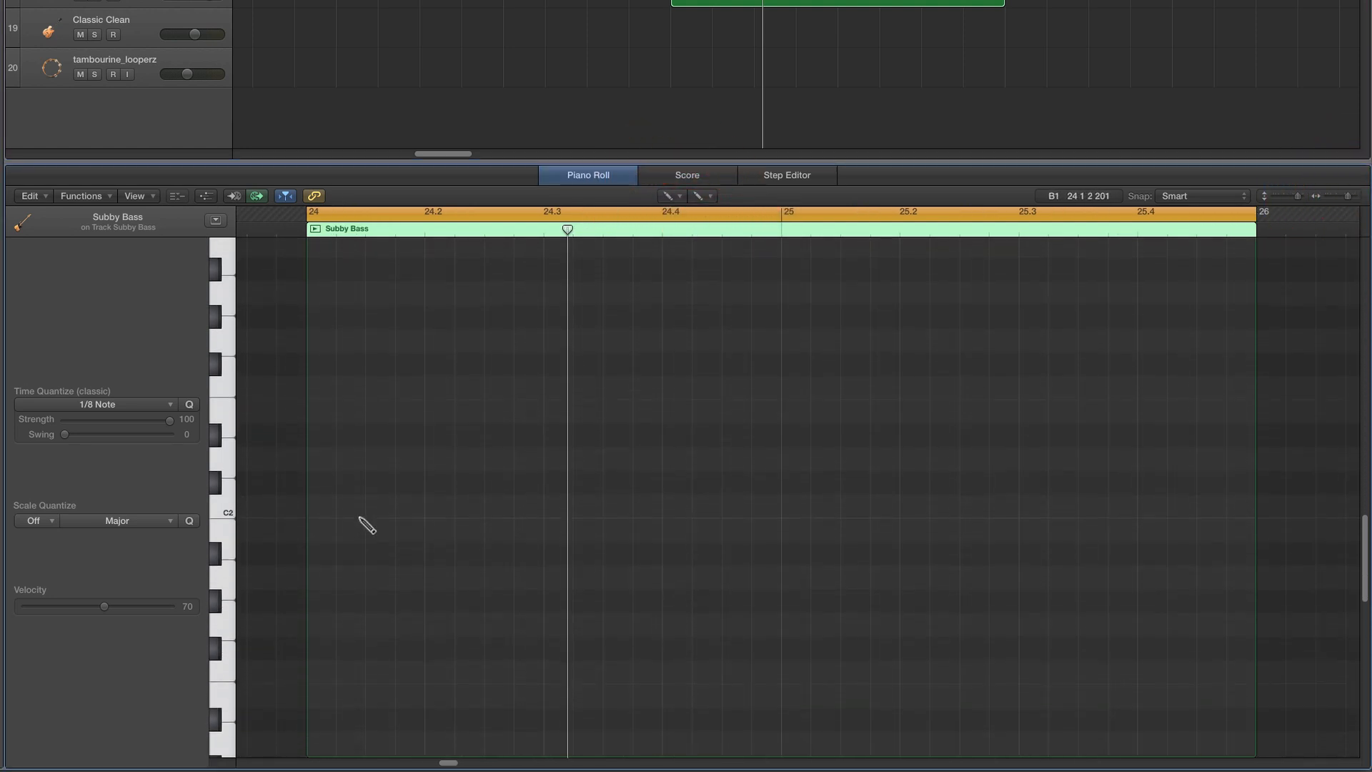
left_click(331, 489)
left_click_drag(331, 490, 569, 494)
left_click(564, 493)
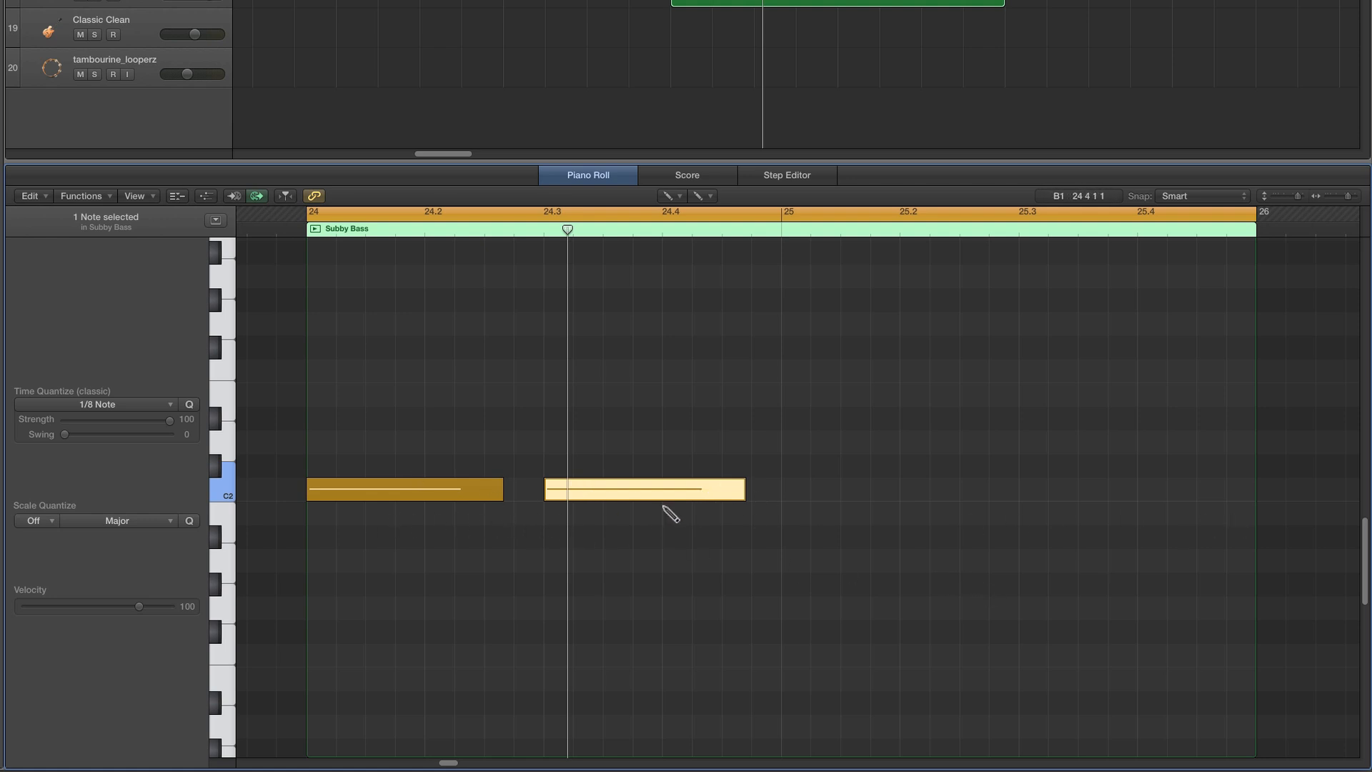
Set the velocity of both C2 bass notes to 32 and play back the loop to hear them with the drums
left_click(663, 195)
left_click(686, 217)
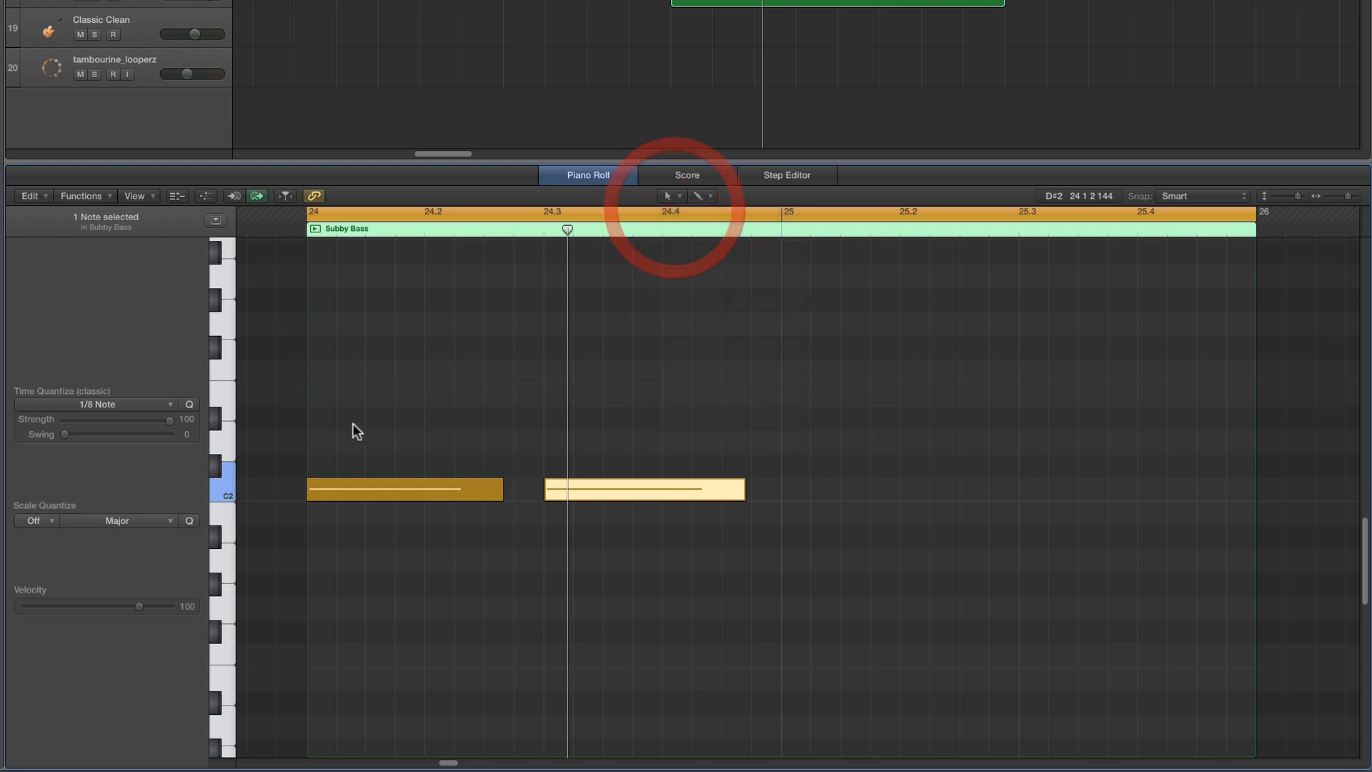
left_click_drag(354, 427, 645, 546)
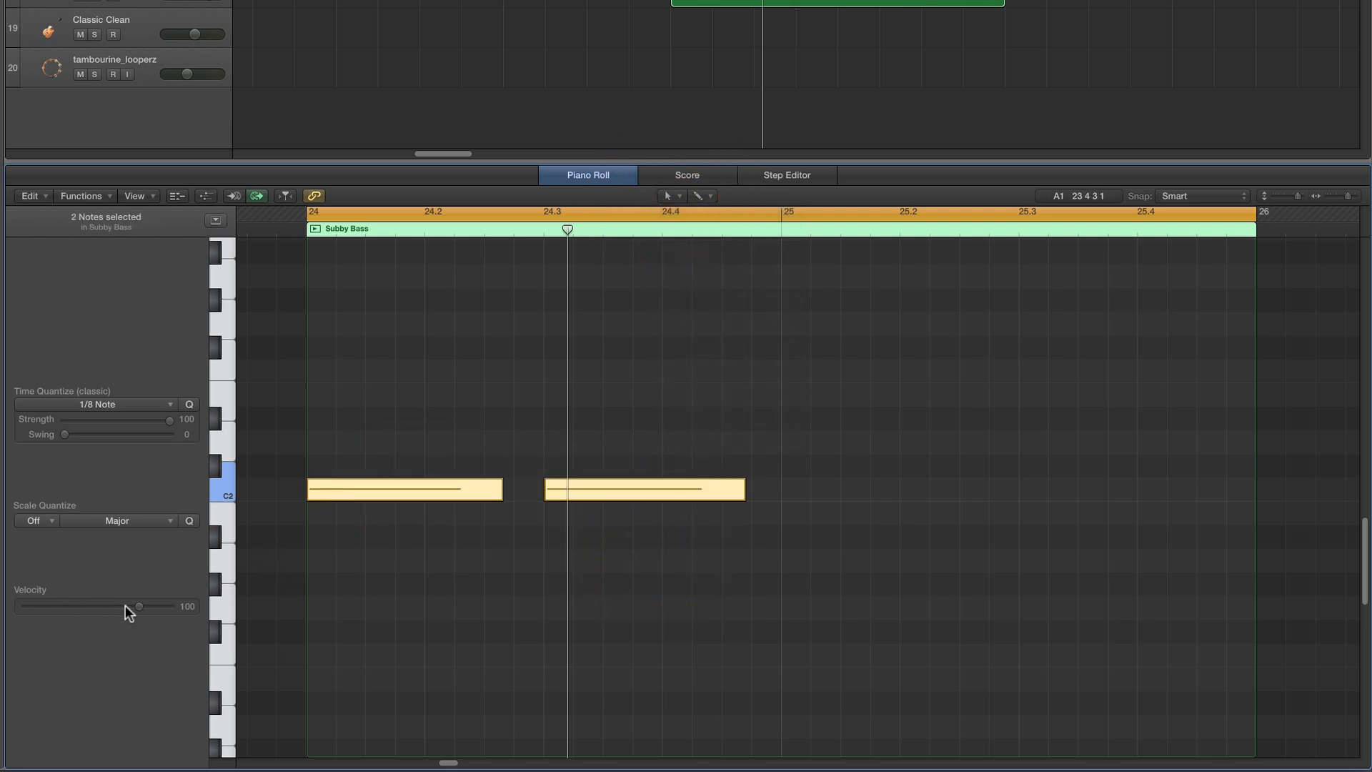
left_click_drag(135, 606, 77, 608)
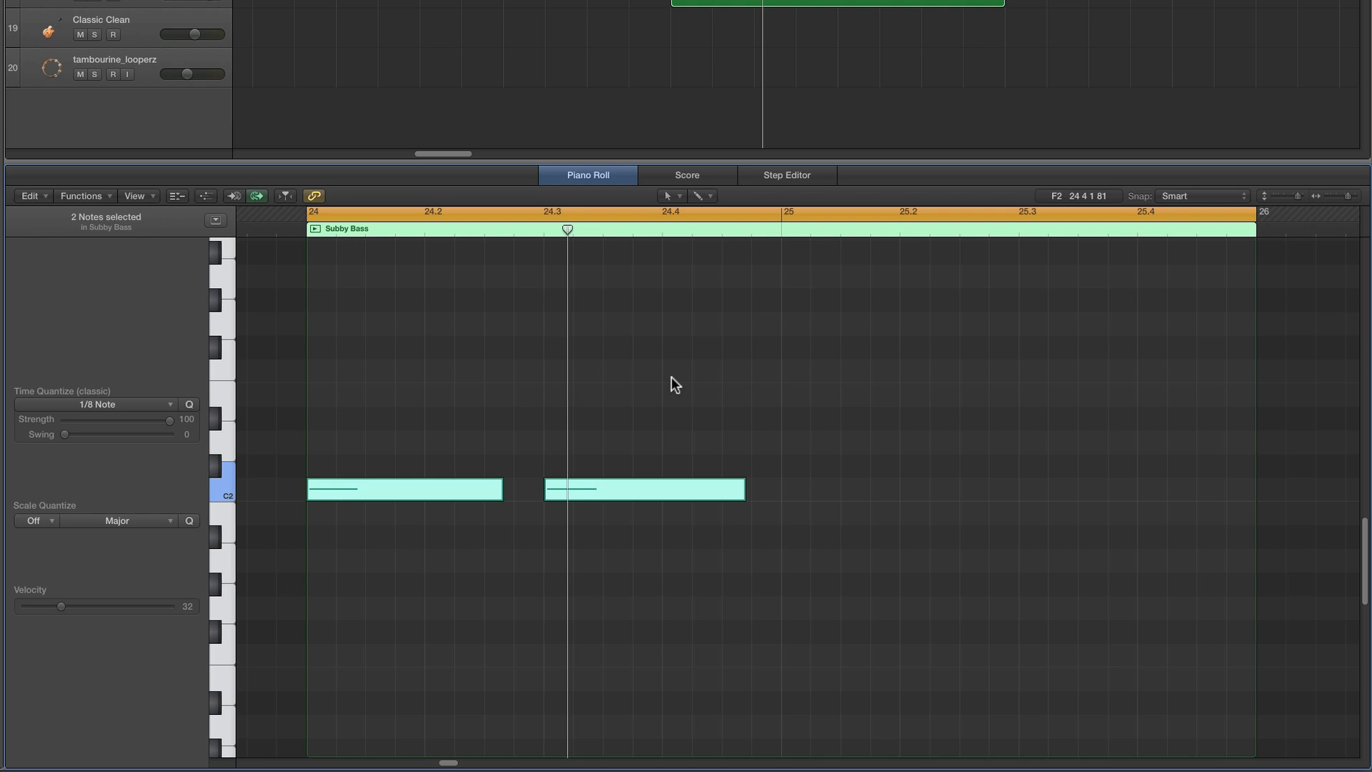
key("space")
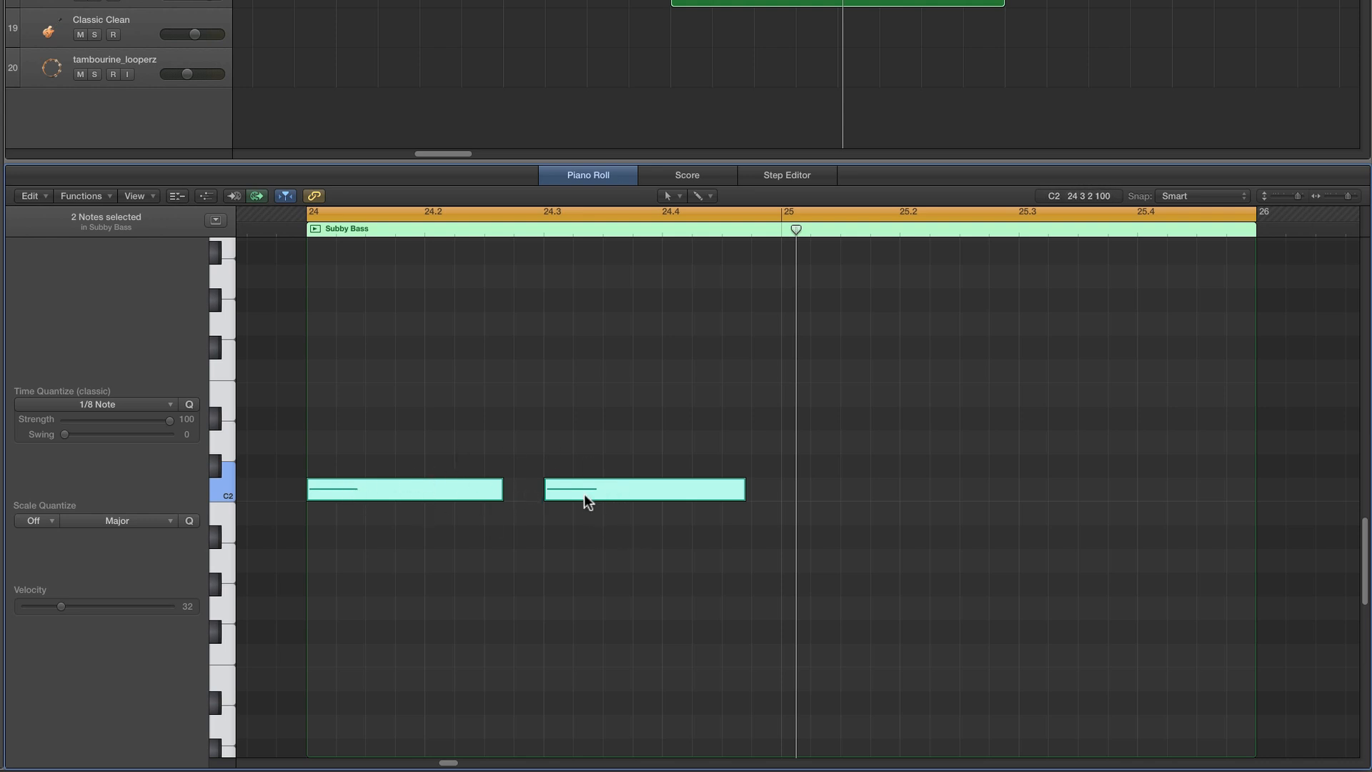
left_click(382, 483)
left_click(581, 486)
key("space")
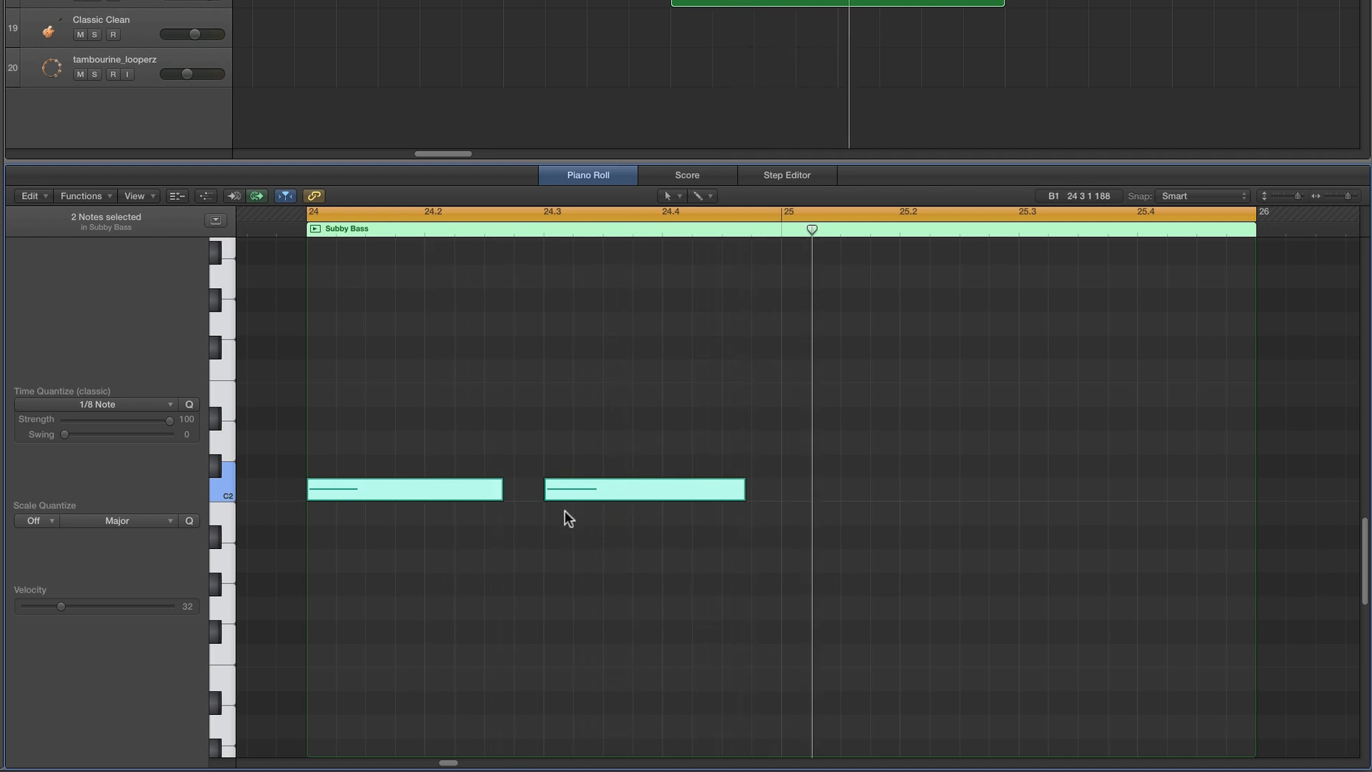
Draw three A#1 bass notes an eighth apart from beat 1 to beat 2 of bar 25, each shortened to about 0.4 beats
left_click(668, 195)
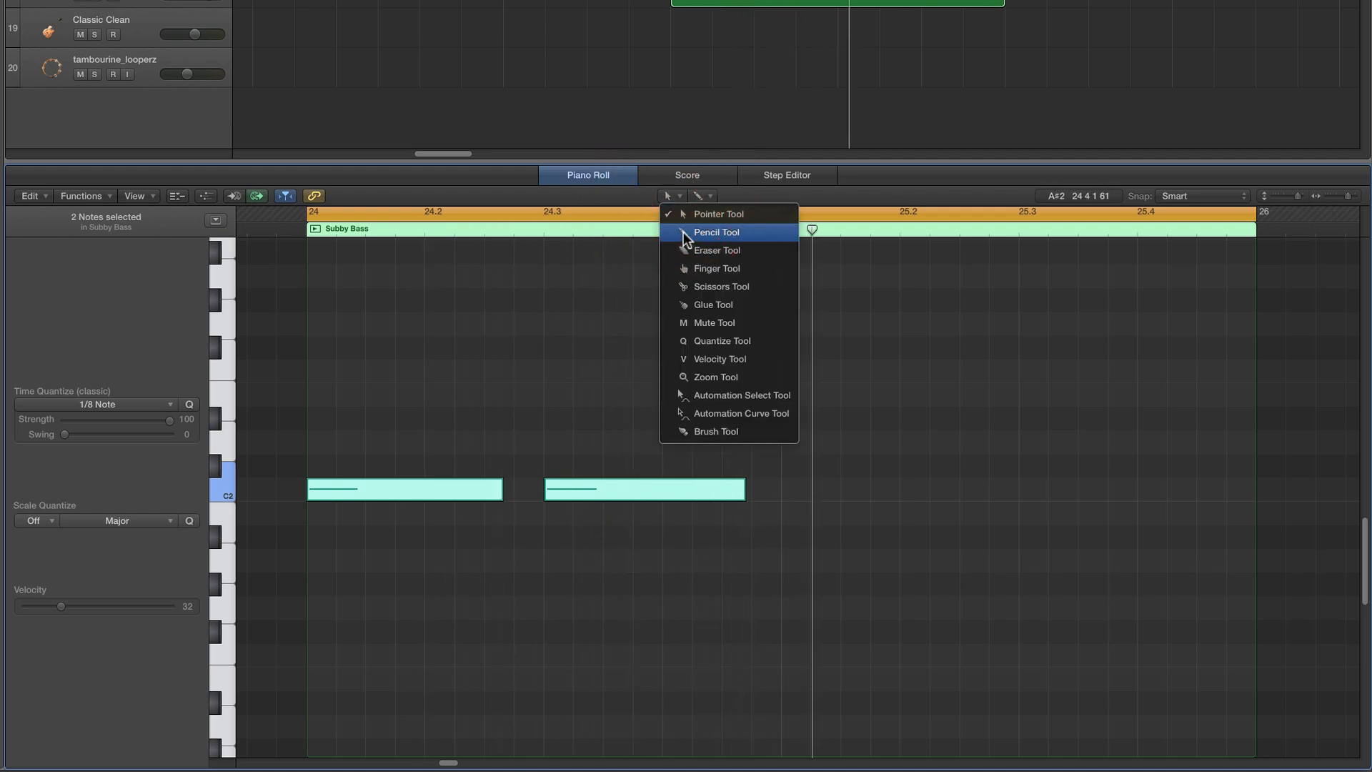
left_click(683, 232)
left_click(812, 552)
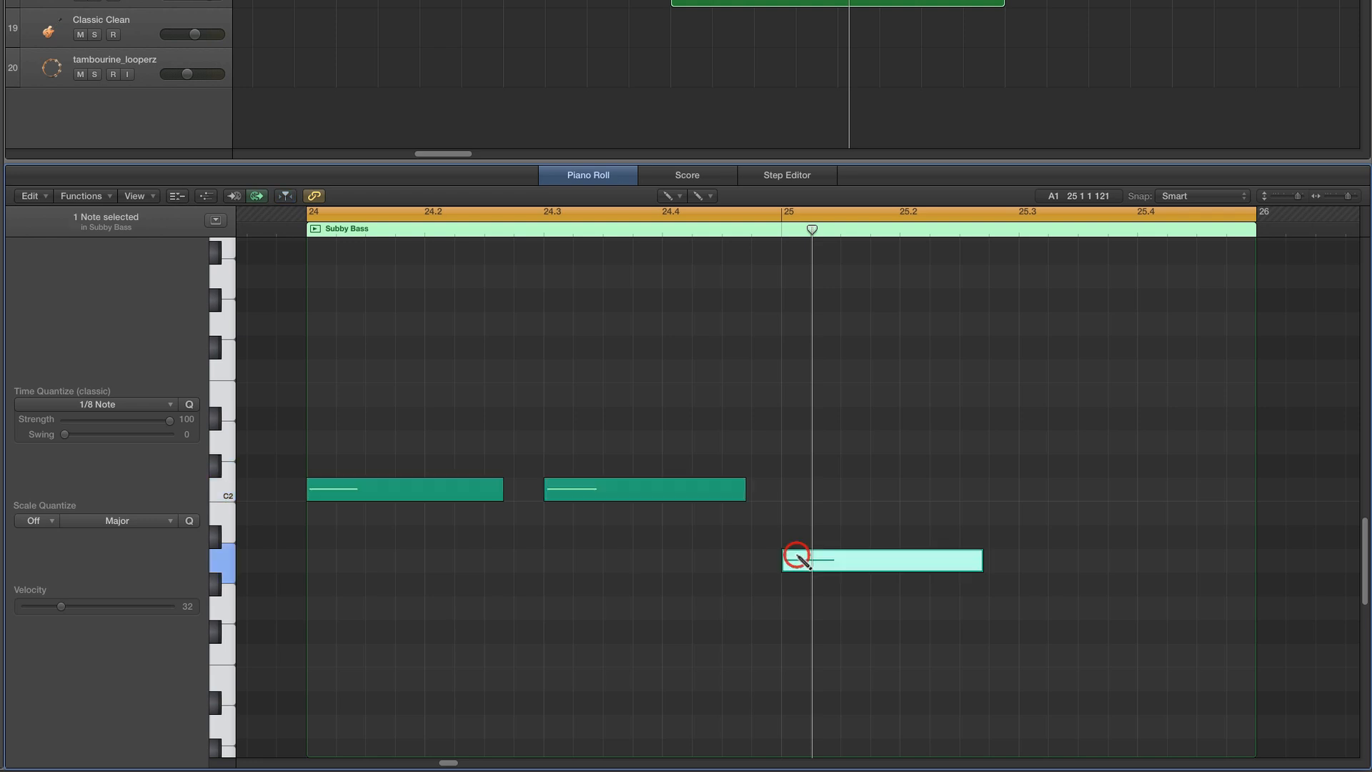
left_click_drag(799, 558, 799, 538)
left_click_drag(986, 538, 829, 539)
left_click(800, 537)
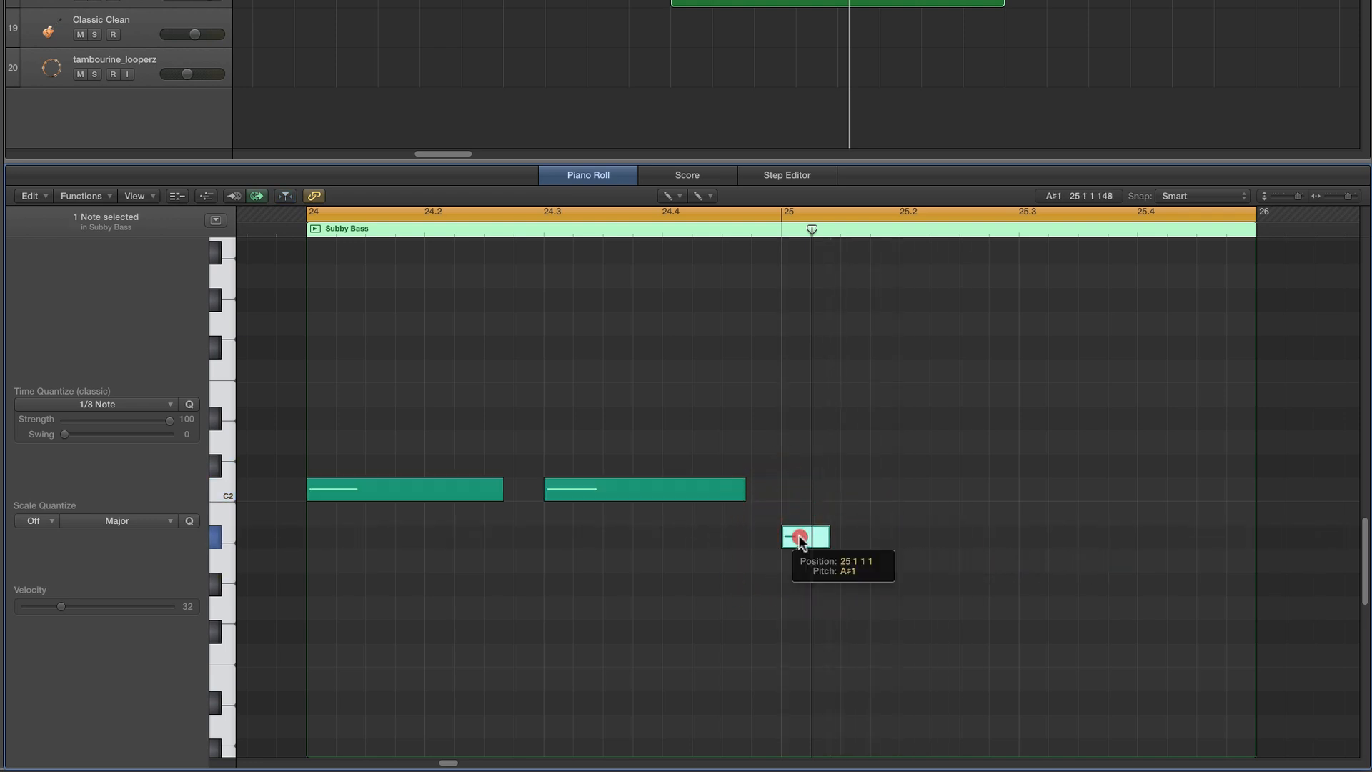
left_click(849, 538)
left_click(909, 538)
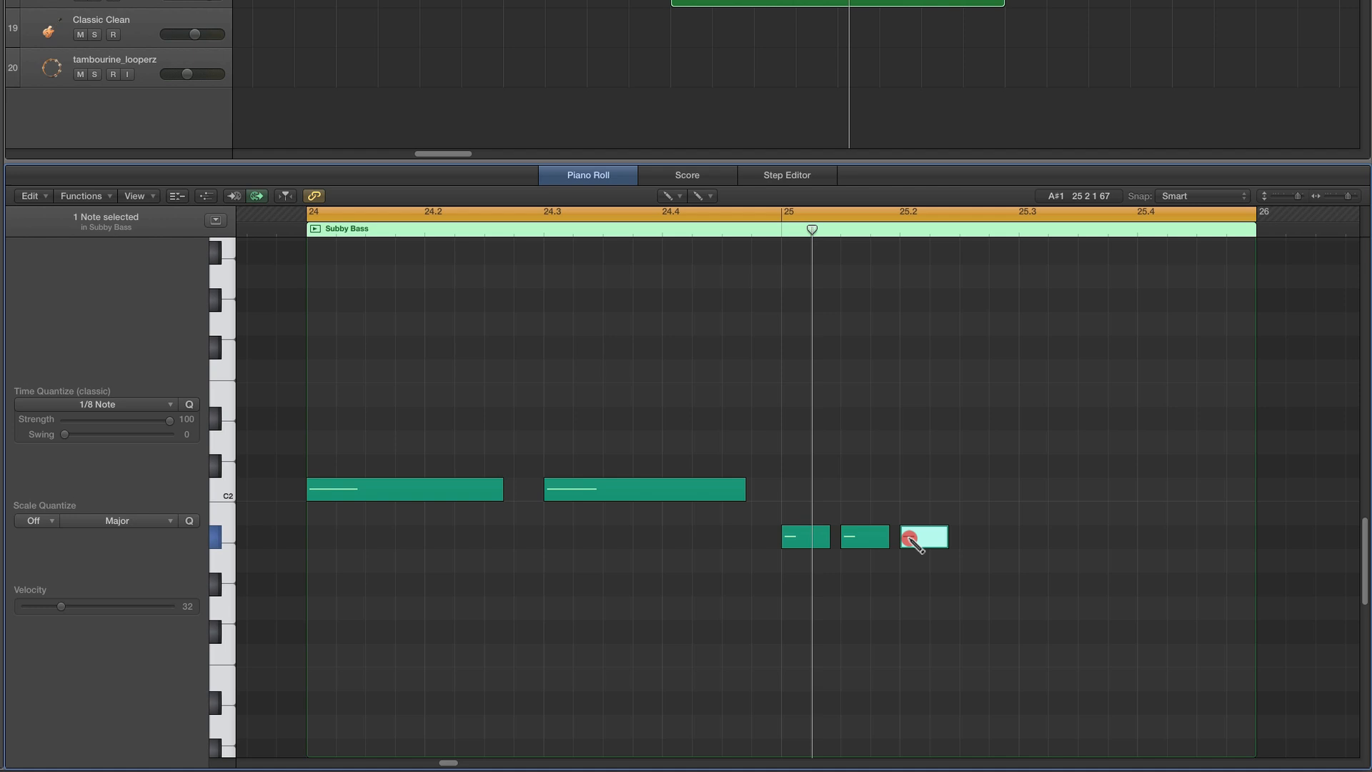
Add a fourth short A#1 note on bar 25's beat 2 offbeat, plus a G1 on beat 3 and an A#1 on beat 4, each about 0.8 beats
left_click(968, 538)
left_click(1032, 606)
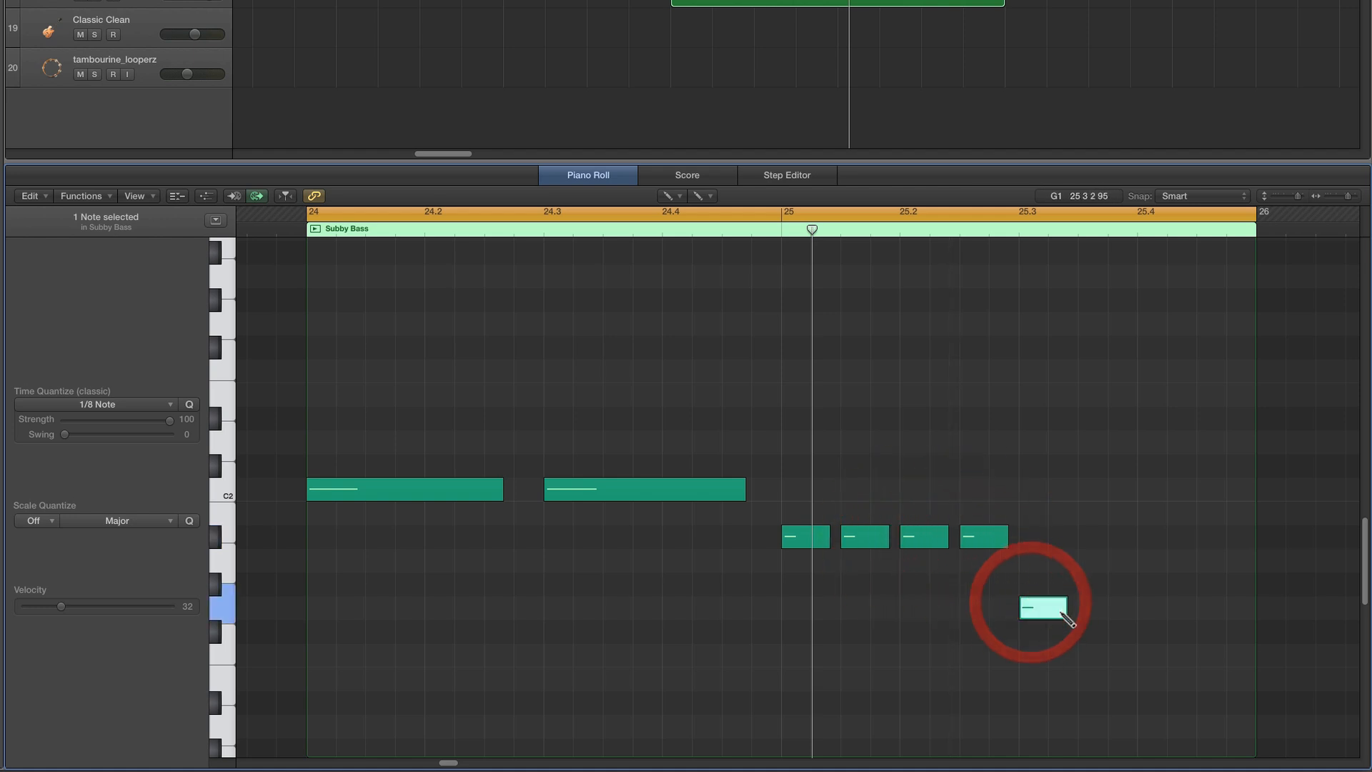
left_click_drag(1064, 610, 1119, 613)
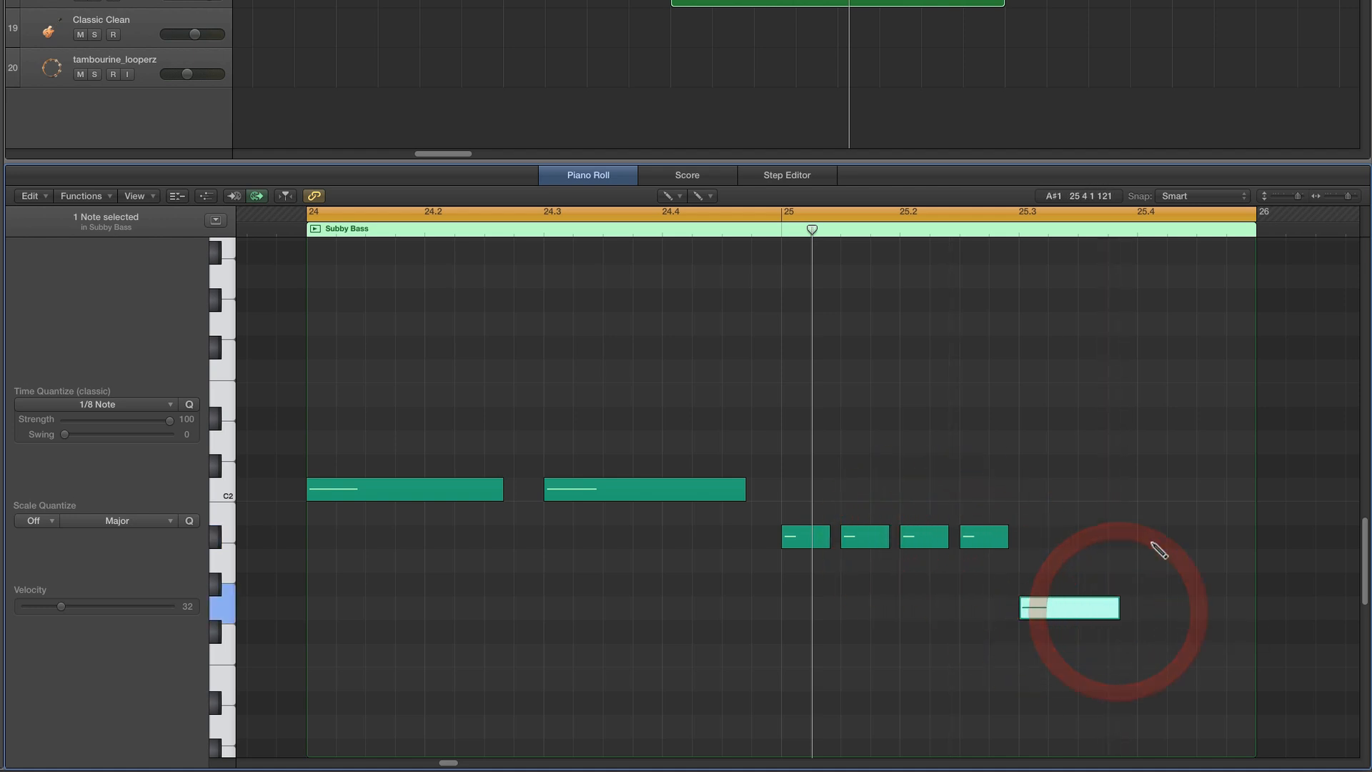
left_click(1144, 537)
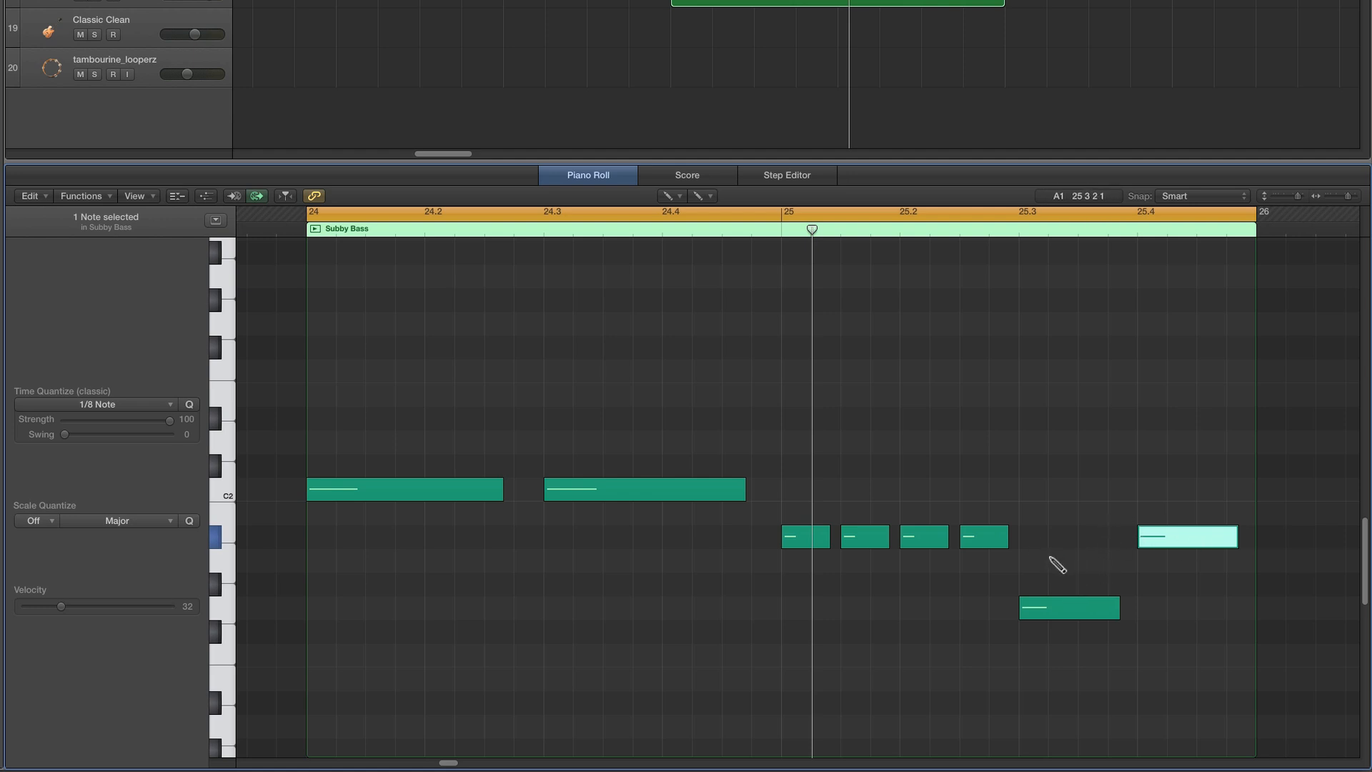
Play back the bass loop, switch from the Pencil to the Pointer tool and deselect the last note
key("space")
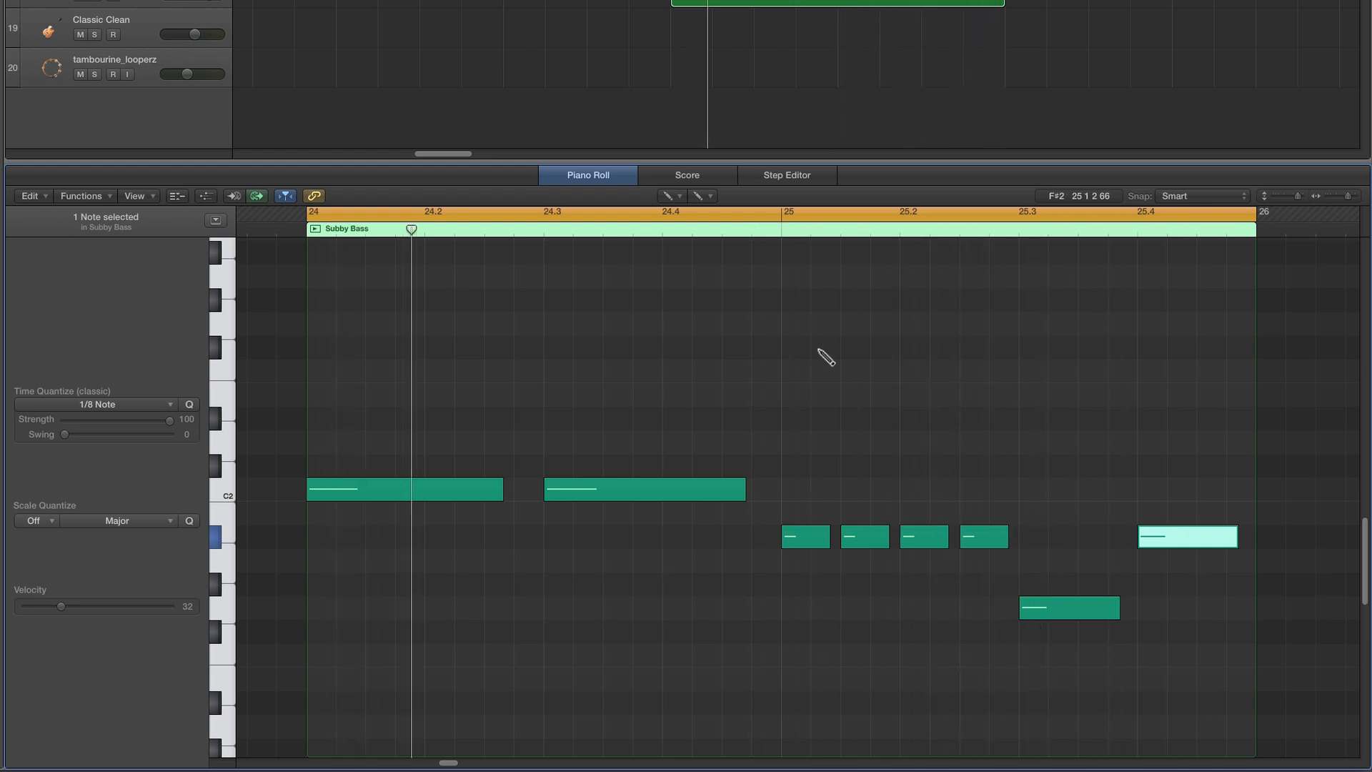
left_click(670, 195)
left_click(686, 214)
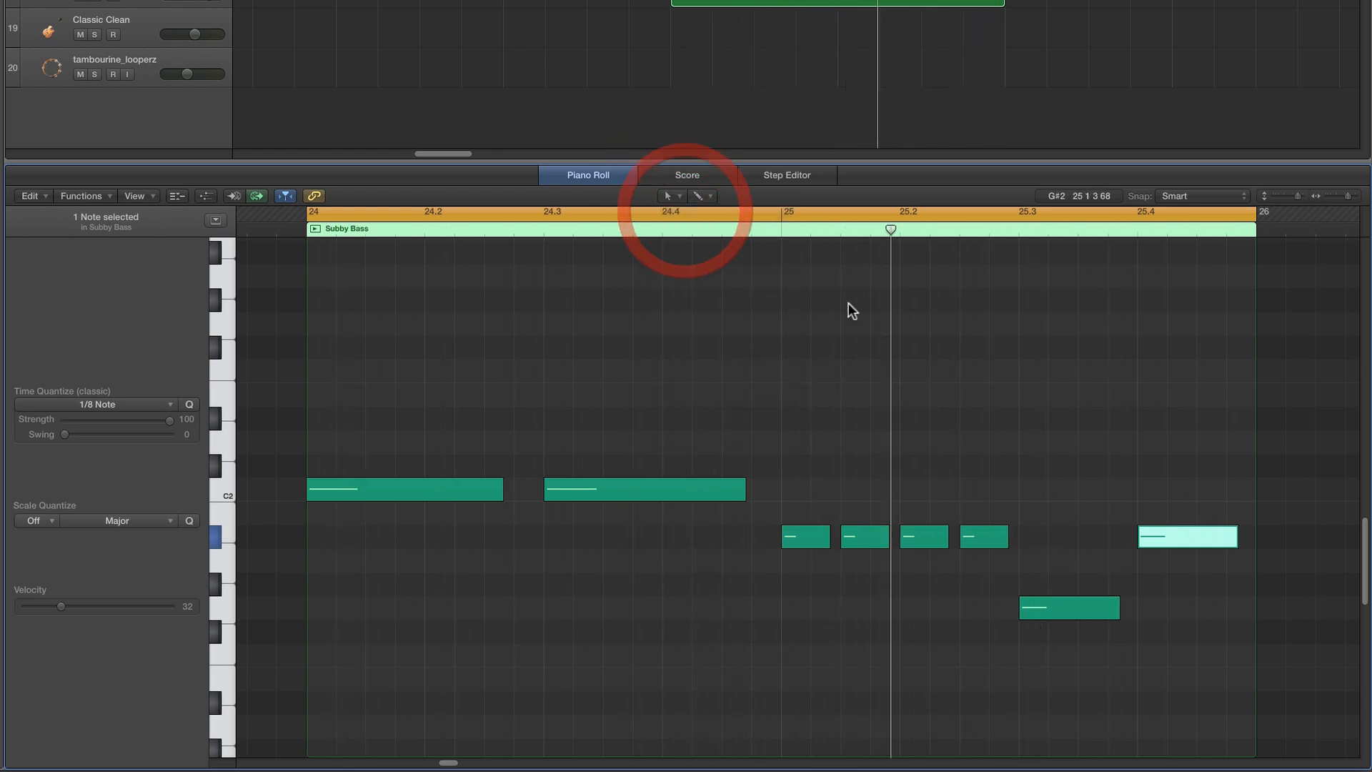
left_click(848, 303)
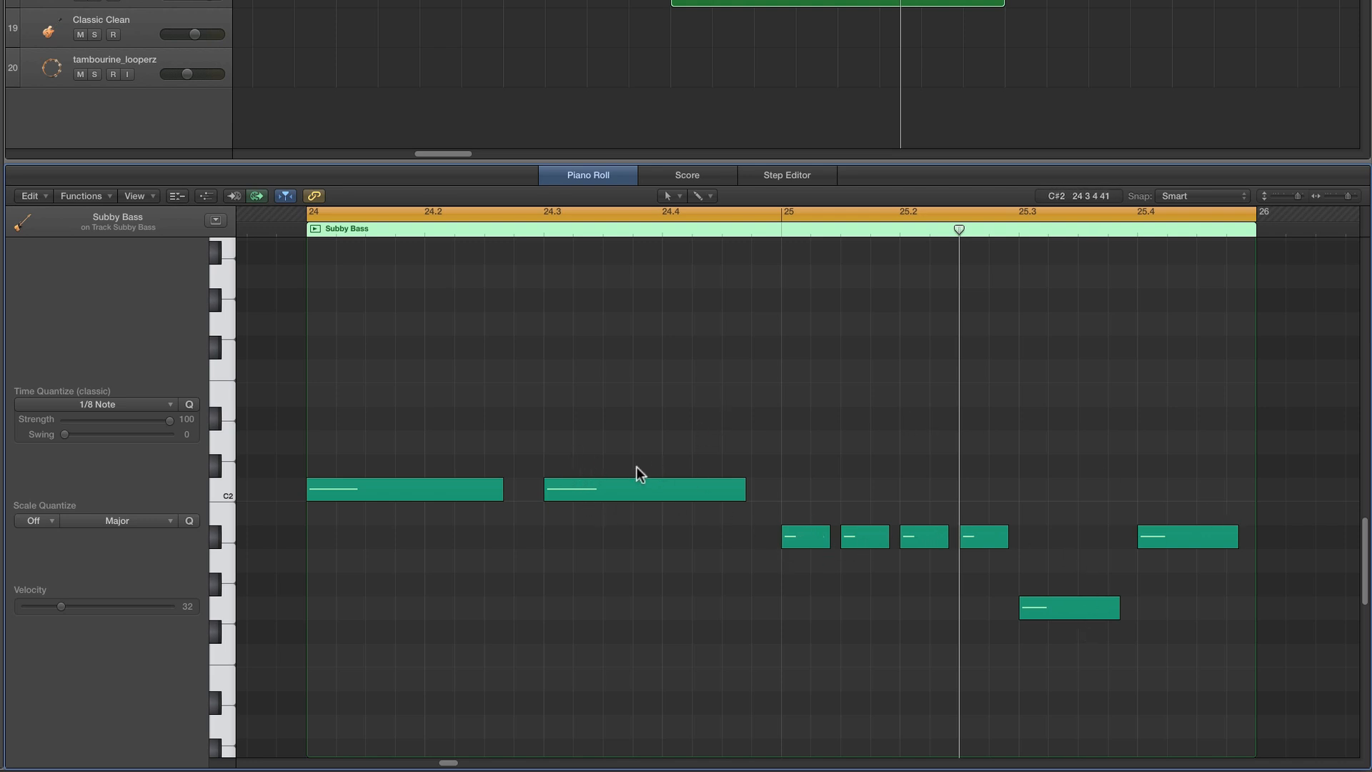
key("space")
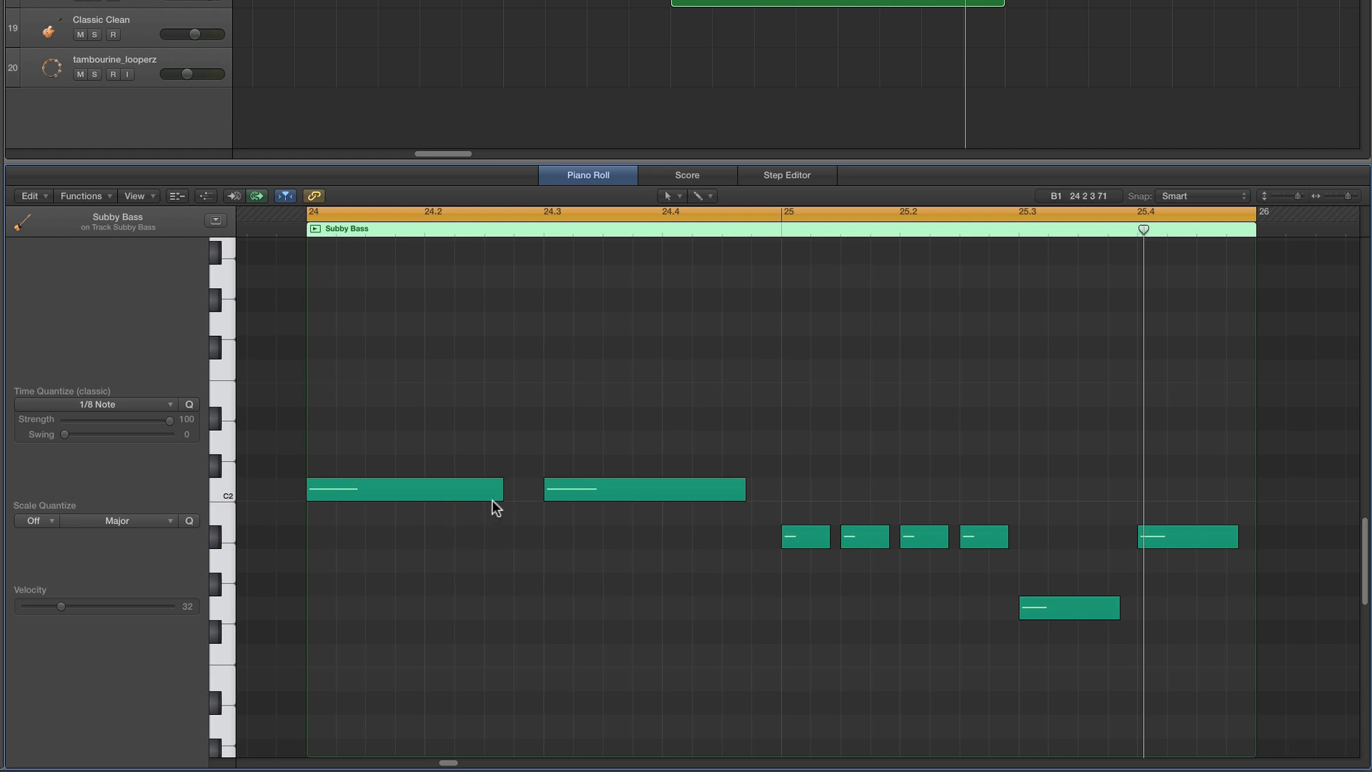
Shorten the beat 1 C2 note in bar 24 to about 0.85 beats and place matching C2 notes on beats 2, 3 and 4
left_click_drag(500, 493, 408, 495)
left_click_drag(606, 491, 496, 495)
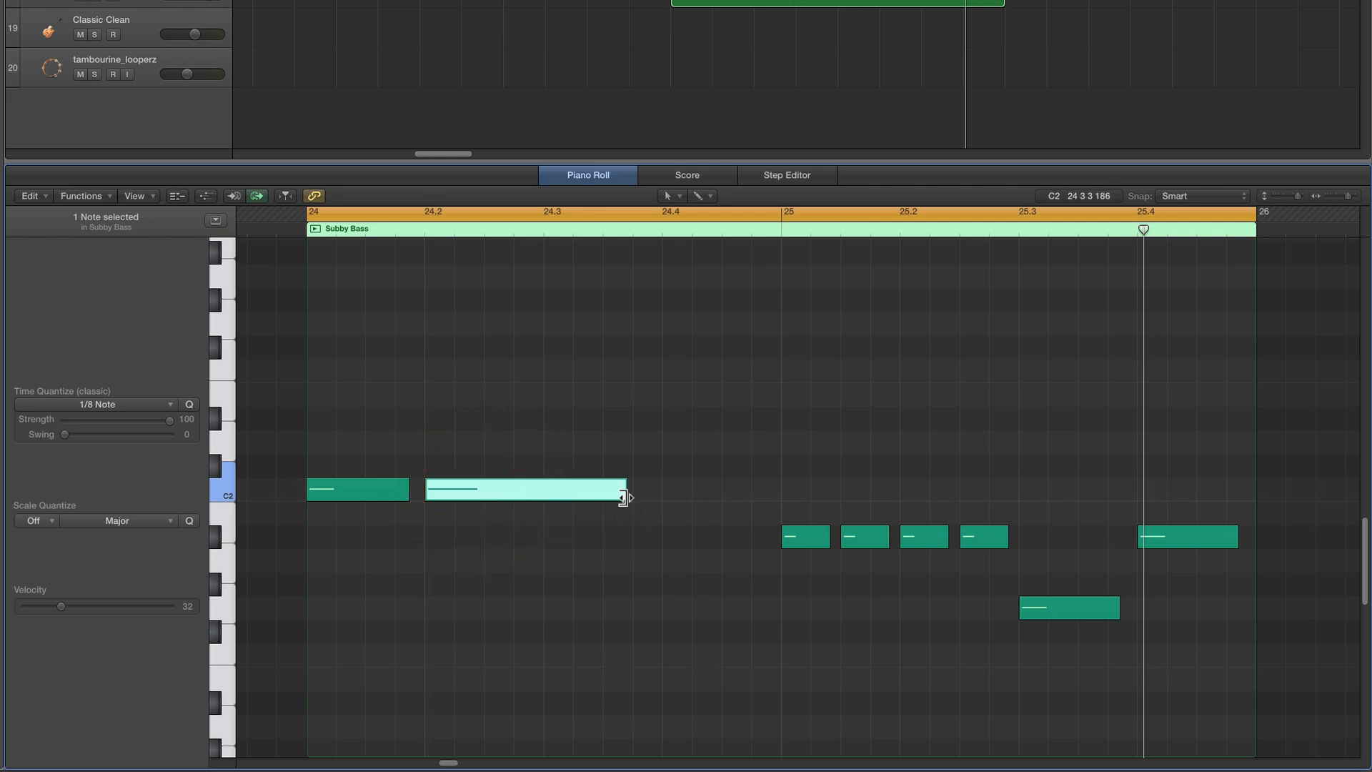
left_click_drag(625, 492, 584, 493)
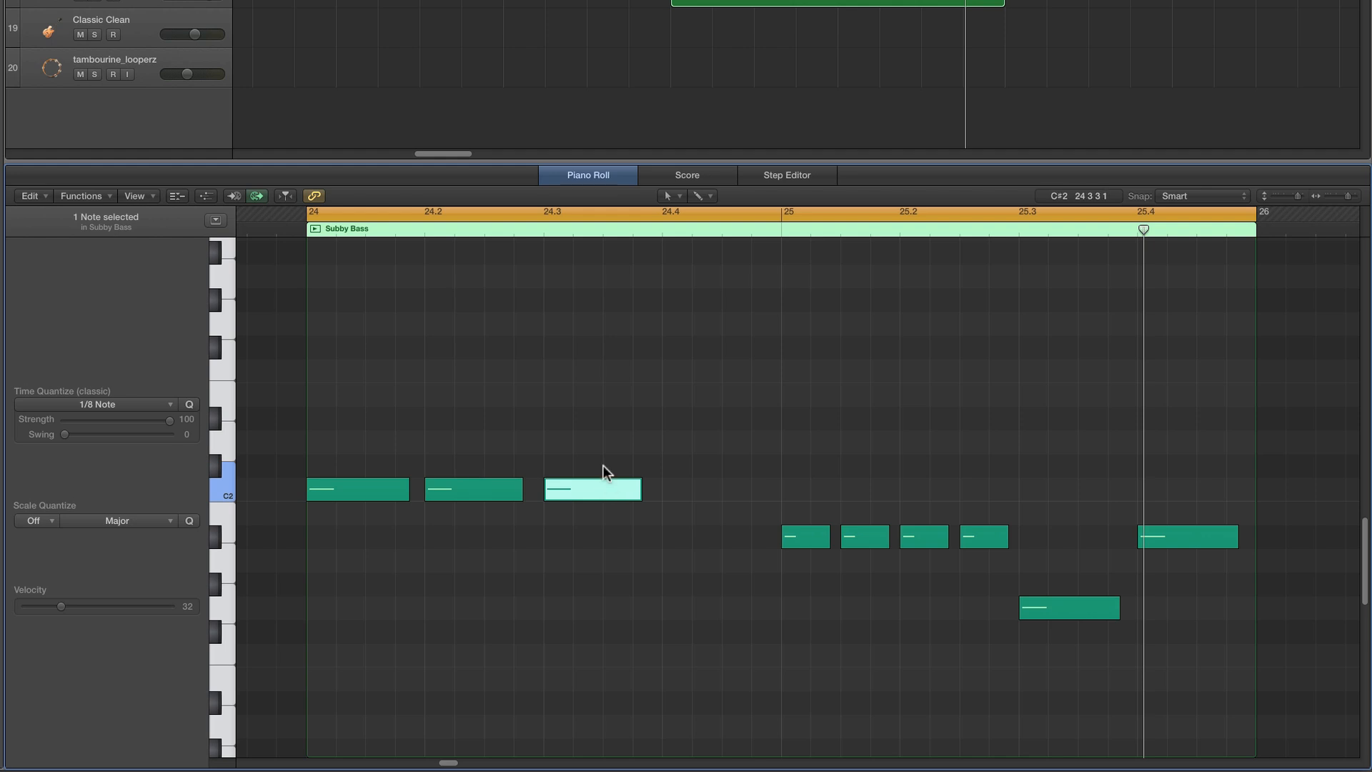
scroll(697, 416, "left", 1)
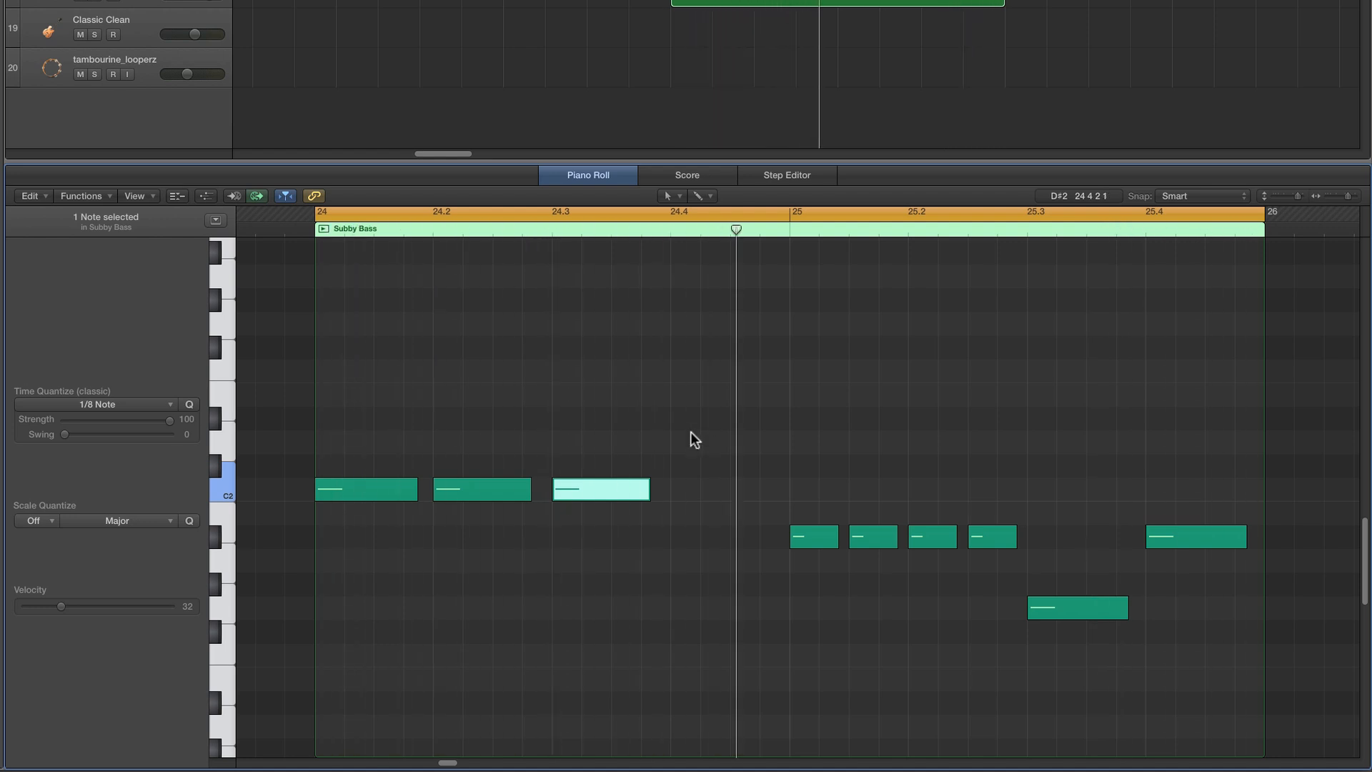
left_click_drag(601, 492, 718, 490)
Remove the A#1 note on beat 1 of bar 25 and play back the loop
left_click(709, 411)
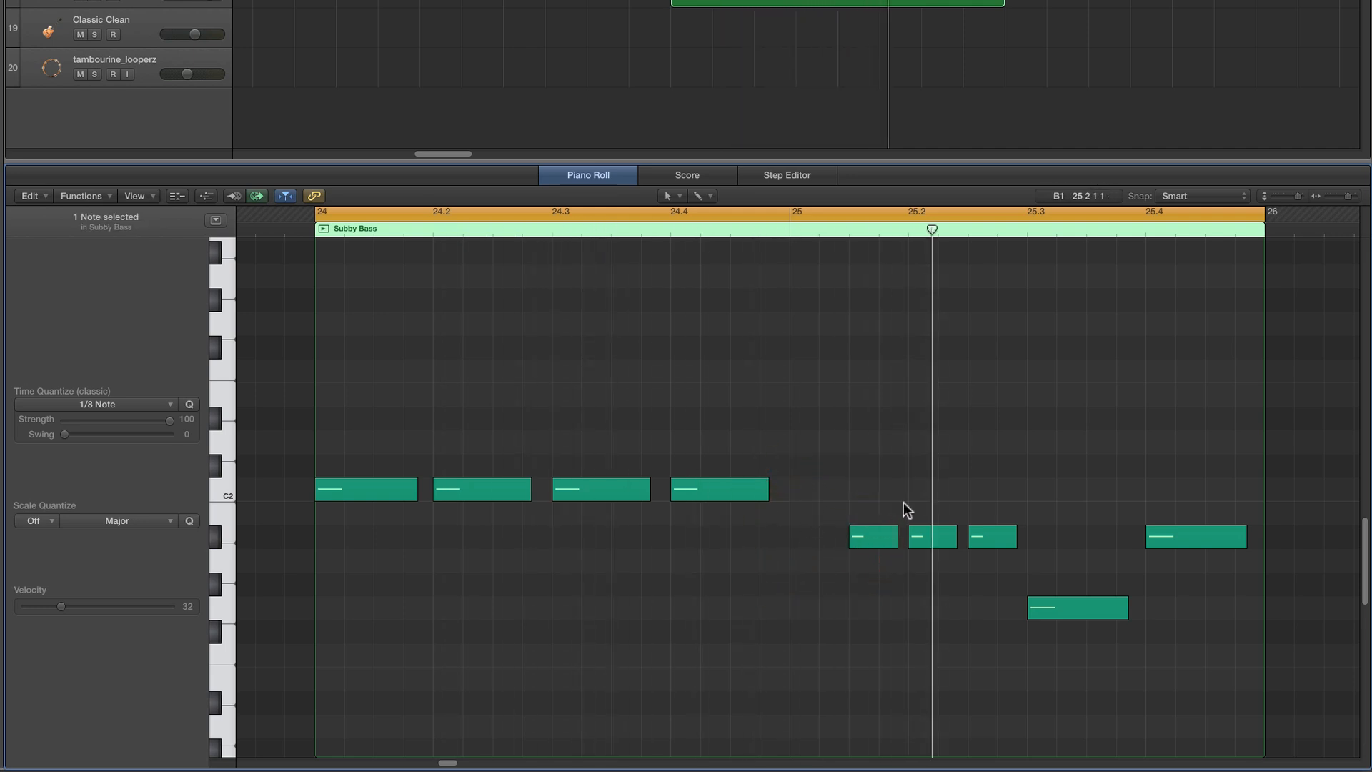
key("space")
key("space")
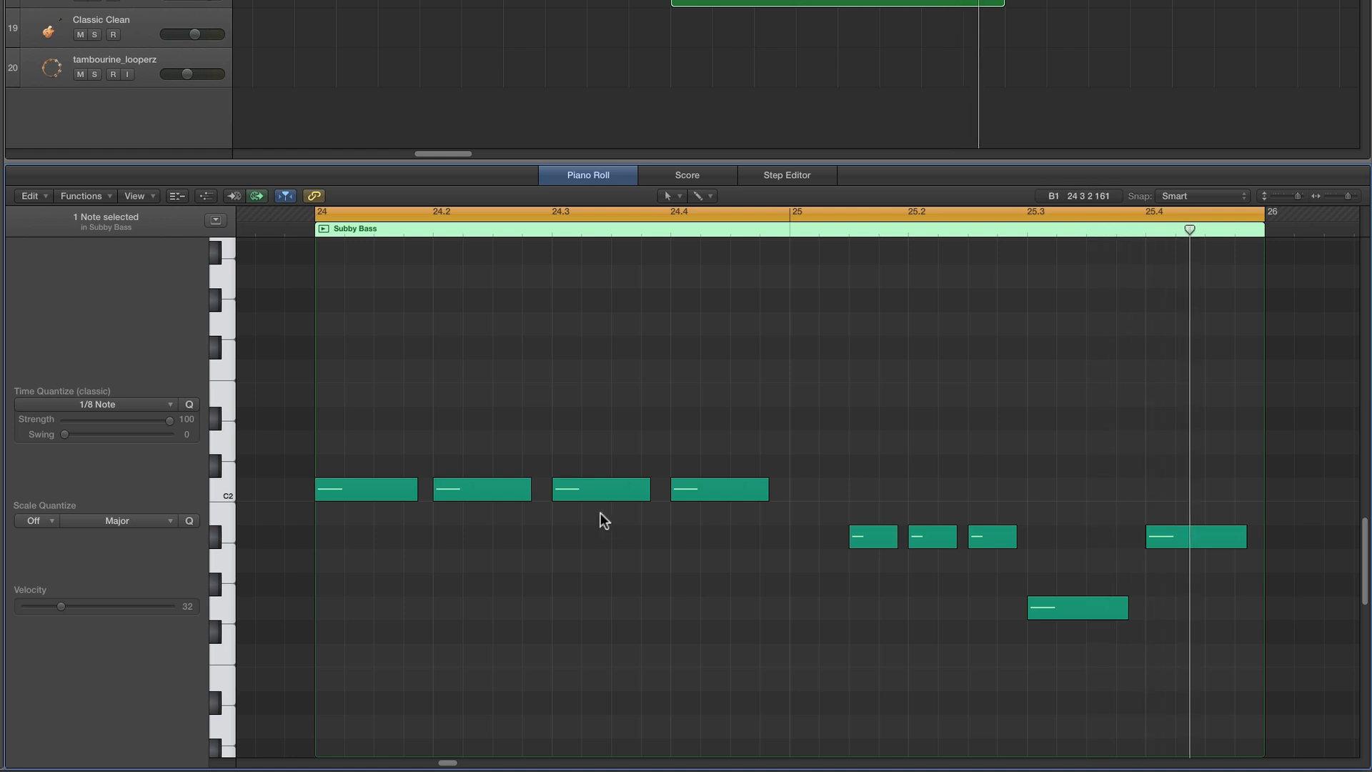
Raise the C2 notes on beats 2, 3 and 4 of bar 24 to D#2, F2 and G2, and play back the rising line
left_click(482, 488)
left_click_drag(483, 489, 482, 418)
left_click_drag(564, 486, 564, 369)
left_click_drag(702, 491, 702, 323)
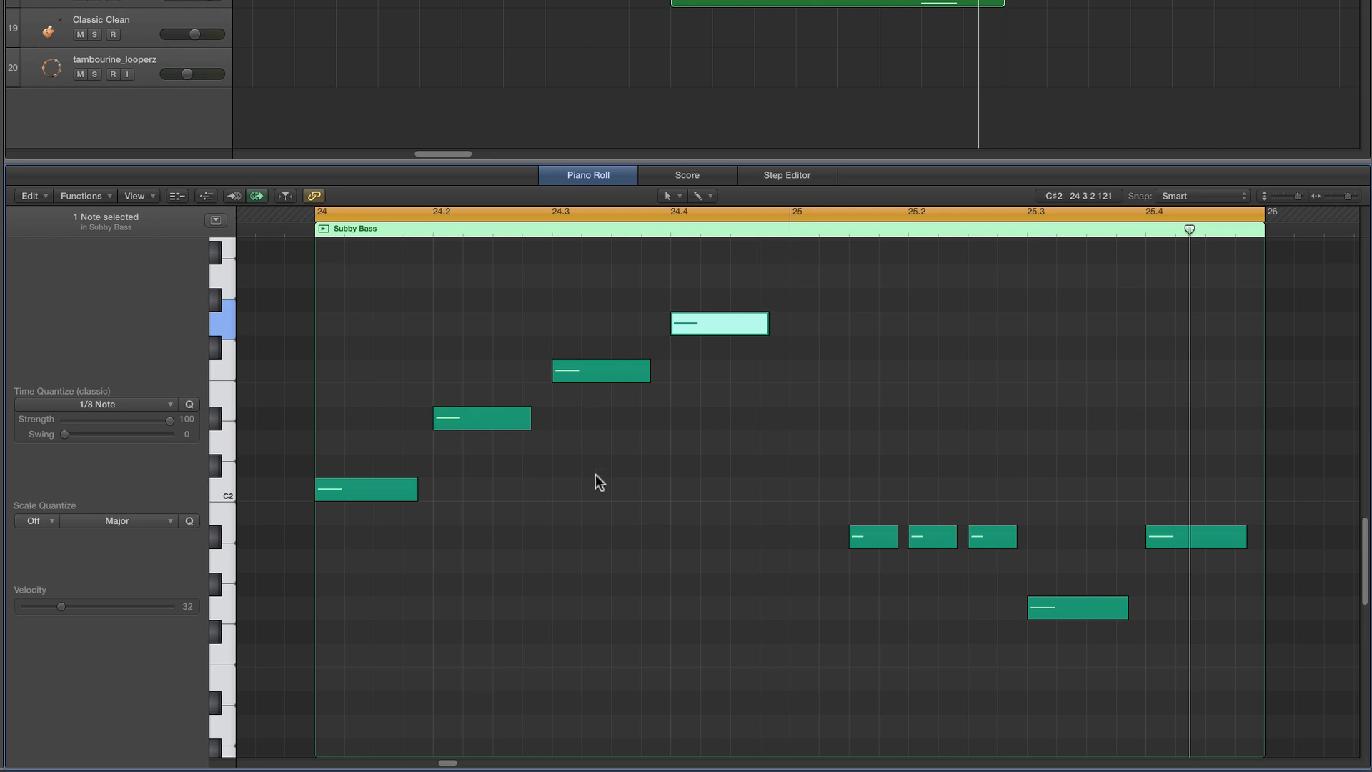
key("space")
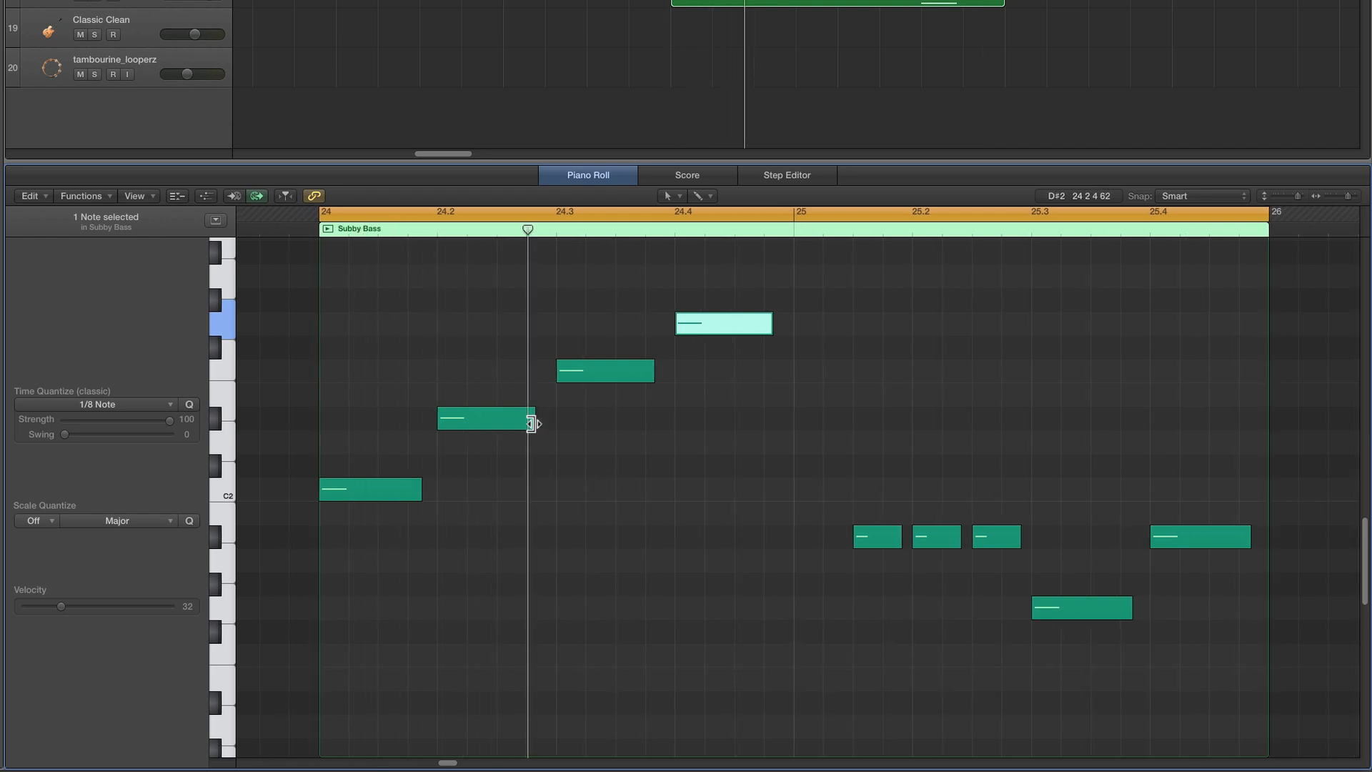
Rework bar 24 with eighth notes of about 0.45 beats: D#2 on beat 2, F2 on its offbeat, and G2 on beat 3 and its offbeat
left_click_drag(531, 424, 492, 422)
left_click_drag(584, 371, 644, 328)
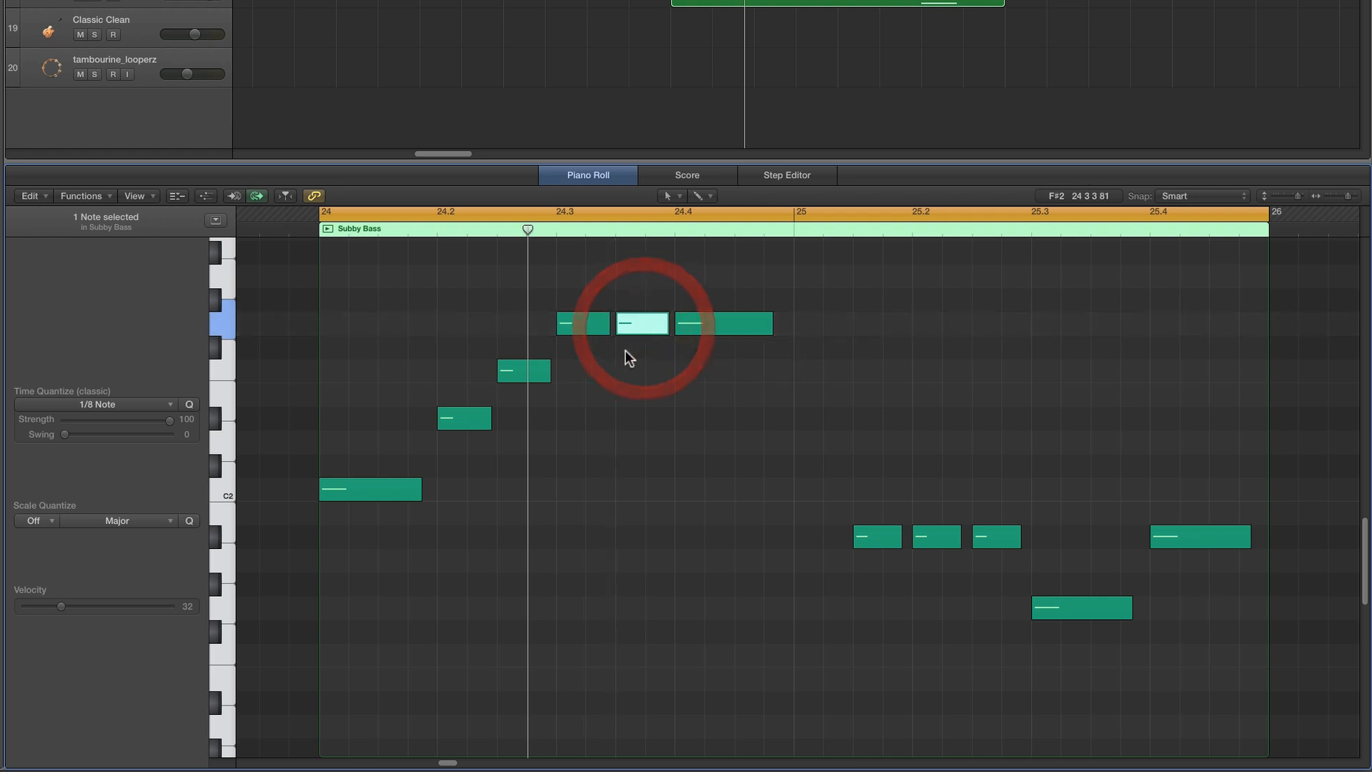
key("space")
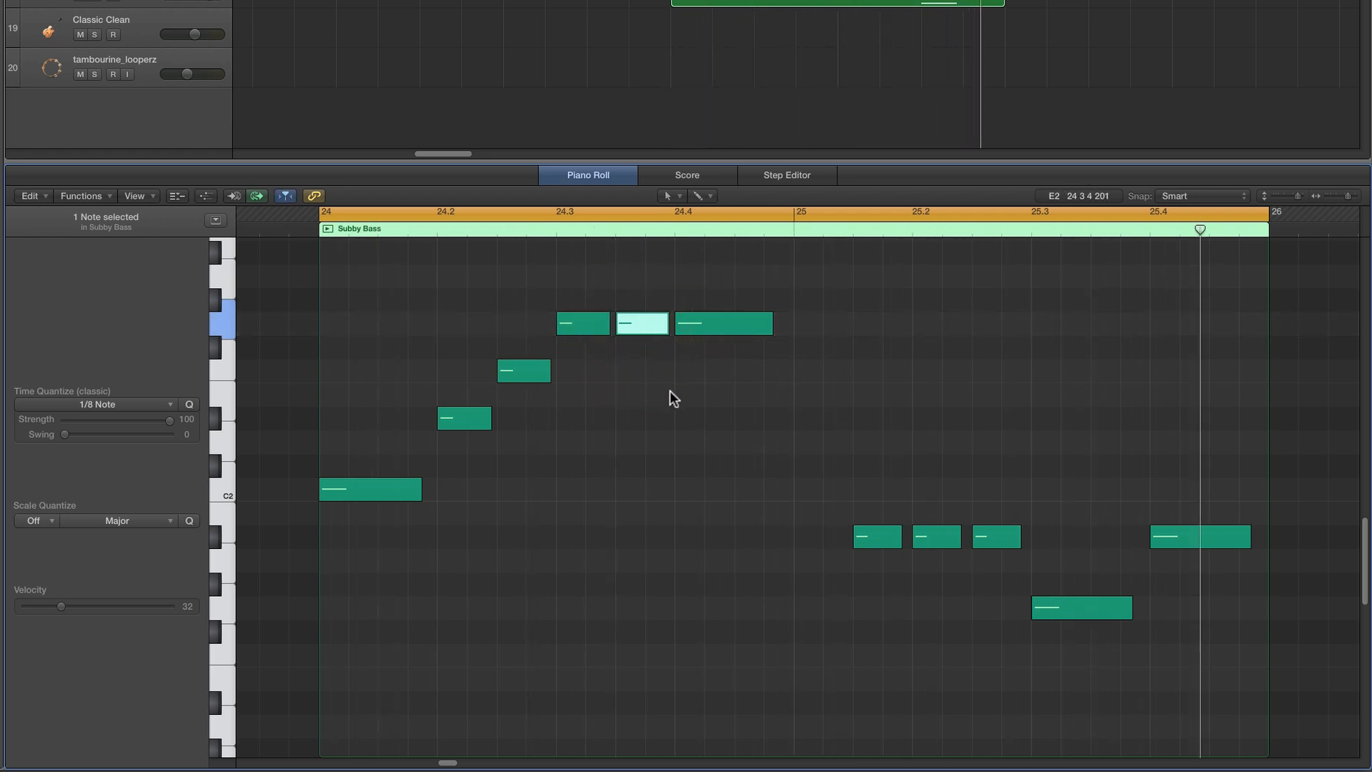
left_click(670, 390)
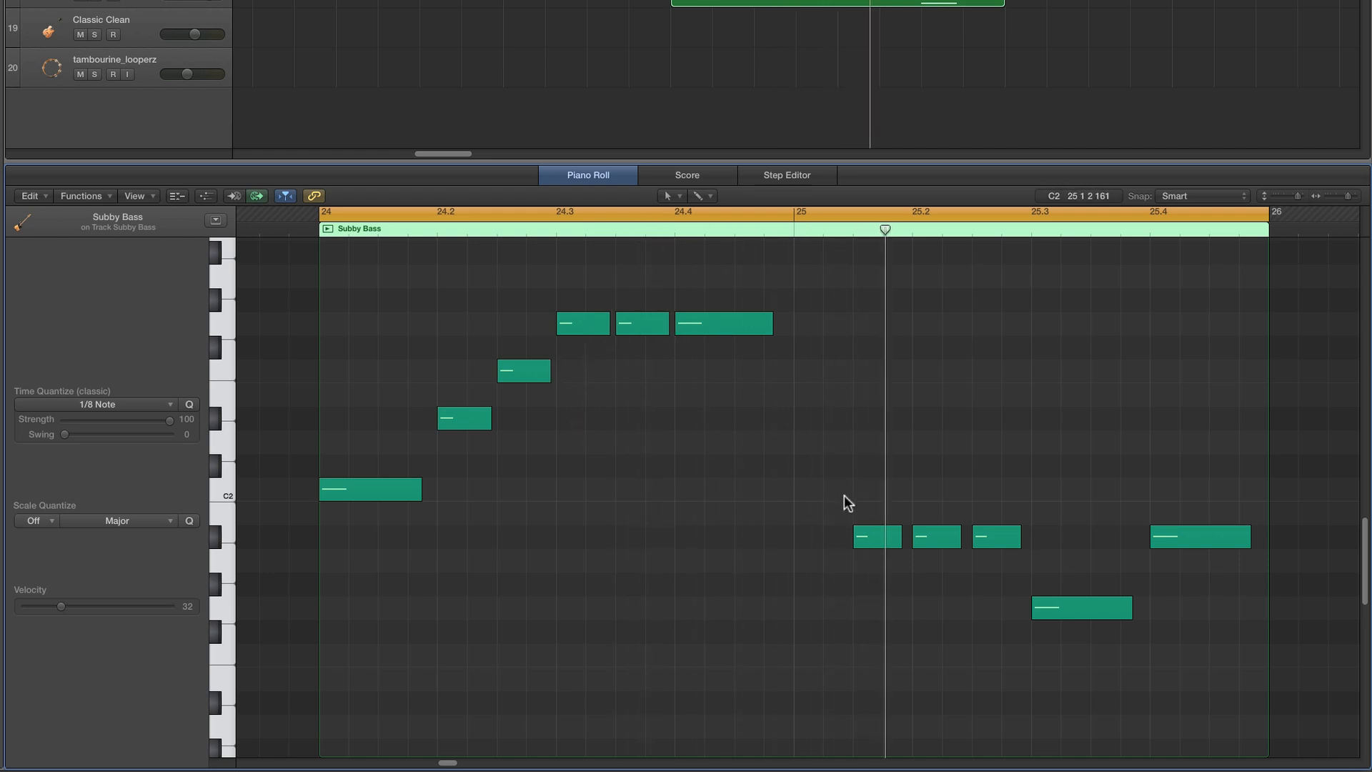
Rearrange the A#1 notes in bar 25 into two notes on beats 1 and 2, each about 0.7 beats long, and play the loop
mouse_move(865, 543)
left_mouse_down()
mouse_move(841, 543)
mouse_move(876, 537)
left_mouse_up()
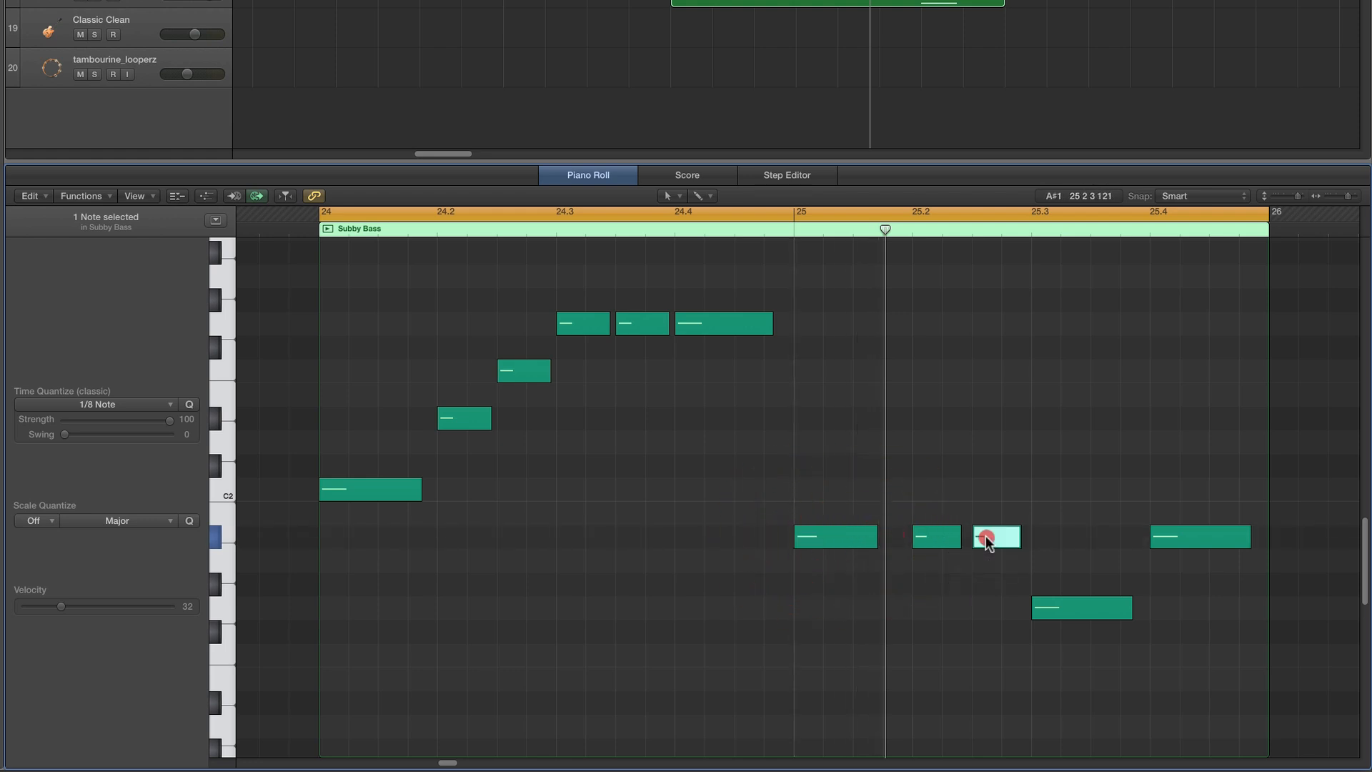
left_click_drag(959, 543, 989, 545)
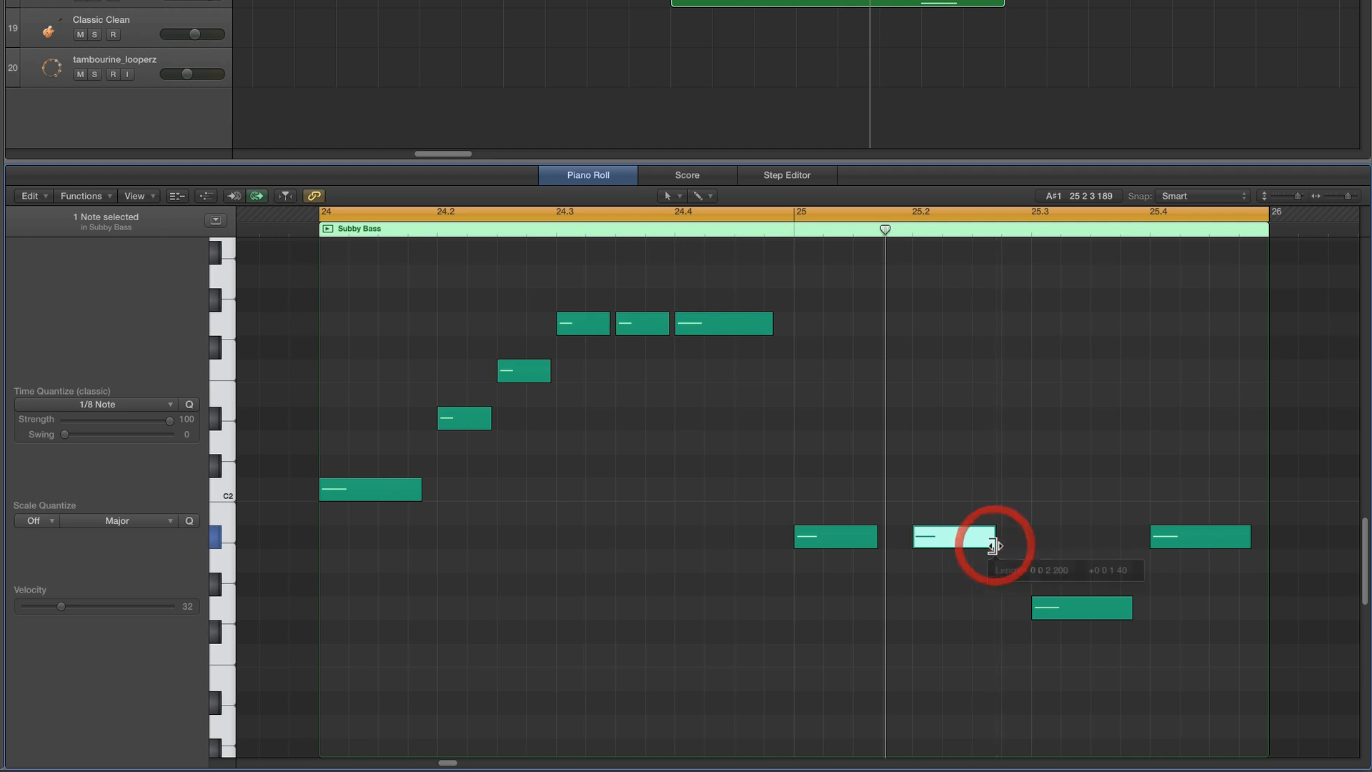
key("space")
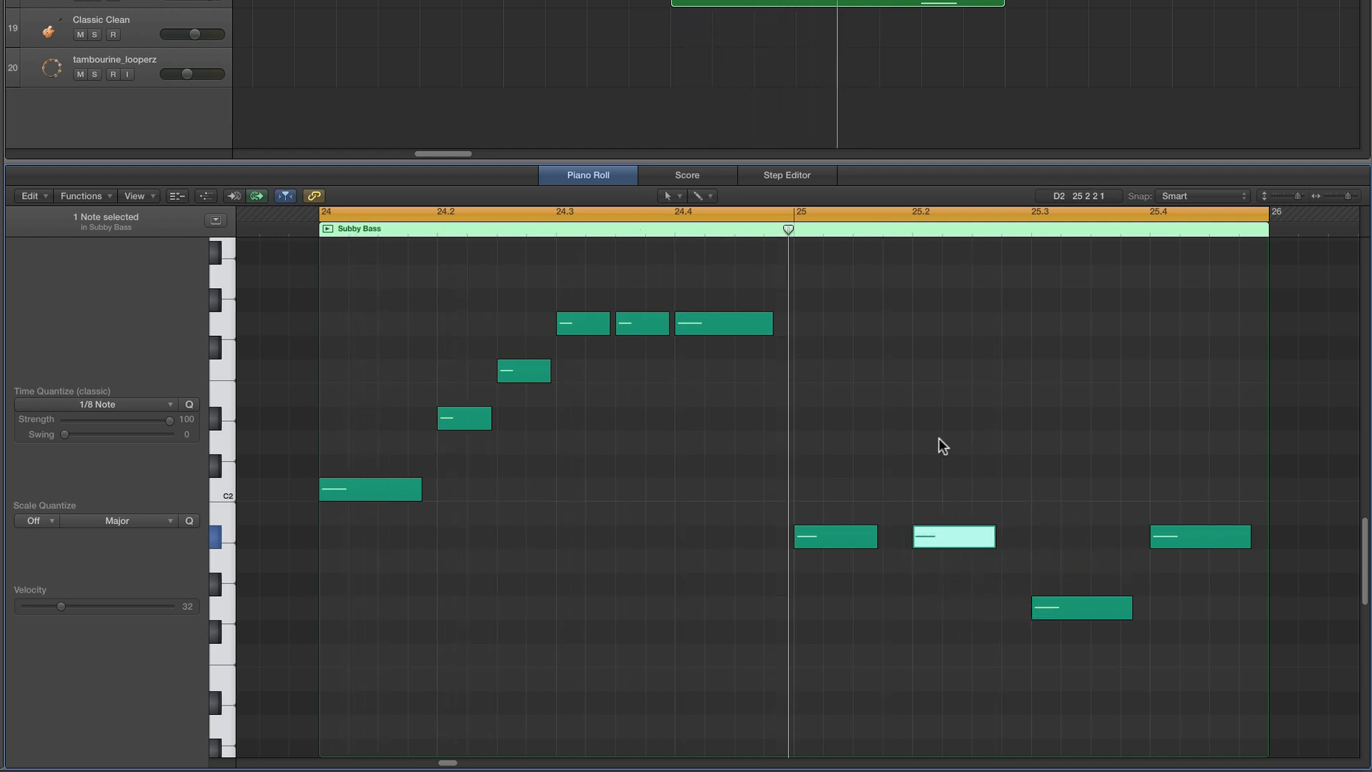
Delete the A#1 note on beat 4 of bar 25 and lengthen the G1 note on beat 3 to about 1.5 beats
left_click(1165, 538)
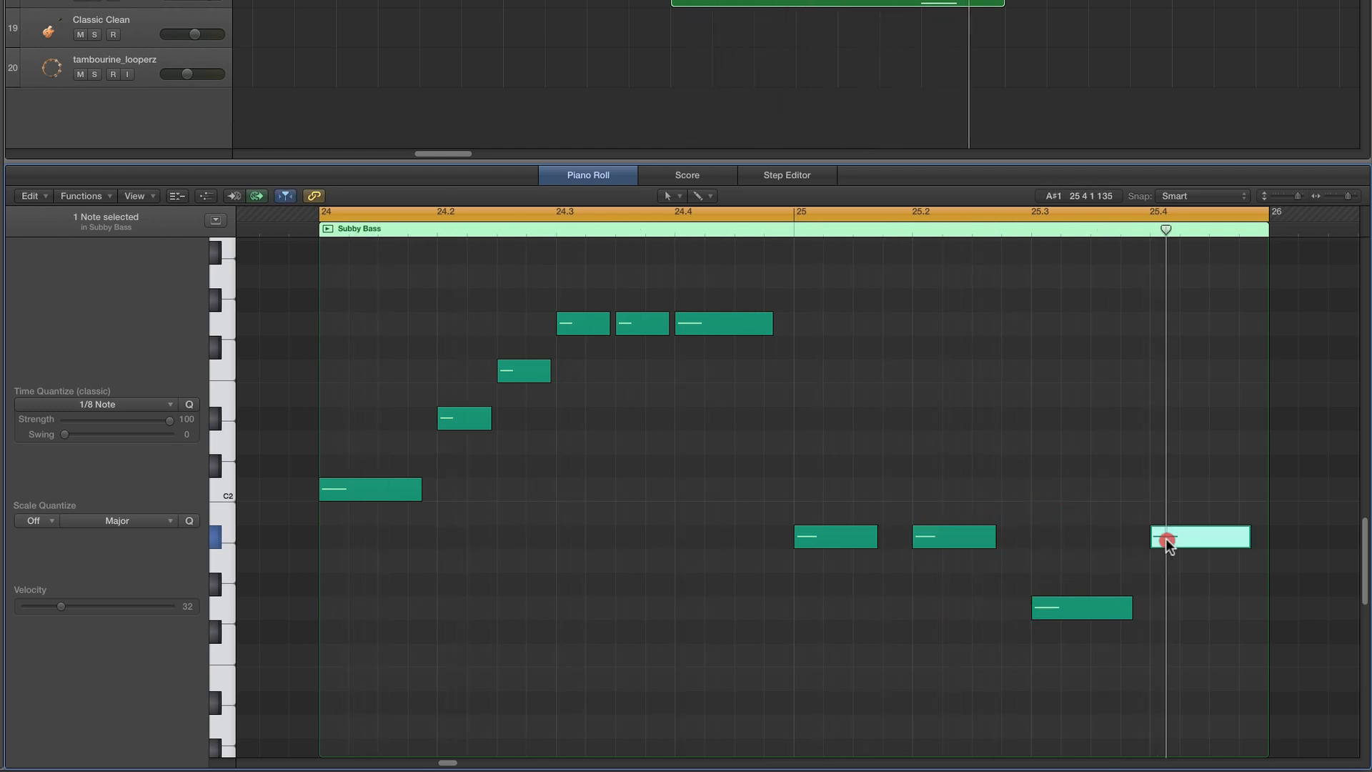
key("Delete")
left_click_drag(1130, 608, 1209, 608)
left_click(950, 468)
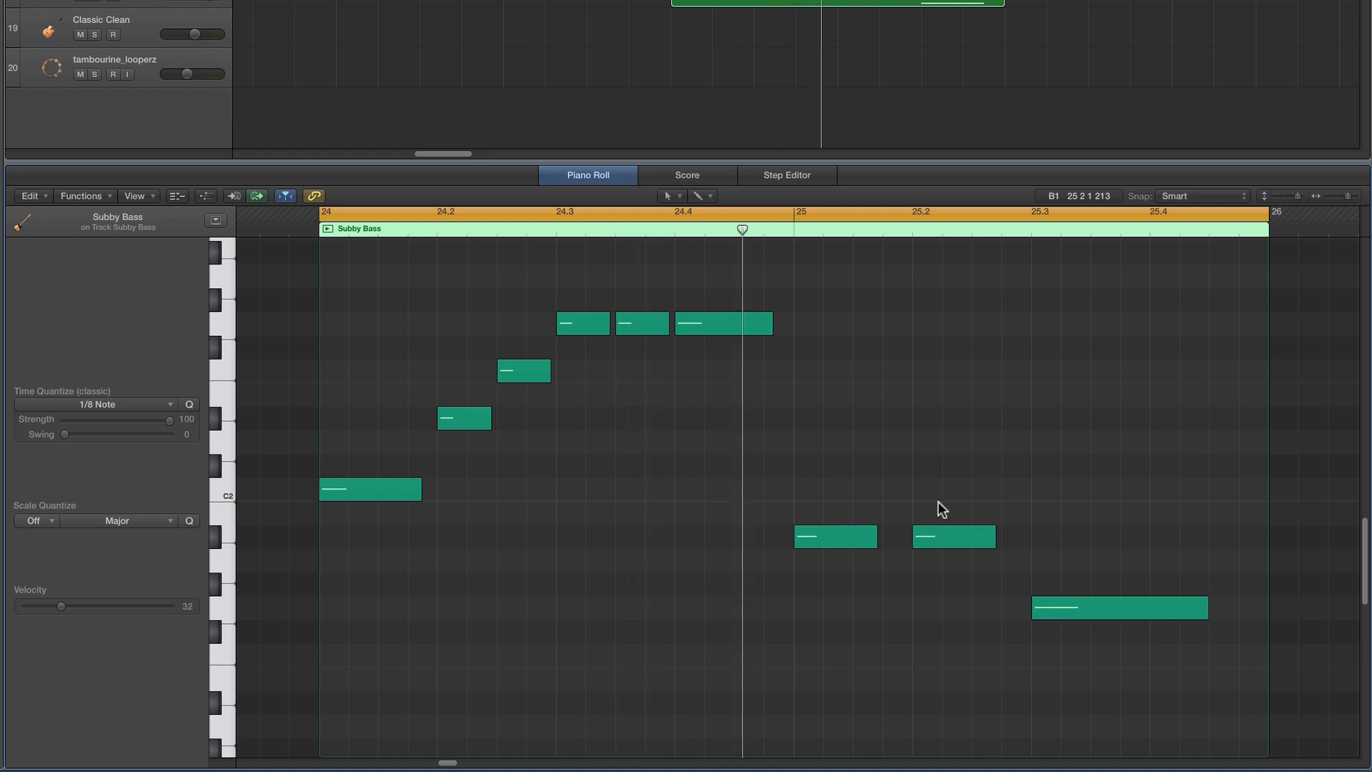
Shift both A#1 notes in bar 25 an eighth note to the right and play back the loop
left_click_drag(830, 513, 954, 559)
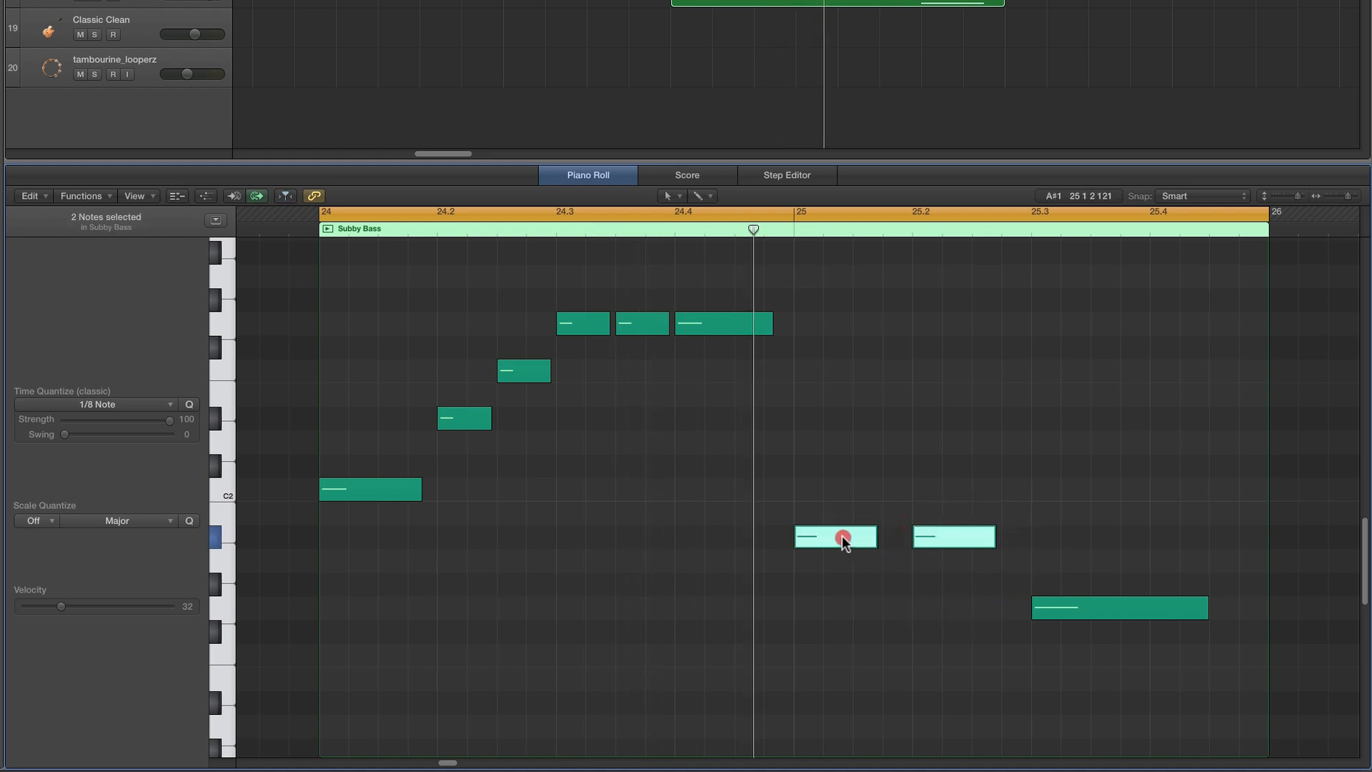
left_click_drag(844, 541, 902, 541)
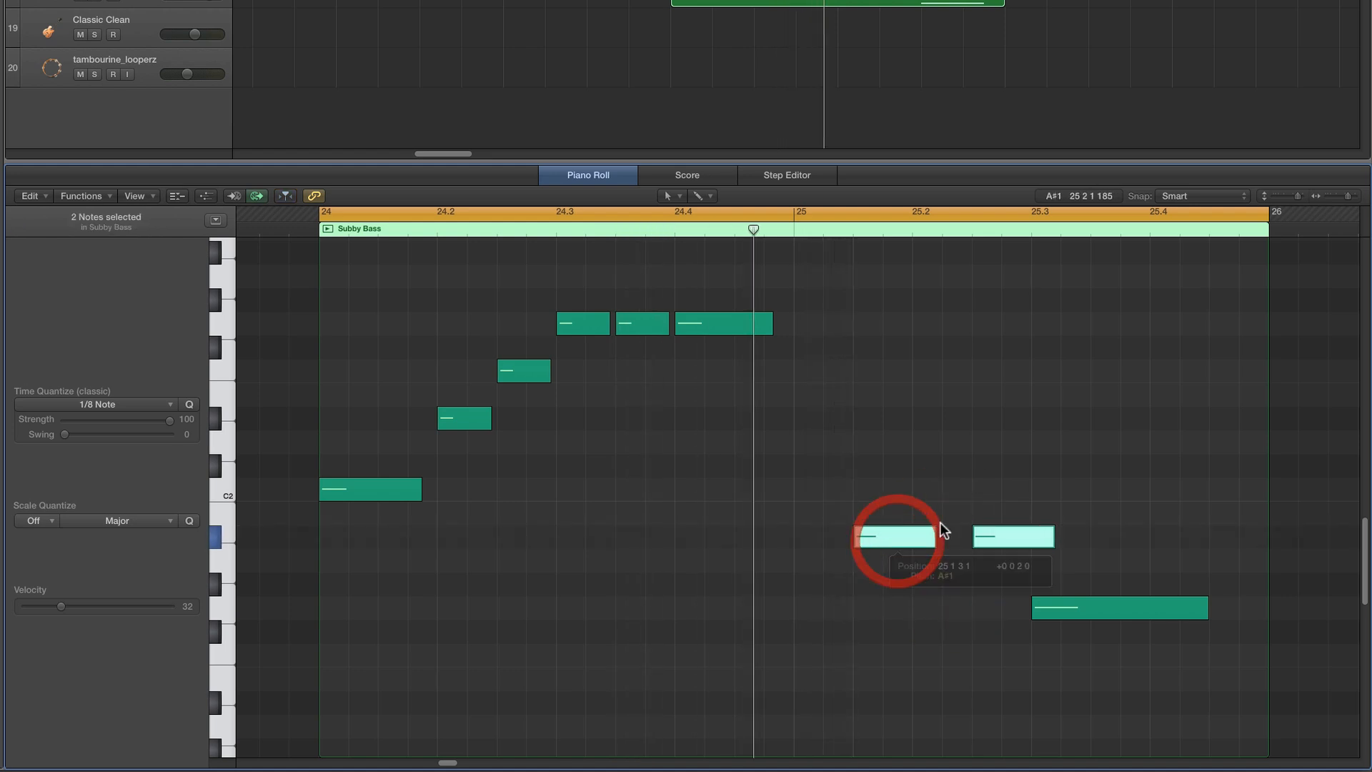
key("space")
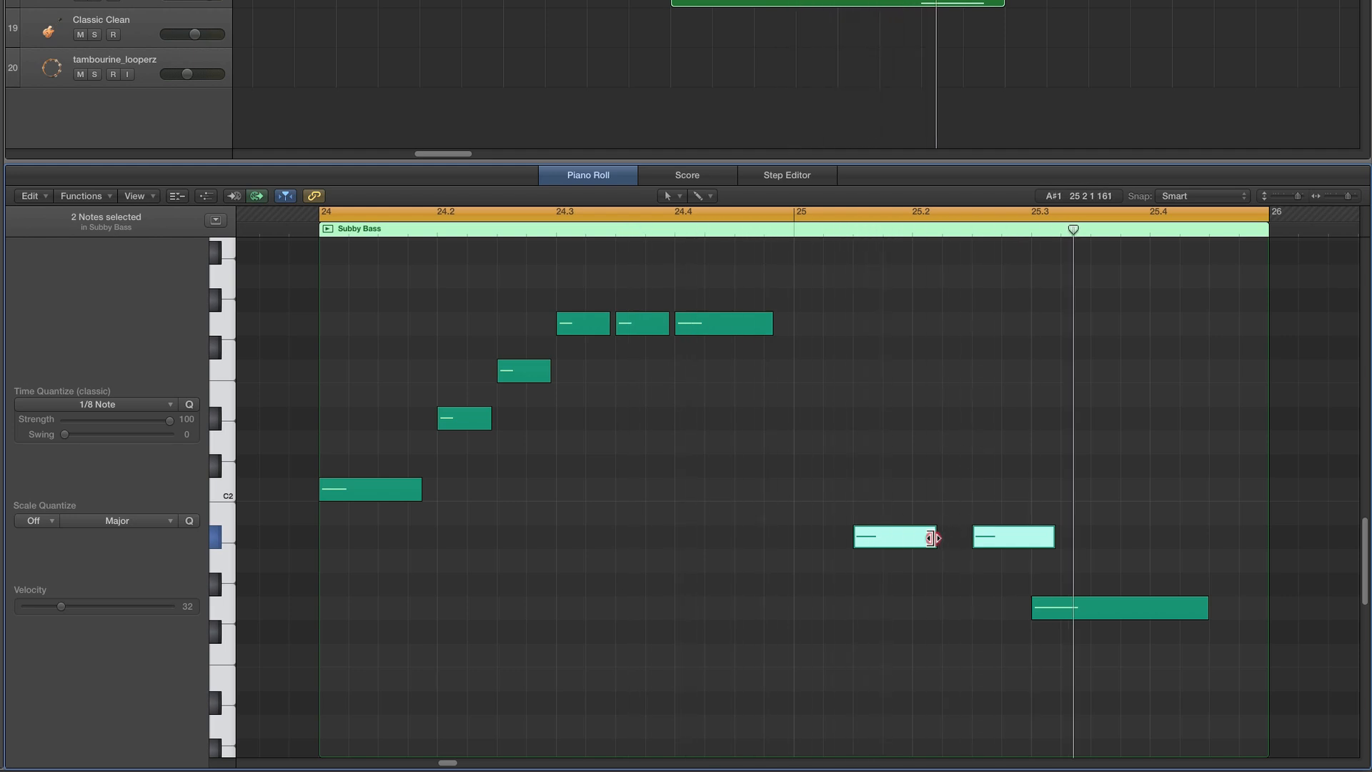
Shorten both A#1 notes in bar 25 to about 0.4 beats, copy one onto beat 2 and play back the loop
left_click_drag(933, 538, 902, 538)
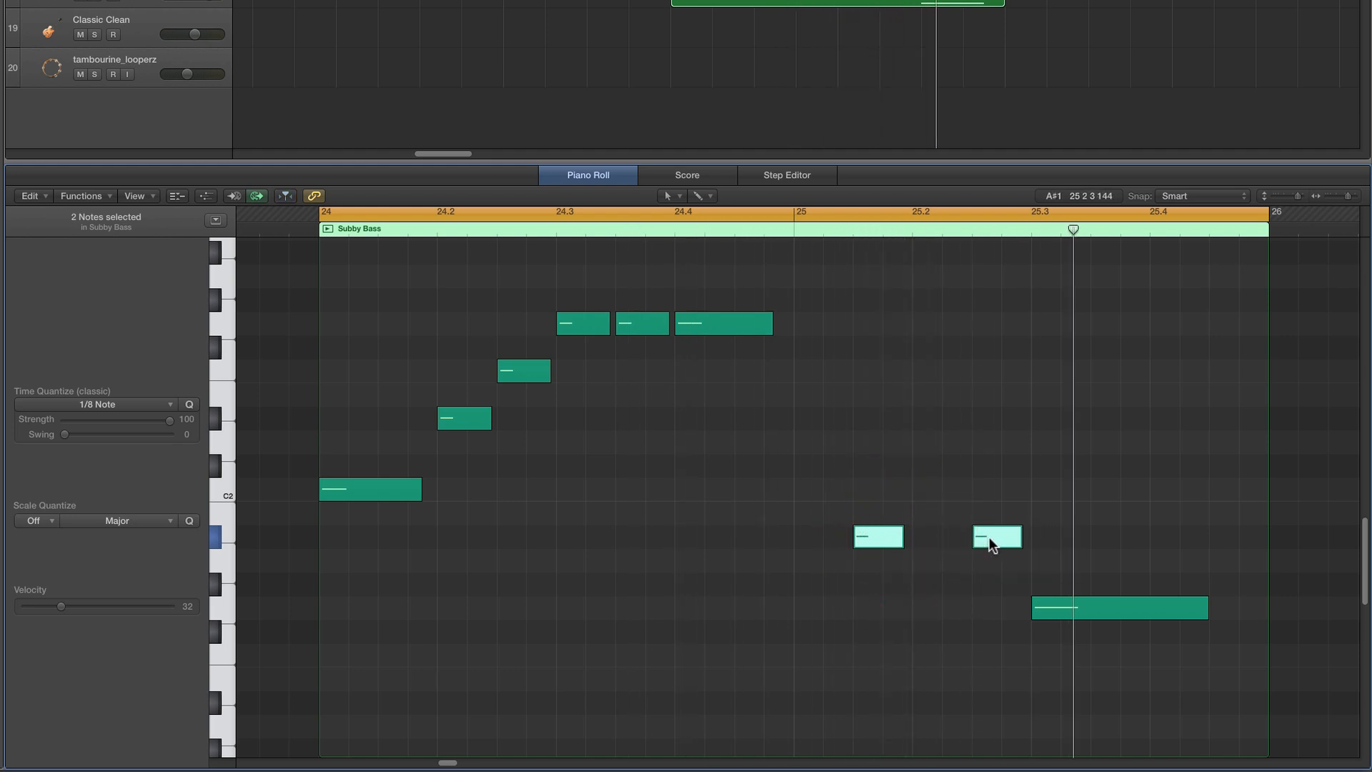
left_click(994, 542)
left_click_drag(994, 542, 935, 545)
left_click(949, 555)
key("space")
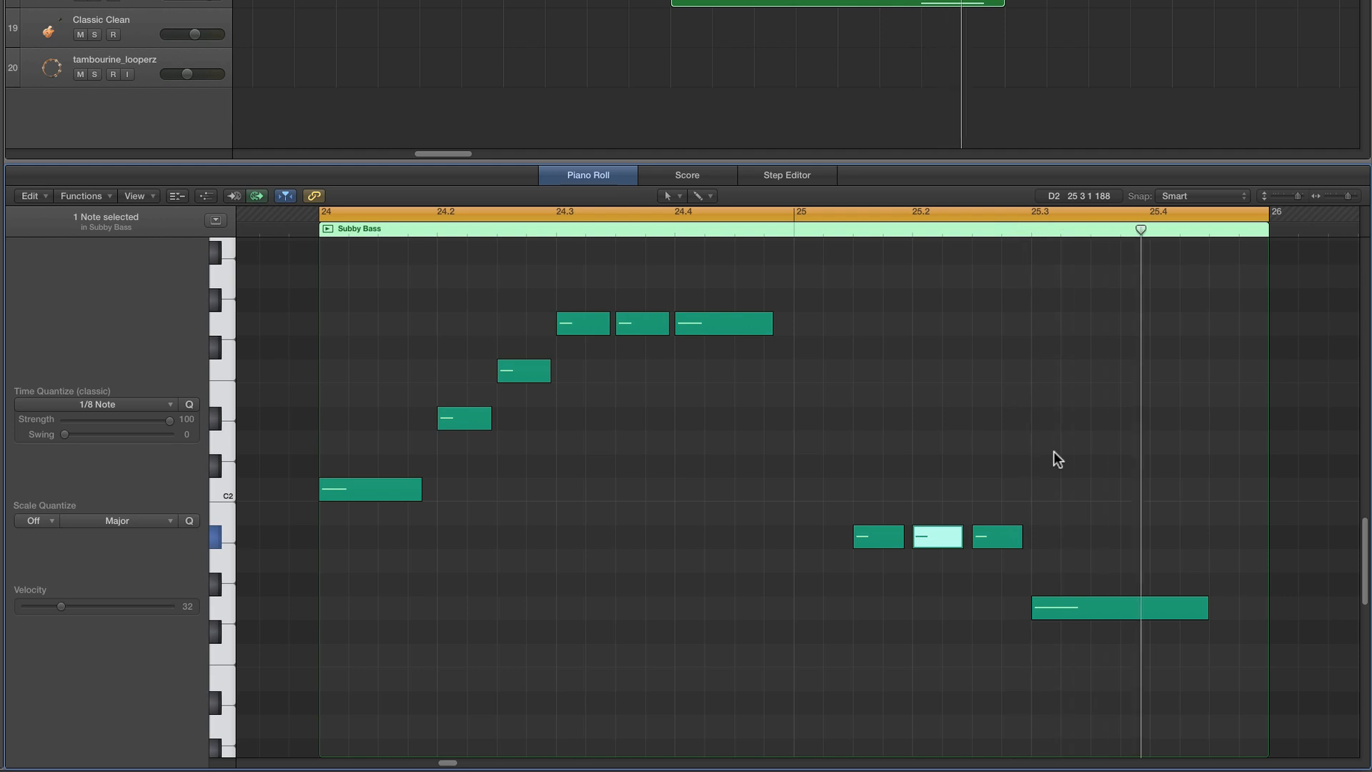
Shorten the G1 note in bar 25 to about 0.9 beats, add an equally long A#1 note on beat 4 and play back the loop
key("space")
left_click_drag(1206, 608, 1207, 540)
key("space")
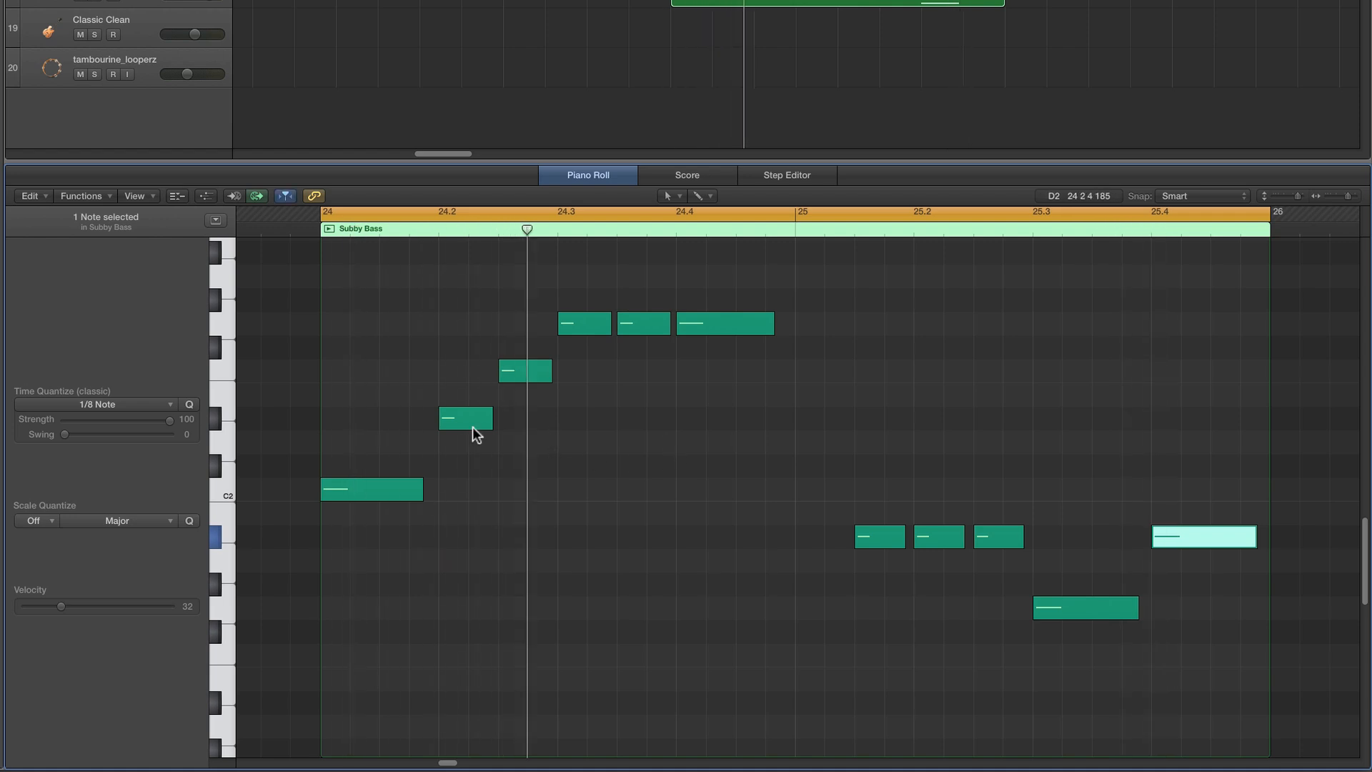
Delete the F2 note in bar 24 and lengthen the D#2 note on beat 2 to about 0.85 beats
left_click(535, 374)
key("Delete")
left_click_drag(492, 420, 552, 431)
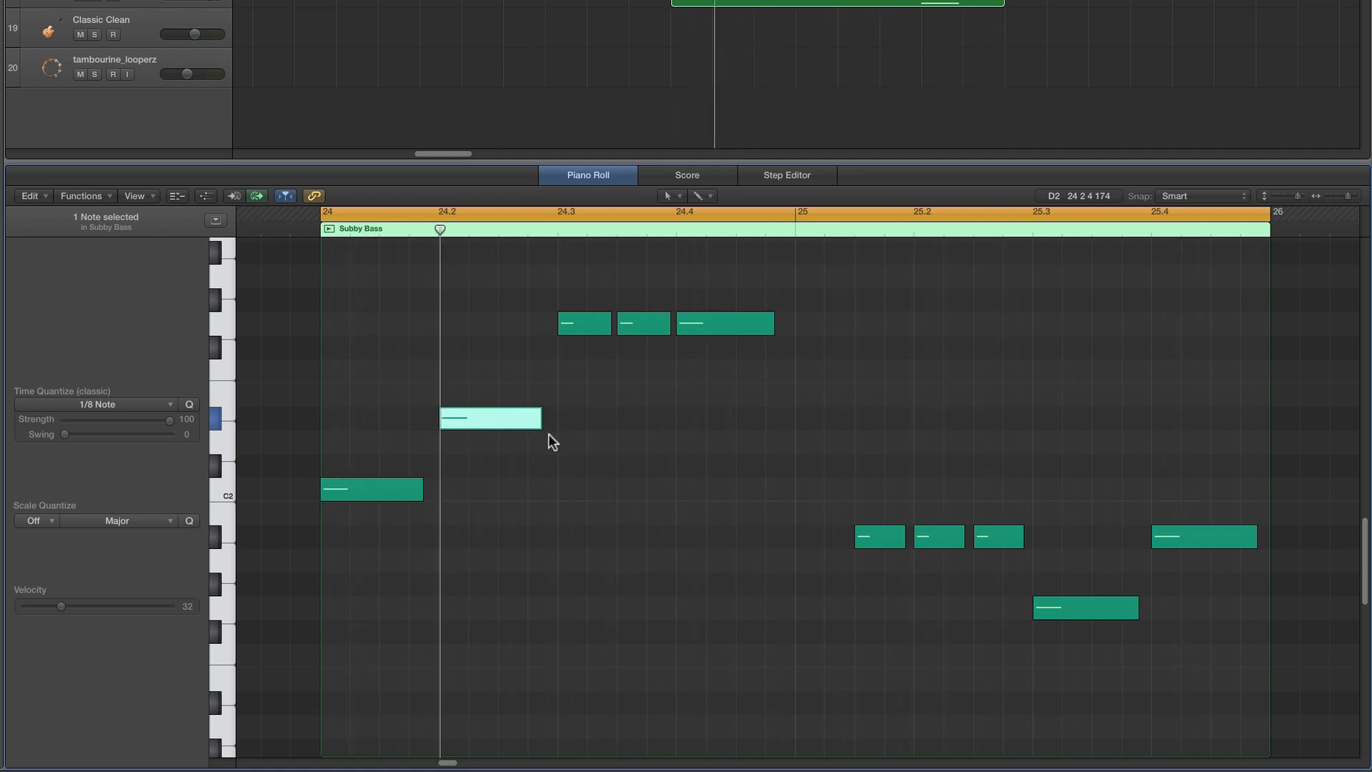
Lower the three G2 notes in the second half of bar 24 to C2
left_click_drag(572, 326, 583, 487)
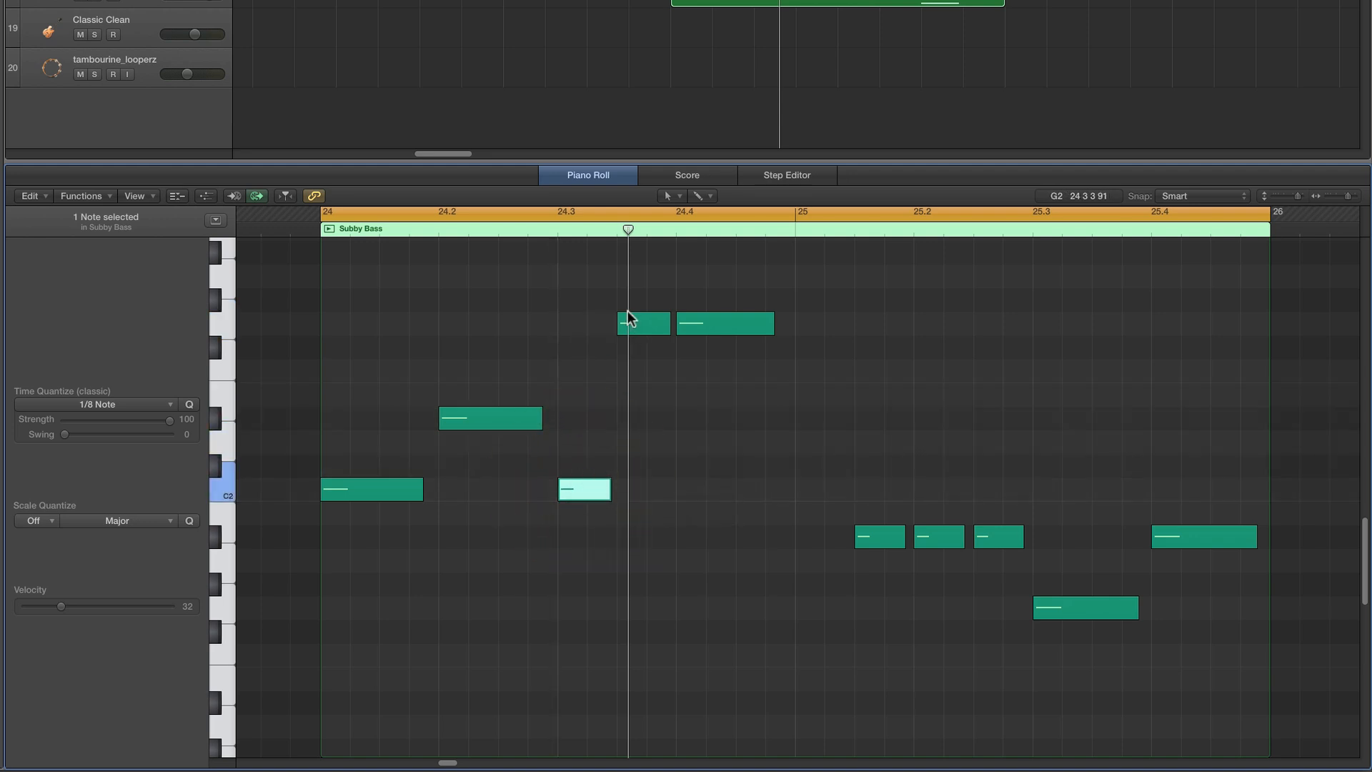
left_click_drag(654, 323, 659, 488)
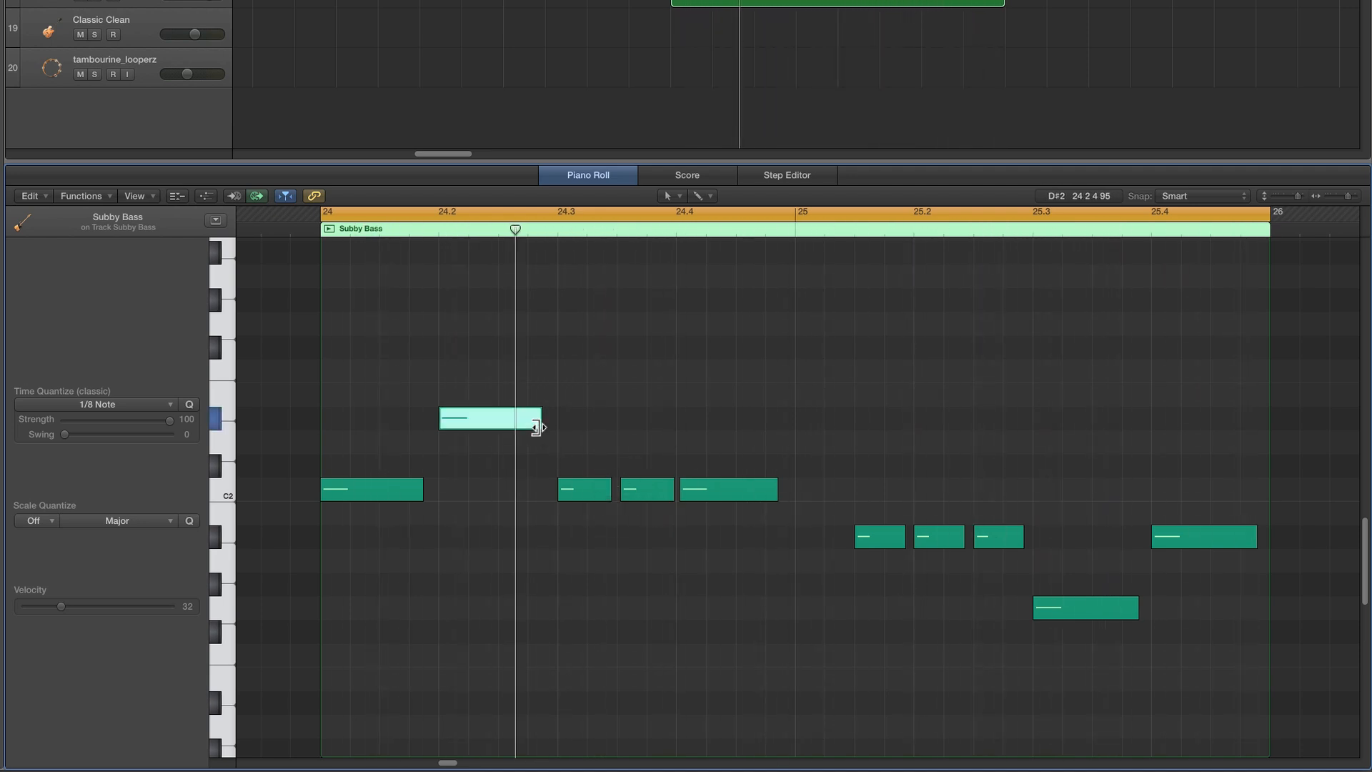
Rework bar 24 with D#2 on beat 2, C2 on its offbeat and D#2 on beat 3, each about 0.45 beats, and play the loop
left_click_drag(536, 427, 492, 422)
left_click(572, 489)
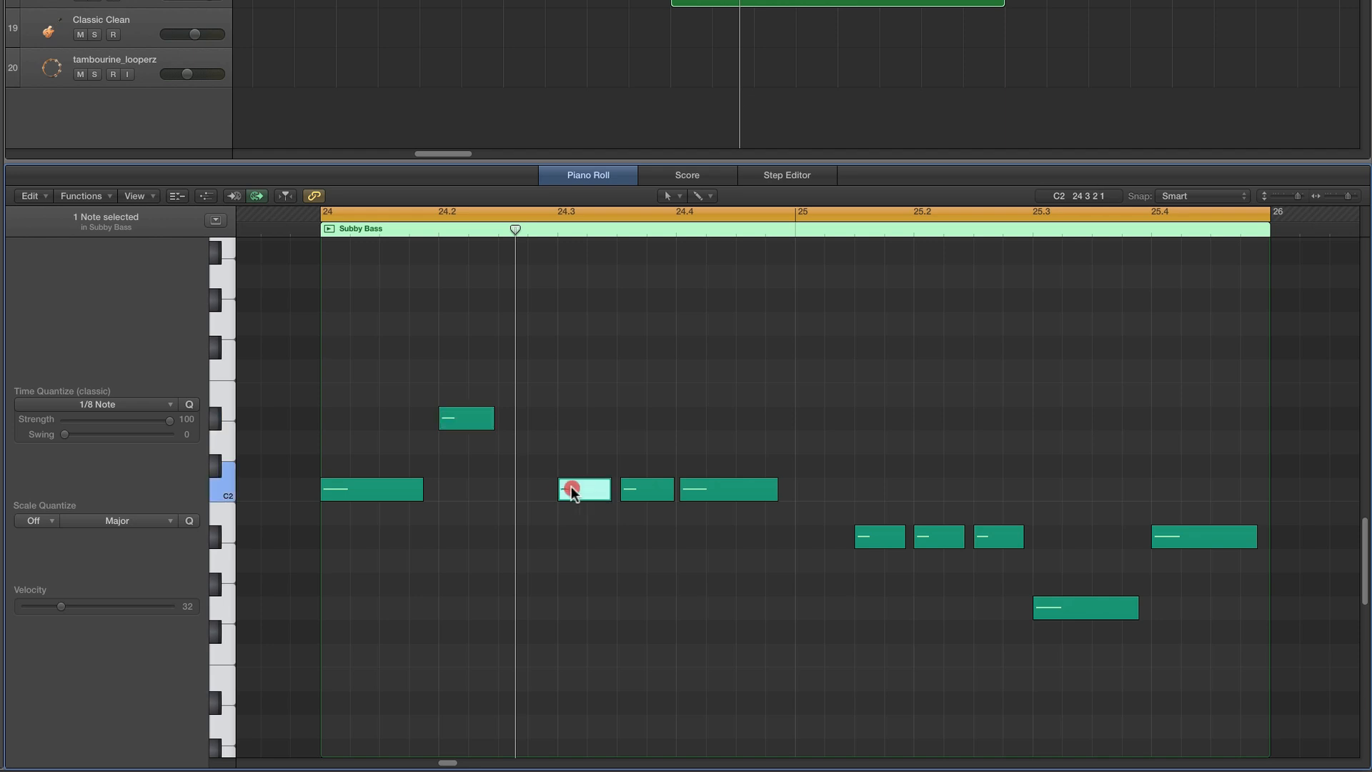
left_click_drag(571, 490, 541, 488)
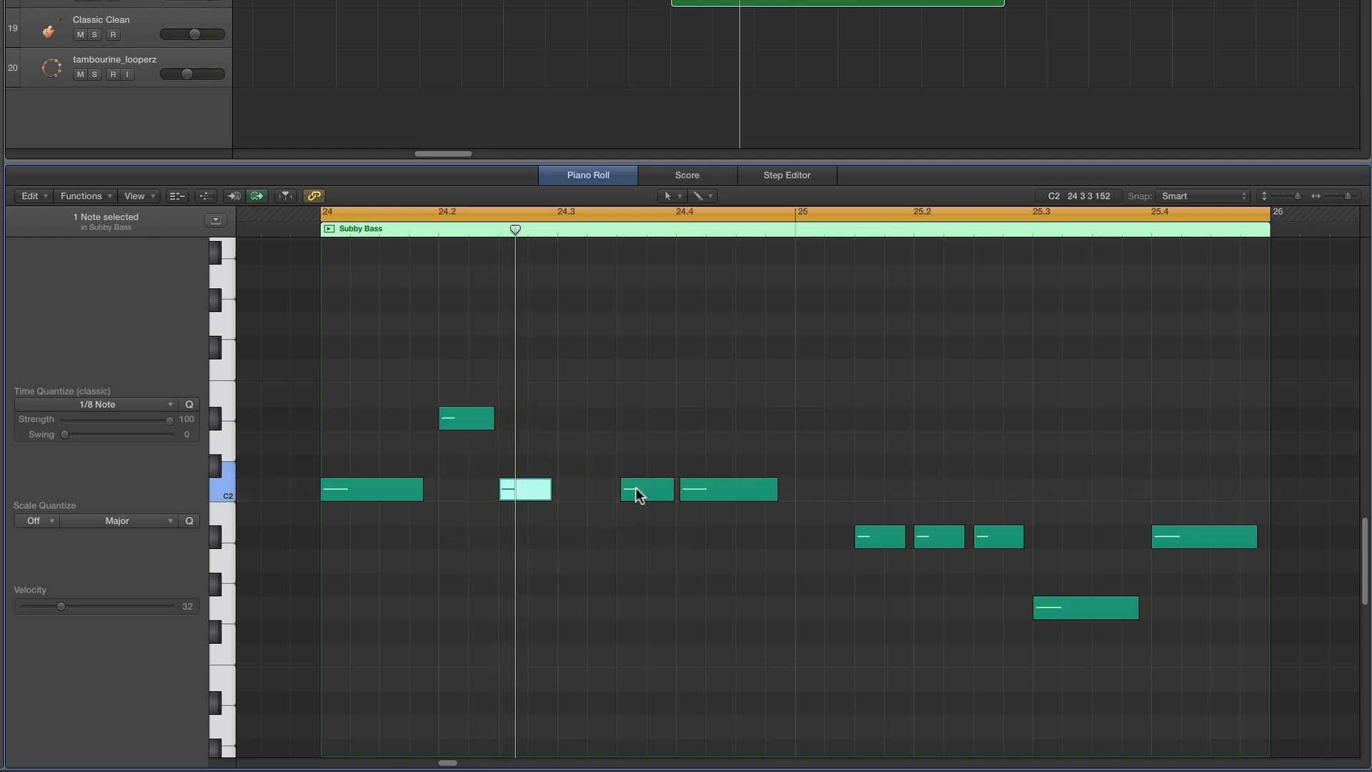
left_click_drag(637, 487, 574, 416)
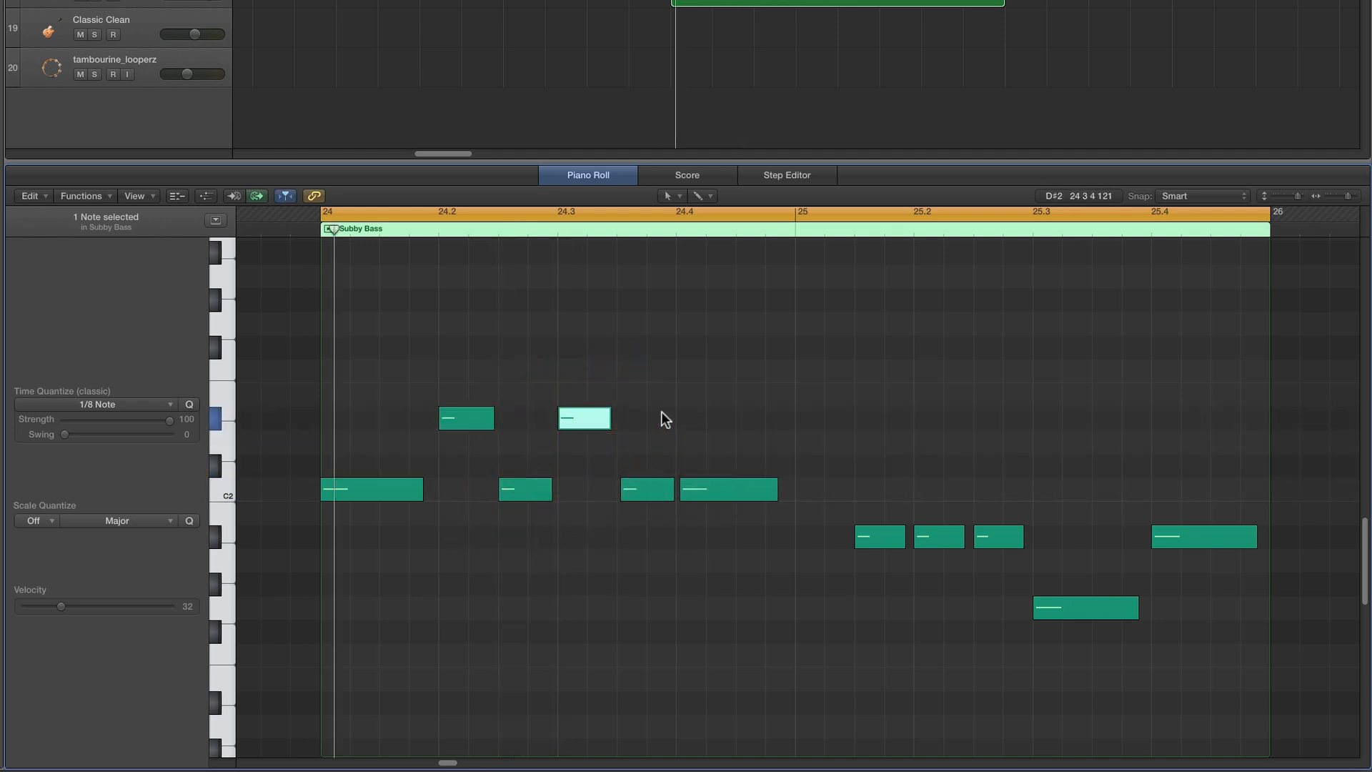
key("space")
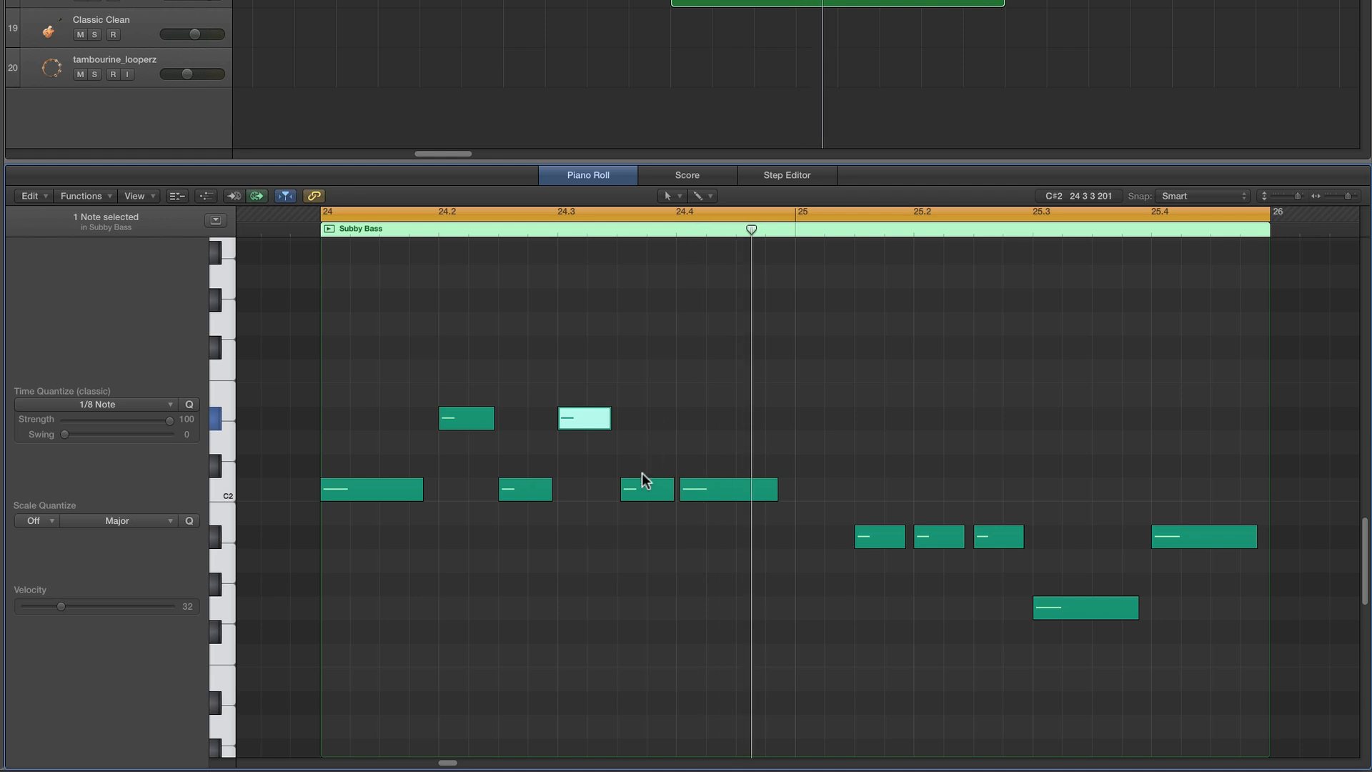
Raise the C2 note on the offbeat of beat 3 in bar 24 to D#2 and play back the loop
left_click_drag(643, 488, 641, 420)
key("space")
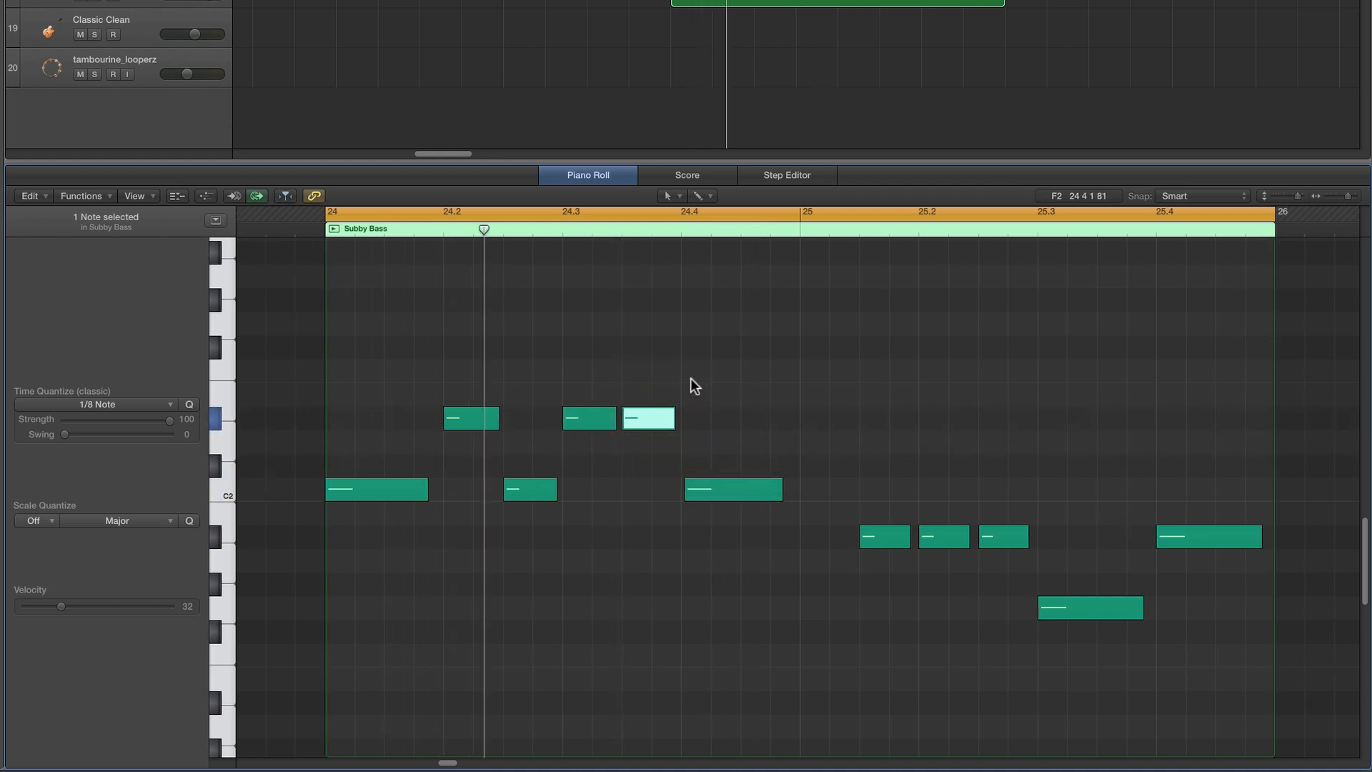
left_click(755, 380)
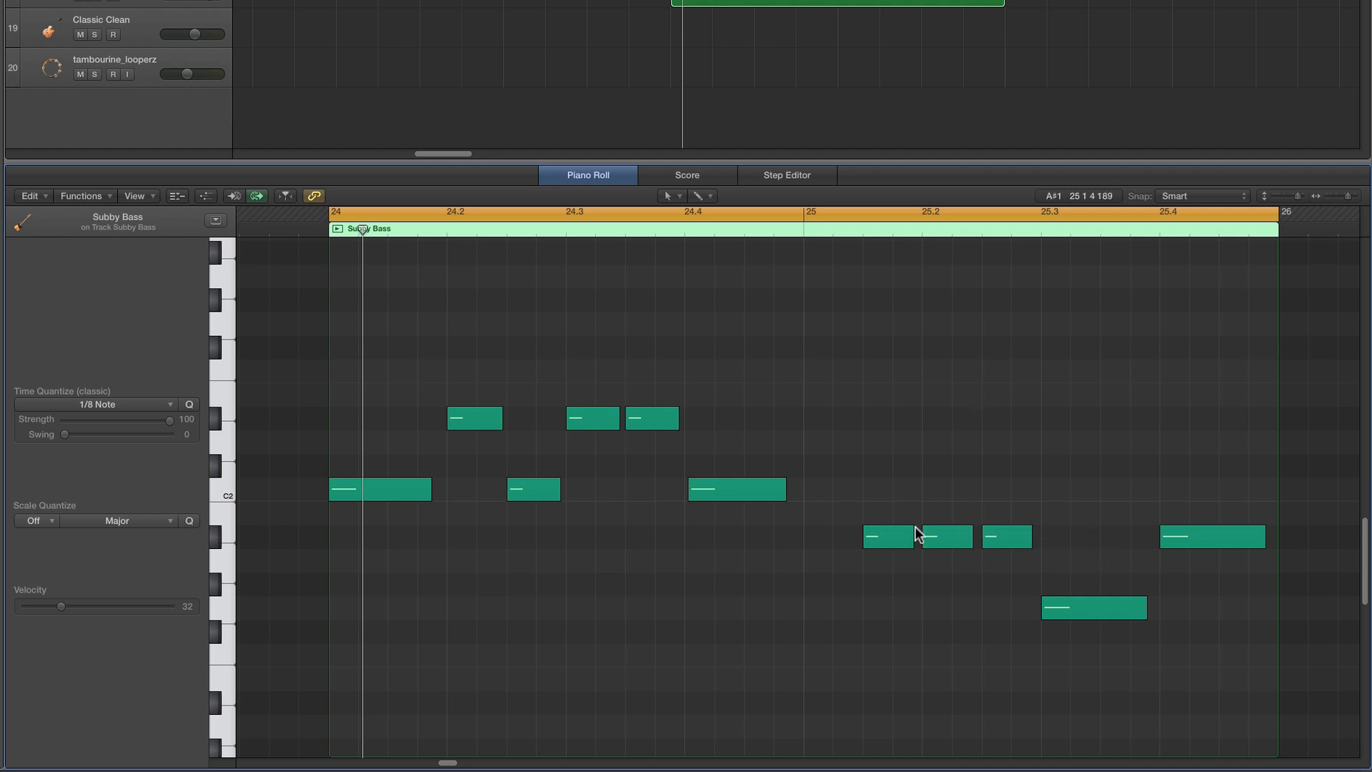
key("space")
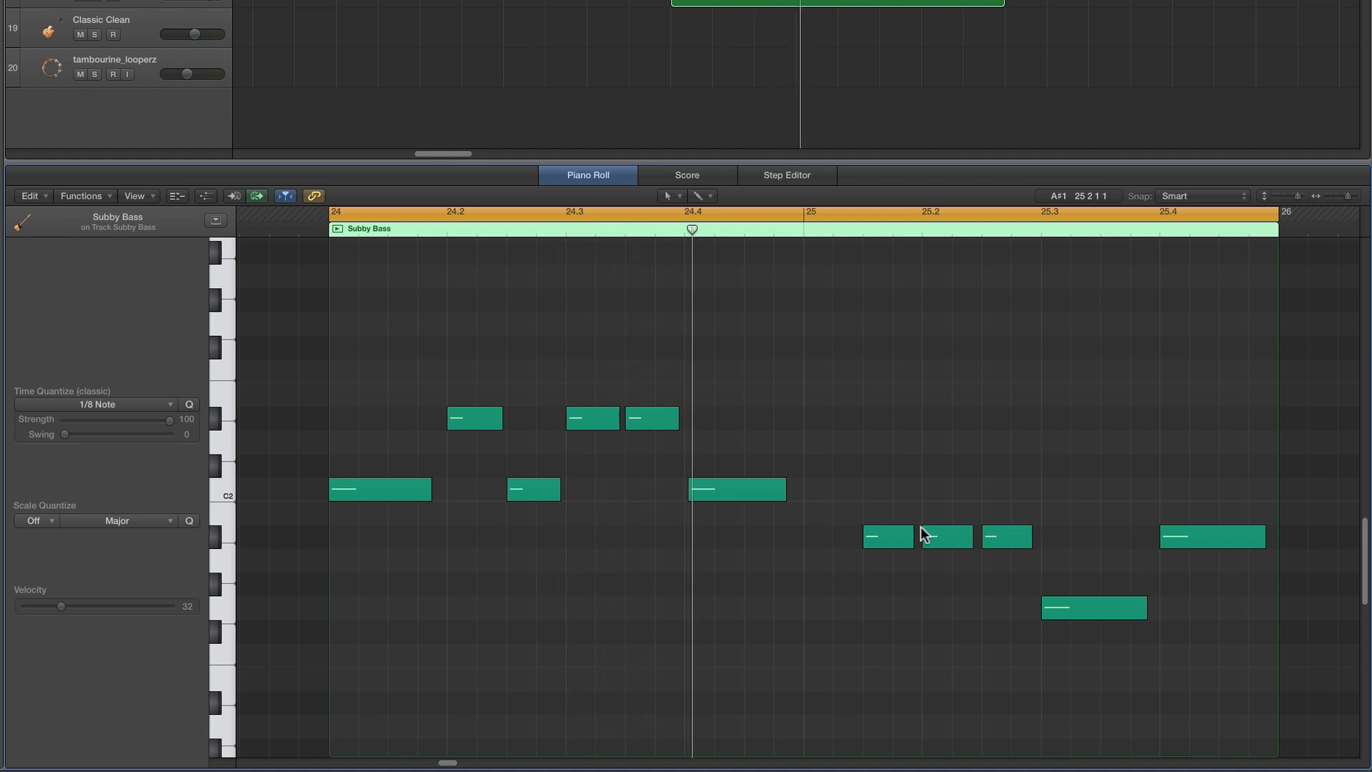
Raise the three A#1 notes in the first half of bar 25 to an ascending C2, D#2 and F2
left_click_drag(869, 527, 989, 556)
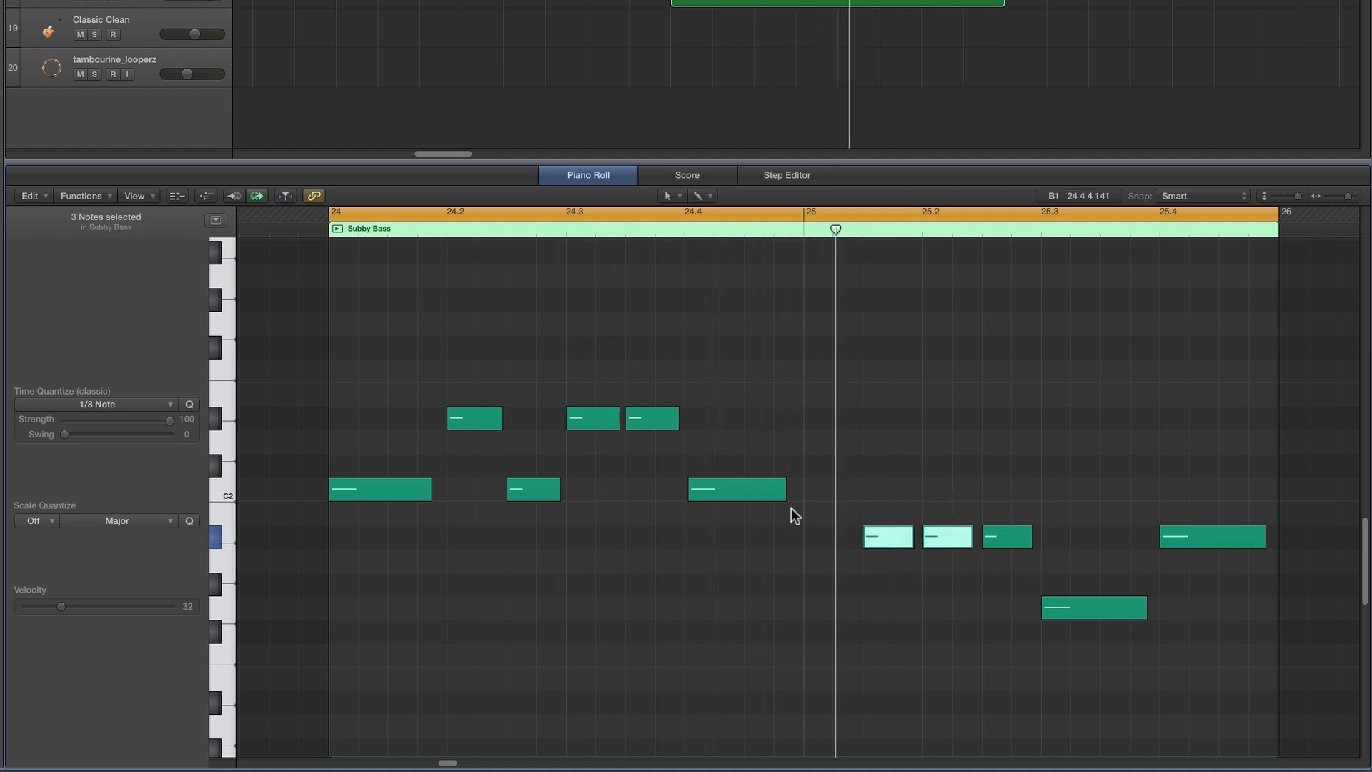
left_click_drag(836, 500, 995, 545)
left_click_drag(894, 528, 943, 428)
left_click(899, 520)
left_click_drag(999, 488, 998, 372)
Fill the second half of bar 25 with two short G1 notes and a longer G1, and delete the C2 note below the F2
mouse_move(1078, 608)
left_mouse_down()
mouse_move(1077, 545)
mouse_move(1077, 600)
left_mouse_up()
left_click_drag(1176, 538, 1117, 607)
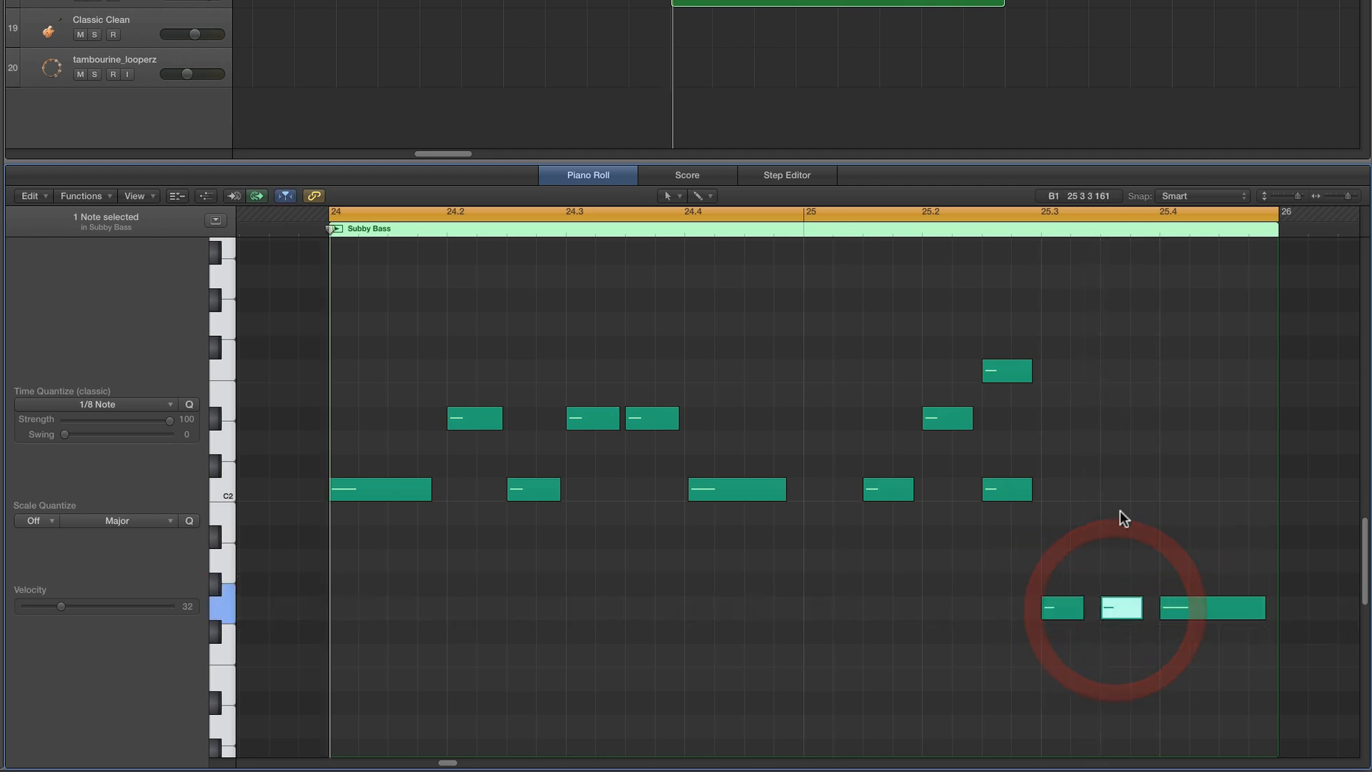
left_click(1013, 491)
key("Delete")
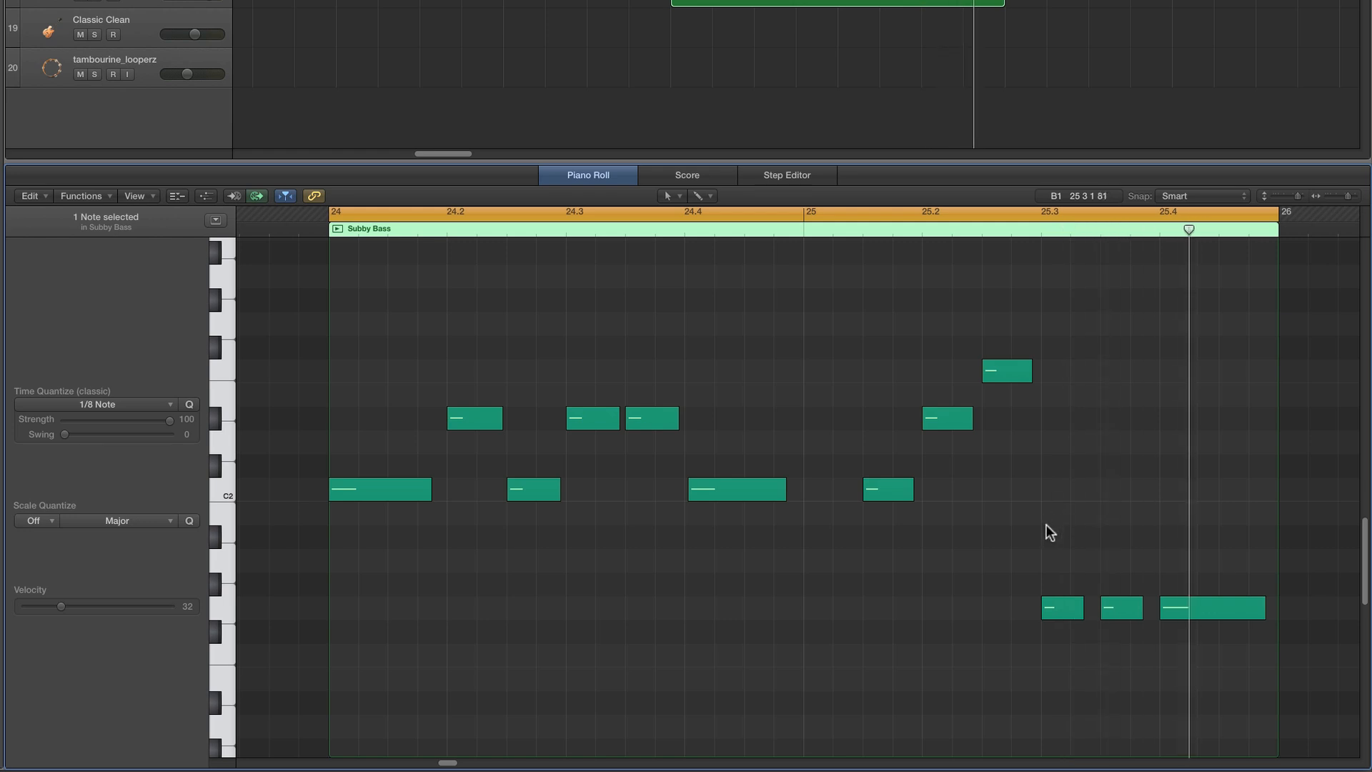
Raise the three G1 notes in the second half of bar 25 to G2
left_click_drag(1047, 531, 1189, 647)
left_click_drag(1069, 609, 1059, 337)
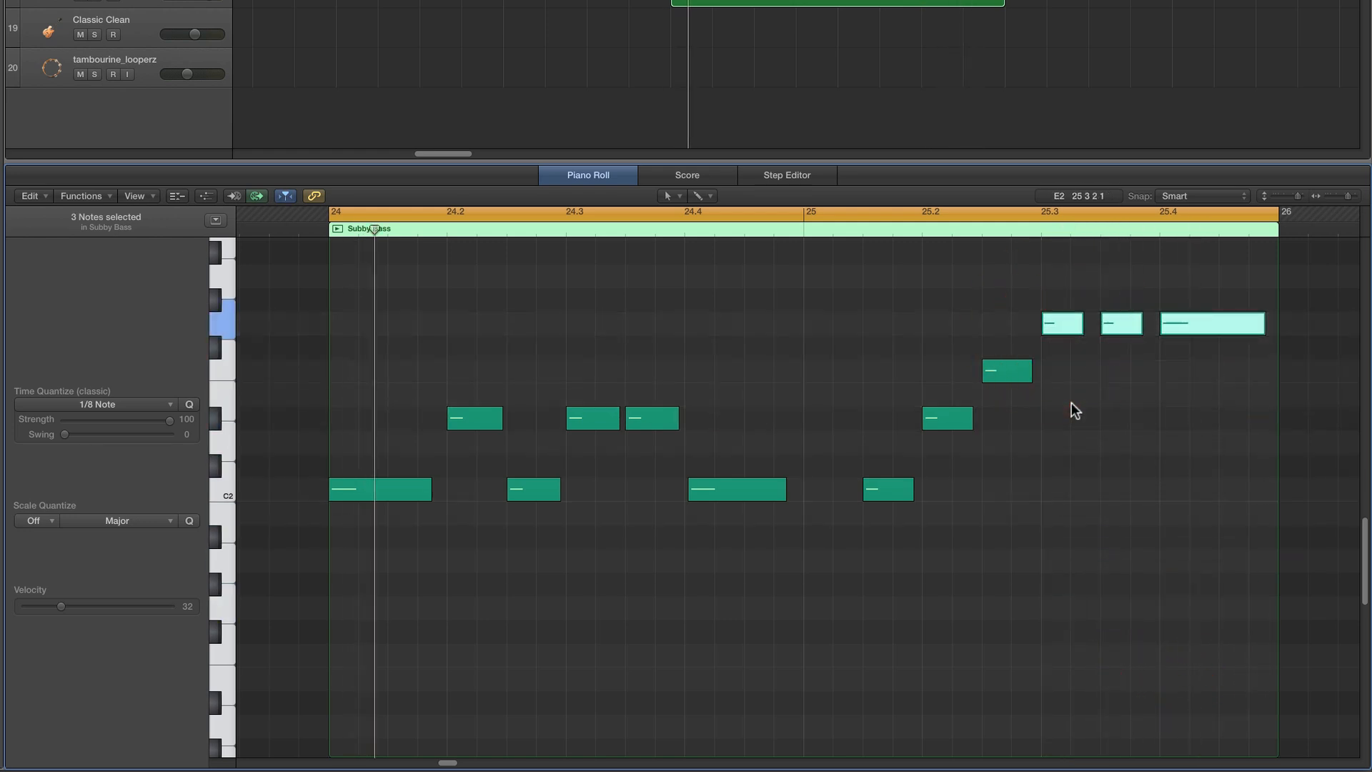
left_click(1071, 403)
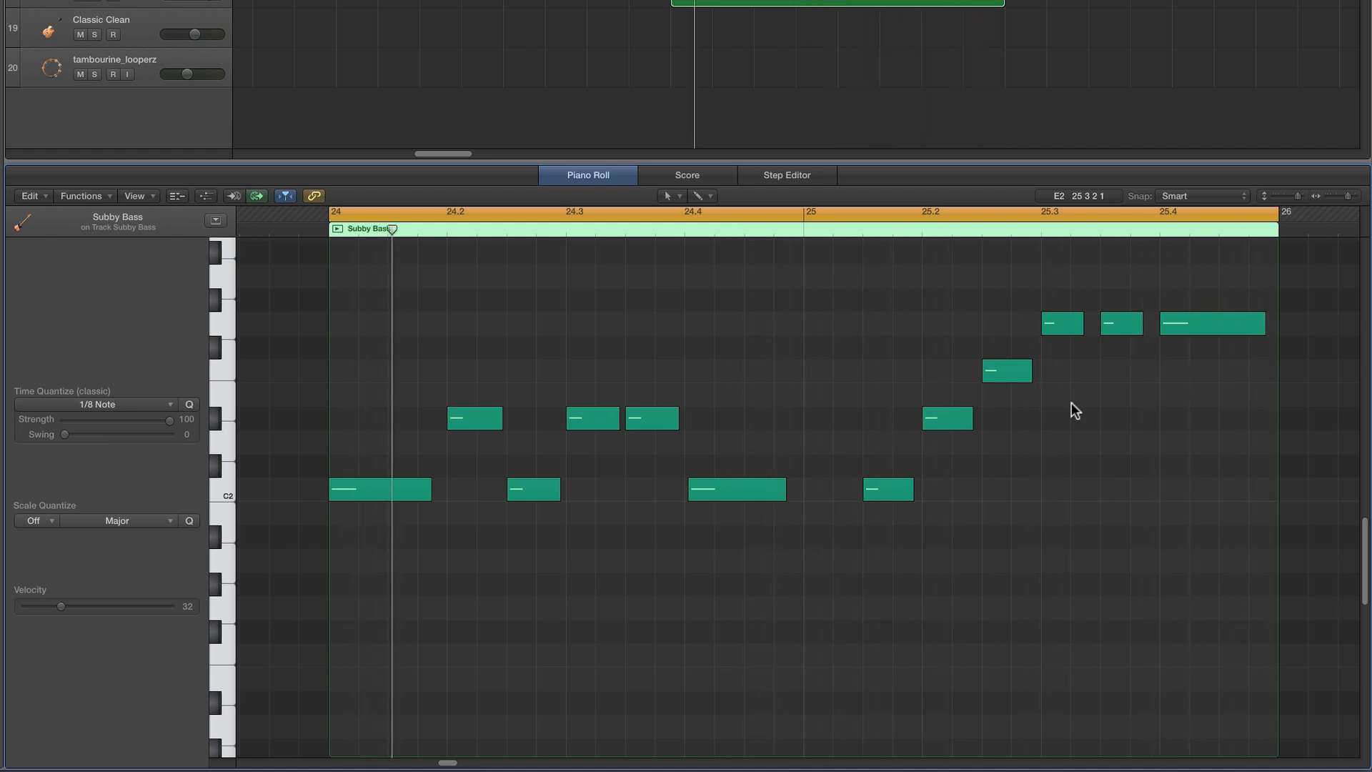
Delete the D#2 note on beat 3's offbeat in bar 24, lengthen the beat 3 D#2 to about 0.85 beats and play the loop
left_click(659, 423)
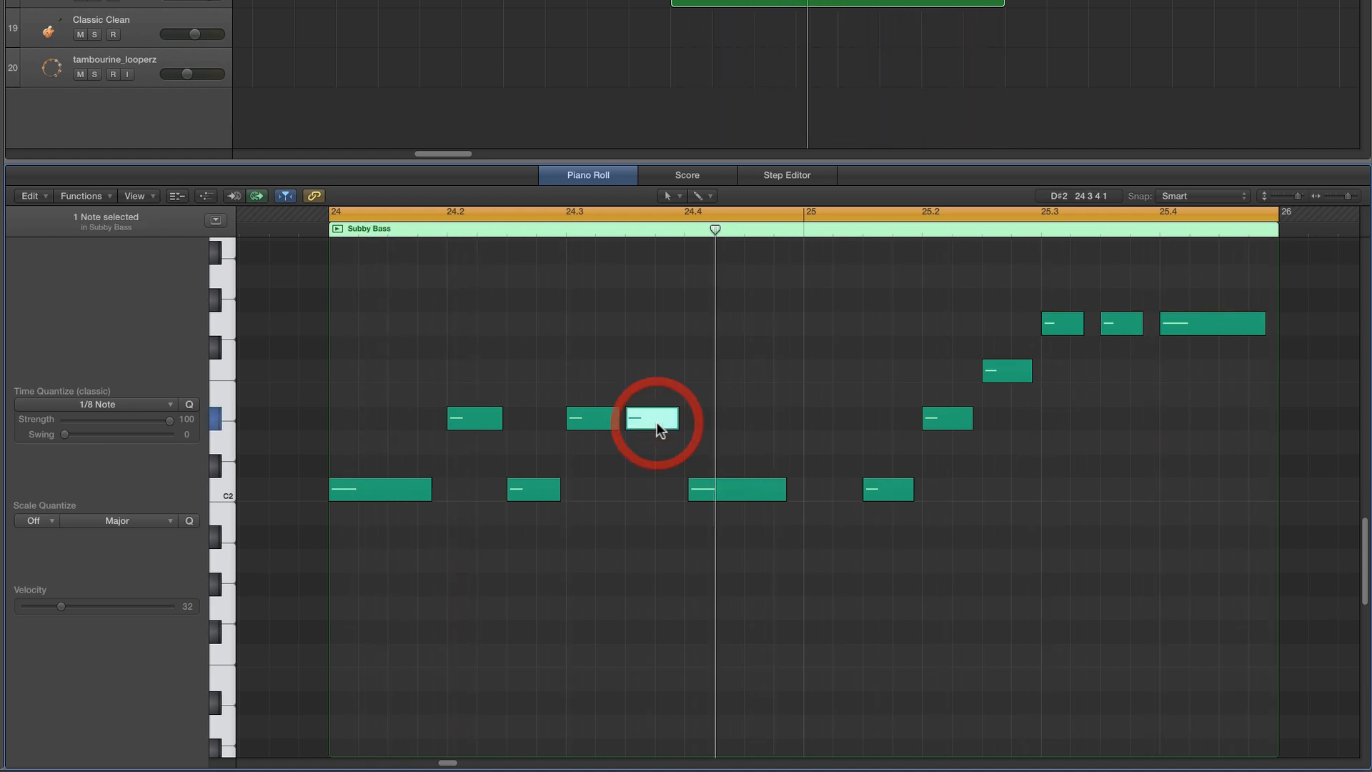
key("Delete")
left_click_drag(617, 420, 664, 457)
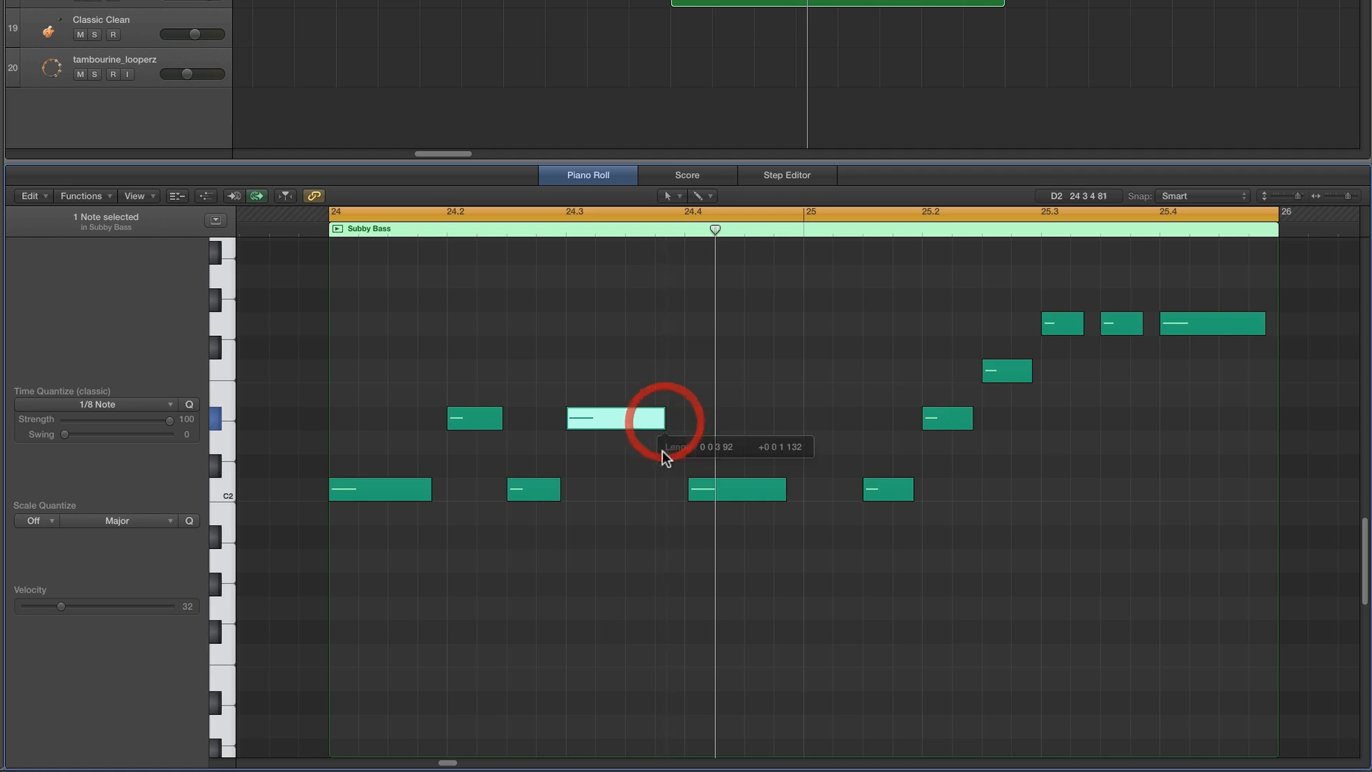
key("space")
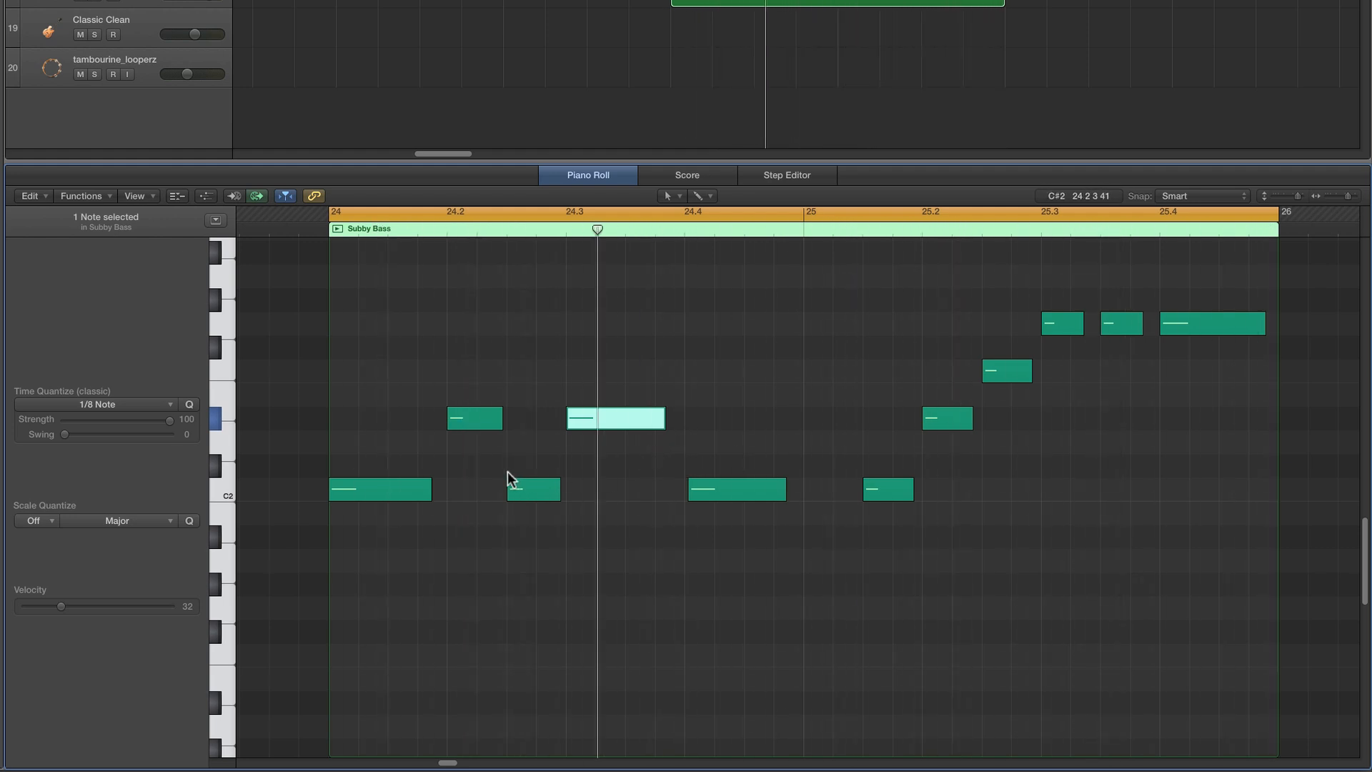
Try the first C2 note of bar 24 on beat 1's offbeat at about 0.4 beats, and move it back to beat 1
mouse_move(429, 490)
left_mouse_down()
mouse_move(391, 492)
mouse_move(439, 489)
left_mouse_up()
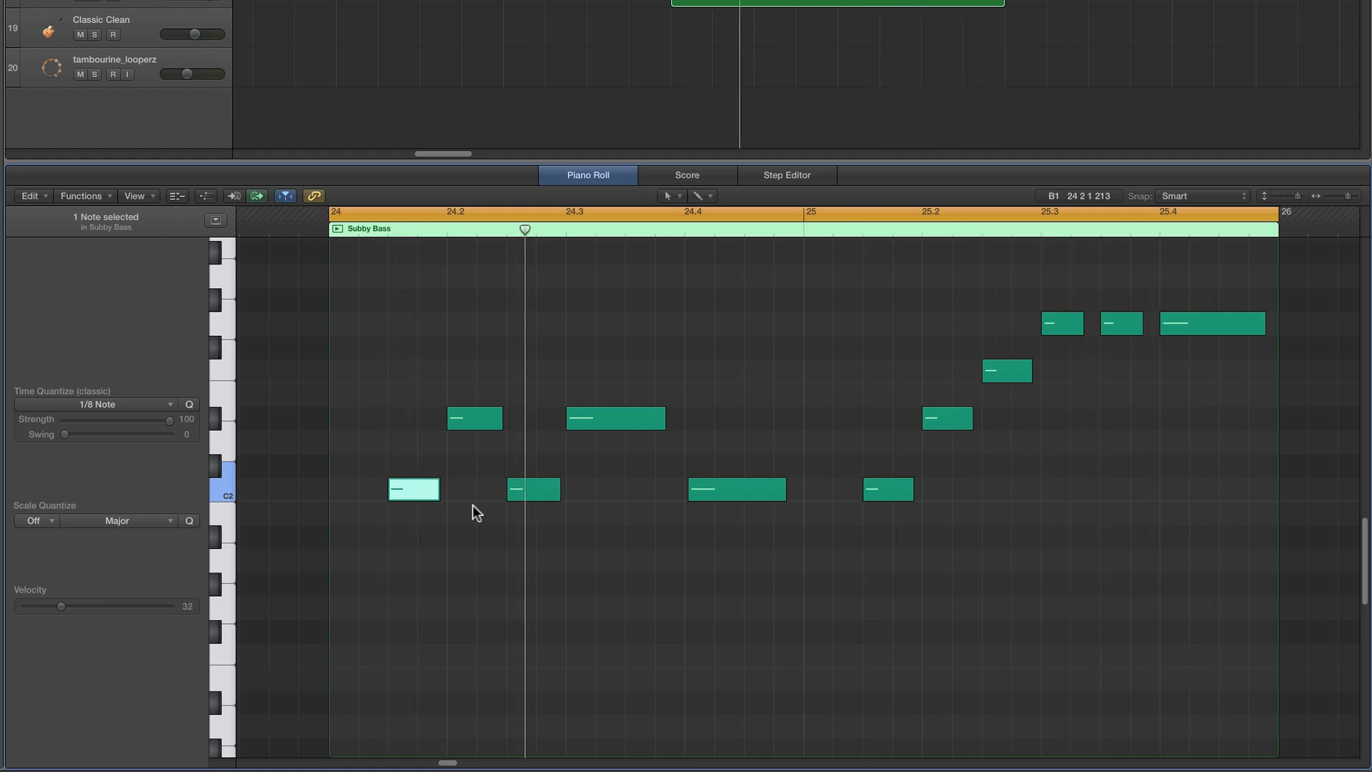
key("space")
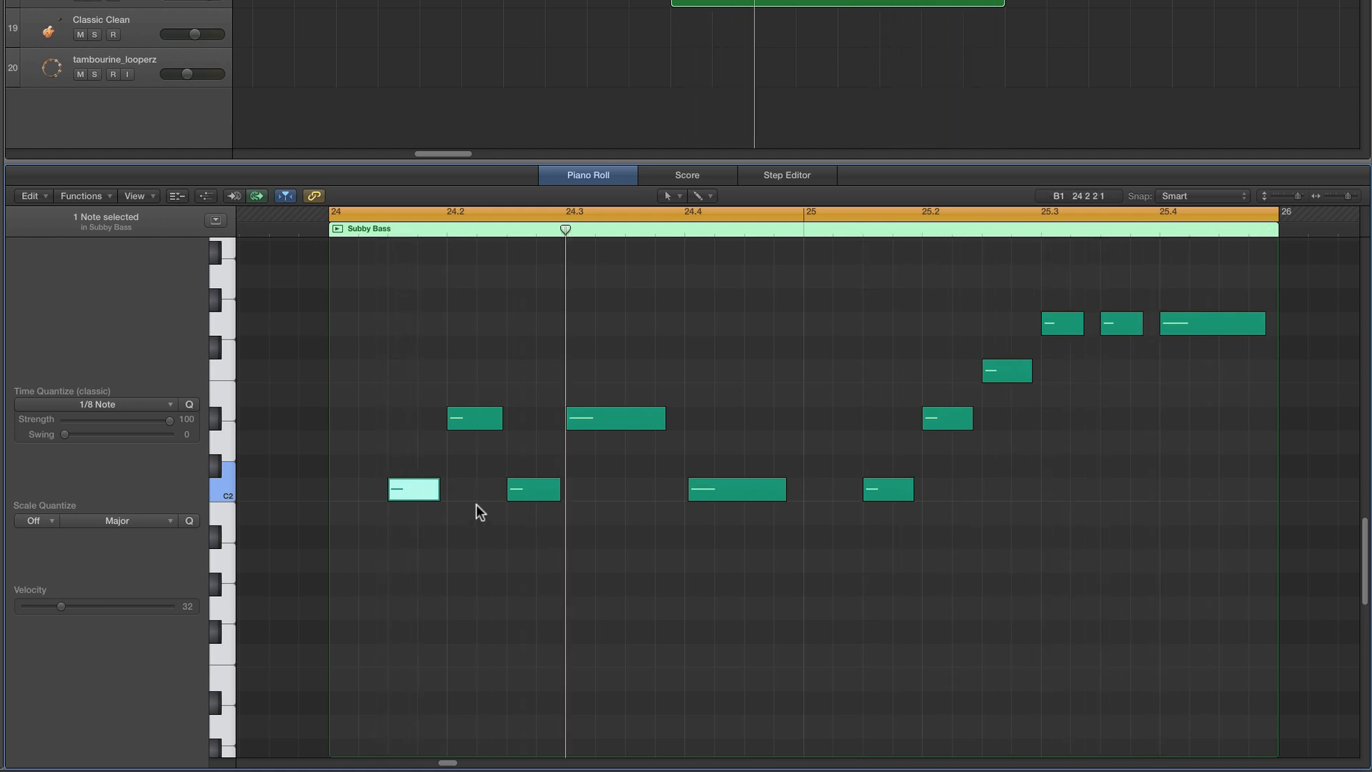
left_click_drag(414, 491, 353, 490)
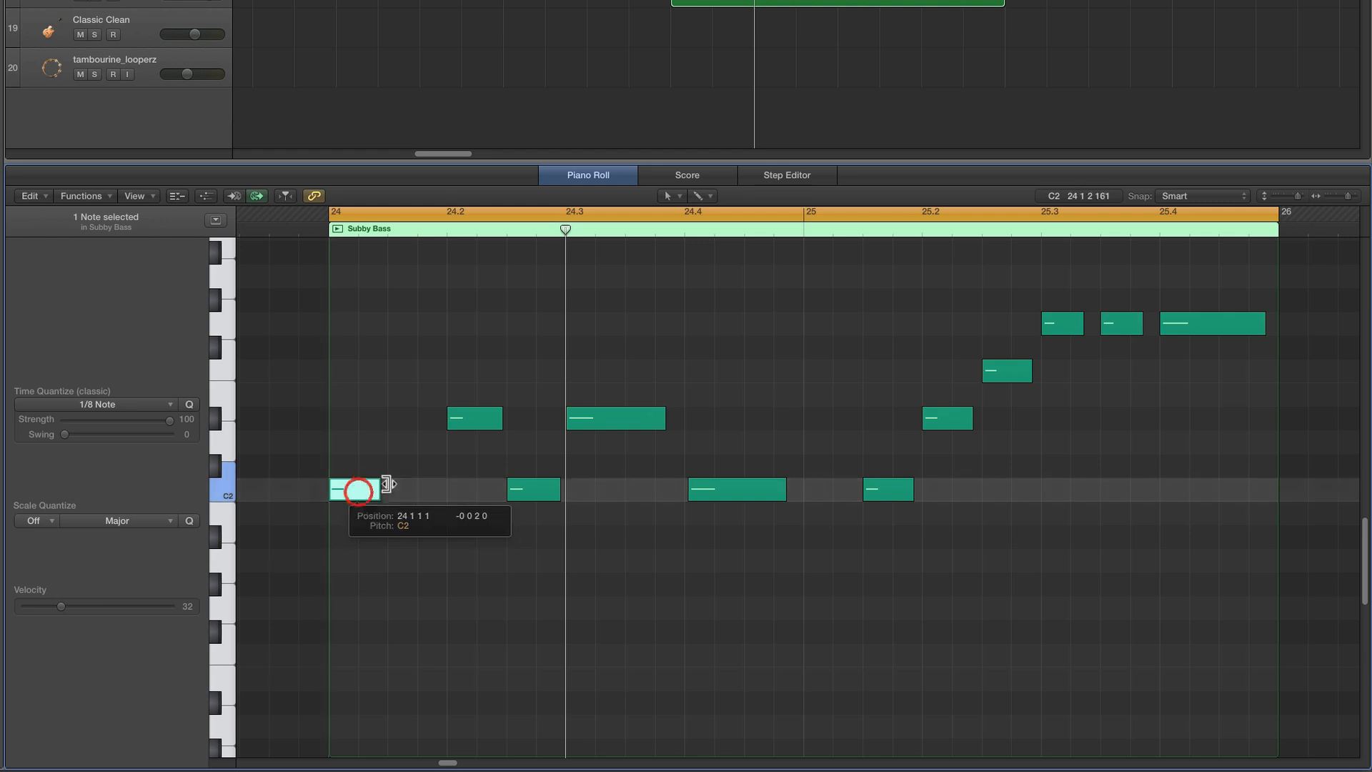
Delete the D#2 and C2 notes within beat 2 of bar 24 and lengthen the opening C2 note to about 1.35 beats
left_click(472, 420)
key("Delete")
left_click(521, 490)
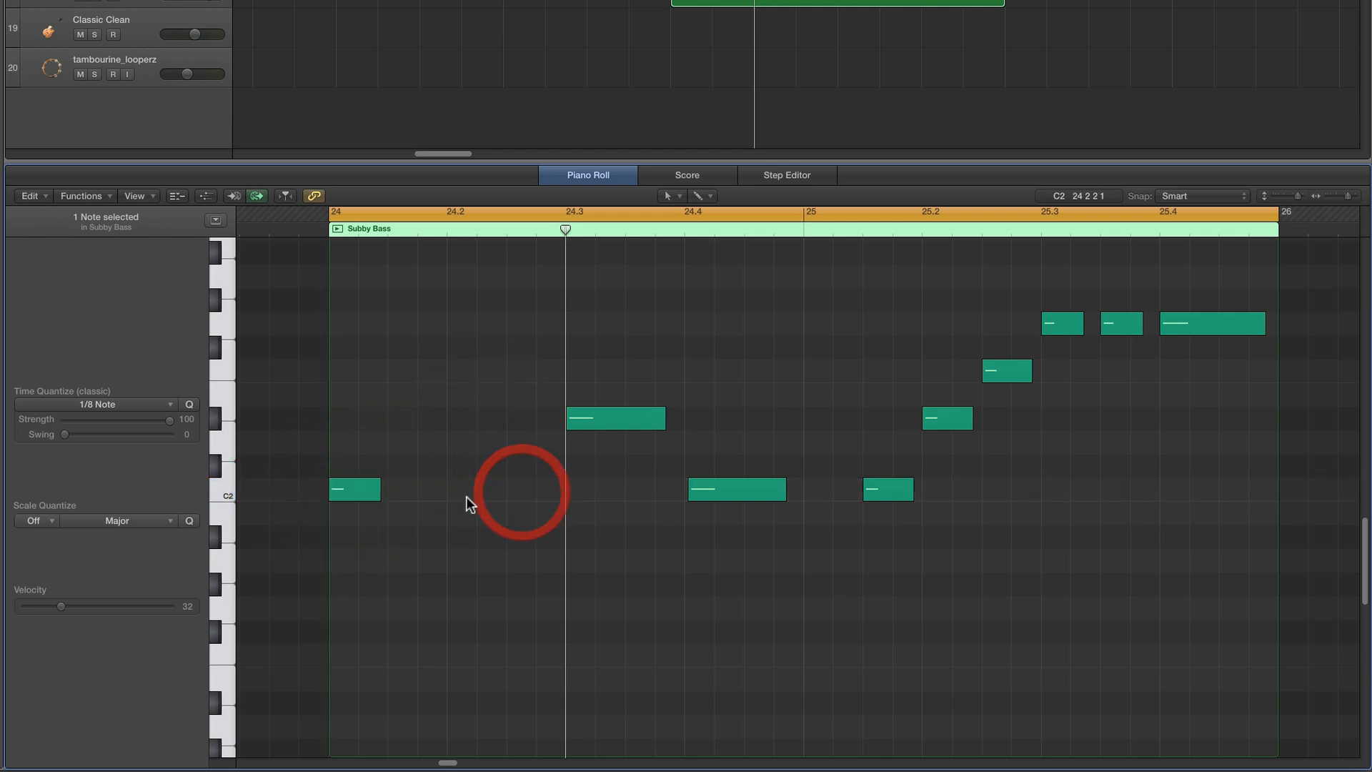
key("Delete")
left_click_drag(379, 493, 487, 501)
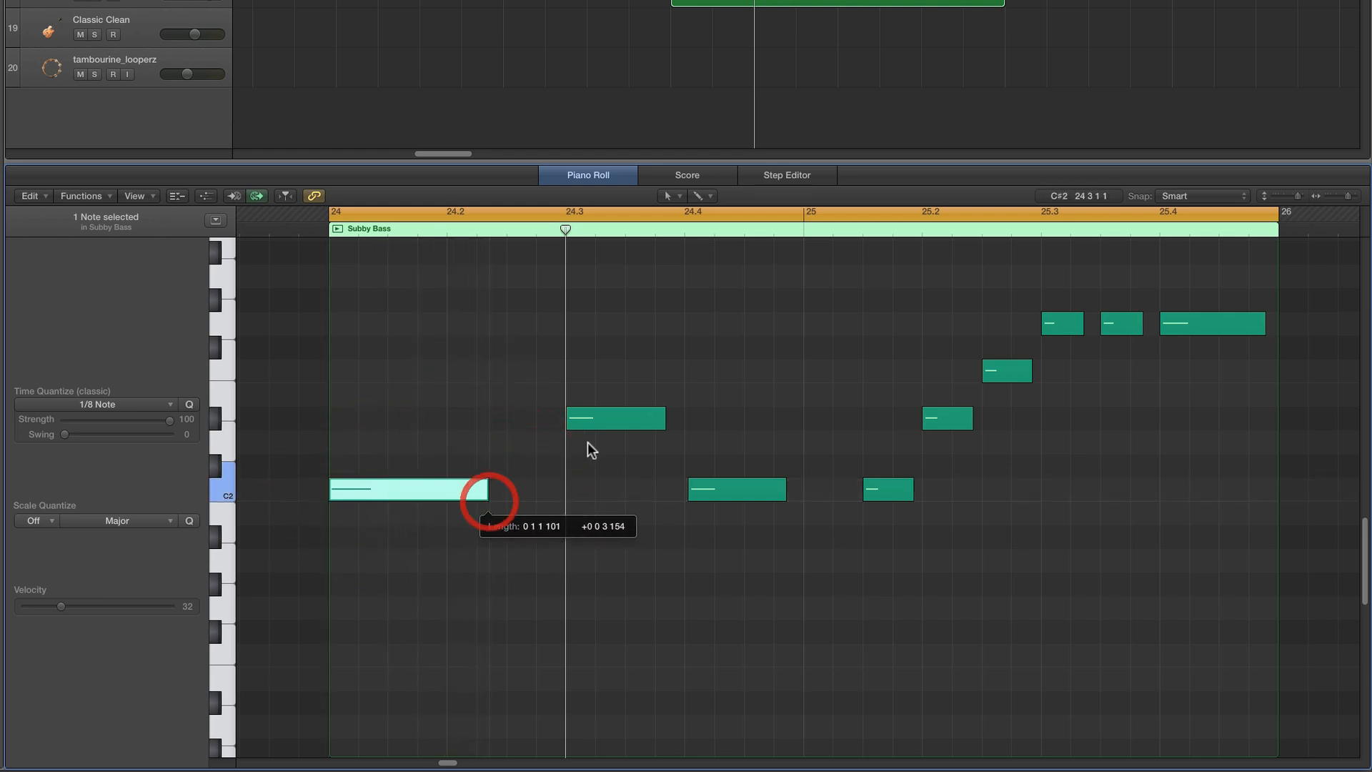
Merge the second half of bar 24 into one C2 note about 1.8 beats long and extend the opening C2 to about 1.4 beats
left_click_drag(591, 428, 749, 490)
left_click(715, 489)
key("Delete")
left_click(469, 527)
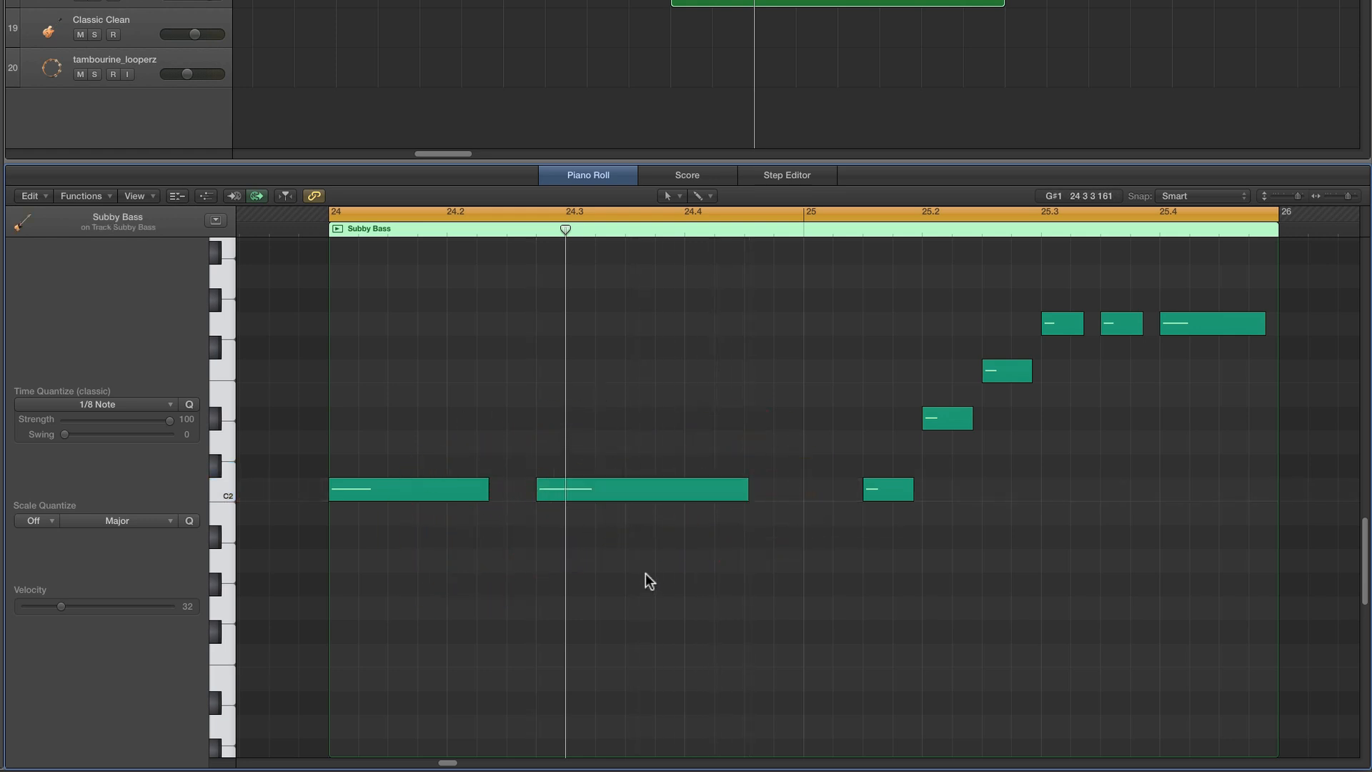
left_click_drag(489, 490, 497, 490)
Fill beats 1 and 2 of bar 25 with four eighth-spaced A#1 notes, about 0.4 beats each, and lengthen the opening C2 to about 1.5 beats
left_click_drag(876, 490, 882, 530)
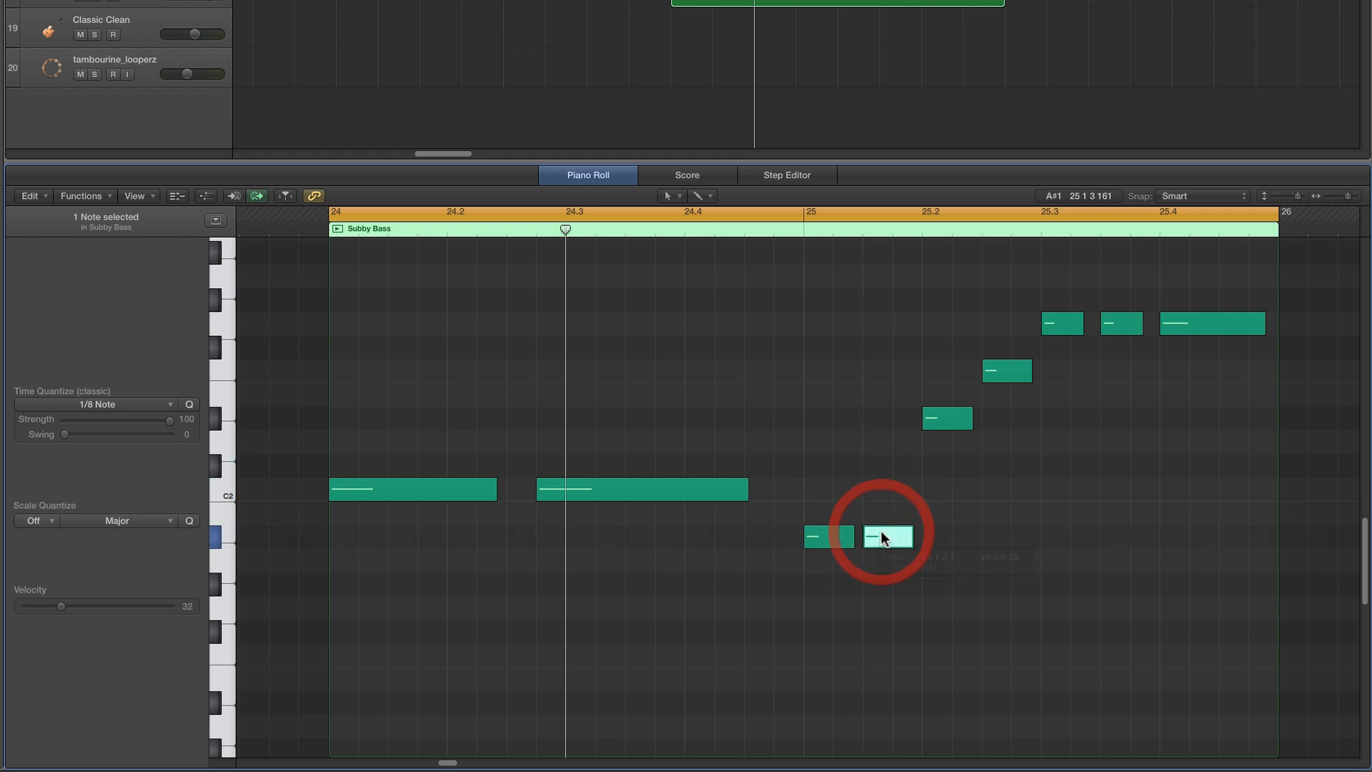
left_click_drag(946, 422, 947, 532)
left_click_drag(1001, 370, 845, 546)
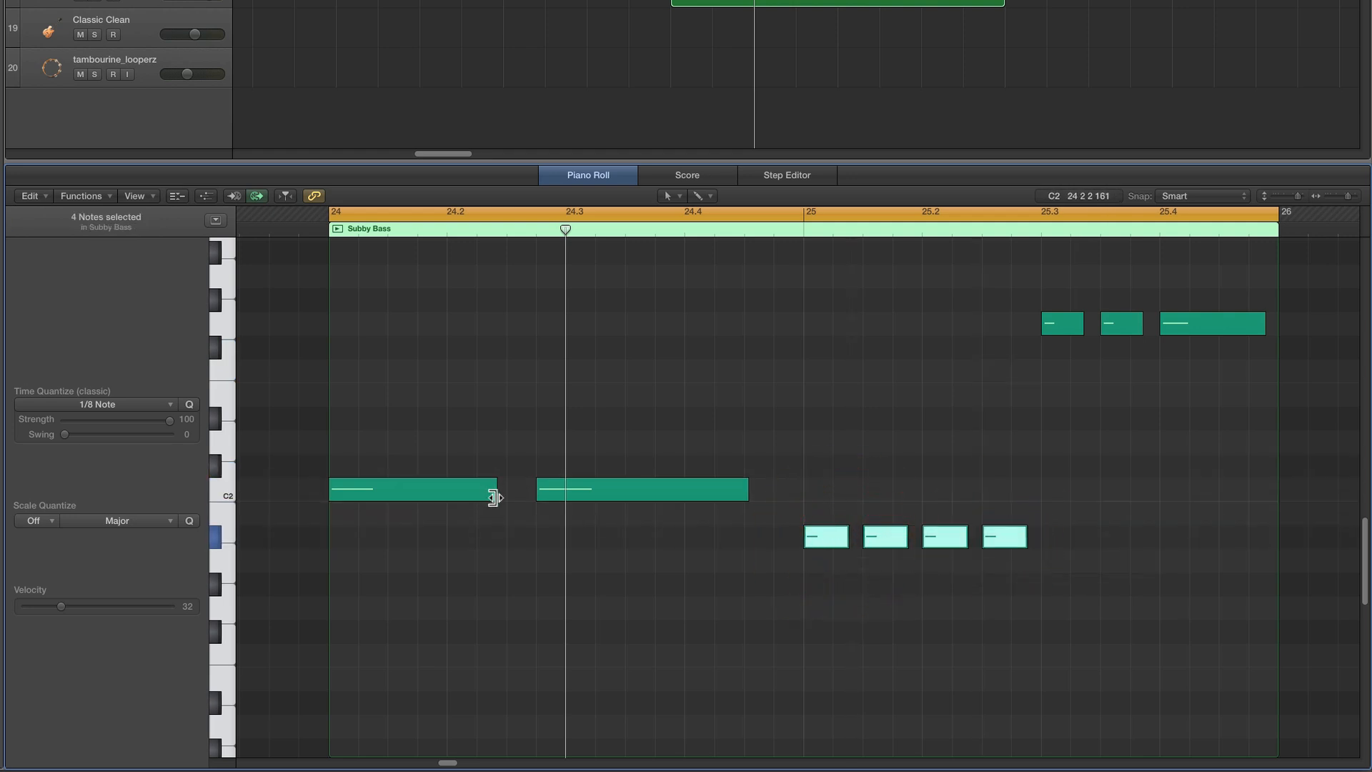
left_click_drag(496, 493, 508, 498)
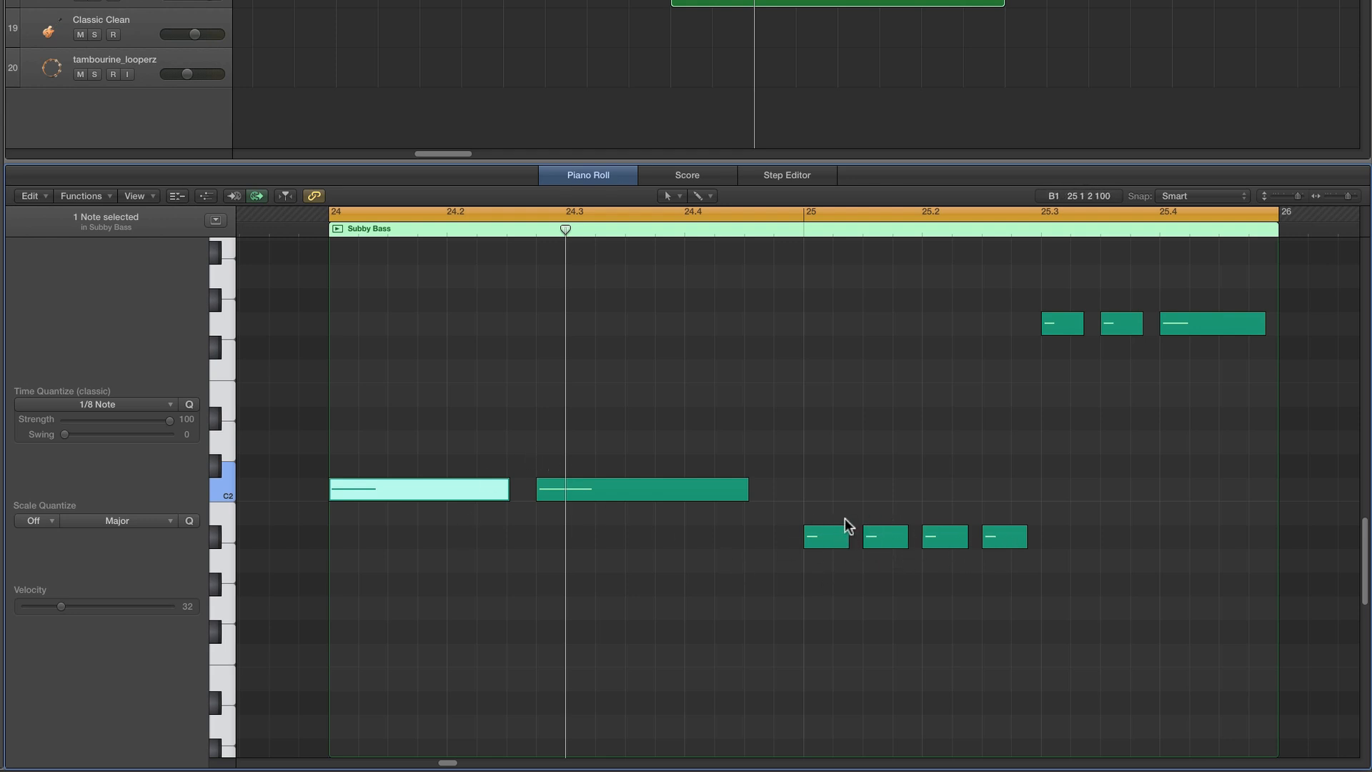
Rework the second half of bar 25 into a G1 of about 0.8 beats on beat 3 and an A#1 on beat 4, and play the loop
left_click_drag(1062, 323, 1139, 606)
left_click(1113, 324)
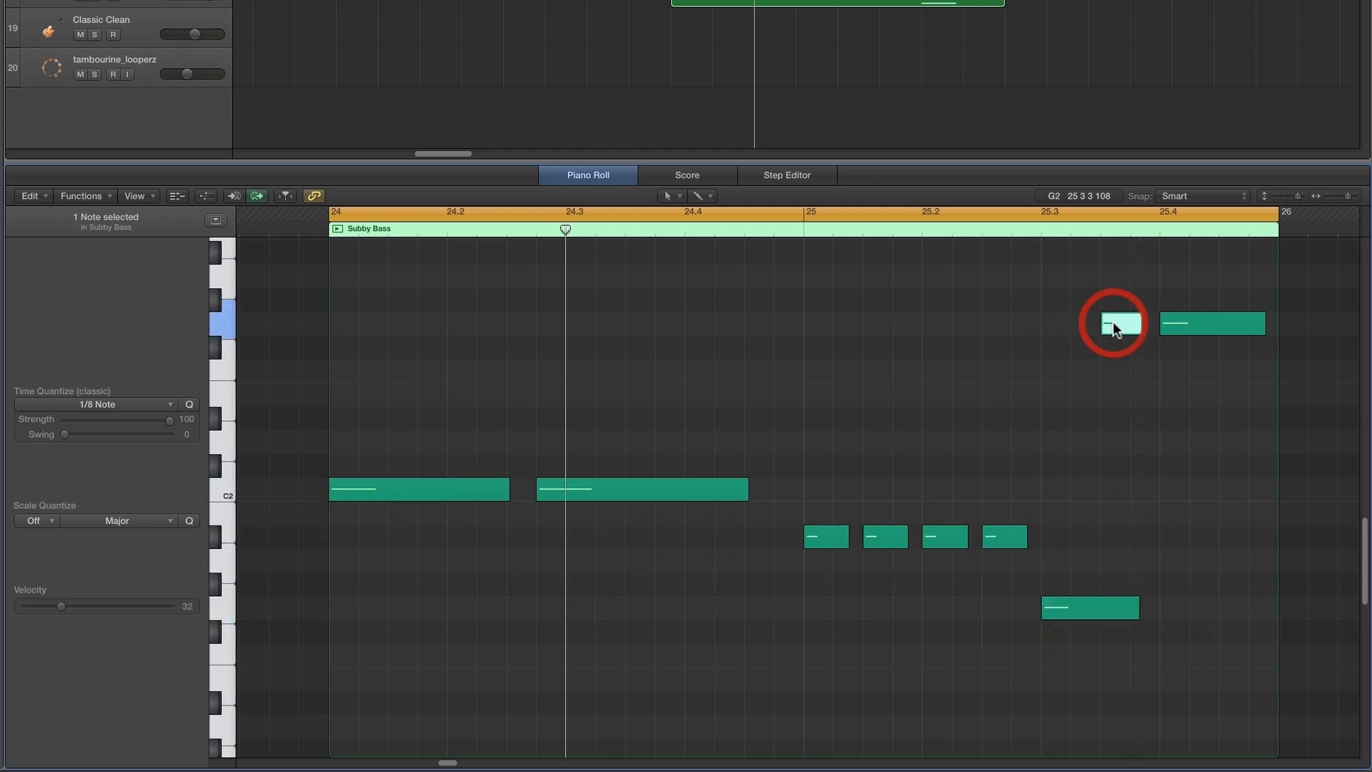
key("Delete")
left_click_drag(1189, 323, 1189, 526)
key("space")
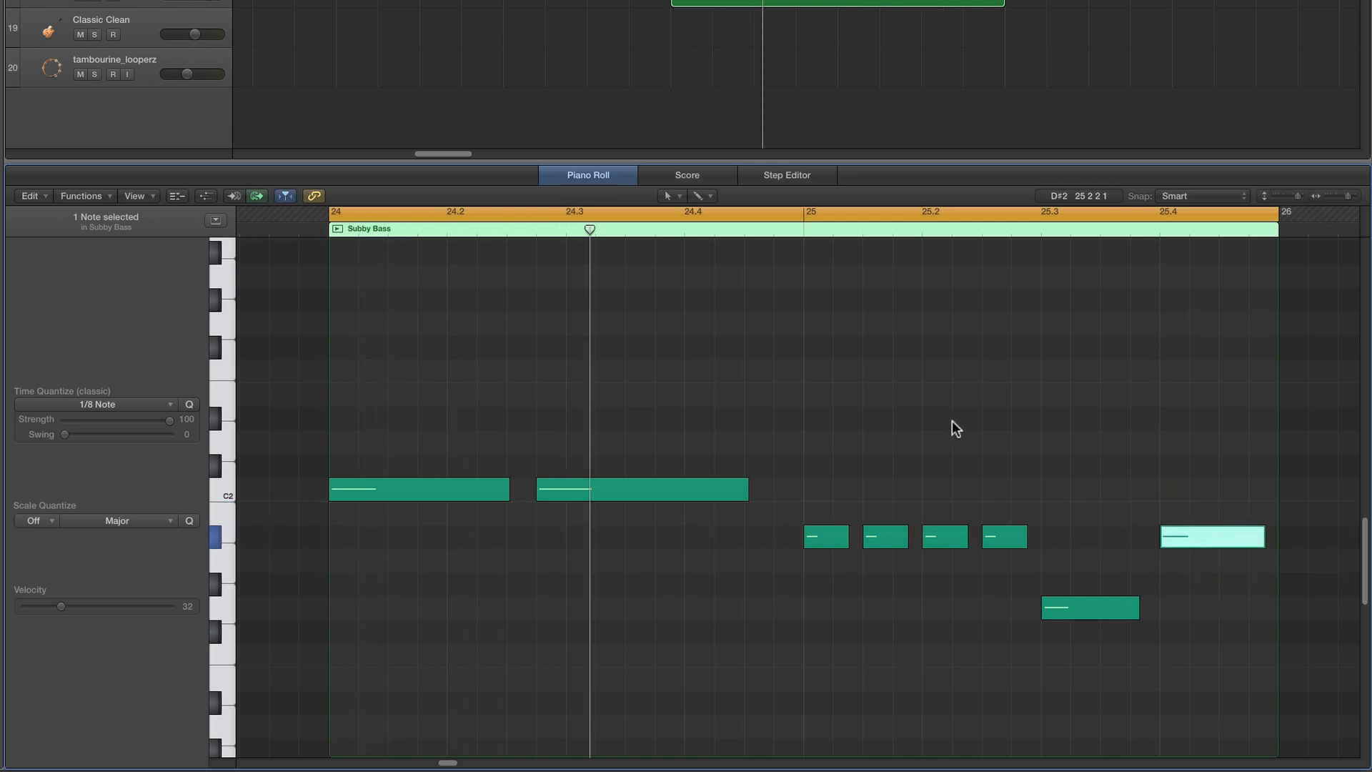
Start the second C2 note exactly on beat 3 of bar 24, make both C2 notes about 1.6 beats long and play the loop
left_click_drag(569, 489, 598, 491)
left_click_drag(775, 492, 757, 492)
left_click_drag(509, 490, 524, 489)
left_click(526, 444)
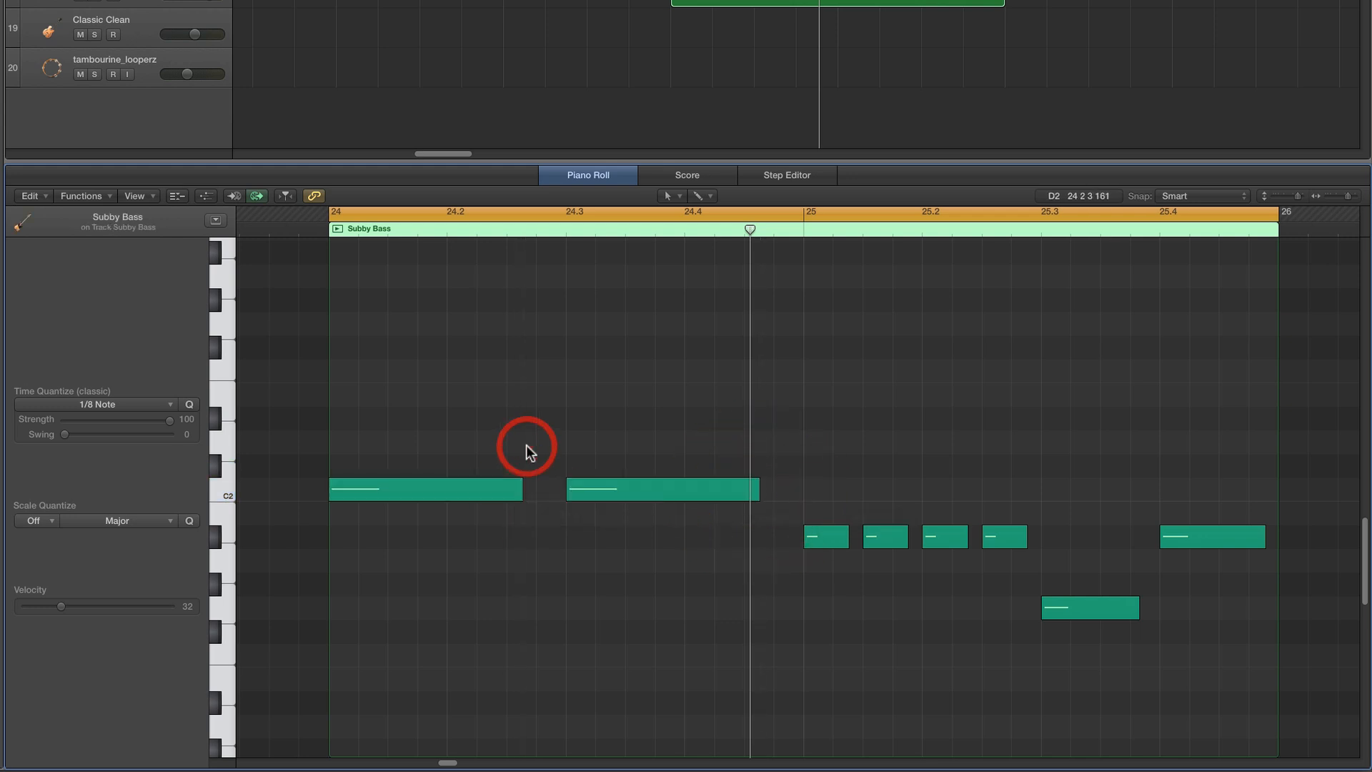
key("space")
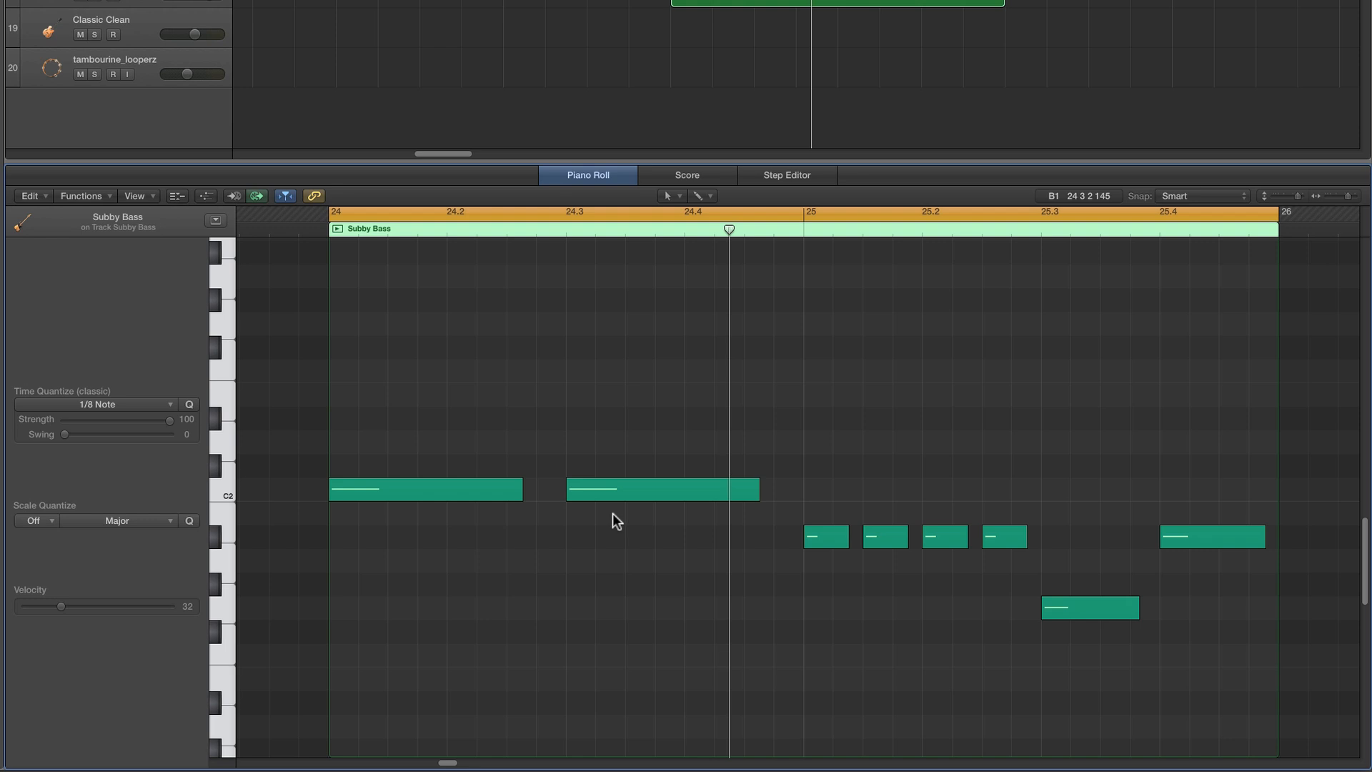
Open the Subby Bass track's Channel EQ and switch its high-cut band off and on again
scroll(491, 489, "right", 1)
scroll(486, 489, "up", 1)
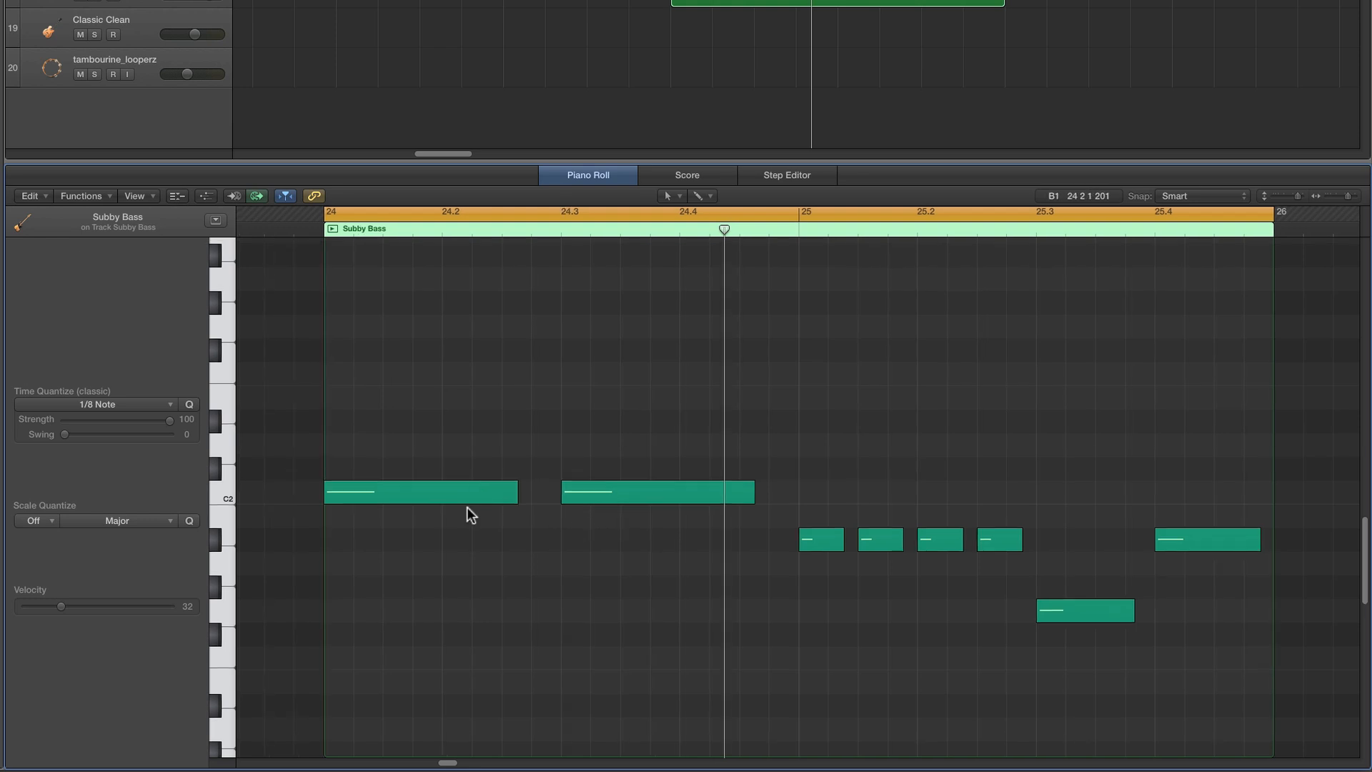
scroll(466, 508, "left", 1)
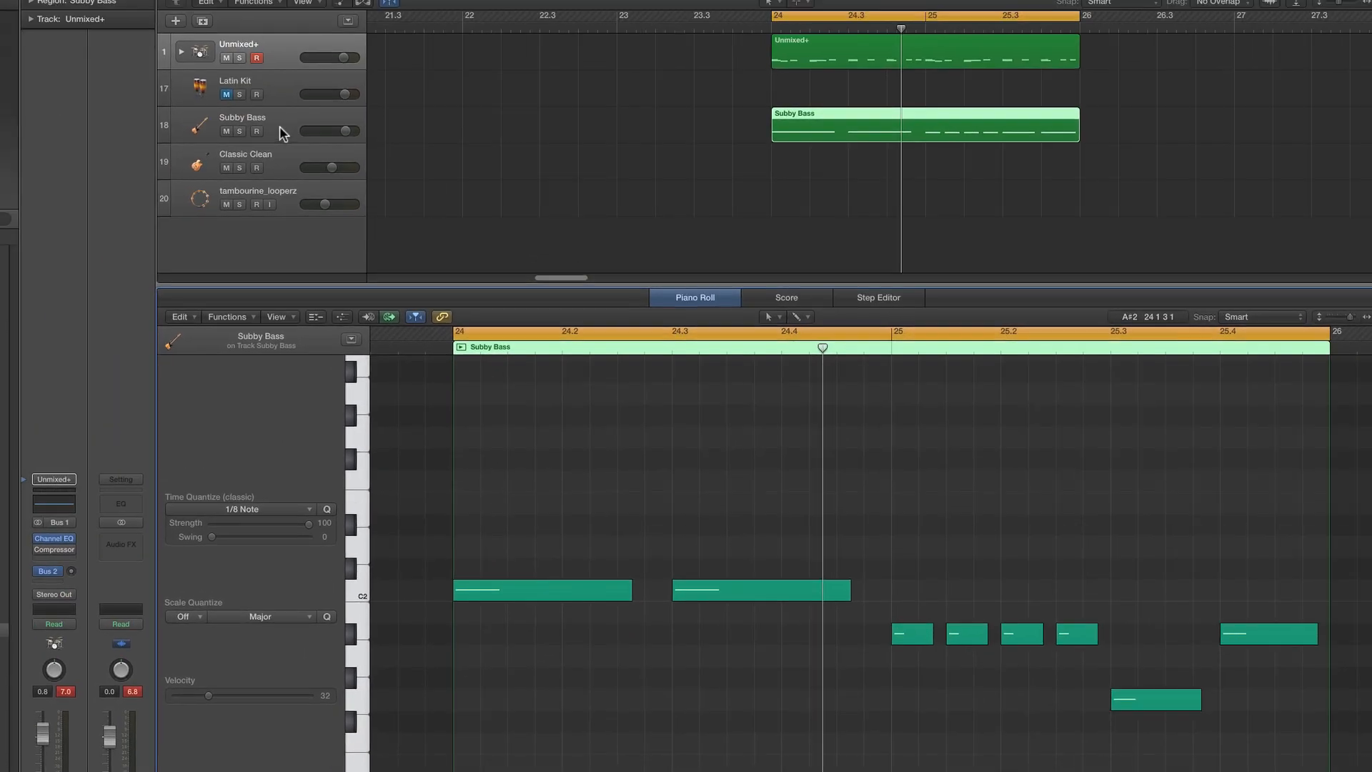
left_click(280, 128)
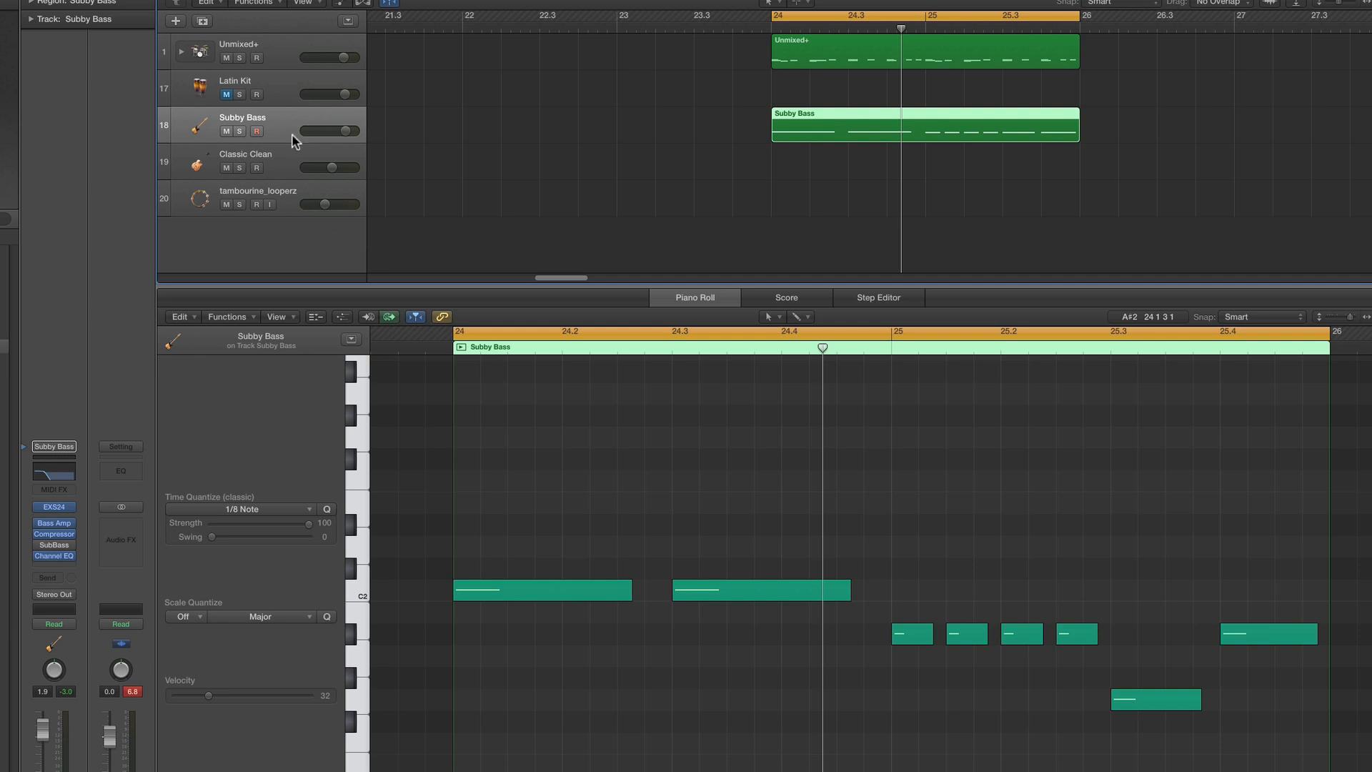
left_click(59, 474)
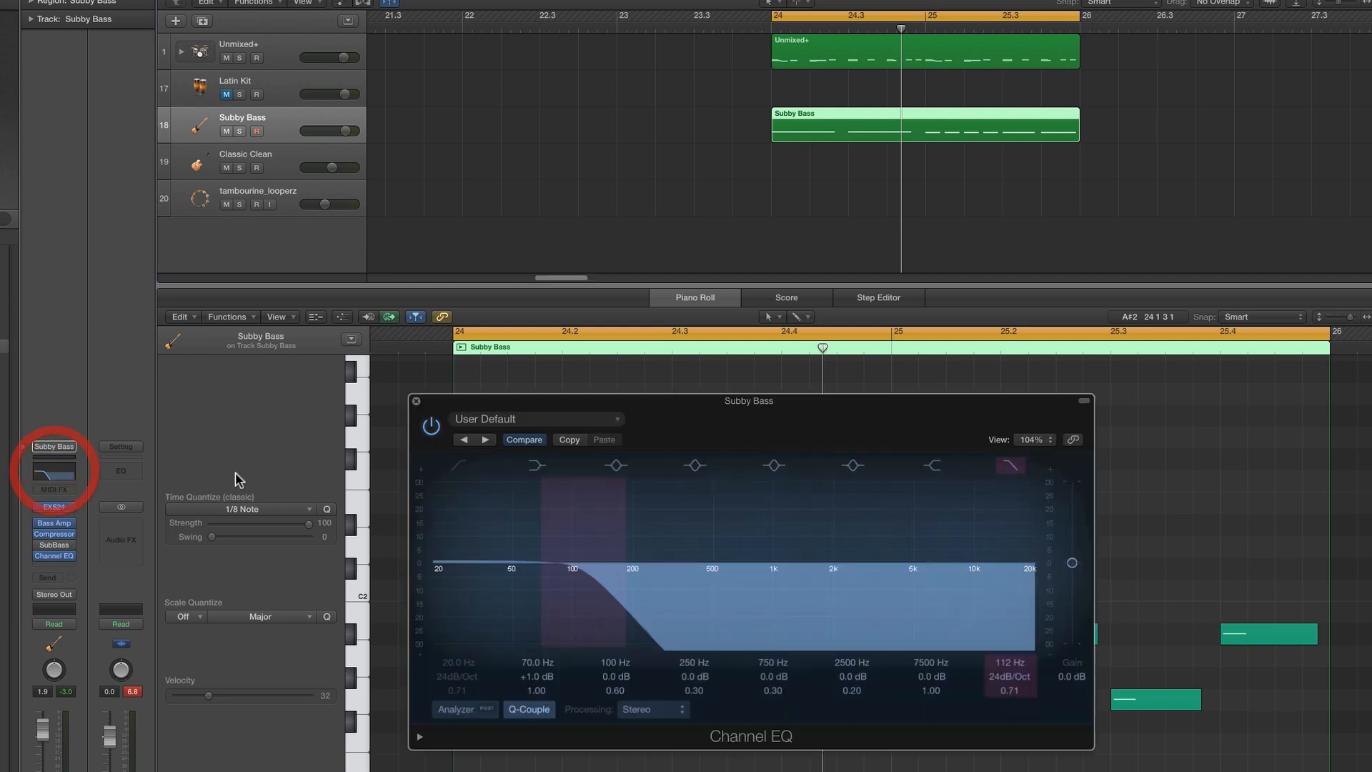
left_click(1016, 471)
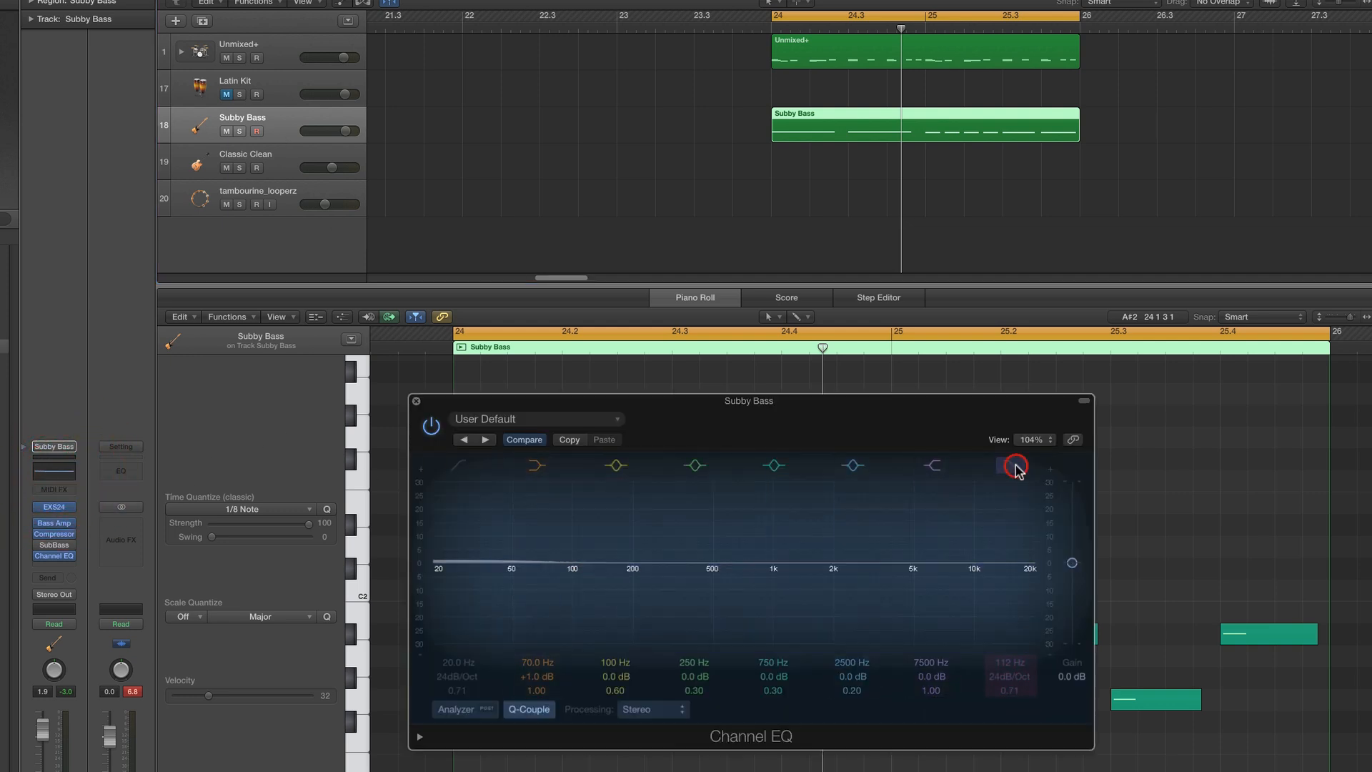
left_click(1015, 467)
Try changing the Channel EQ's high-cut frequency, undo the change, close the equalizer and play the loop
left_click_drag(1003, 667, 1003, 673)
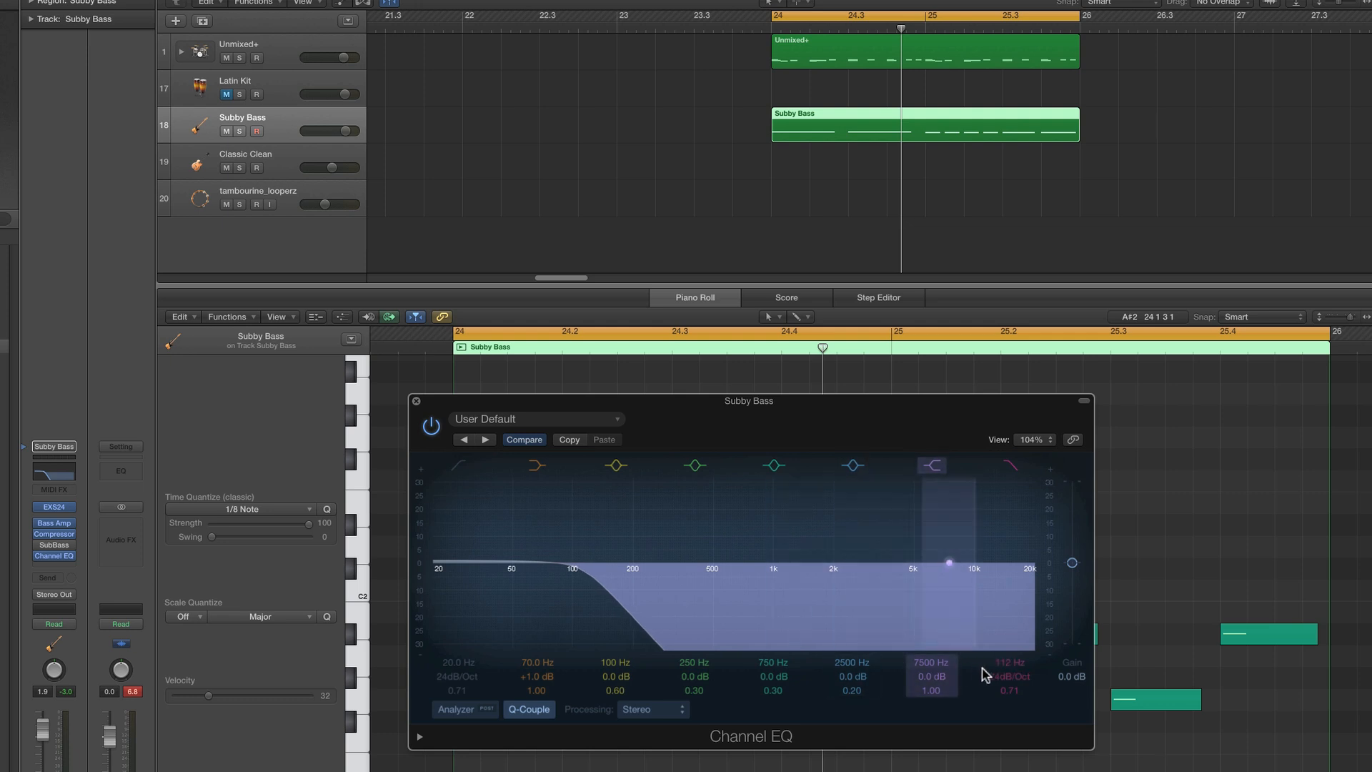
double_click(1010, 661)
type("280")
key("Return")
key("super+z")
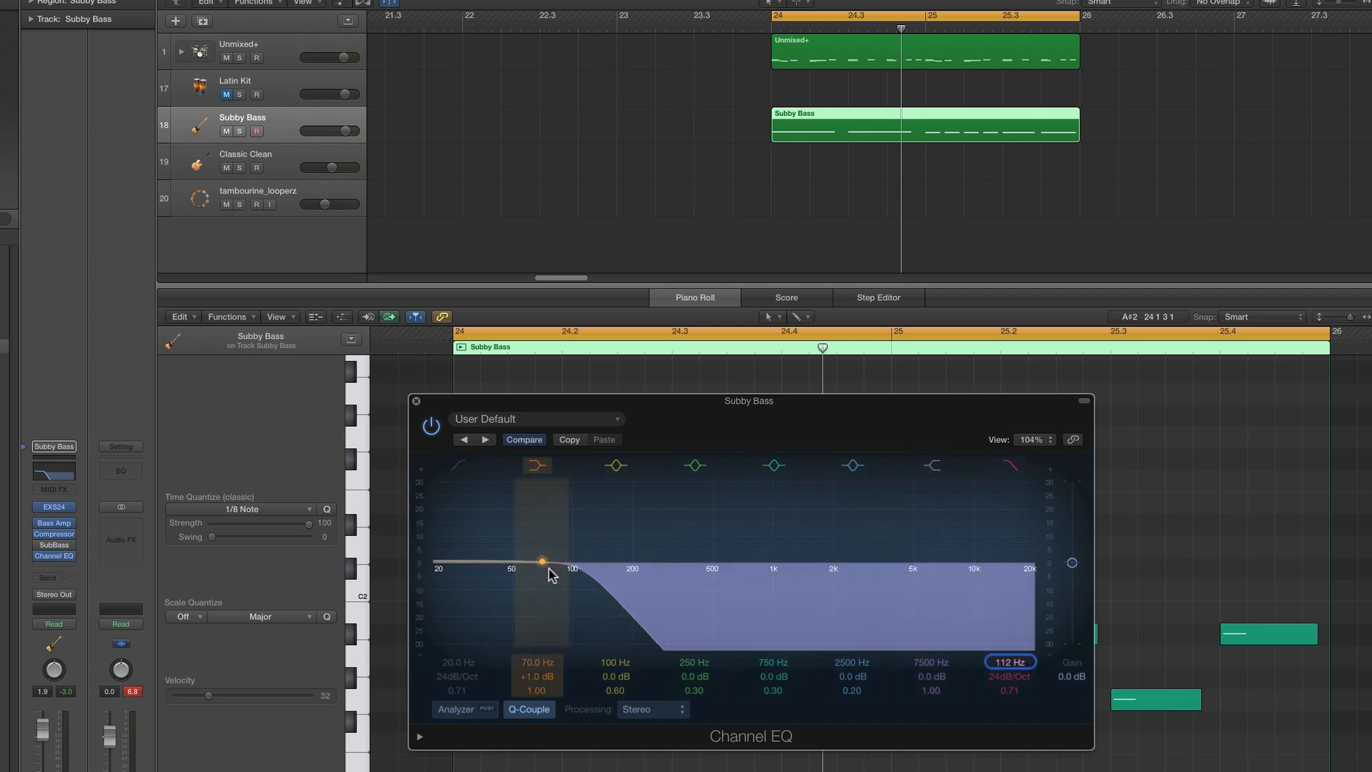
left_click(416, 401)
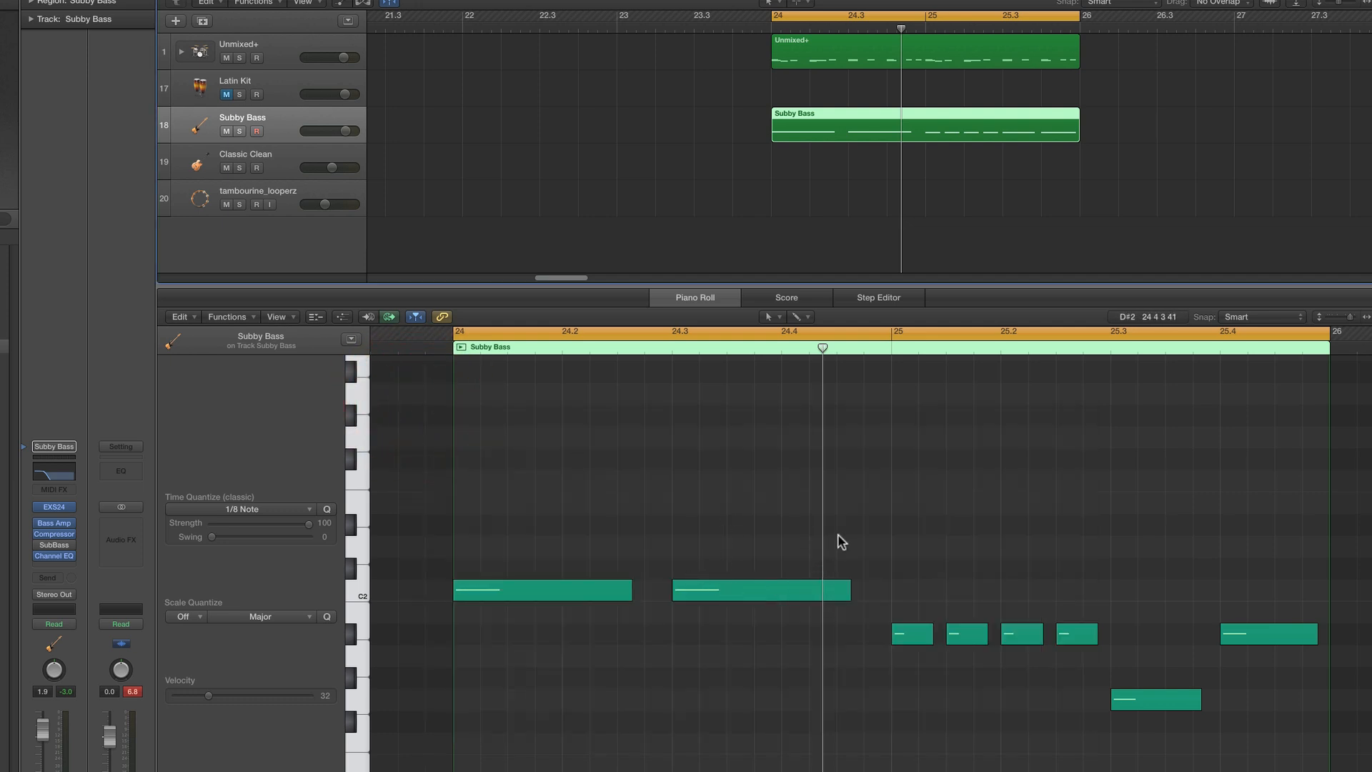
key("space")
key("space")
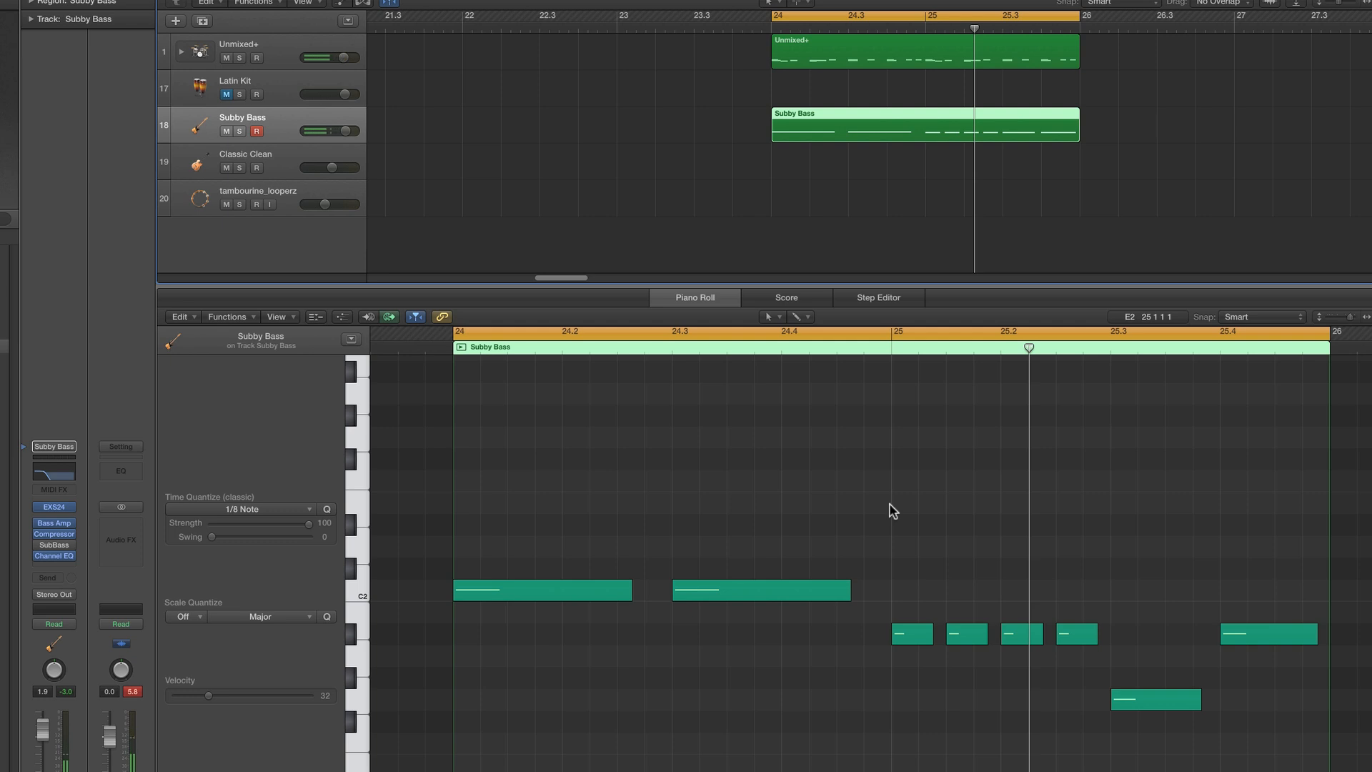
Create an empty one-bar region at bar 24 on the Classic Clean track with the Pencil tool
left_click(766, 6)
left_click(786, 33)
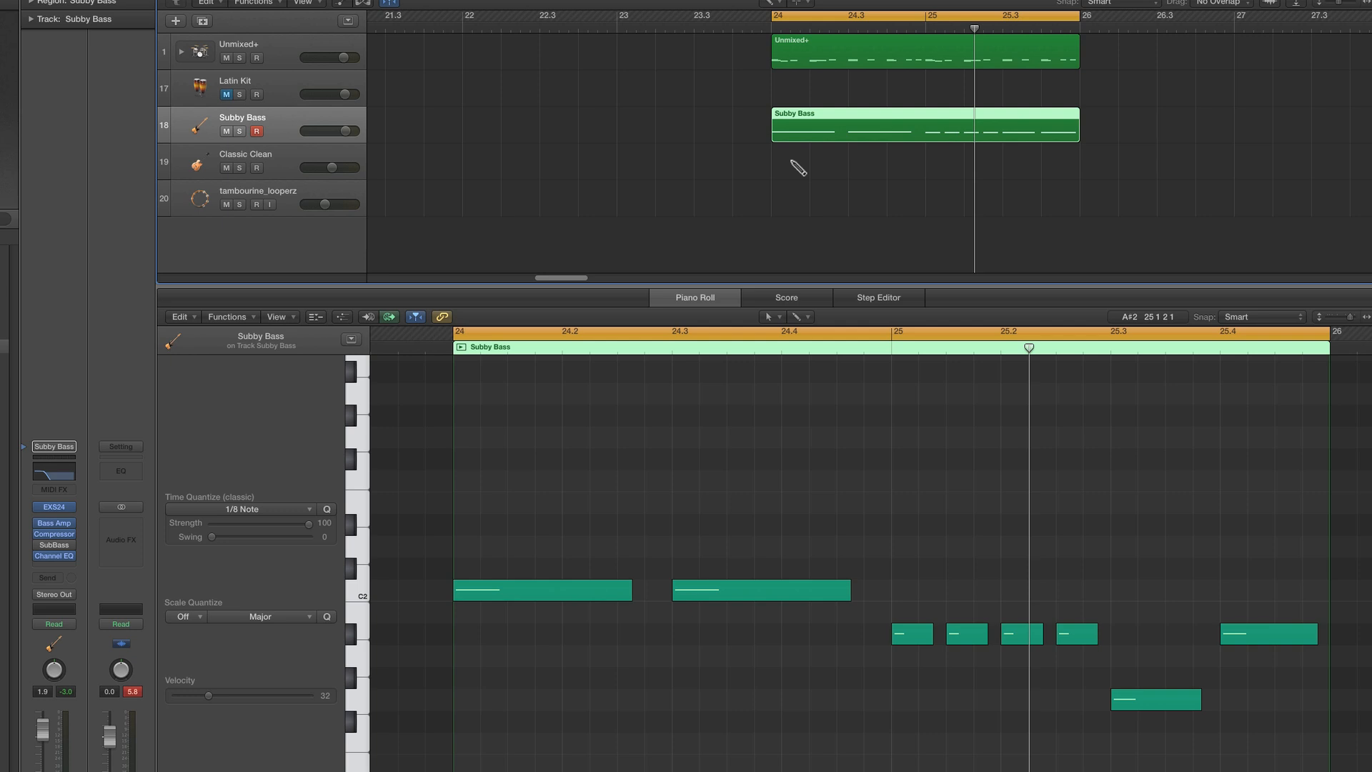
left_click(798, 168)
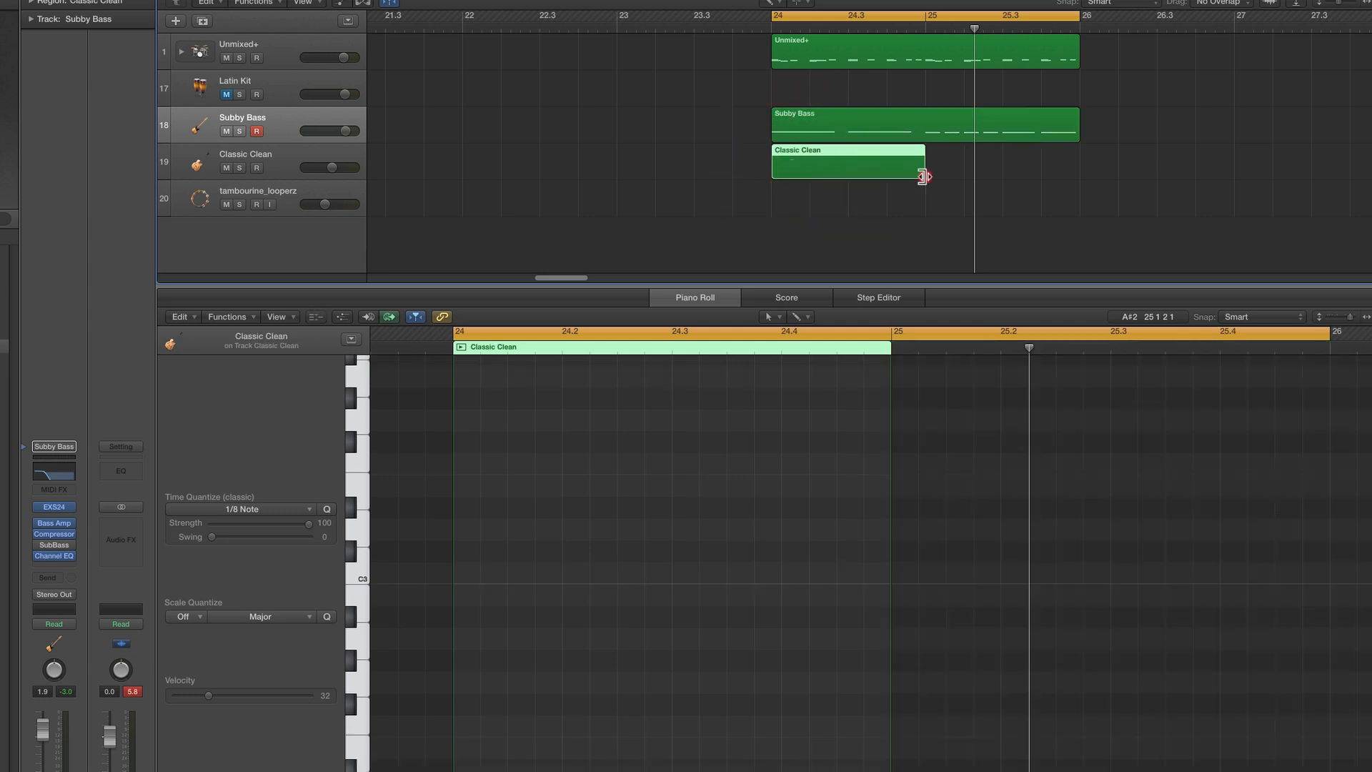
Extend the Classic Clean region to two bars and pencil in a short C3 note on beat 2 of bar 24
left_click_drag(923, 177, 1077, 177)
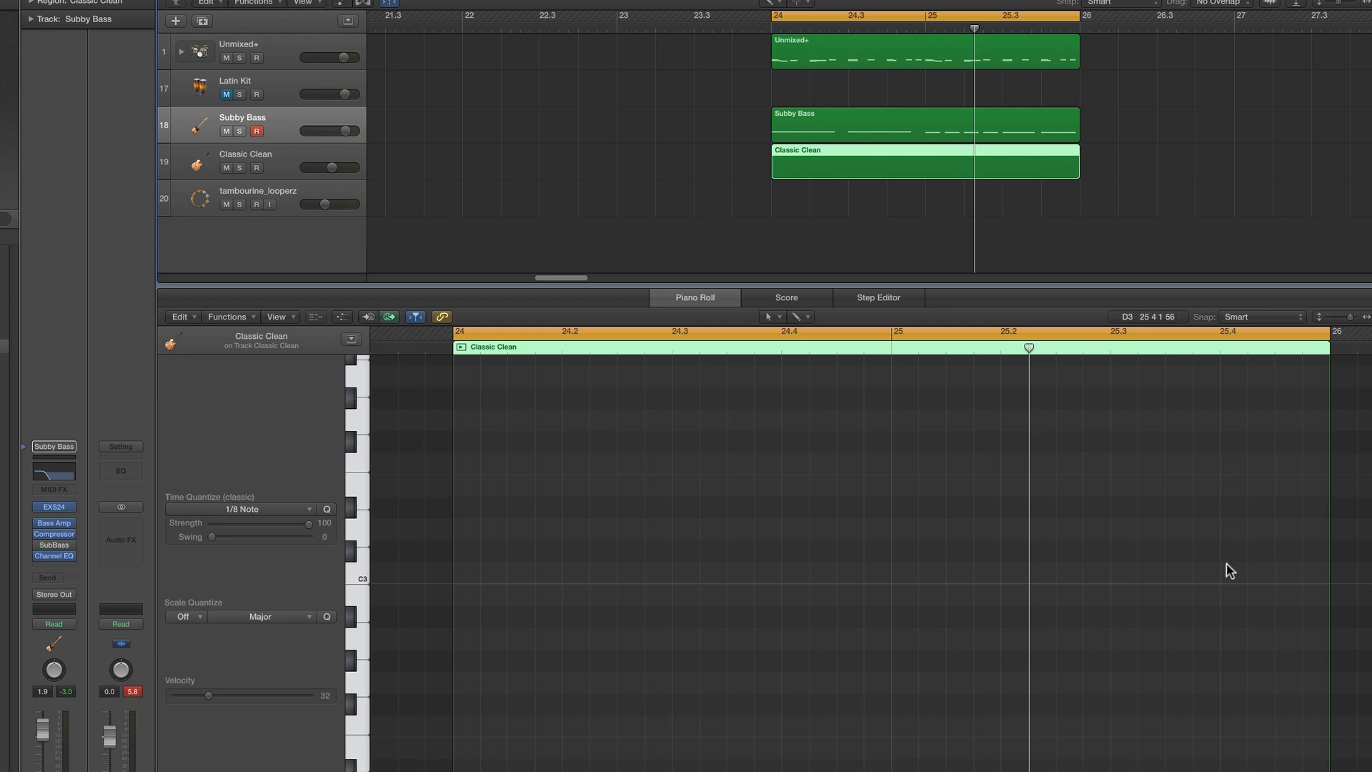
left_click(770, 317)
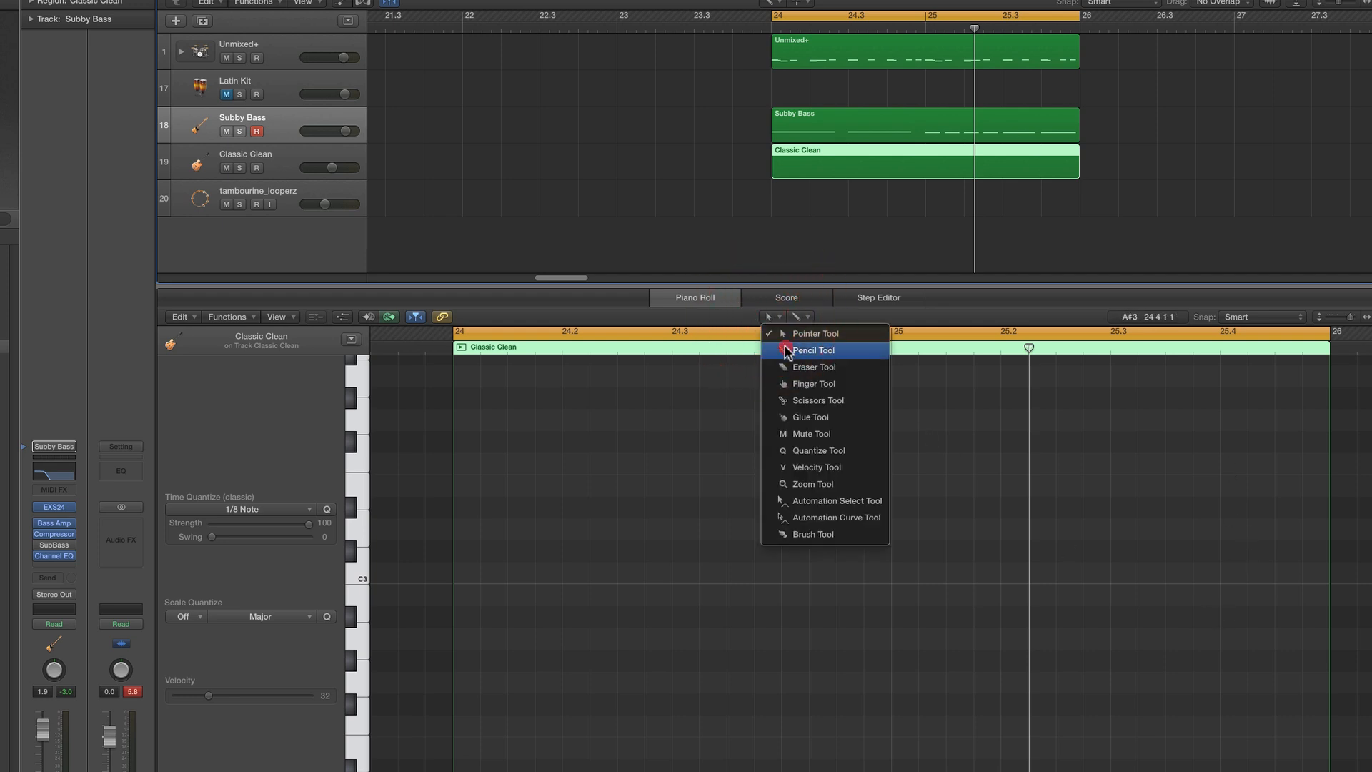
left_click(786, 350)
left_click(357, 569)
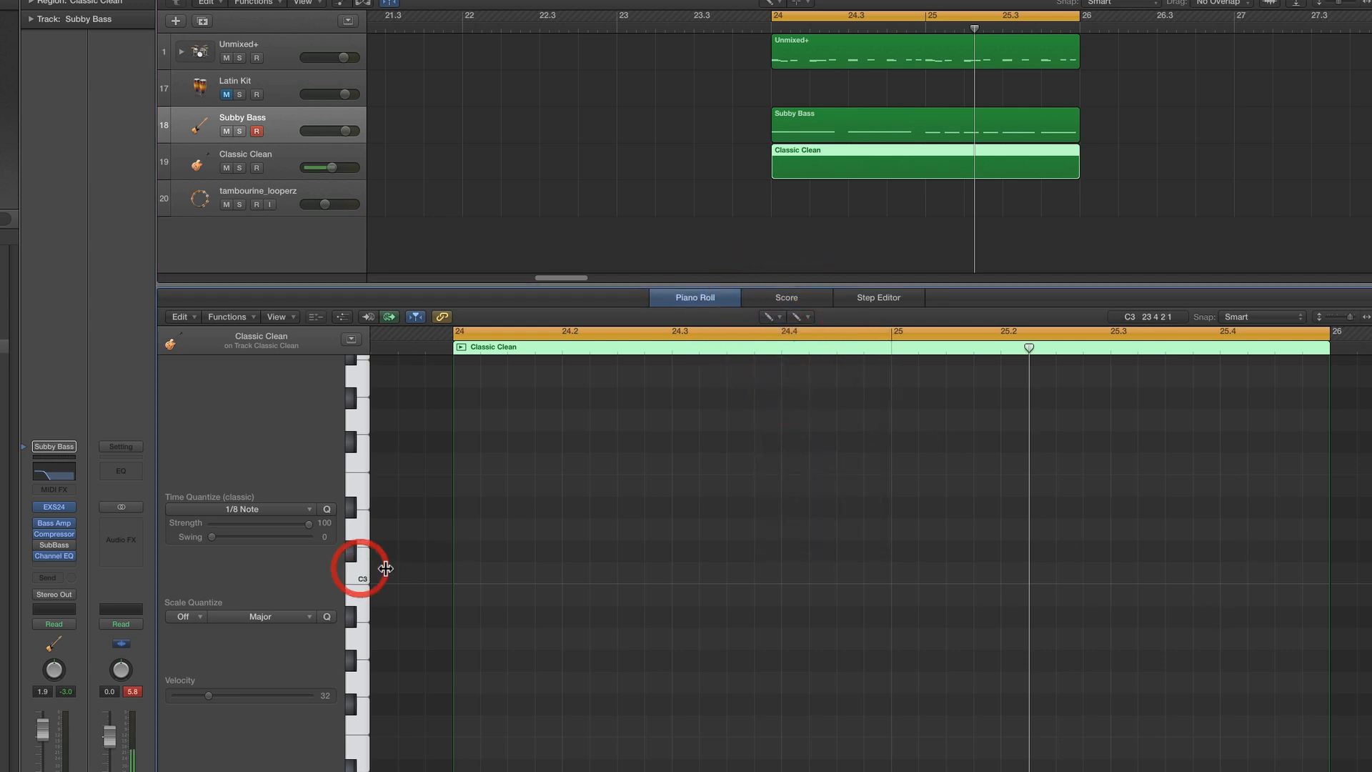
left_click(566, 576)
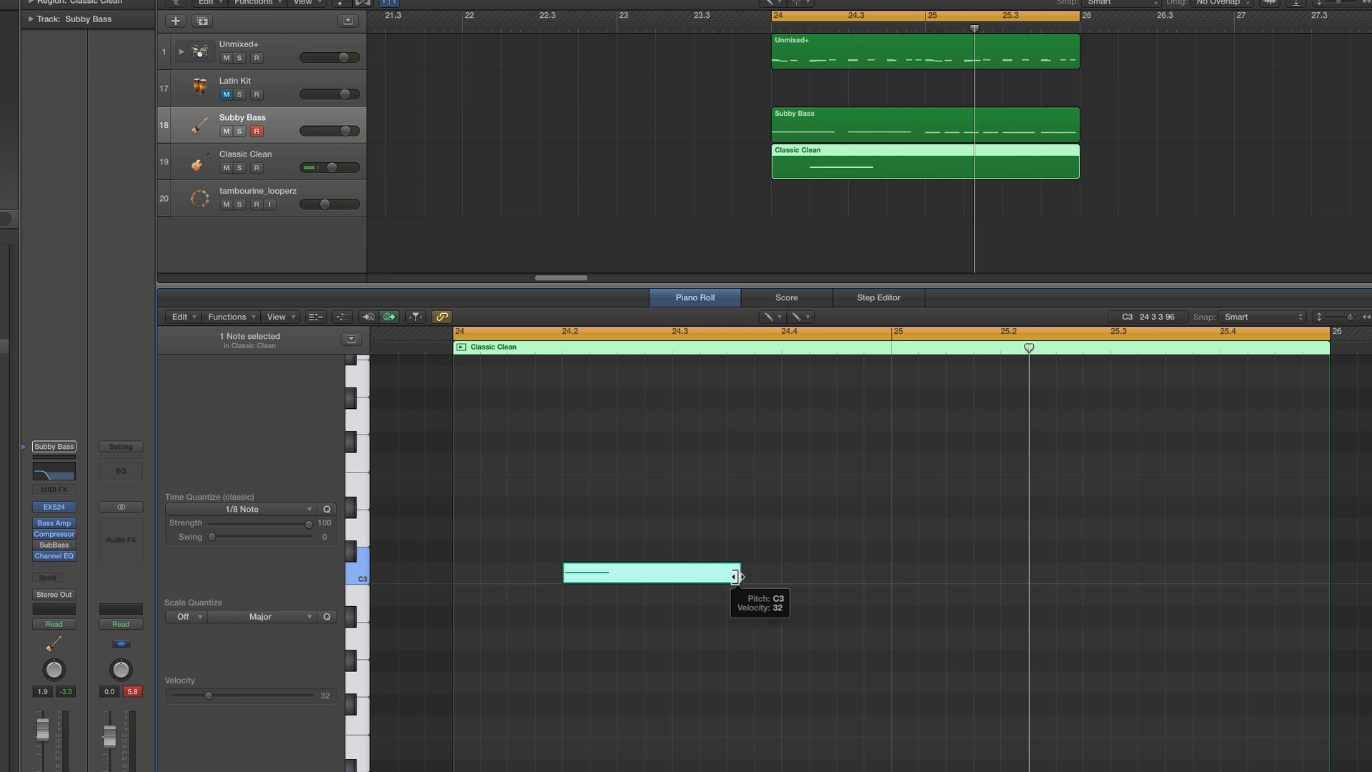
left_click_drag(735, 576, 594, 579)
Set the C3 note's velocity to 106 and shorten the note a little more
left_click_drag(209, 694, 258, 696)
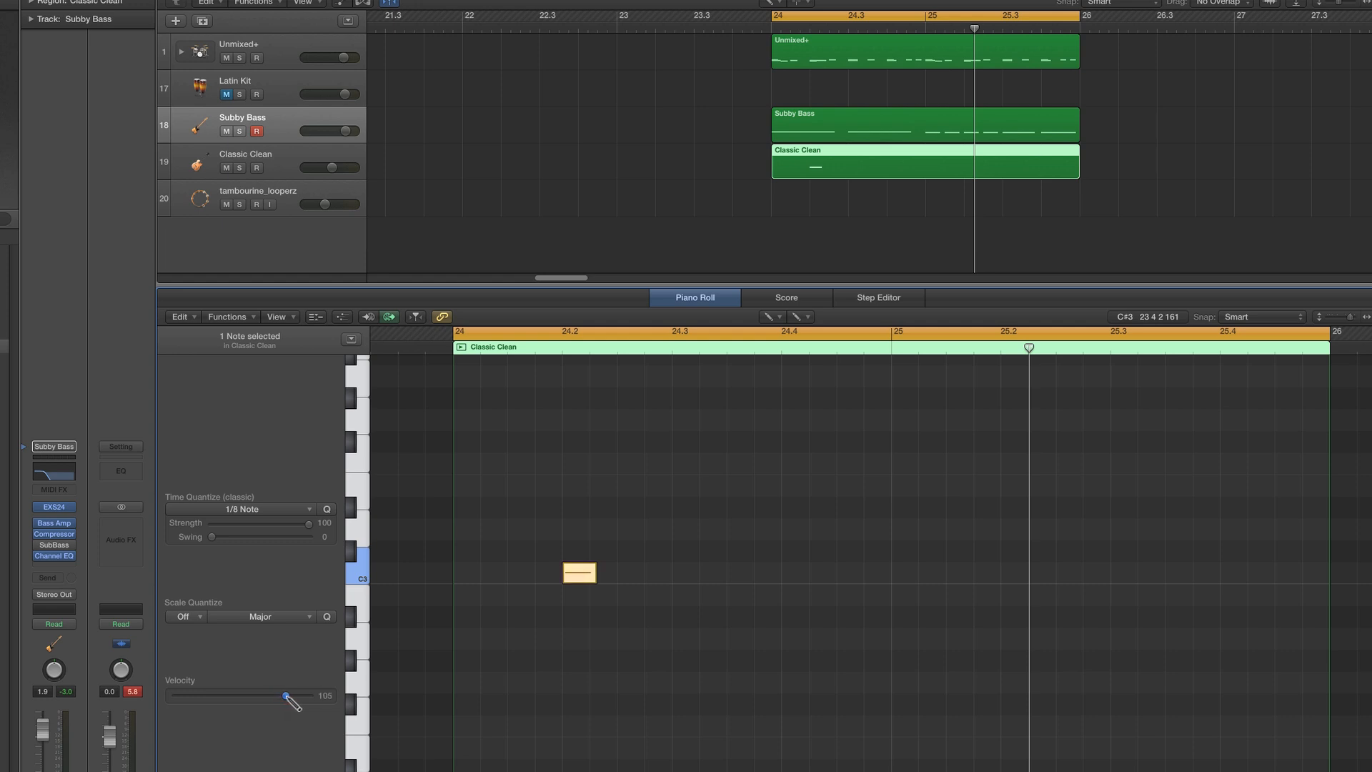
left_click_drag(286, 695, 287, 694)
left_click_drag(595, 576, 581, 579)
Add equally short D#3 and G3 notes above the C3 on beat 2 of bar 24 and play the loop
left_click(572, 507)
left_click(575, 421)
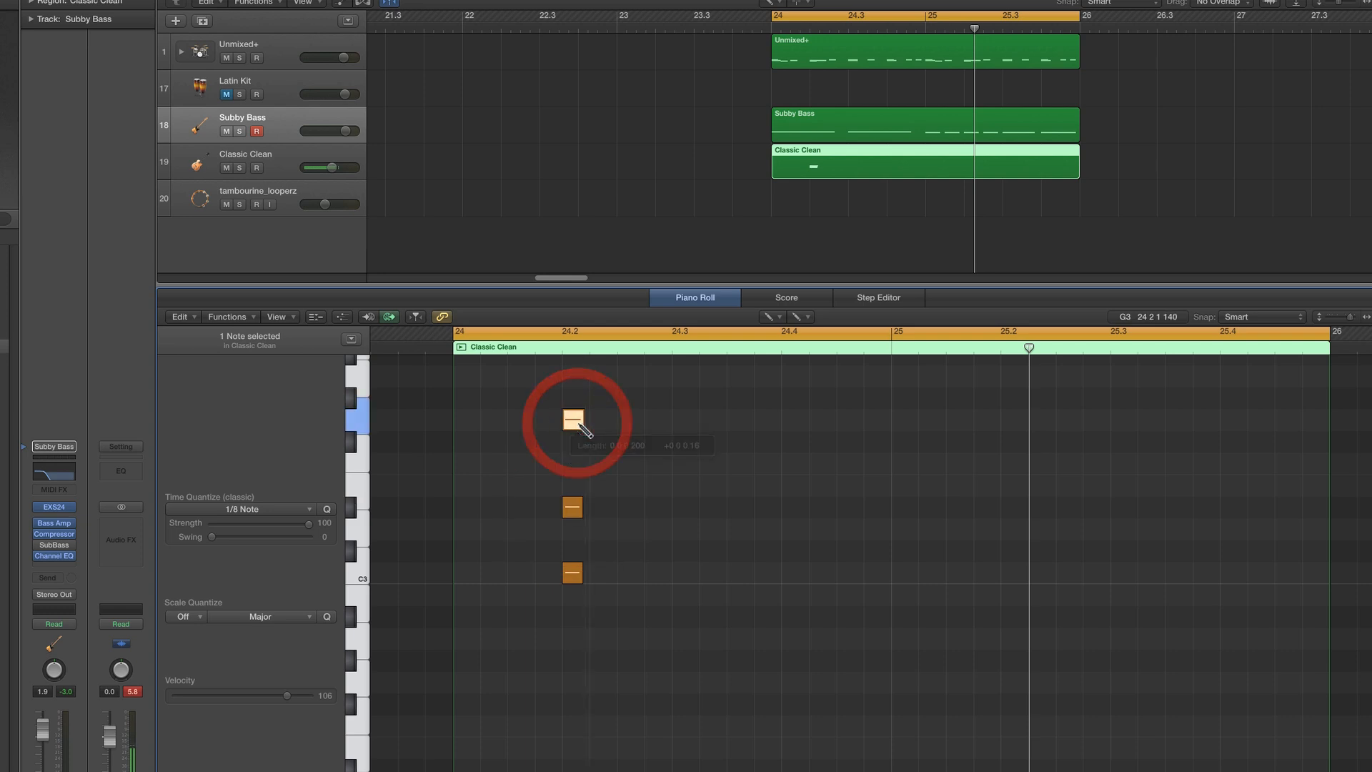
scroll(652, 458, "up", 2)
key("space")
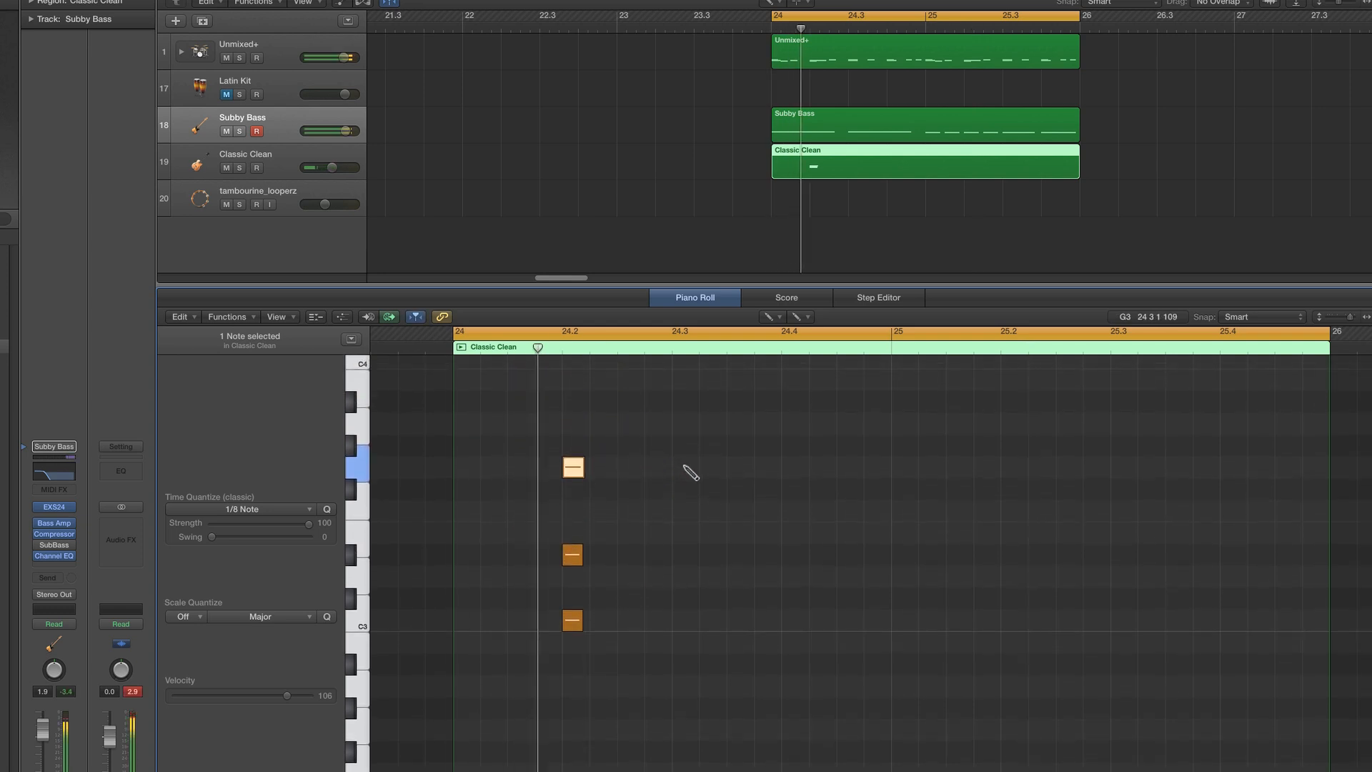
Copy the three-note C minor chord to beat 4 of bar 24 with the Pointer tool and play the loop
left_click(771, 316)
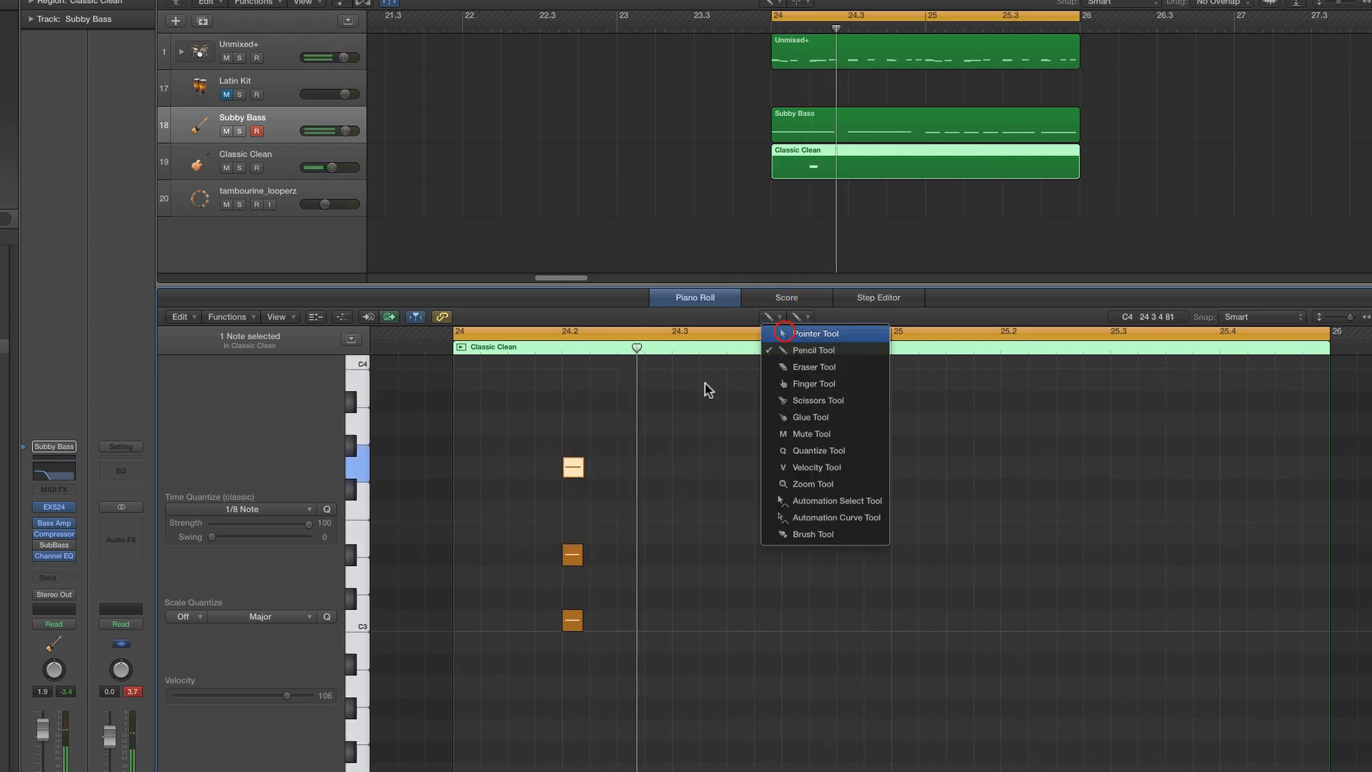
left_click(784, 333)
left_click_drag(539, 442, 792, 623)
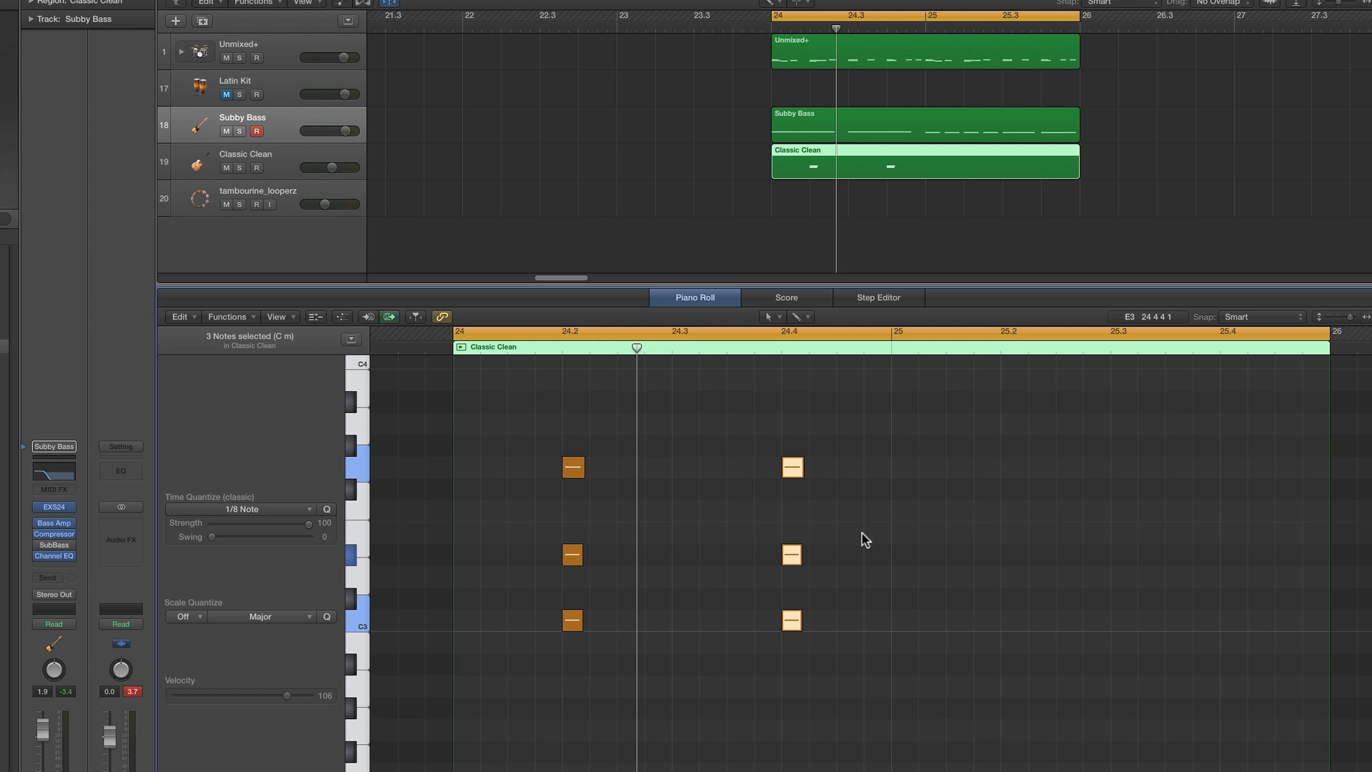
key("space")
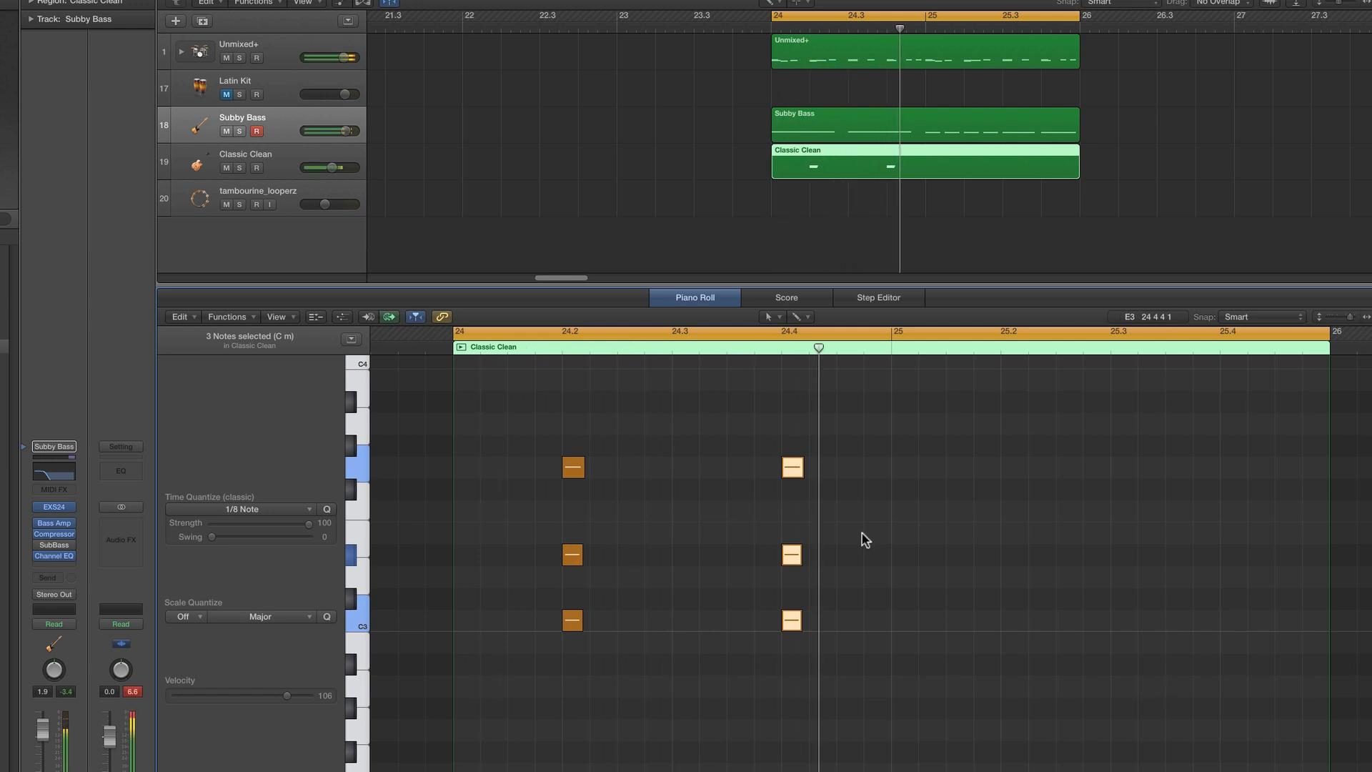
key("space")
Copy both chords to bar 25 five semitones lower, raise the copies' lowest notes an octave to G3, and play the loop
left_click_drag(541, 434, 838, 683)
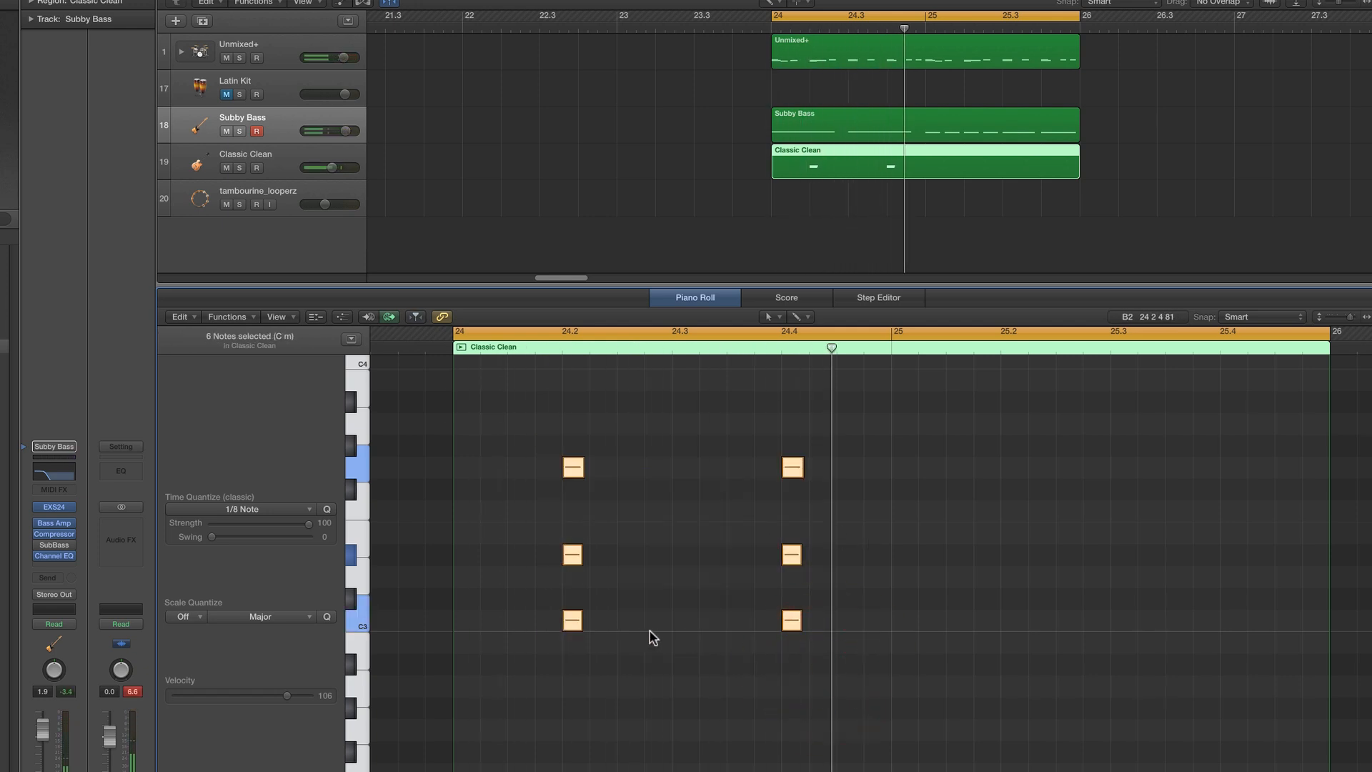
left_click_drag(573, 624, 1250, 759)
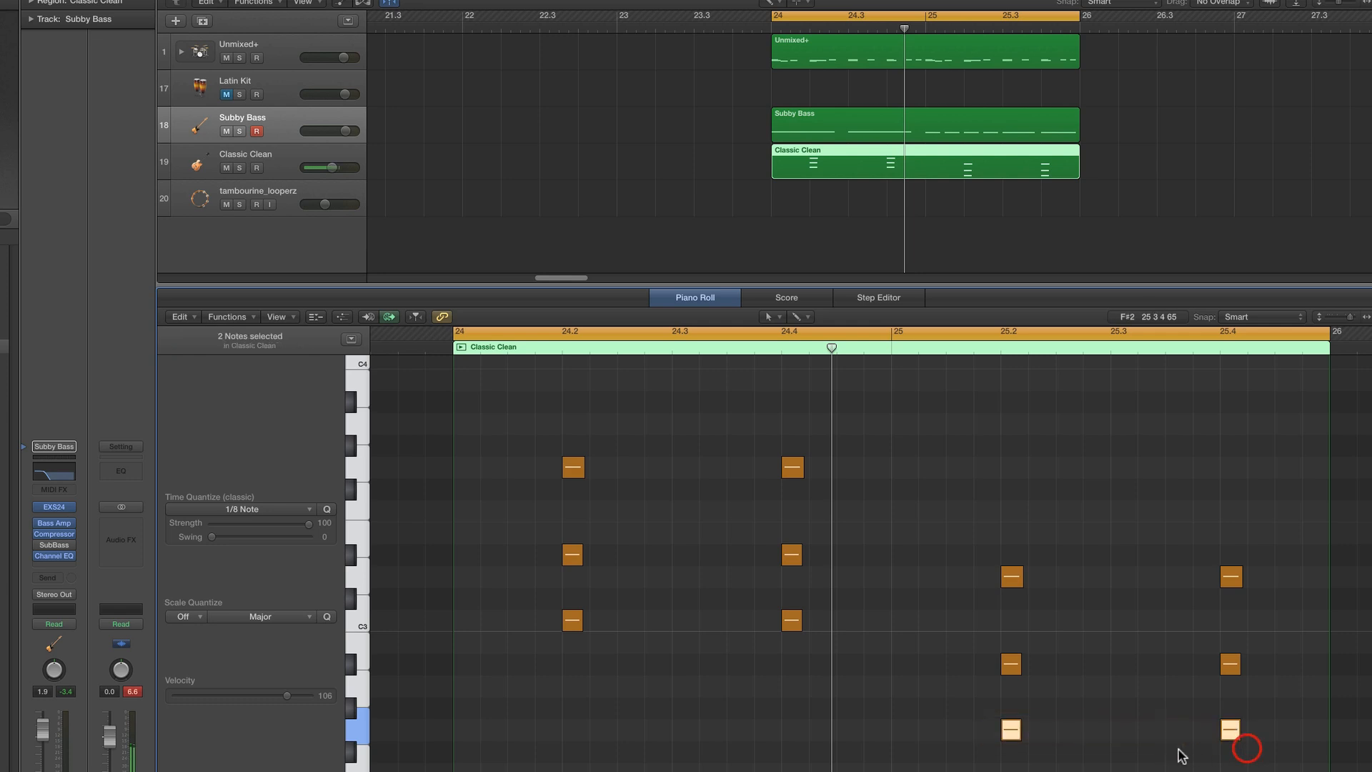
left_click_drag(1009, 730, 1010, 472)
left_click(1077, 475)
key("space")
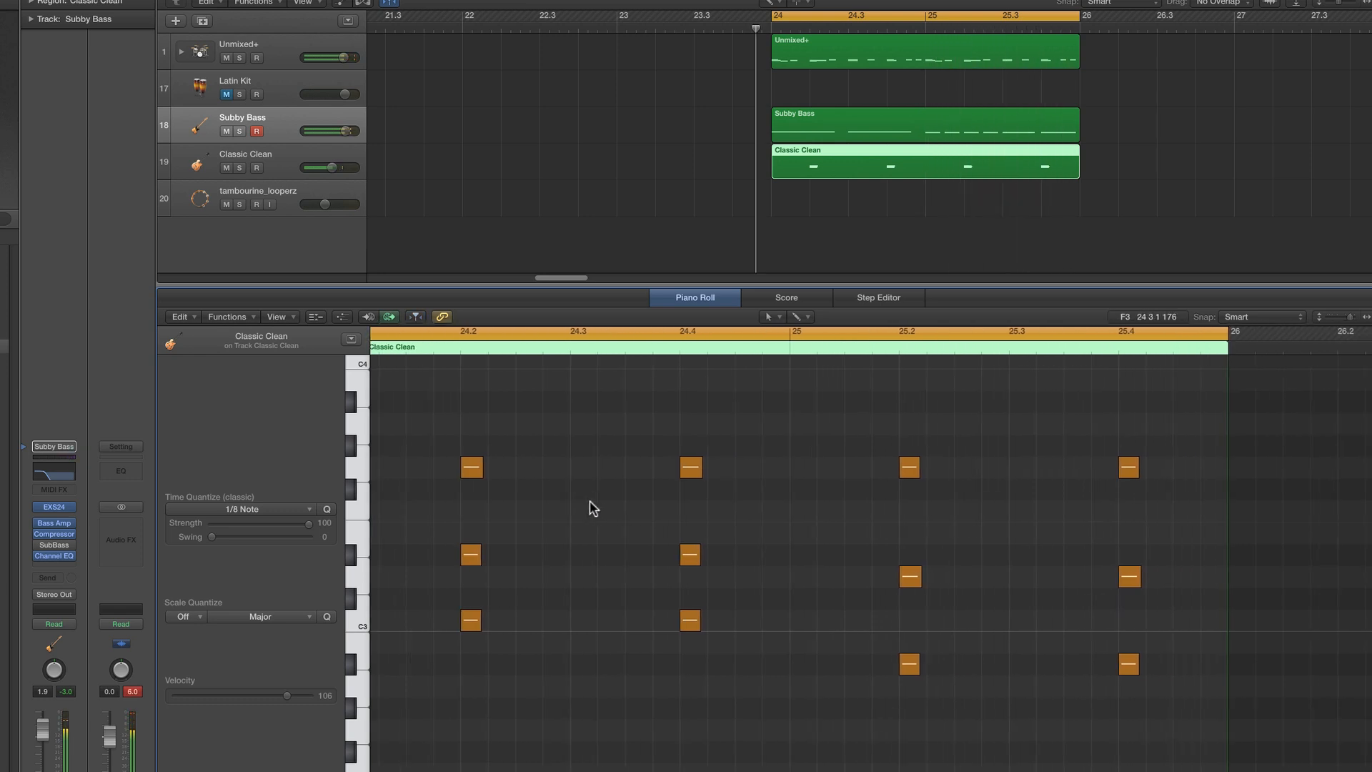
key("space")
Shorten all the Classic Clean chord notes to roughly half their length and play the loop
left_click_drag(496, 421, 1224, 734)
left_click_drag(1217, 664, 1205, 666)
left_click(1139, 624)
key("space")
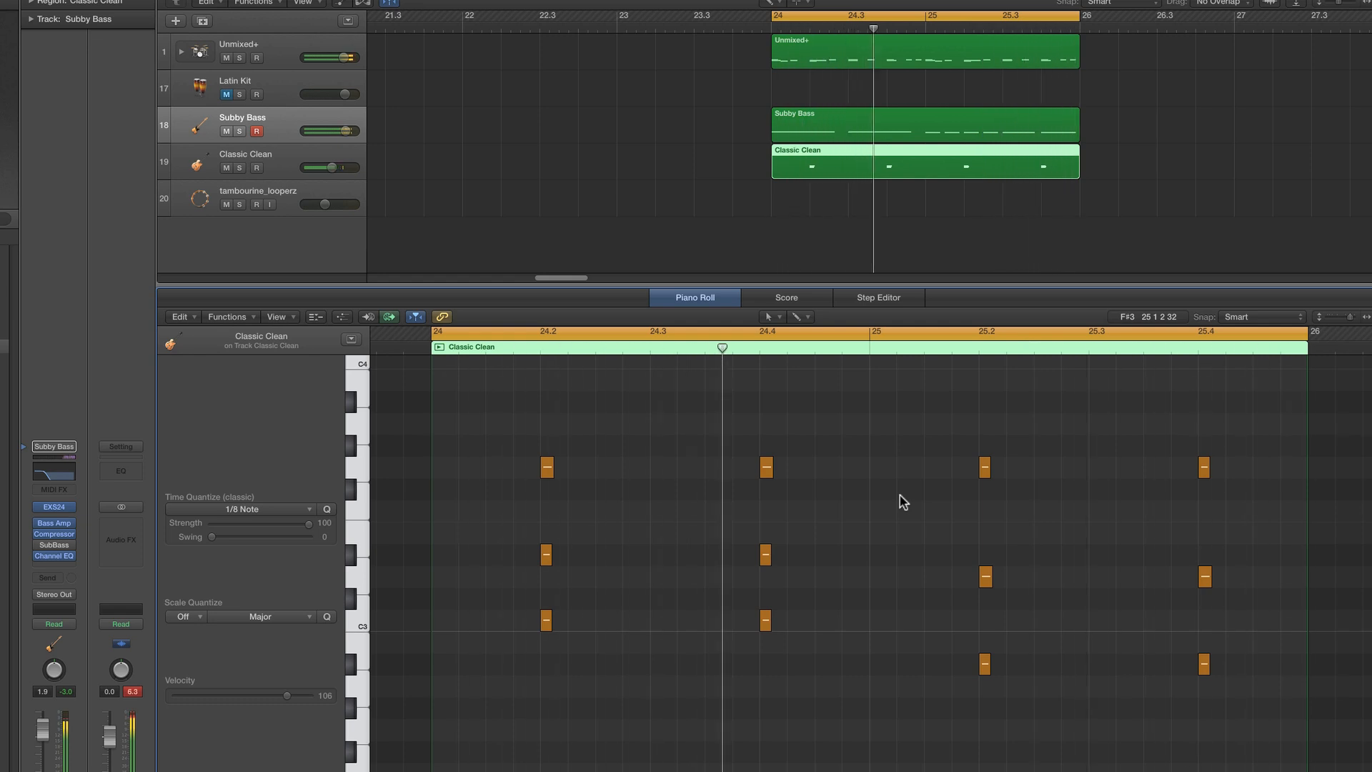
key("space")
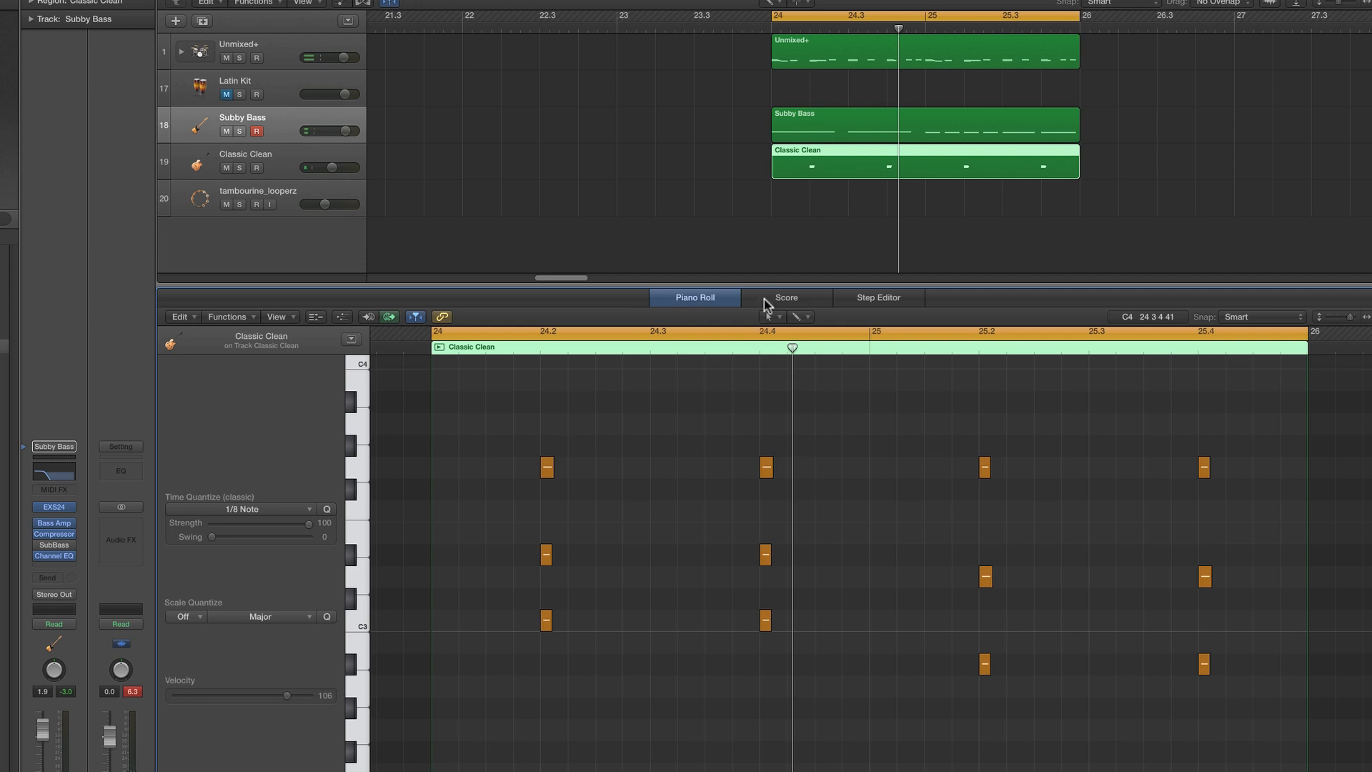
Move the tambourine_looperz.3 region from bar 19 to bar 24 with the Pointer tool
left_click(1371, 2)
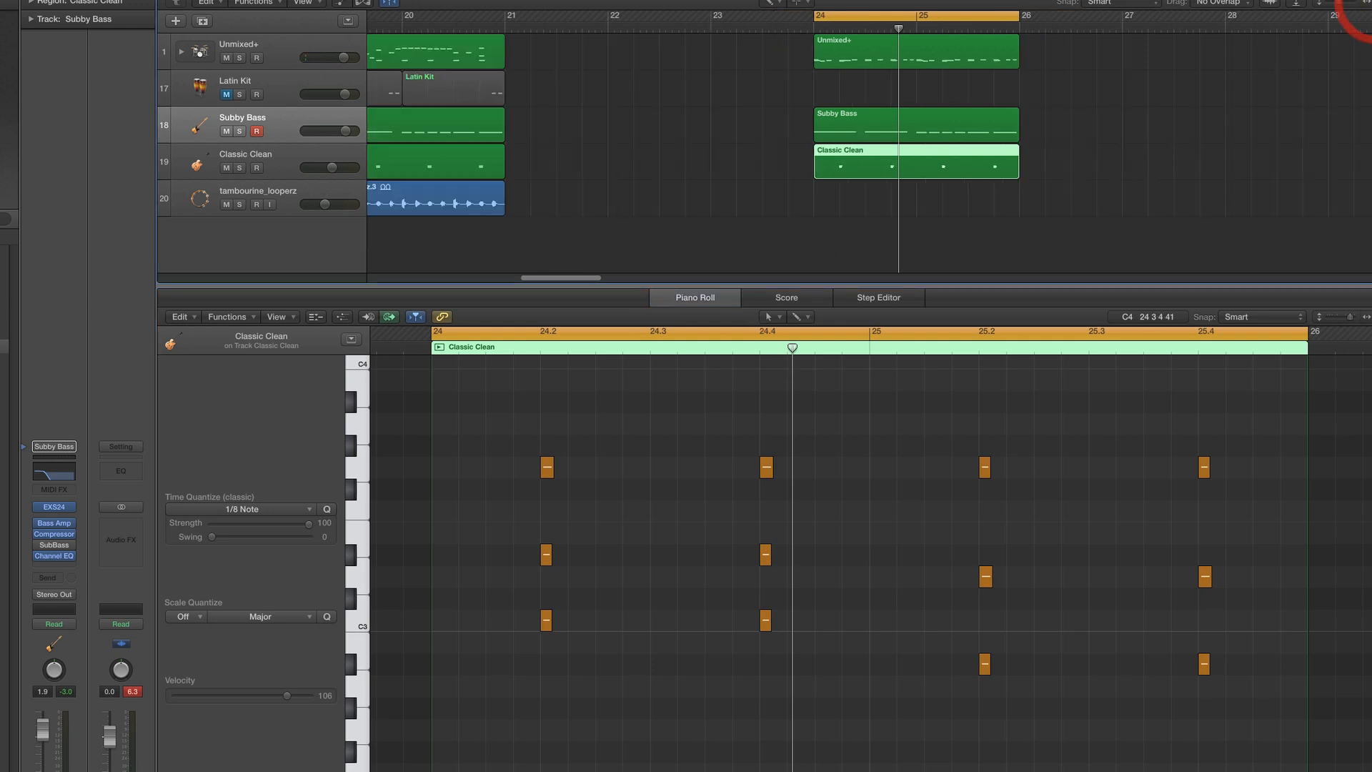
left_click(769, 2)
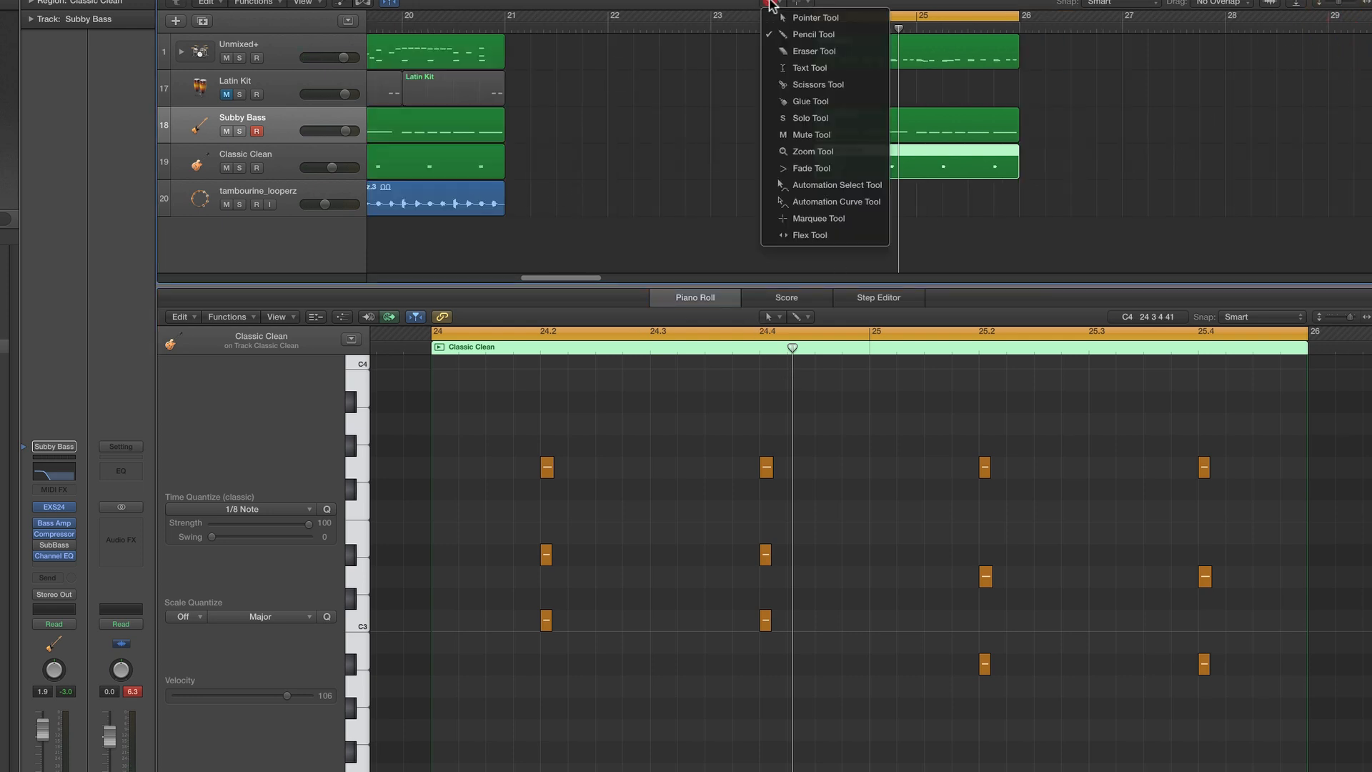
left_click(769, 20)
left_click(439, 198)
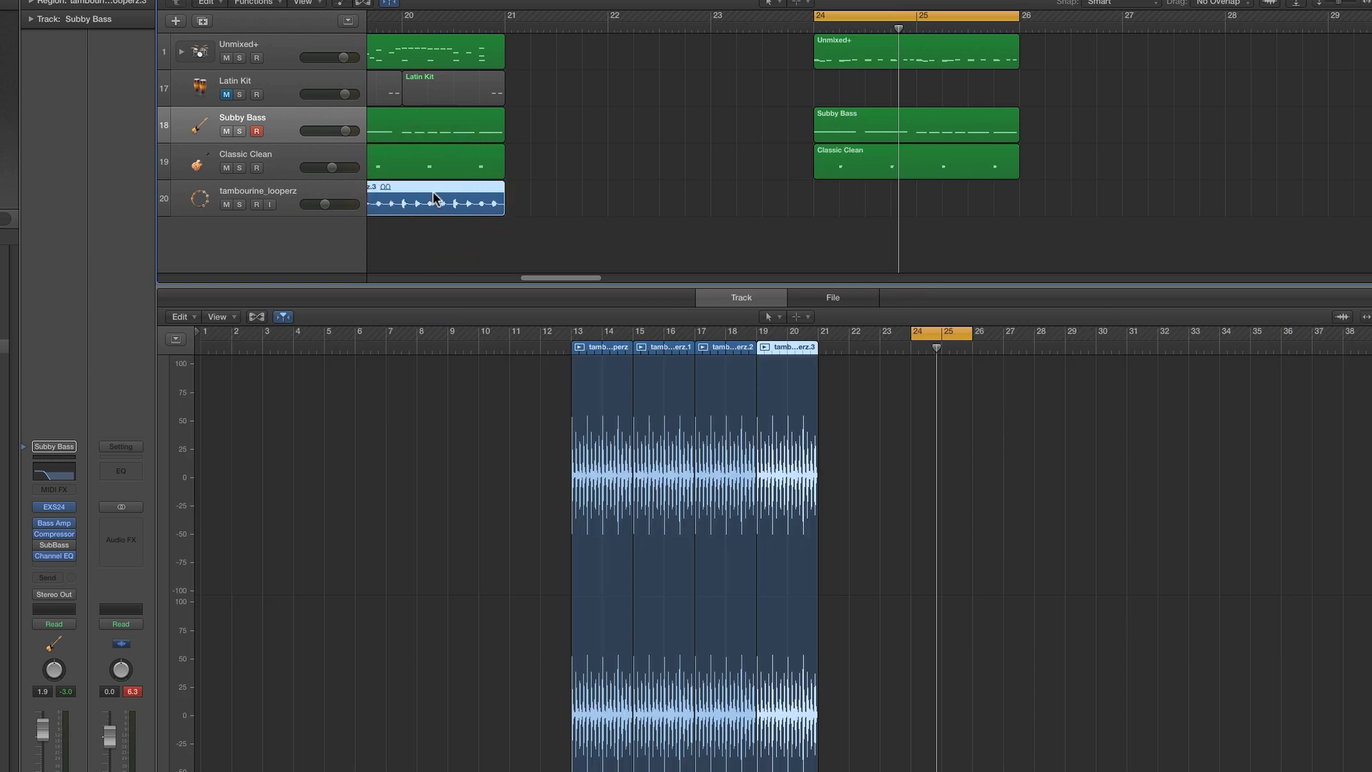
left_click_drag(433, 191, 934, 211)
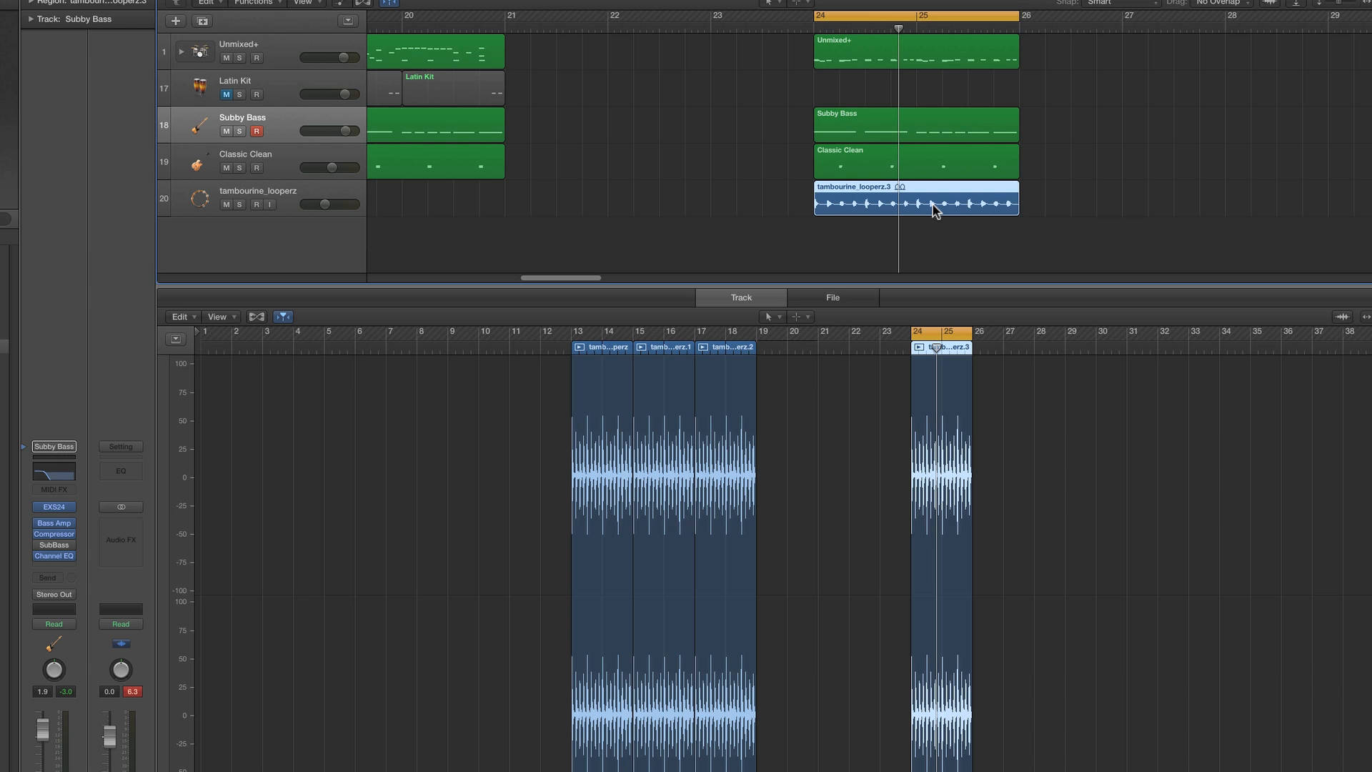
scroll(887, 218, "right", 1)
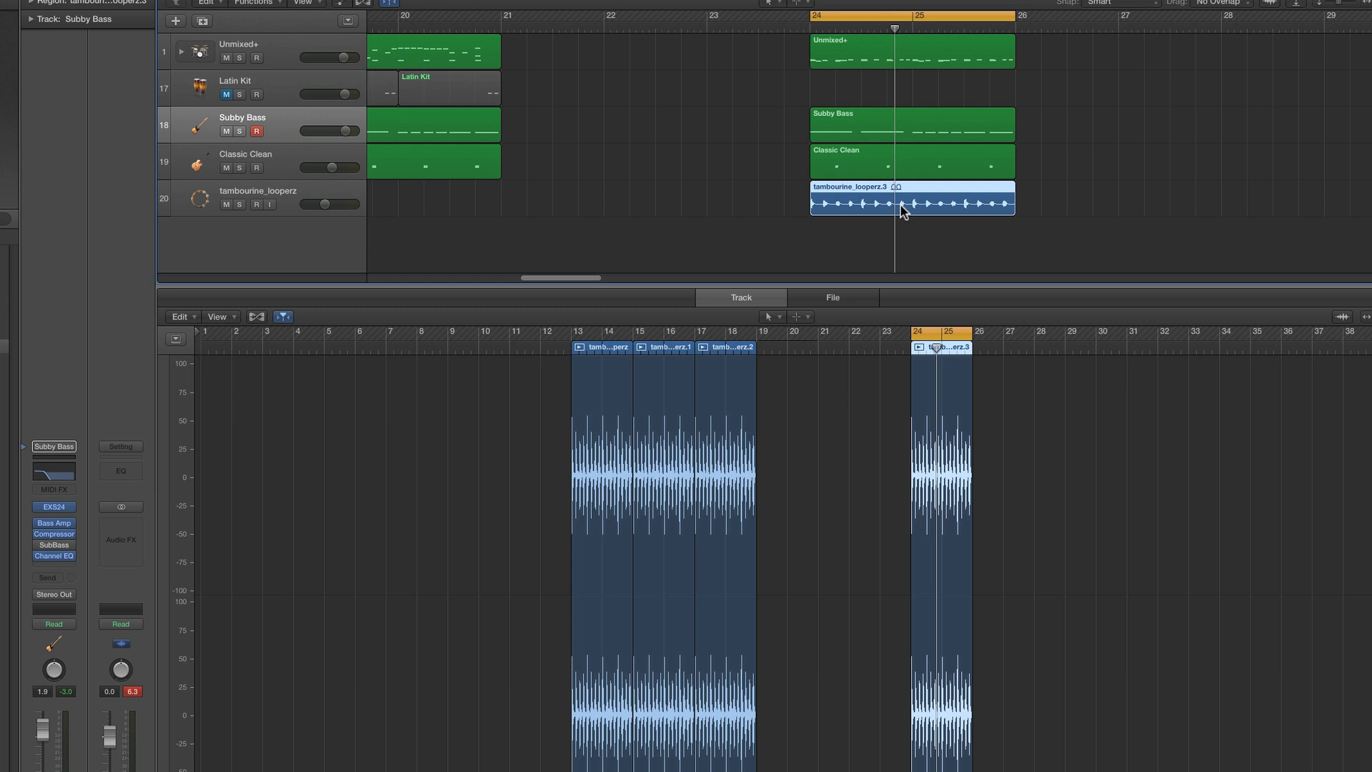
scroll(901, 204, "right", 2)
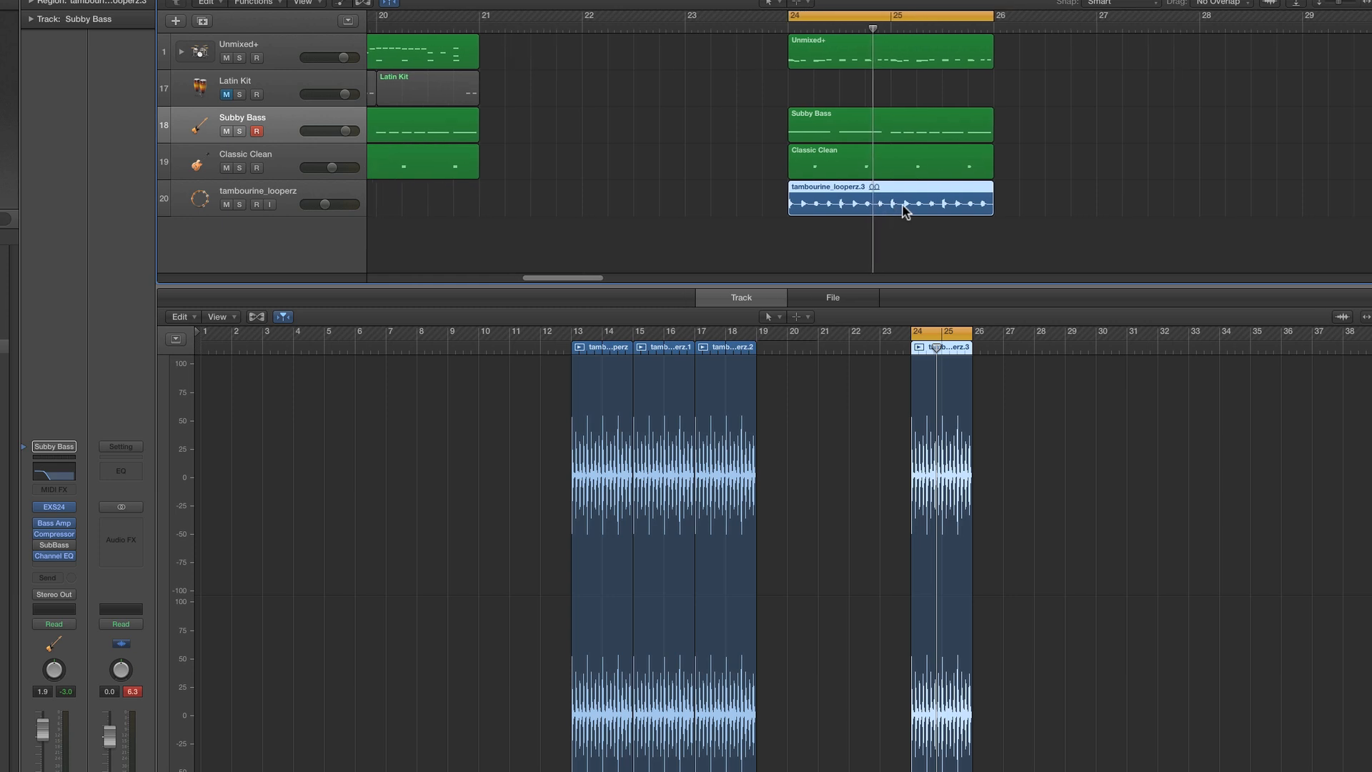
scroll(902, 204, "right", 1)
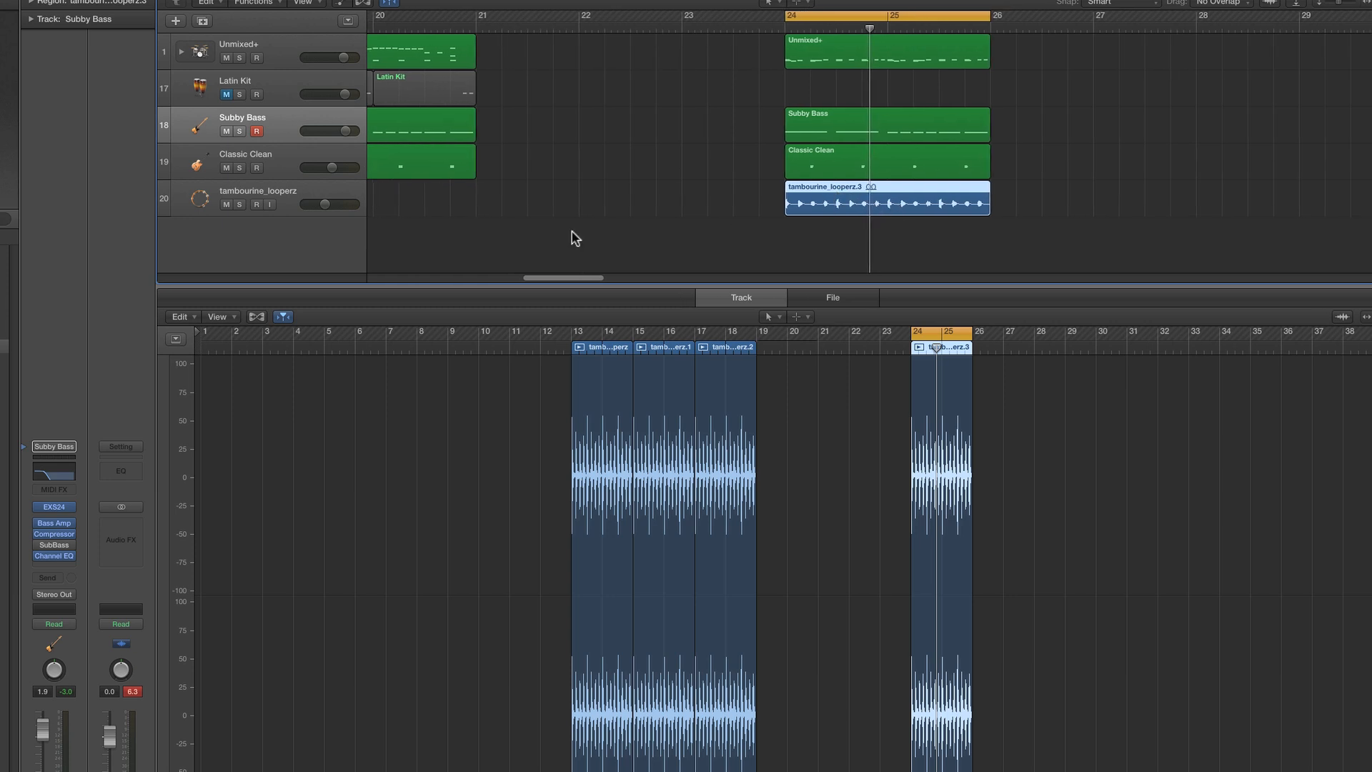
Try the tambourine track's volume at -2.0 dB while playing the loop, and lower it to just below -6.4 dB
left_click(326, 206)
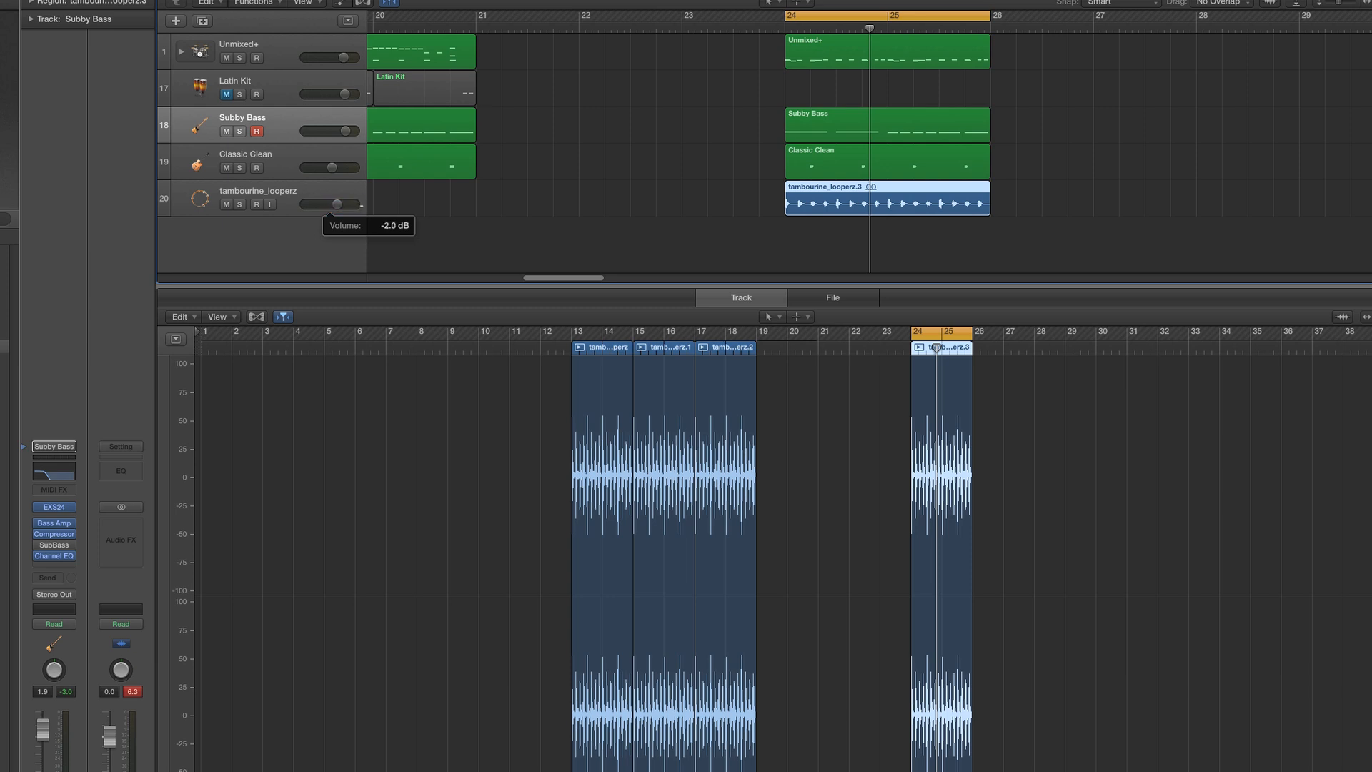
left_click_drag(337, 204, 358, 208)
key("space")
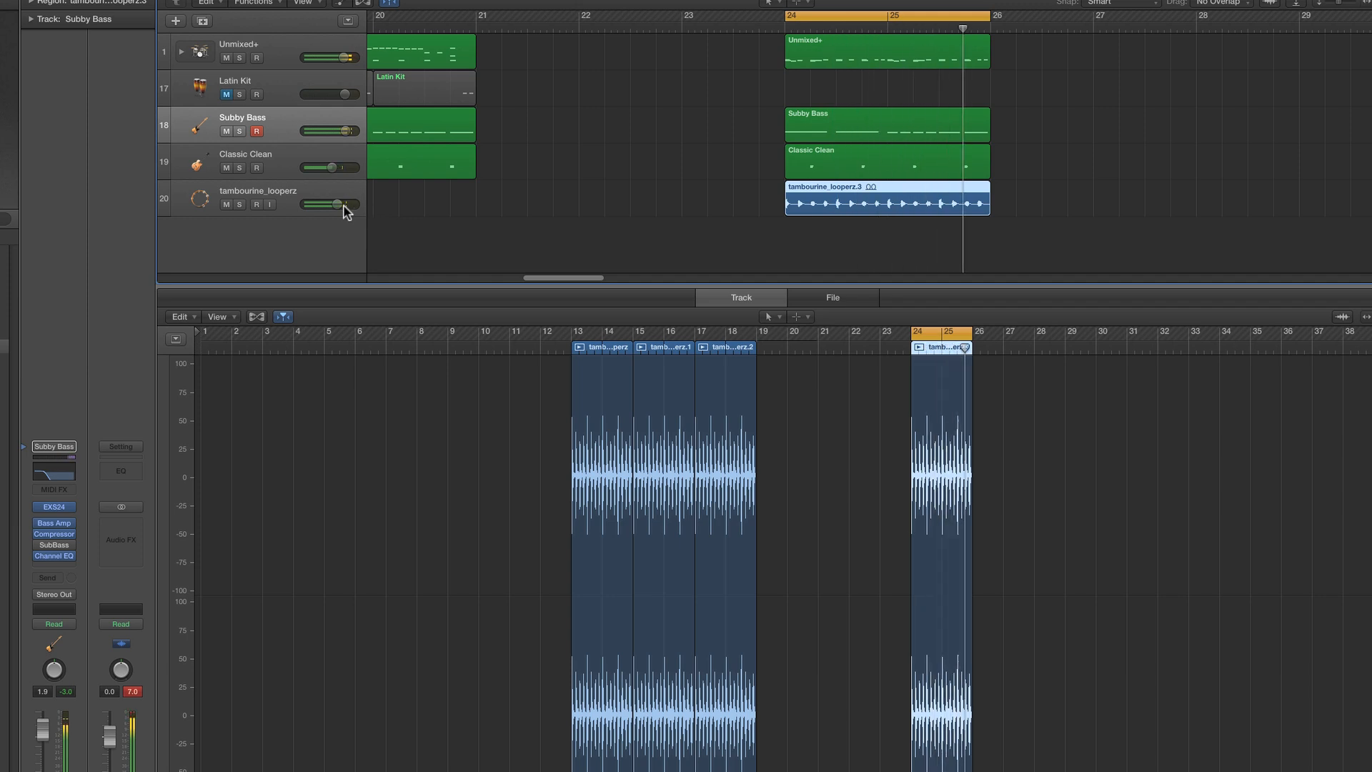
left_click_drag(338, 204, 331, 204)
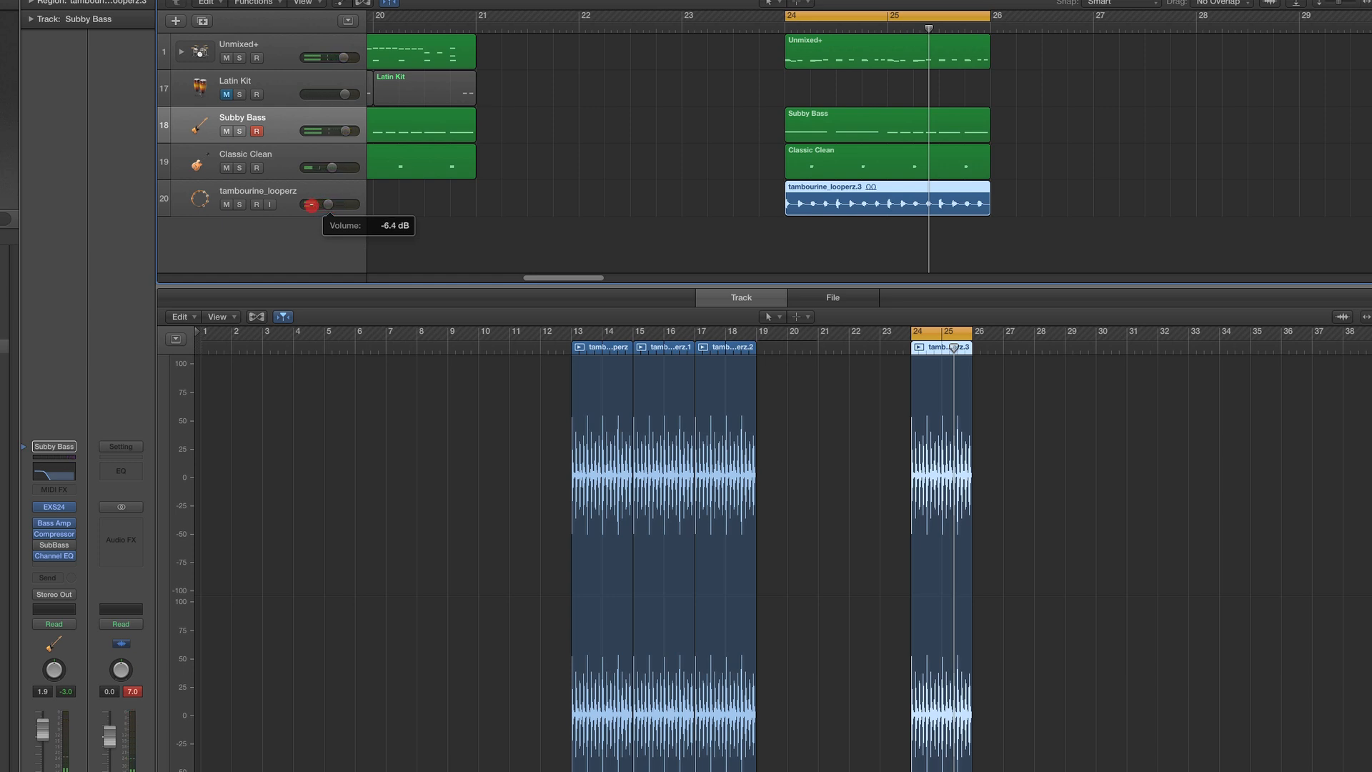
left_click_drag(328, 204, 326, 205)
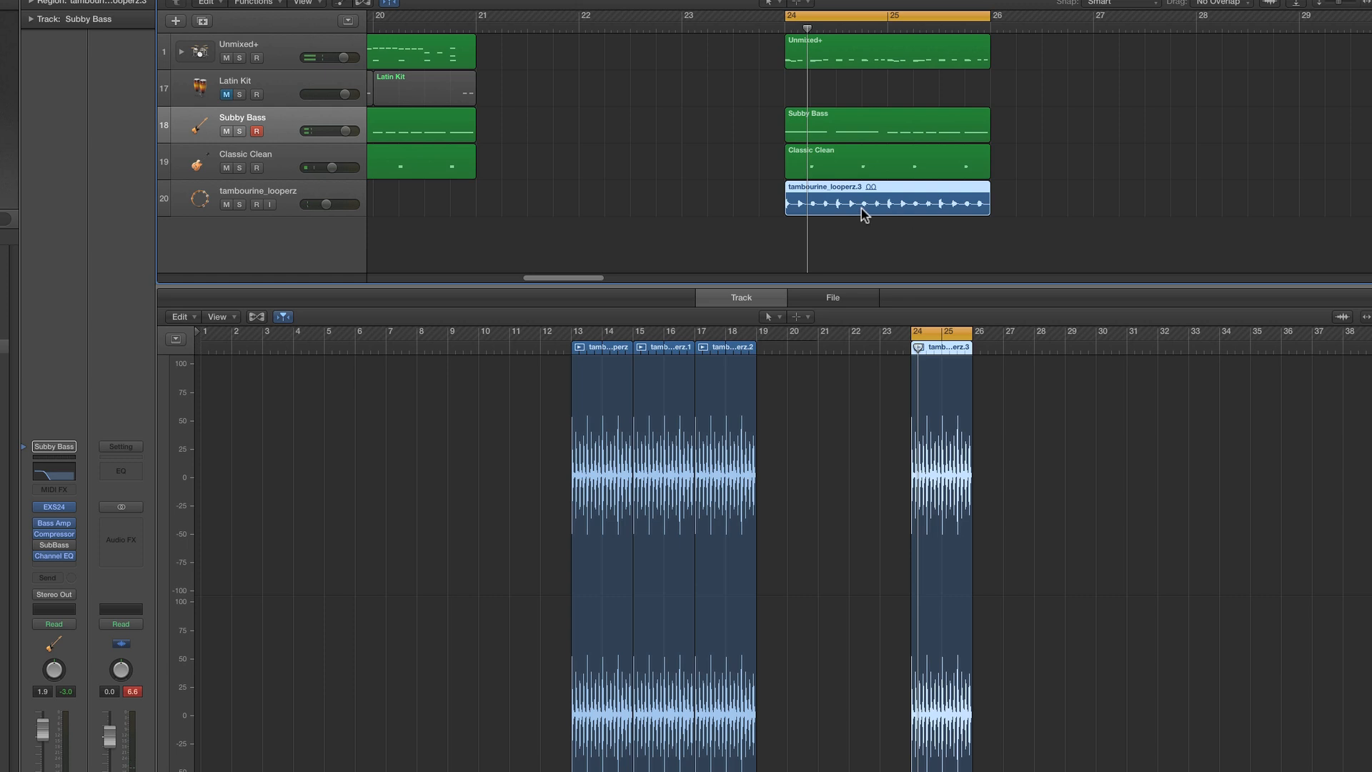
Open the Unmixed+ drum region, check the two soft Snare Center notes at the end of bar 24 and play the loop
scroll(864, 214, "left", 1)
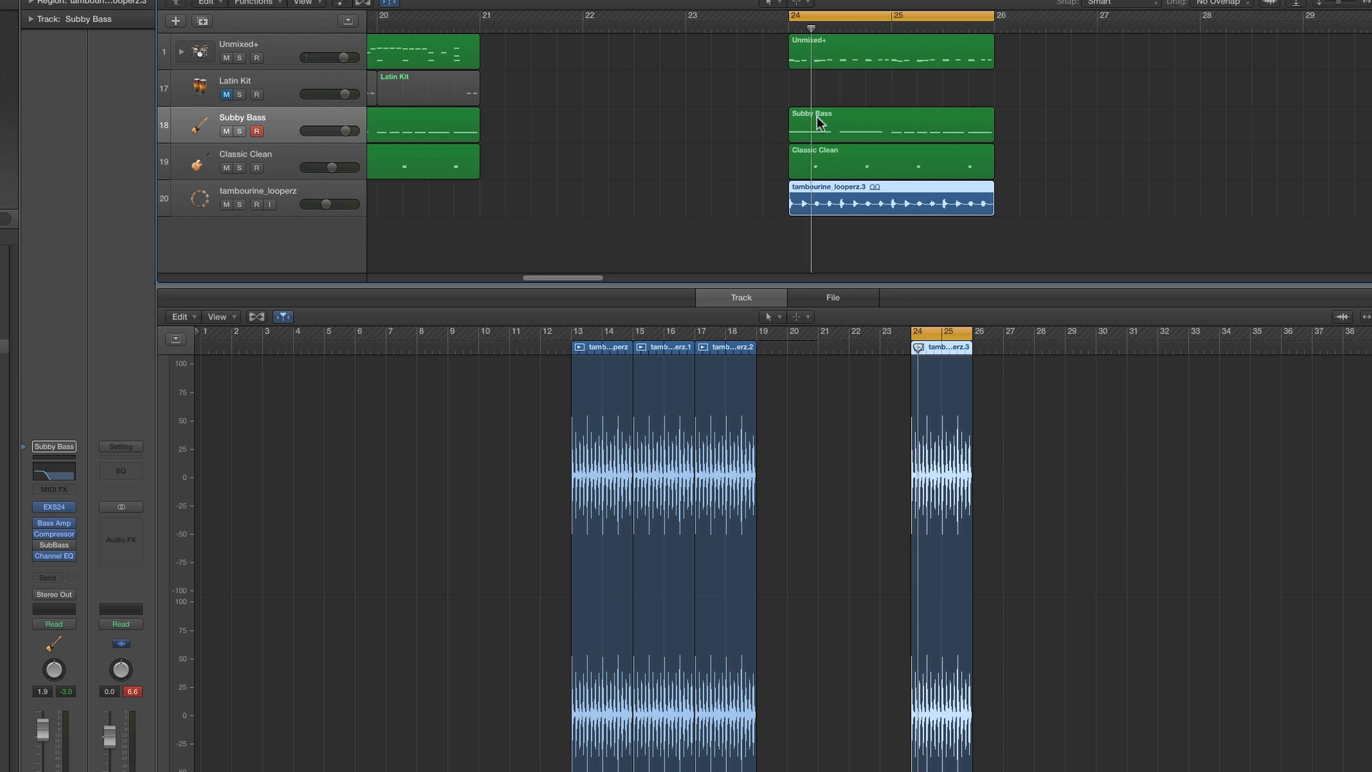
left_click(900, 61)
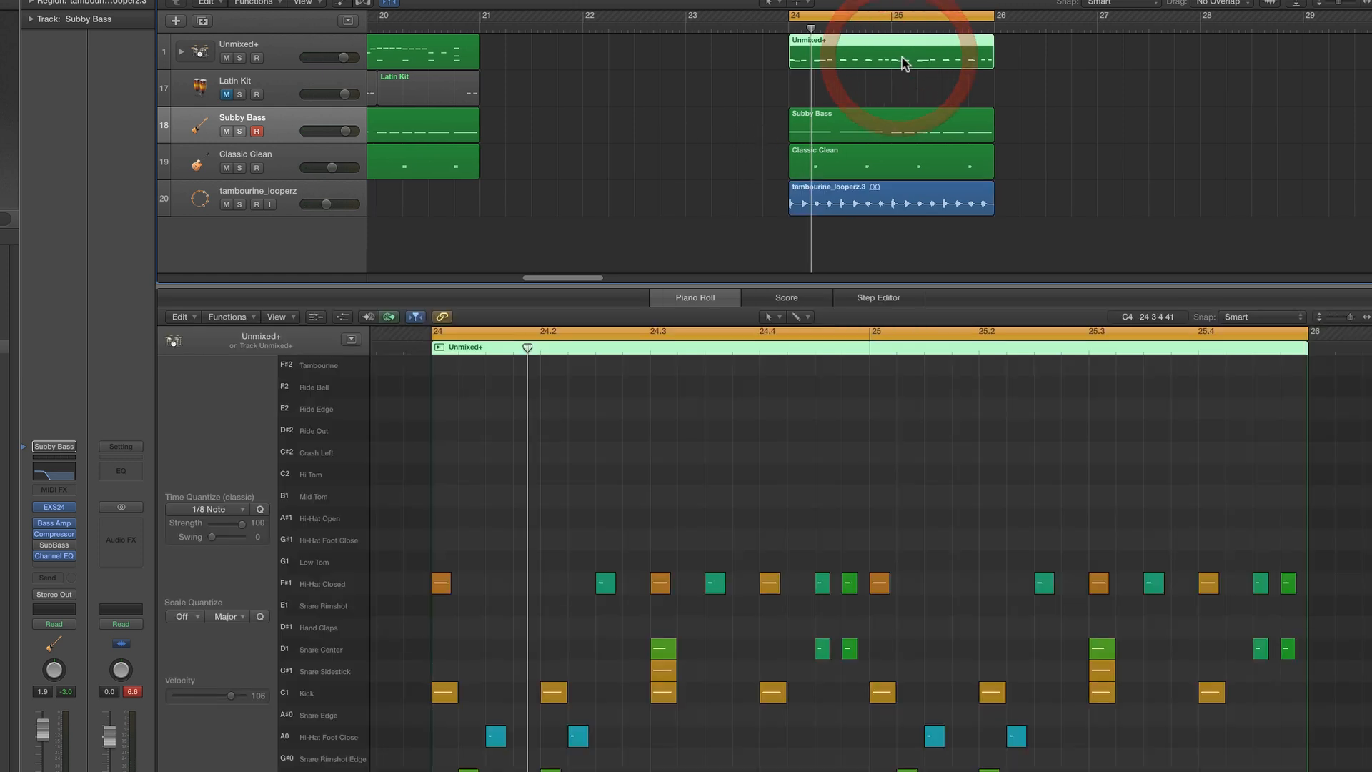
left_click(824, 652)
left_click(849, 649)
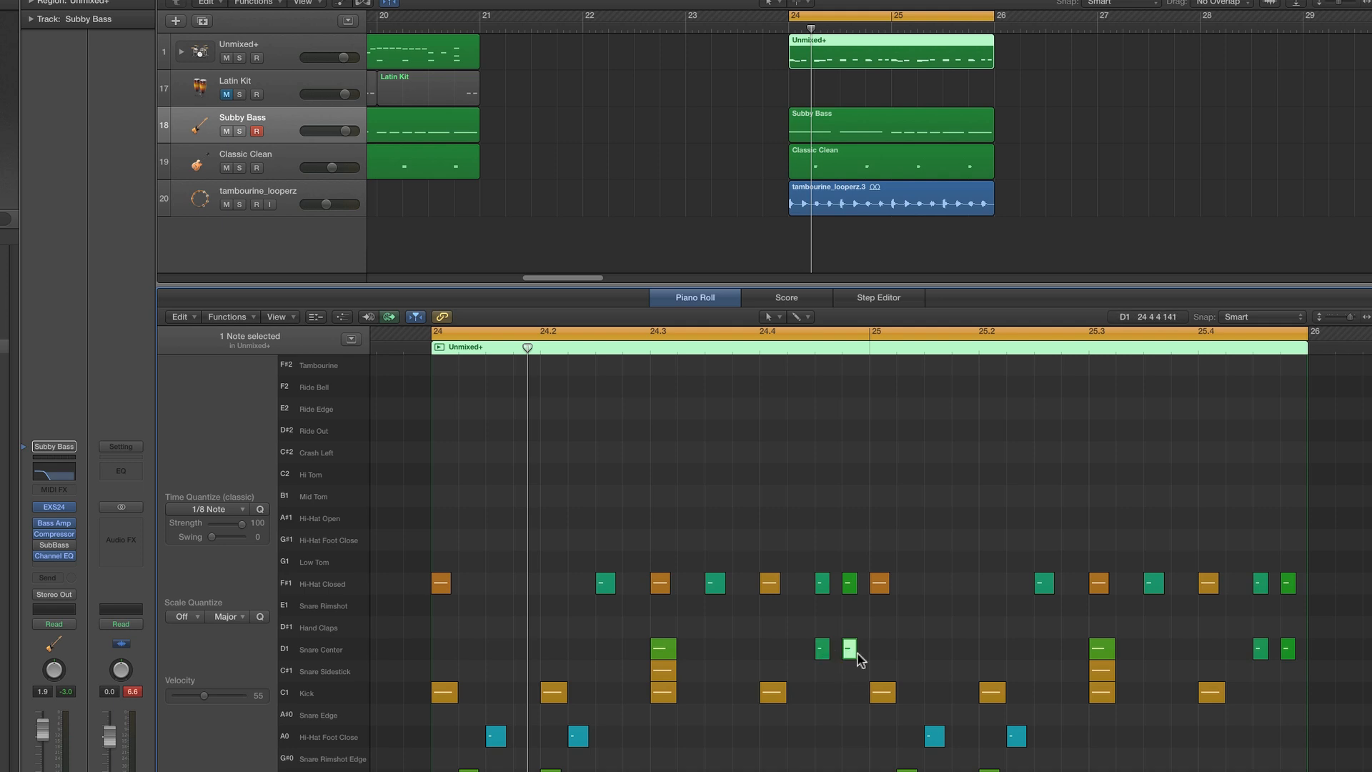
key("space")
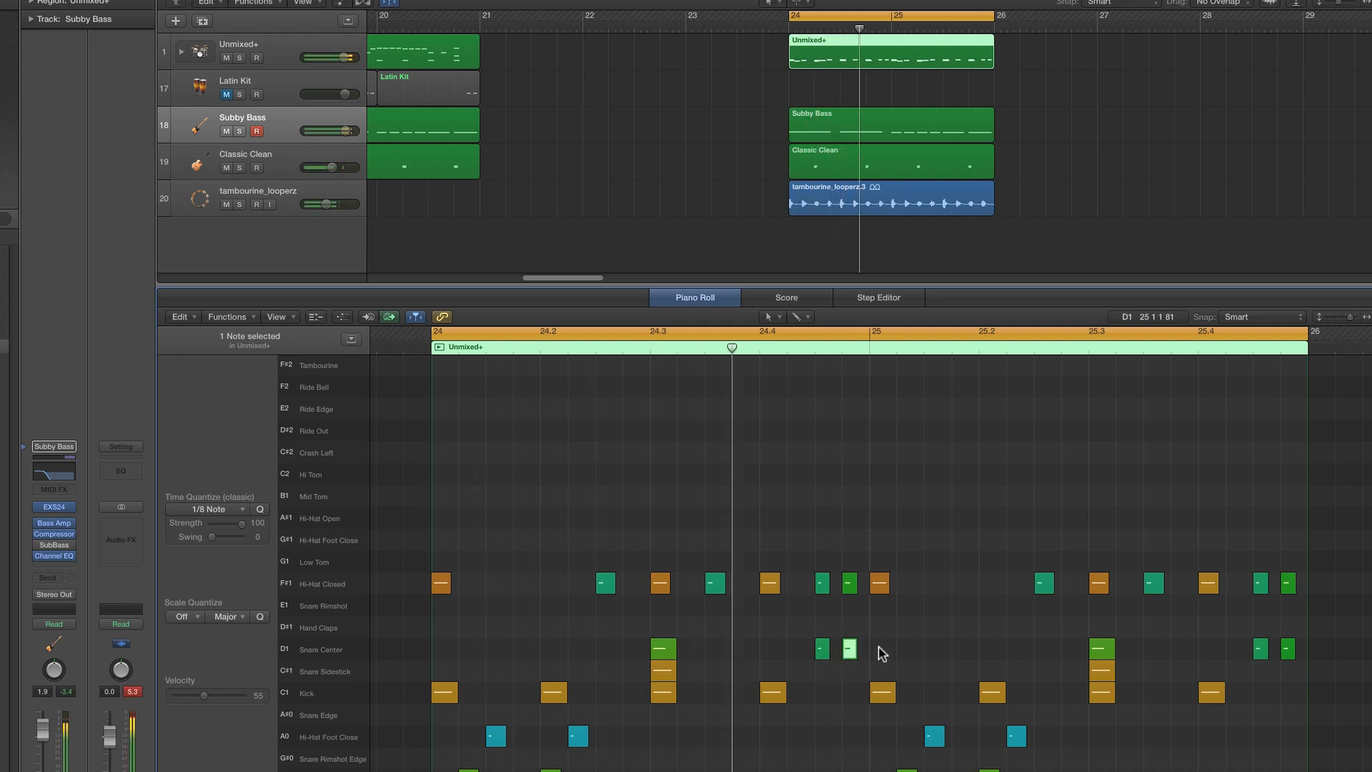
key("space")
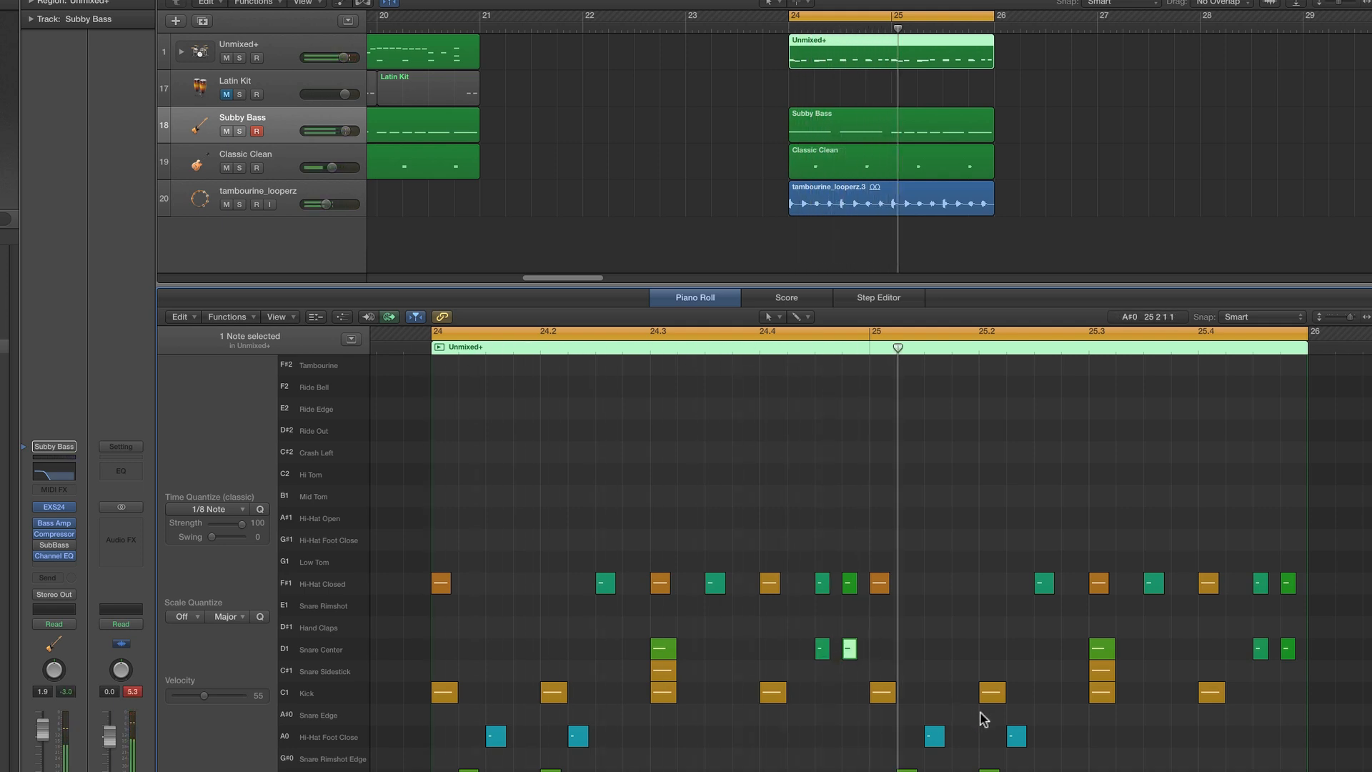
Copy the one-bar Latin Kit region from bar 20 to bar 24 and duplicate it at bar 25
left_click(406, 86)
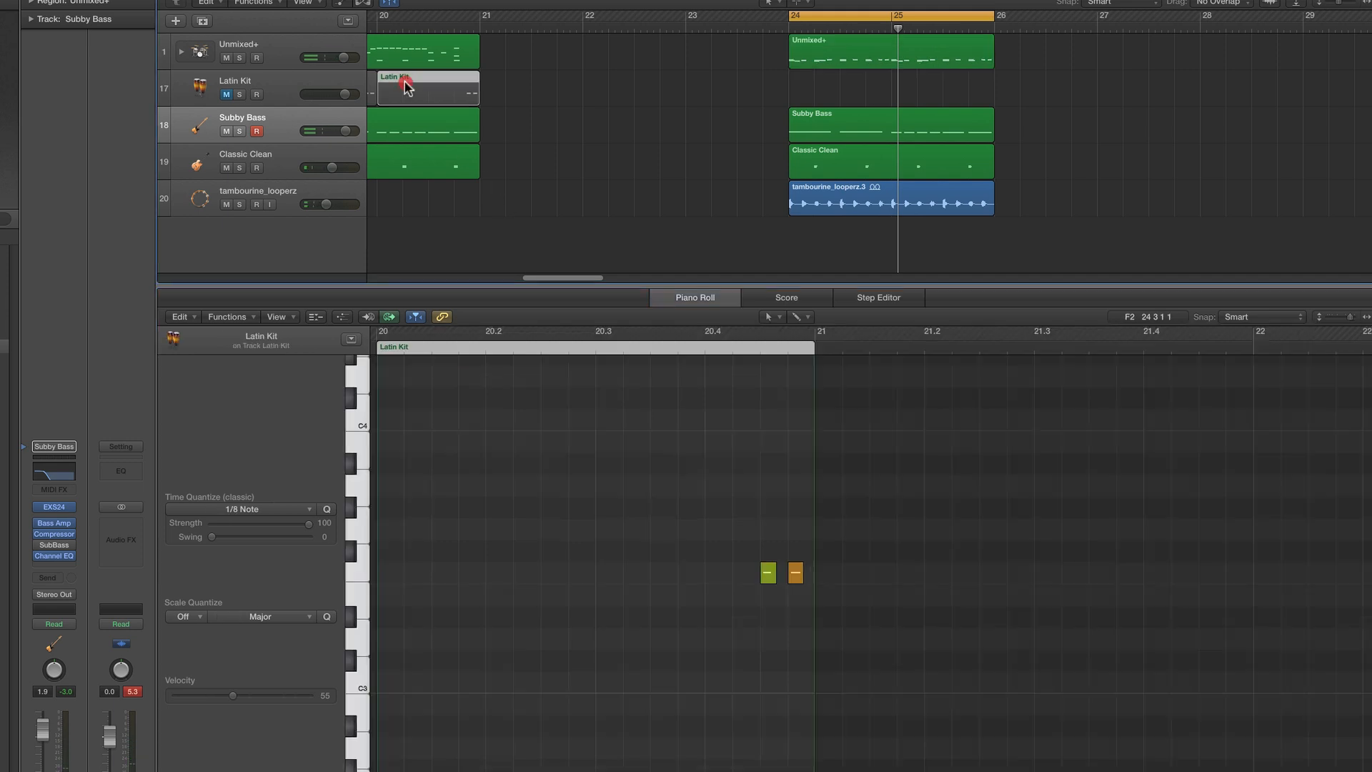
scroll(410, 87, "right", 1)
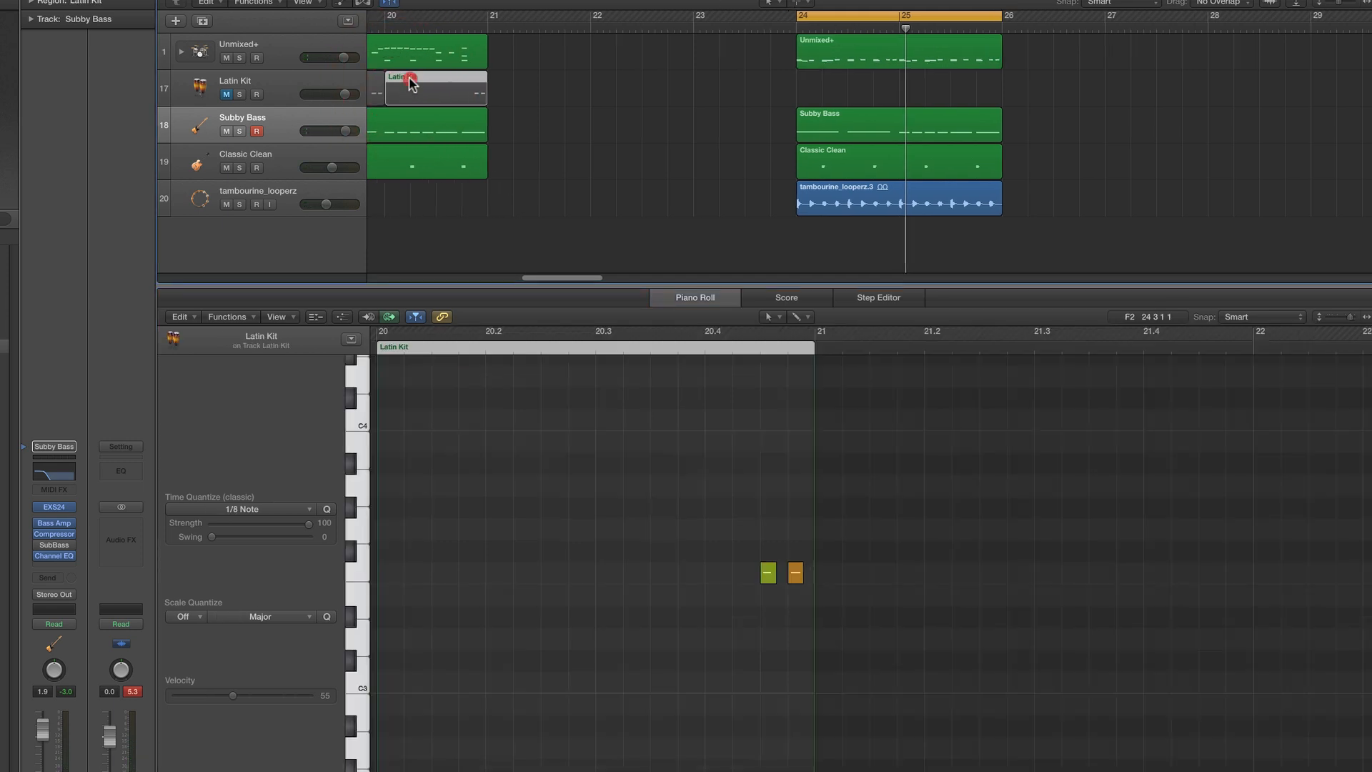
left_click_drag(409, 78, 823, 105)
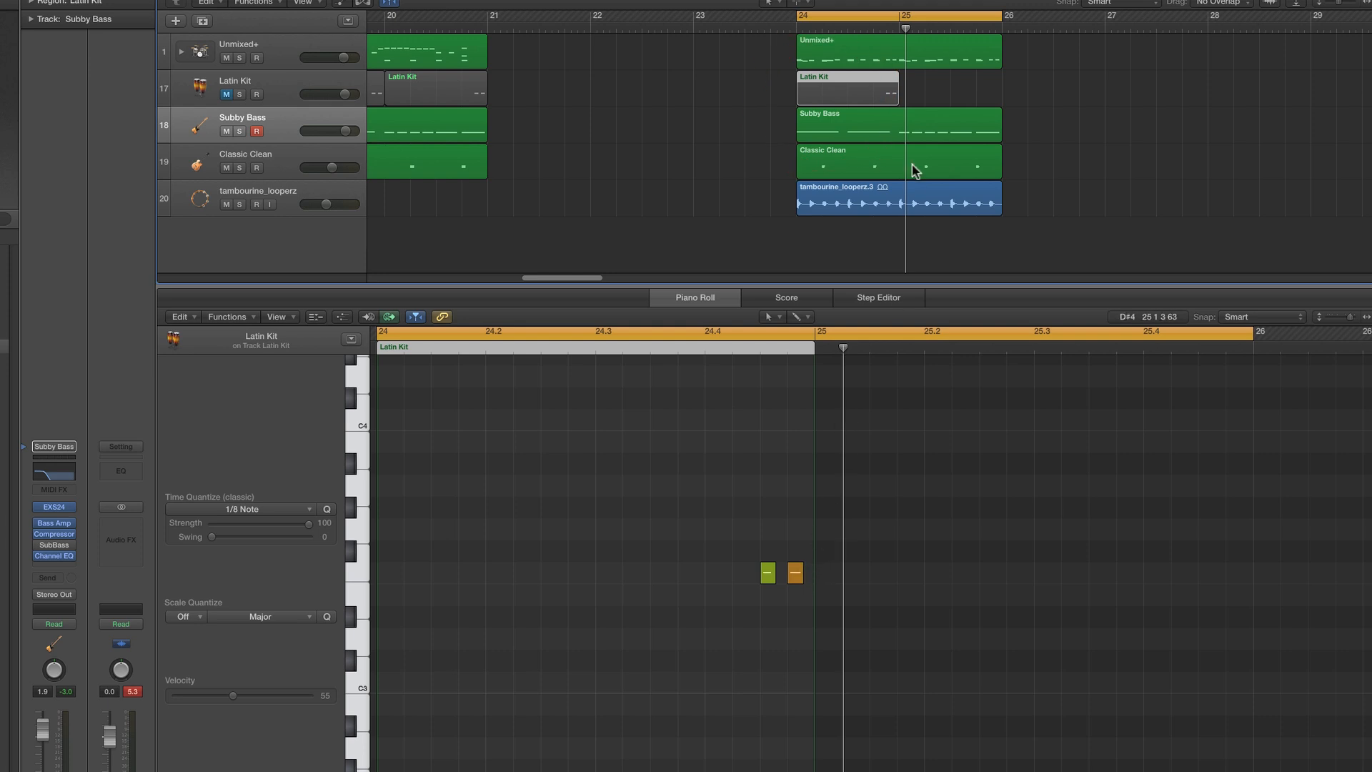
mouse_move(863, 87)
left_mouse_down()
mouse_move(950, 100)
mouse_move(965, 88)
mouse_move(876, 86)
left_mouse_up()
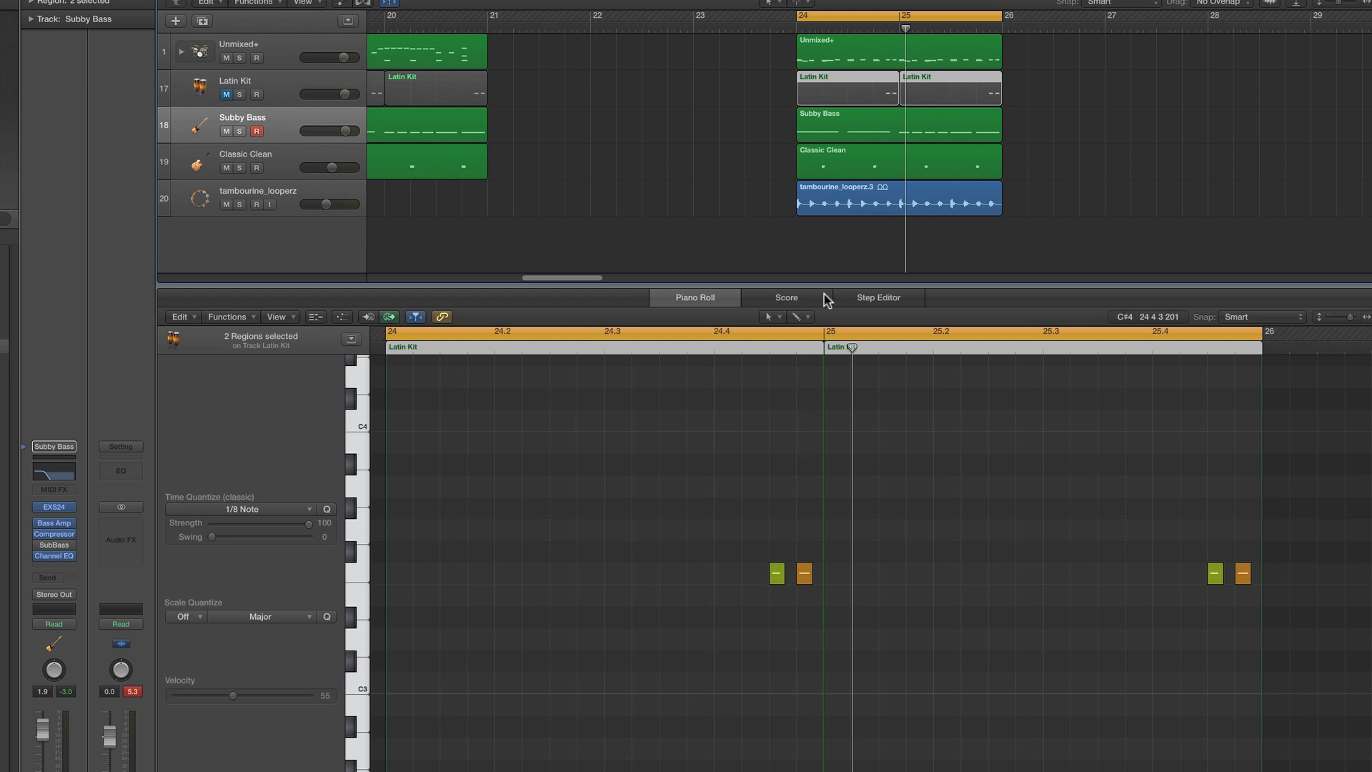
Play the loop with the Latin Kit track unmuted, and mute the track again
left_click(943, 530)
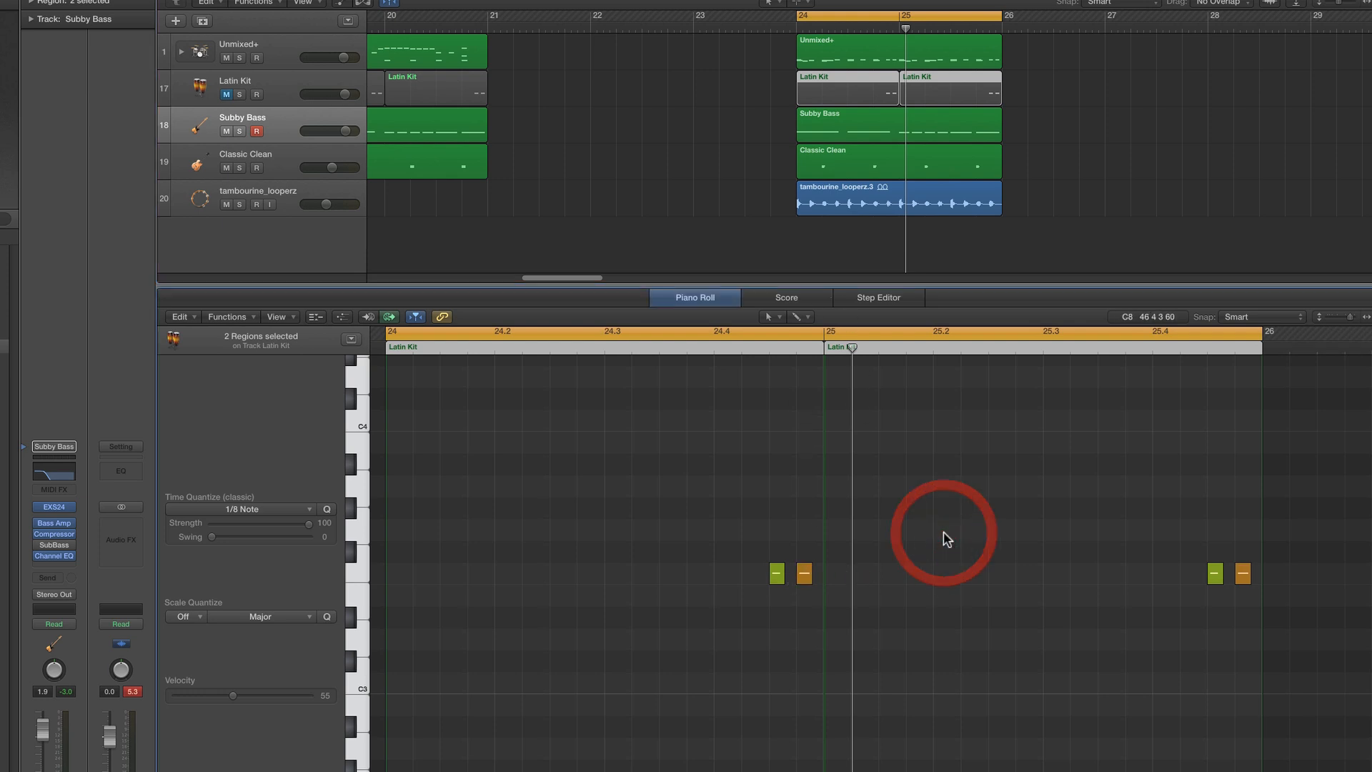
left_click(226, 94)
key("space")
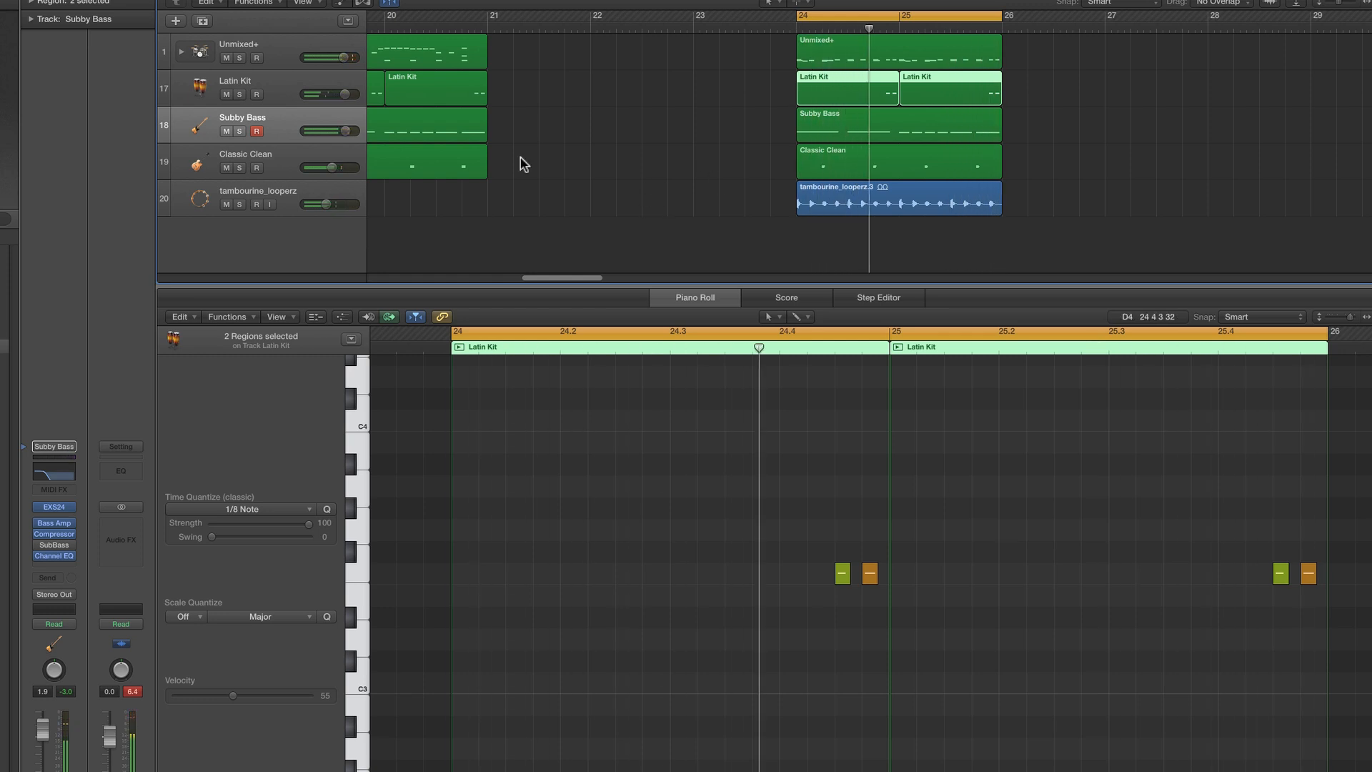
left_click(227, 96)
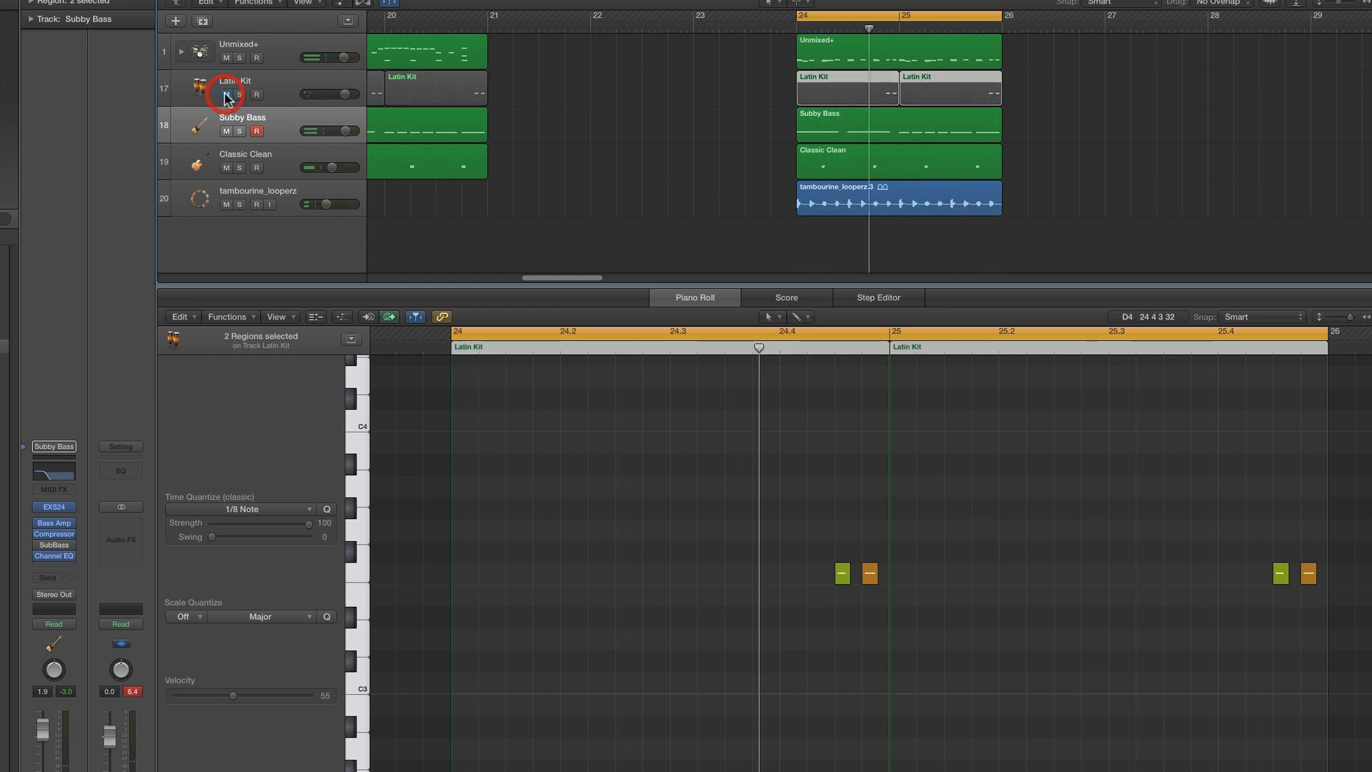
scroll(942, 180, "right", 3)
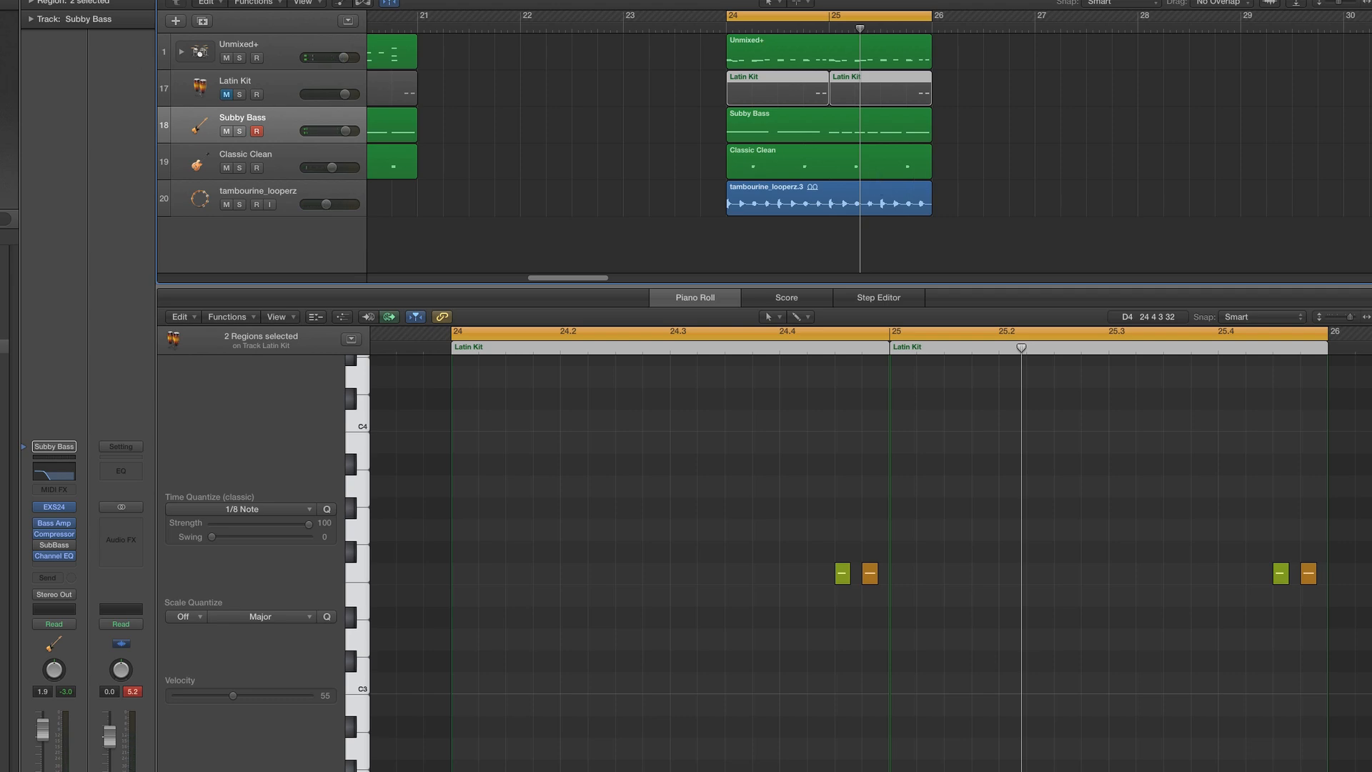
Show the mixer and raise the Classic Clean channel's Bus 3 send to -0.9 dB to feed the echo
key("x")
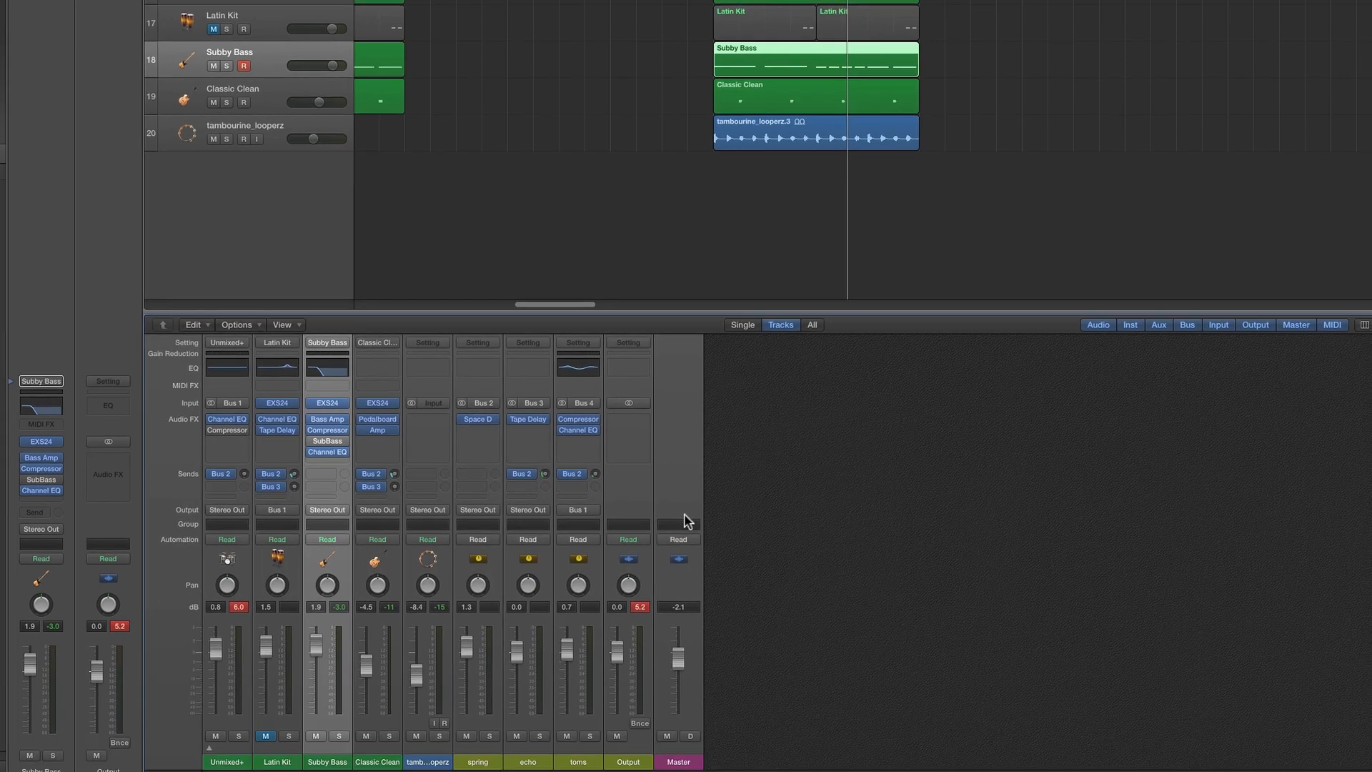
left_click(621, 241)
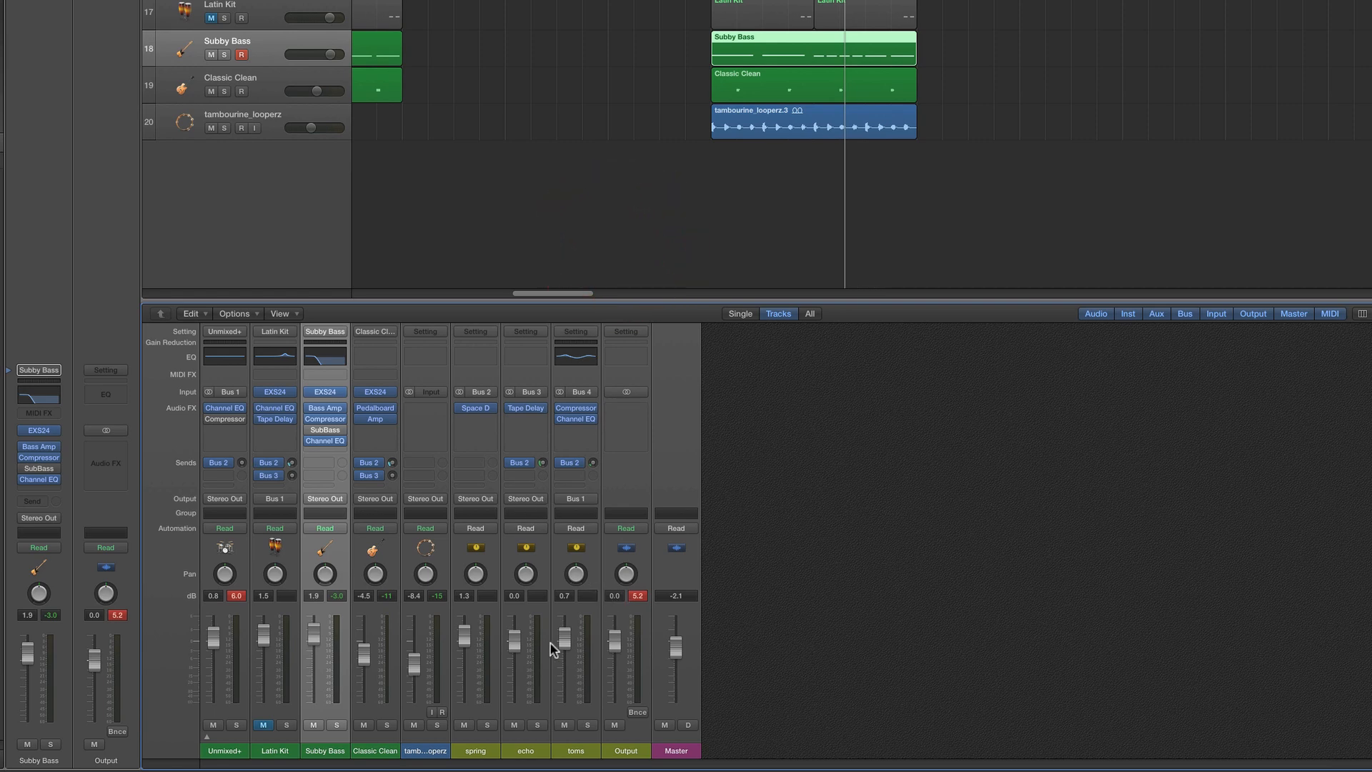
left_click(523, 750)
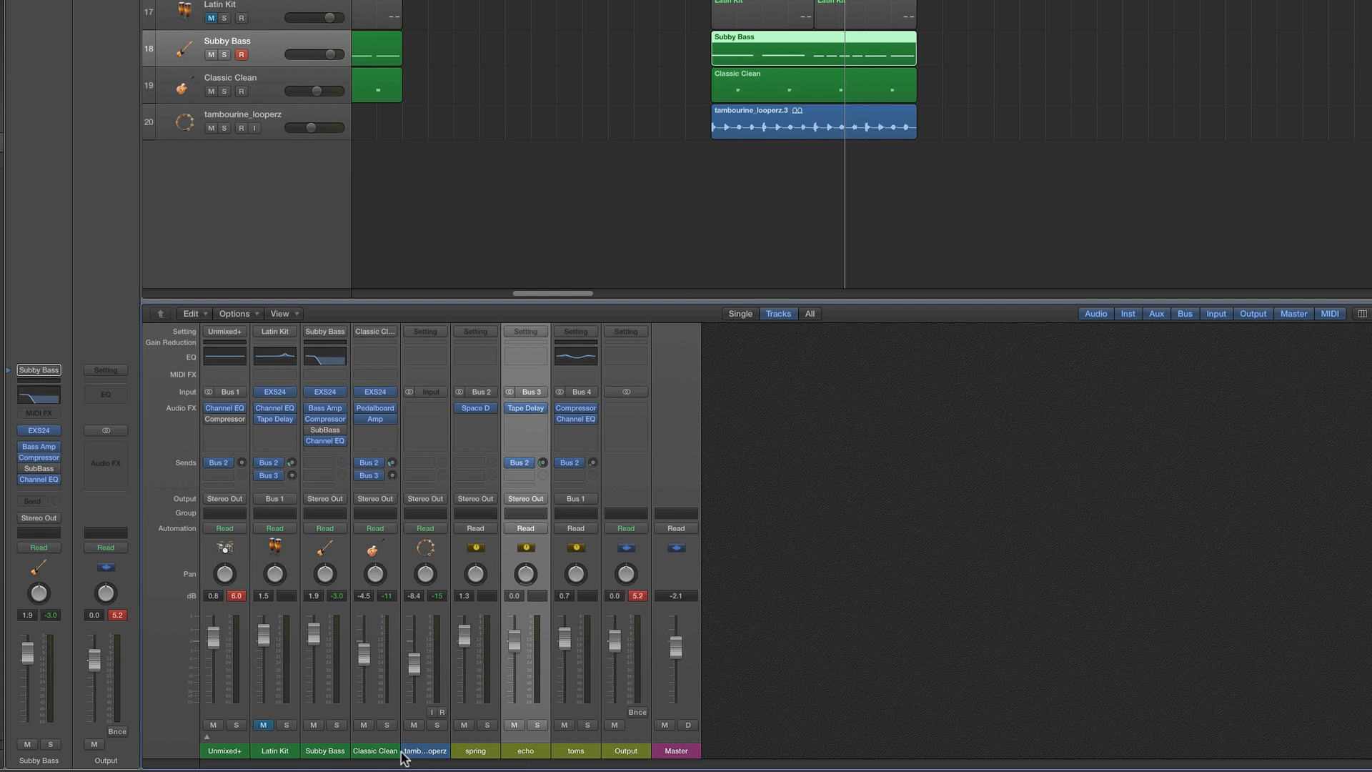
left_click(375, 751)
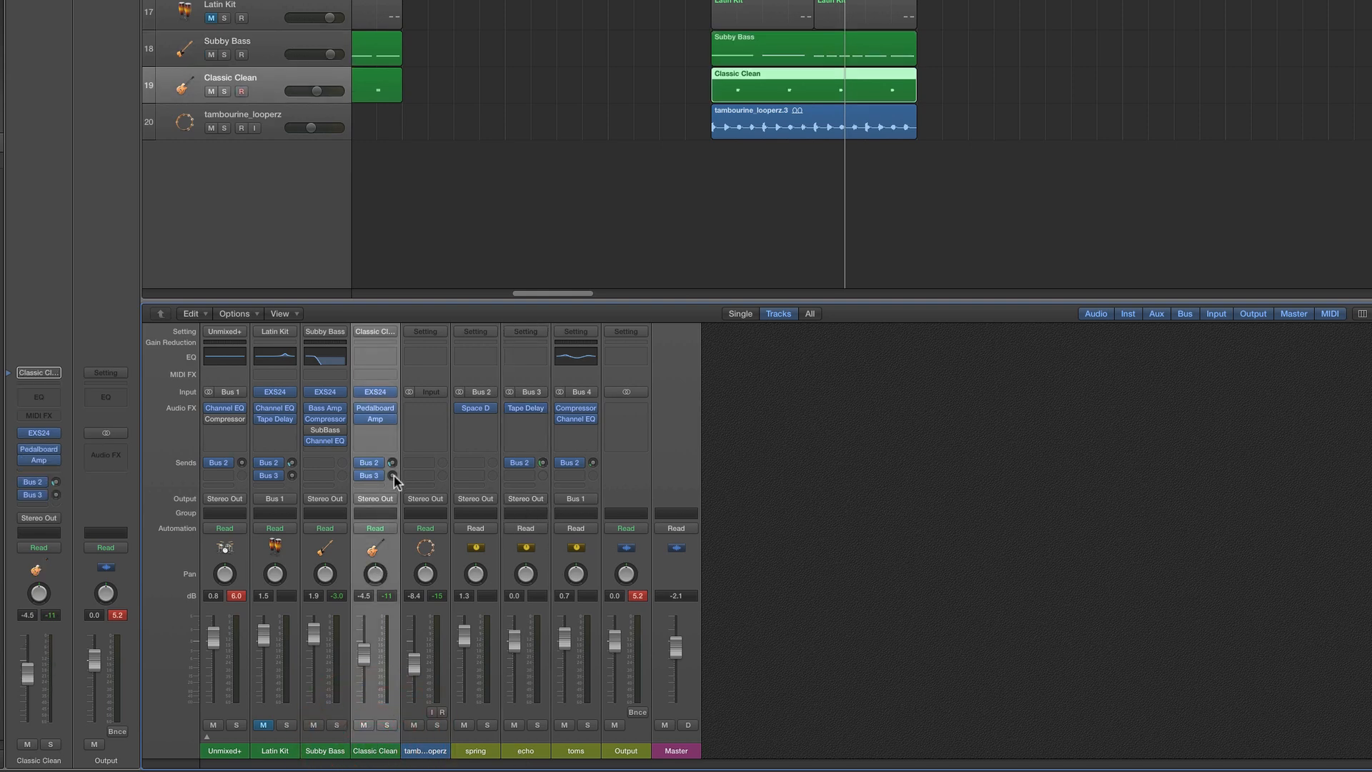
left_click_drag(393, 475, 378, 371)
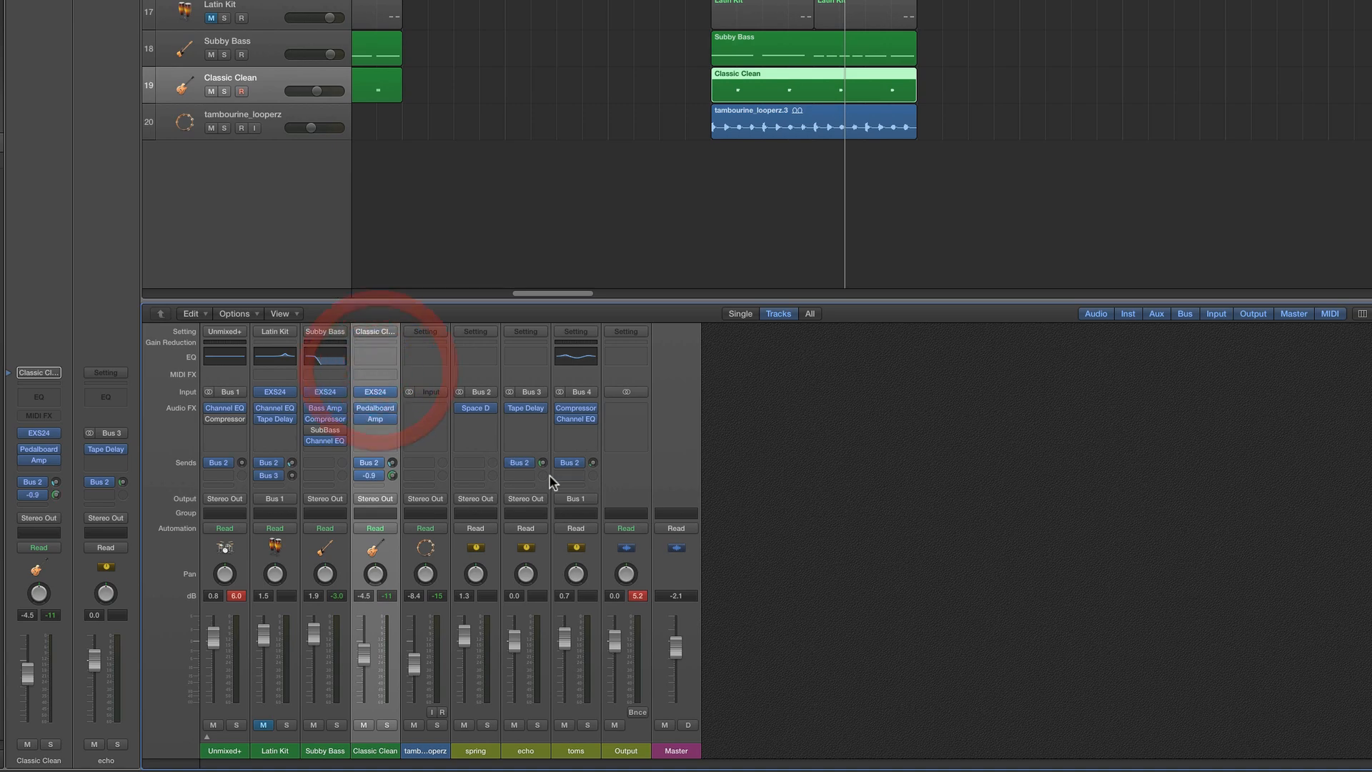
Check the Tape Delay settings on the echo channel and close the plug-in window
left_click(526, 409)
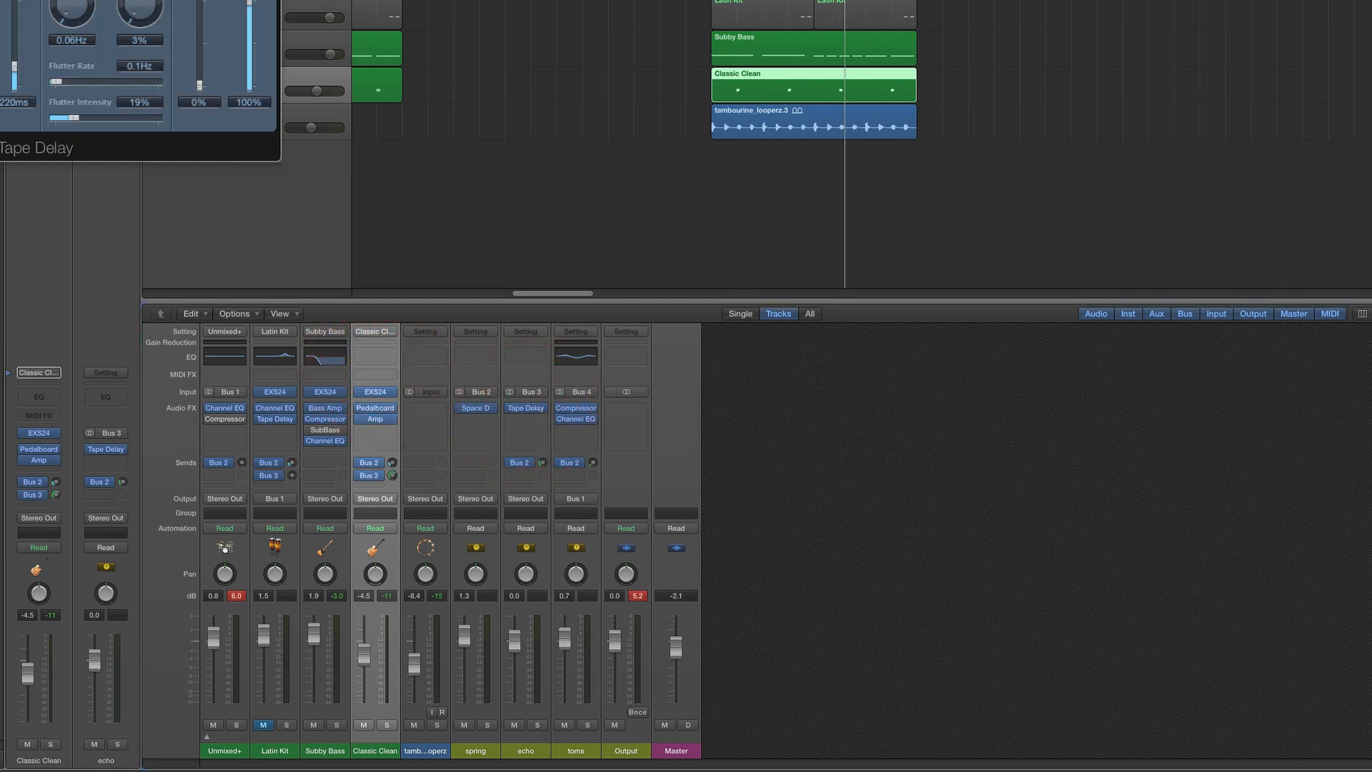
left_click_drag(95, 2, 681, 393)
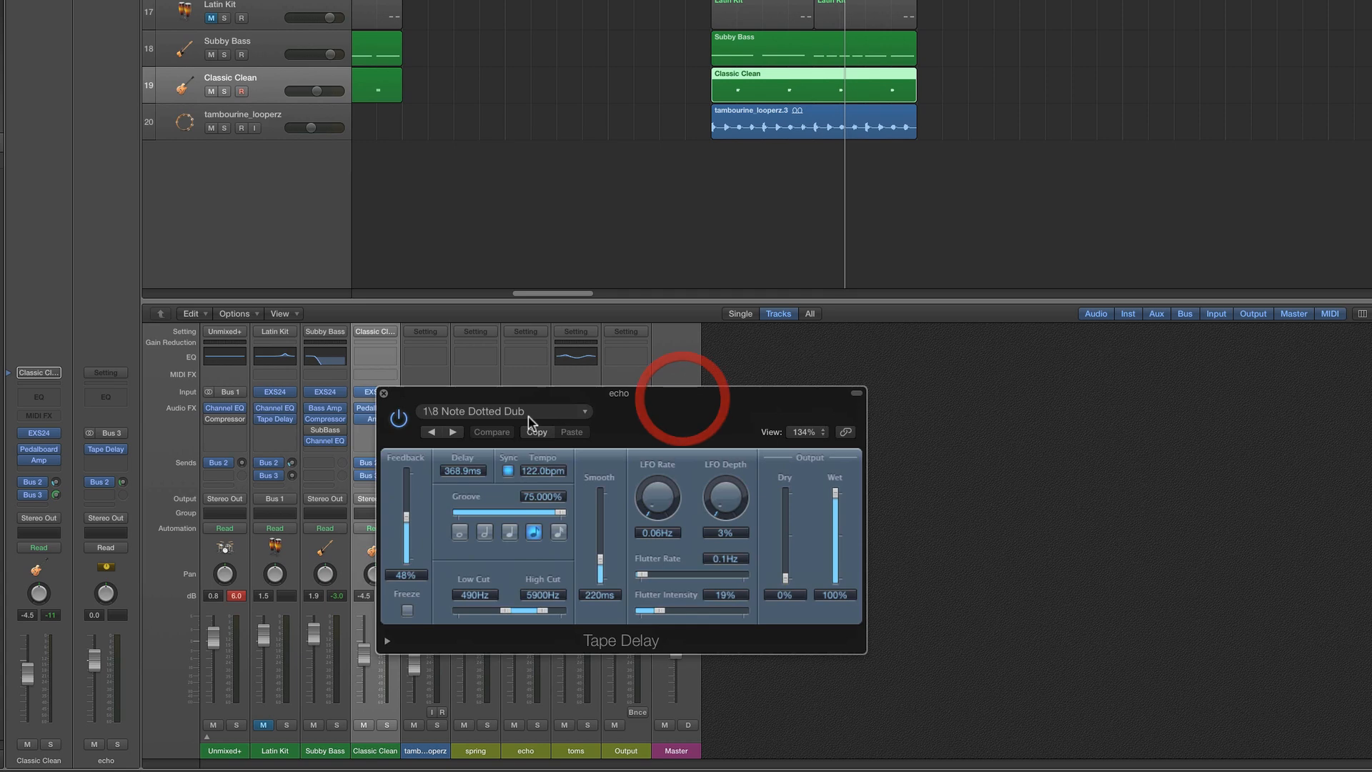
left_click(384, 393)
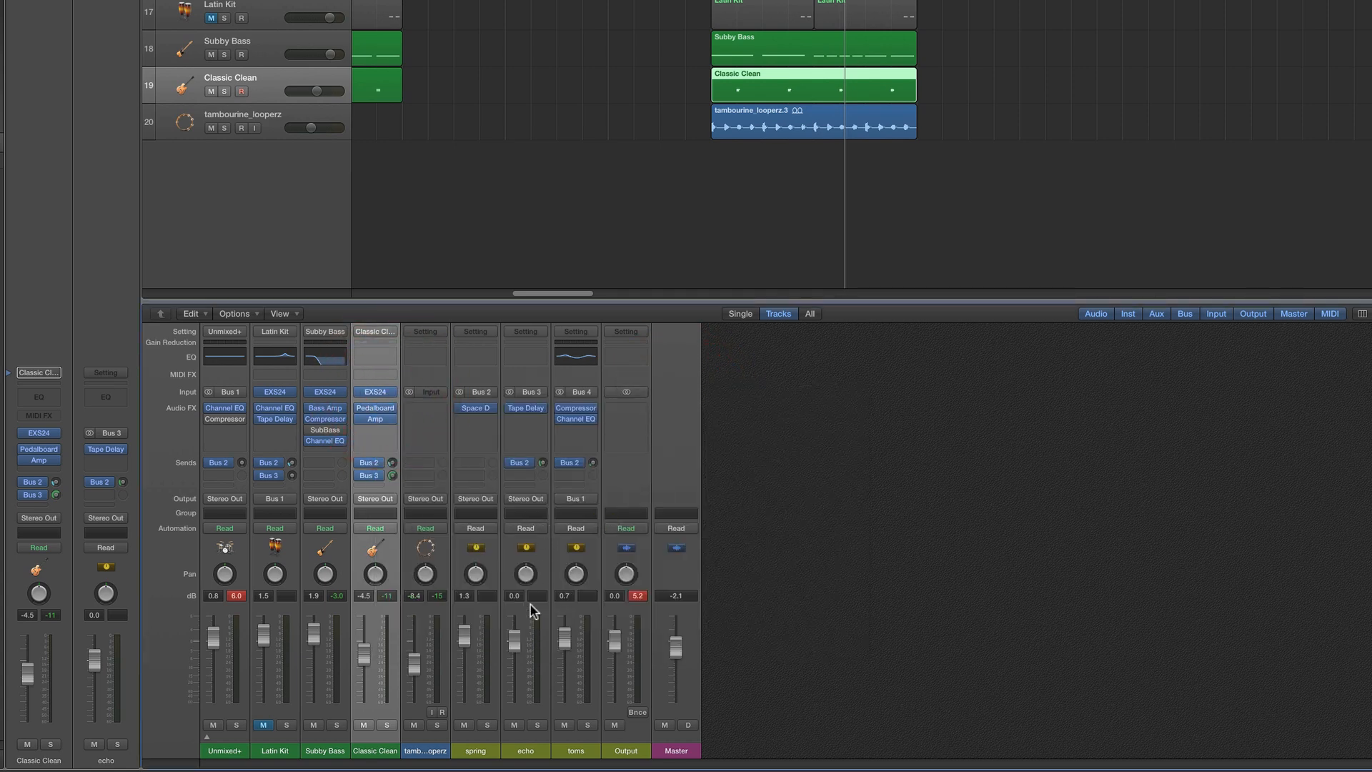
Toggle Classic Clean's mute while playing the loop, leave the channel muted and turn its Bus 3 send fully down
left_click_drag(390, 477, 368, 724)
key("space")
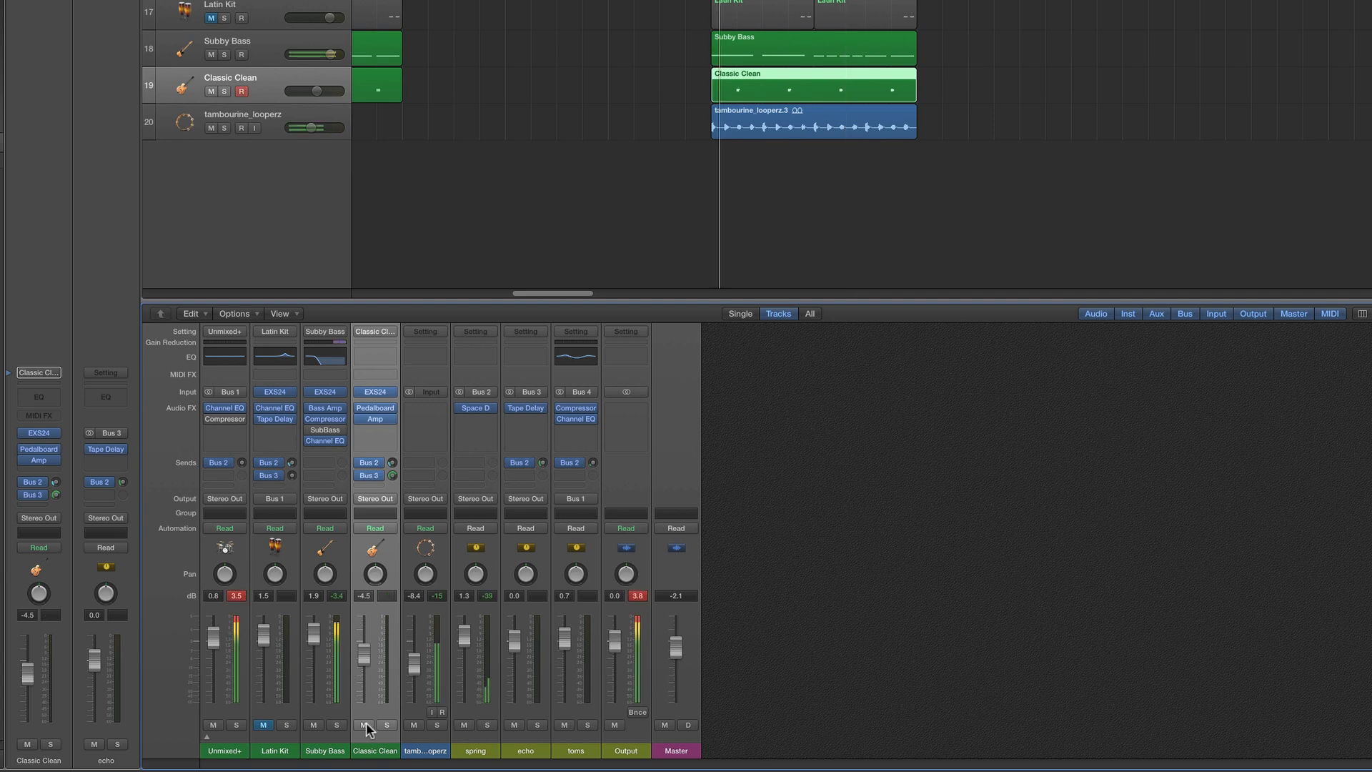
left_click(366, 725)
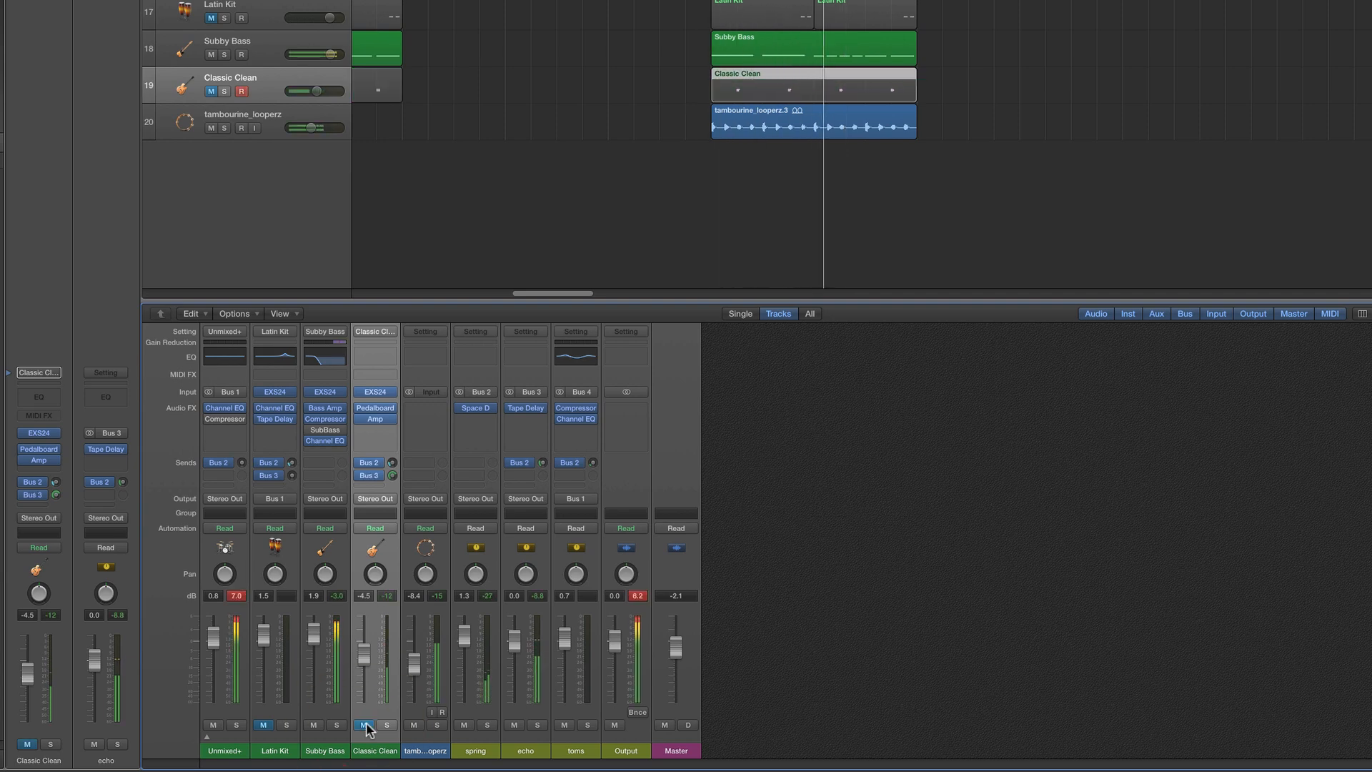
left_click(365, 724)
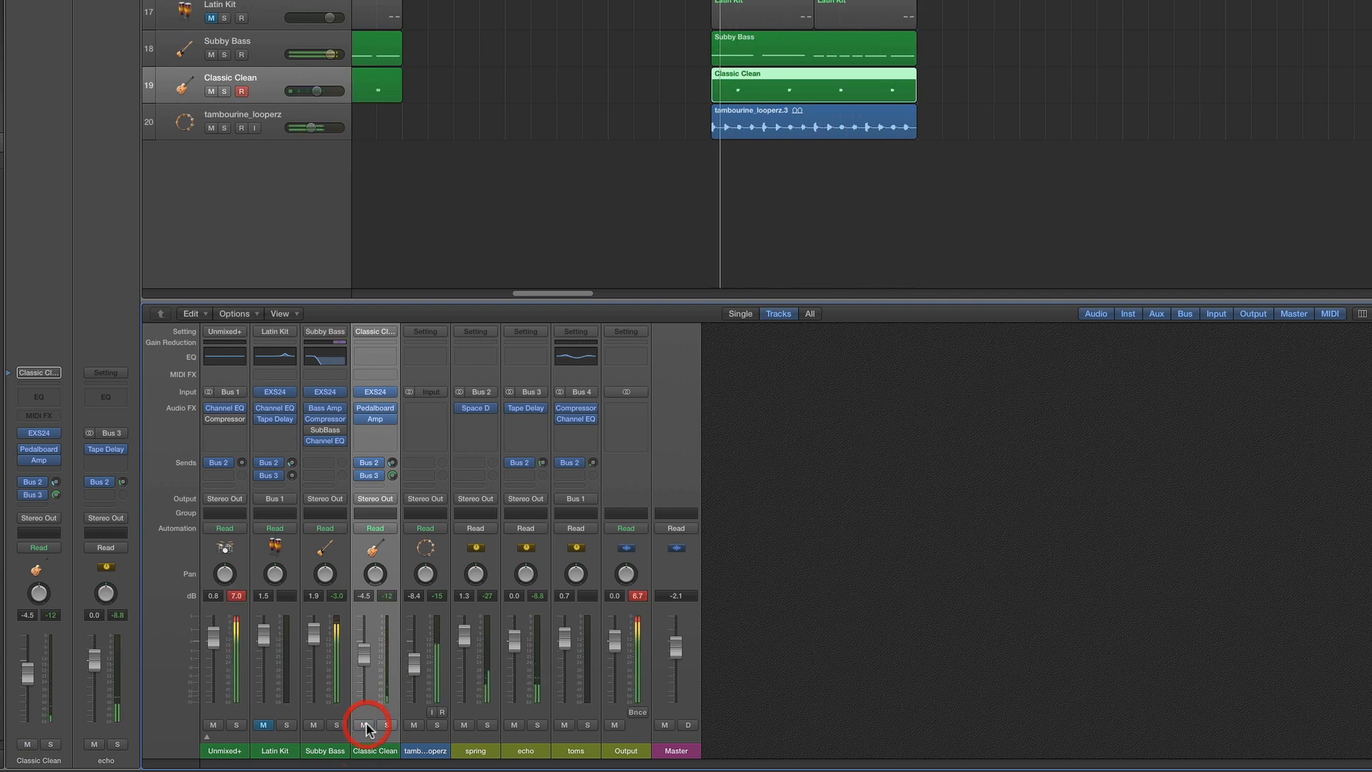
left_click(365, 725)
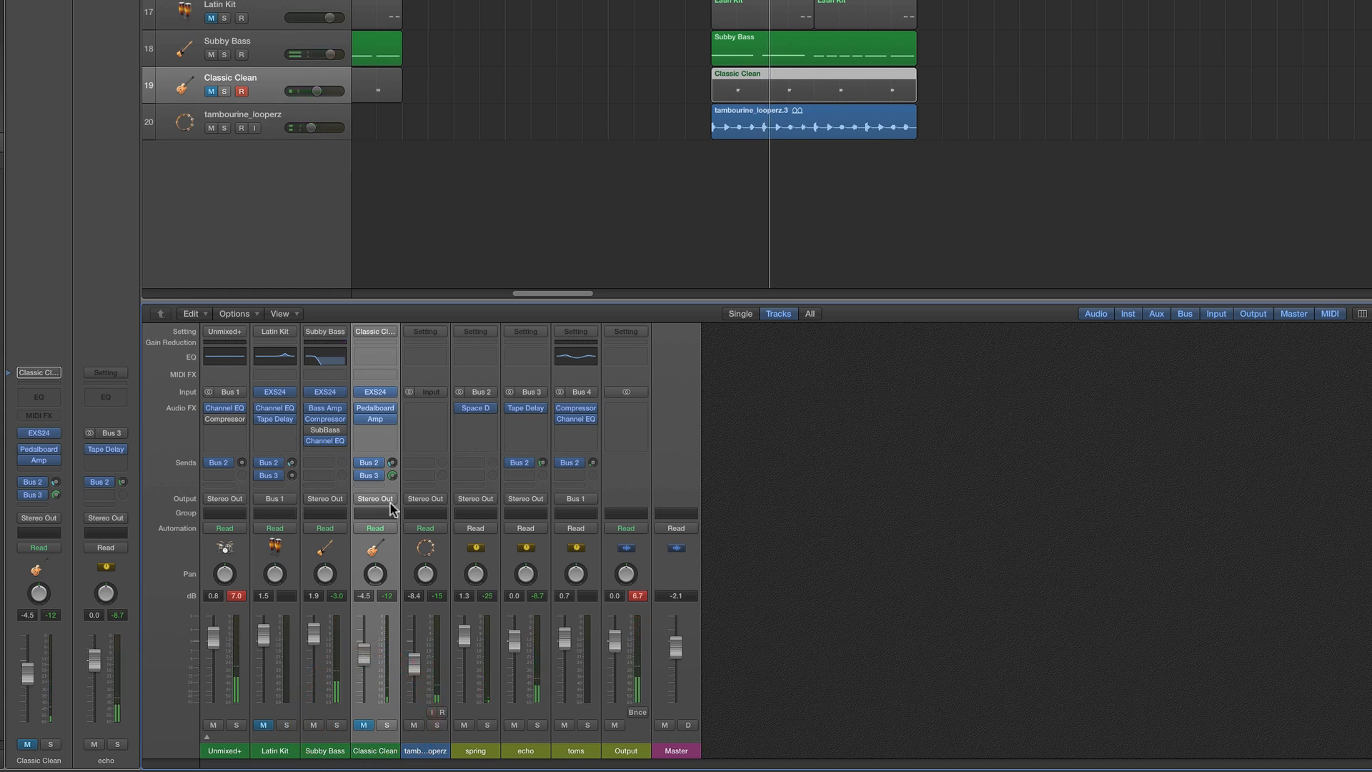
left_click_drag(393, 475, 390, 629)
Expand the Unmixed+ drum stack in the mixer and raise the Snare Top channel's Bus 3 send
left_click(232, 754)
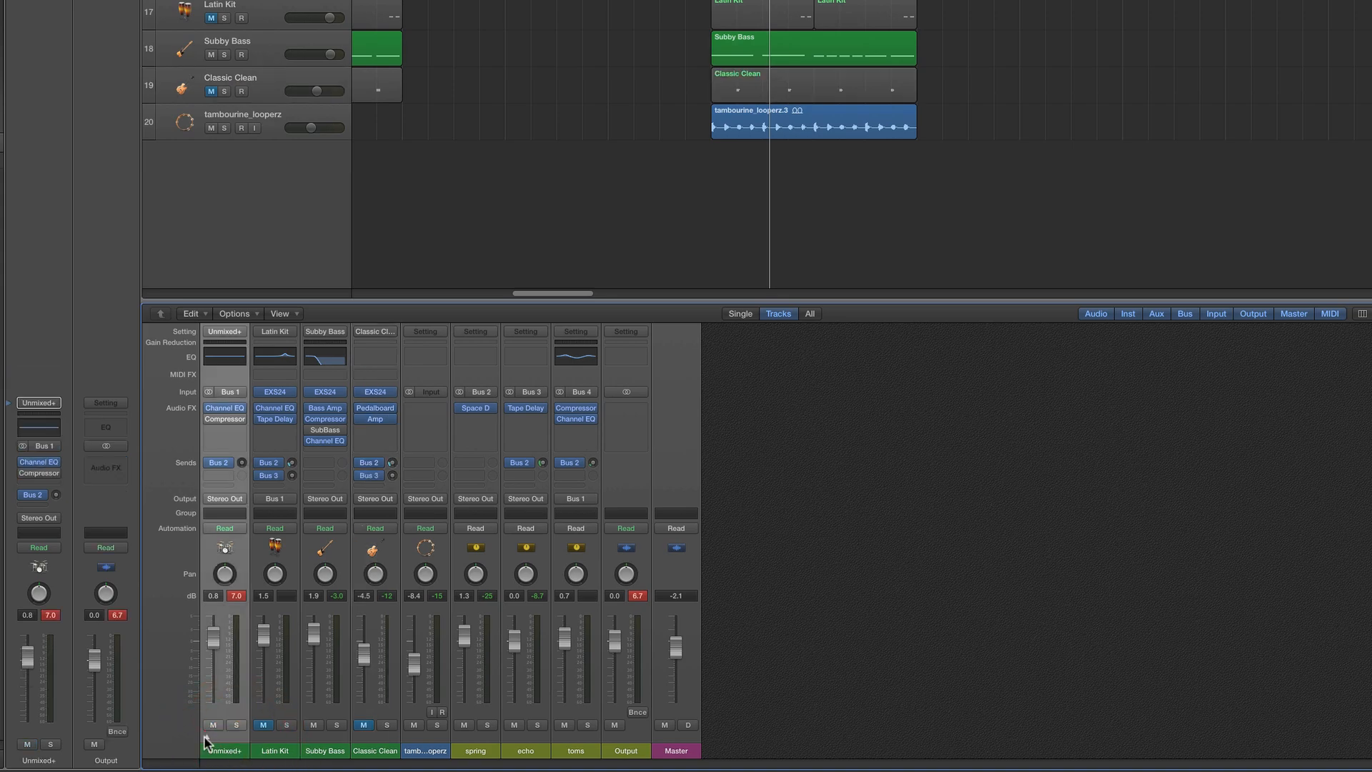
left_click(206, 736)
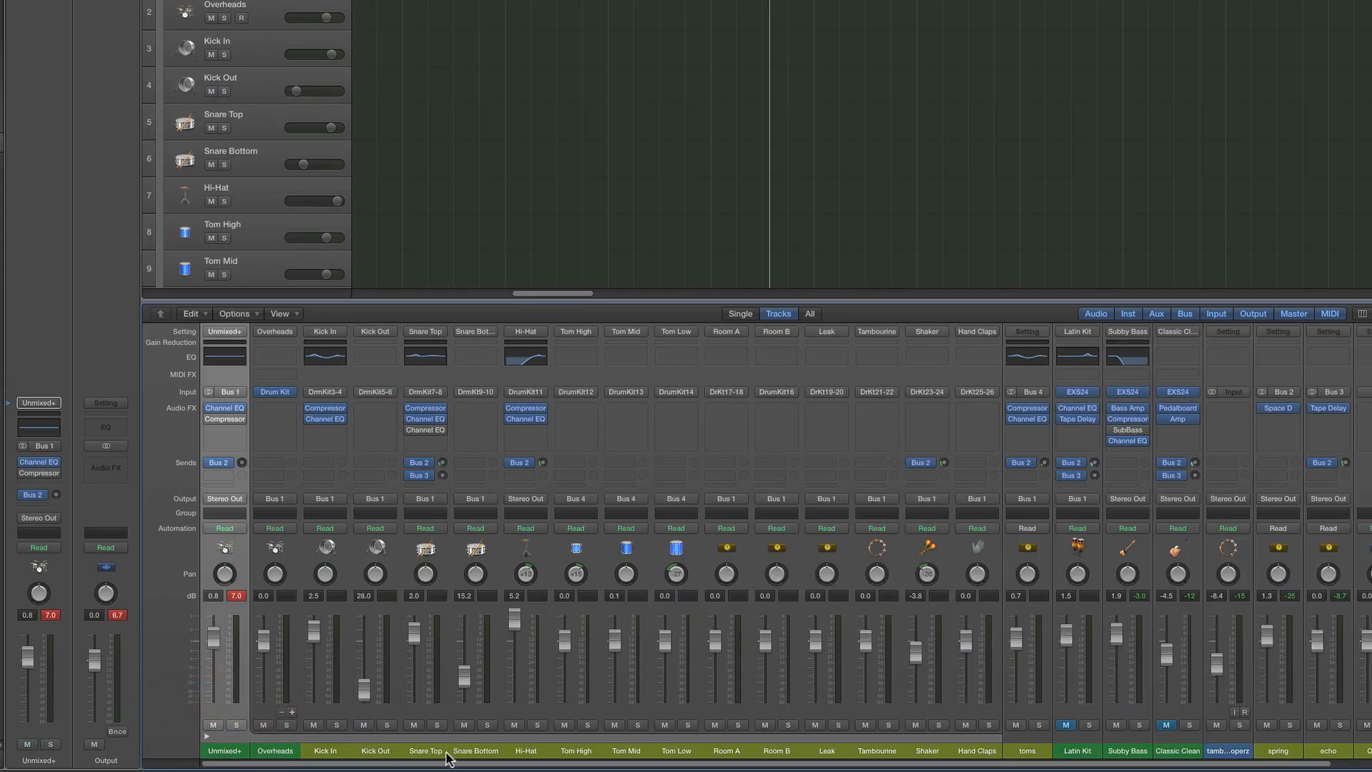
left_click(438, 756)
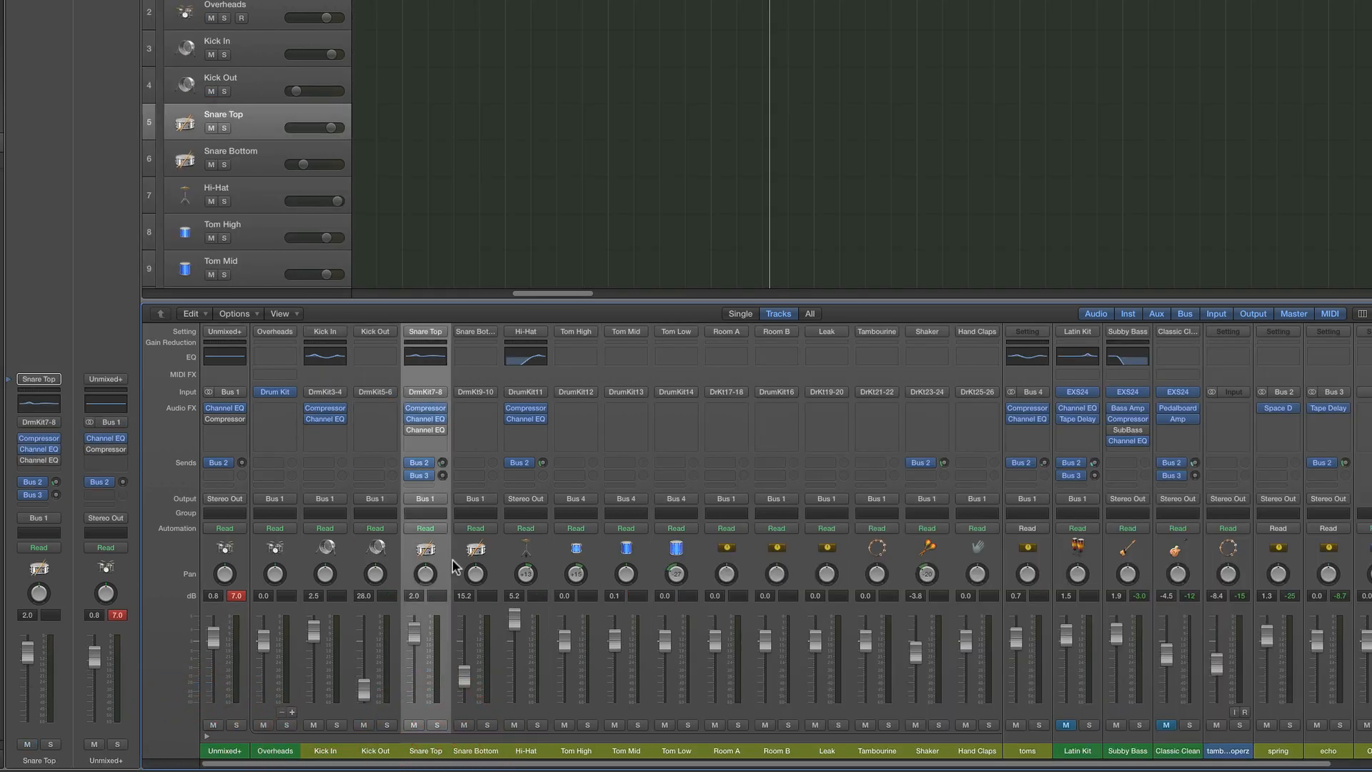
left_click_drag(444, 475, 443, 493)
left_click_drag(442, 446, 441, 443)
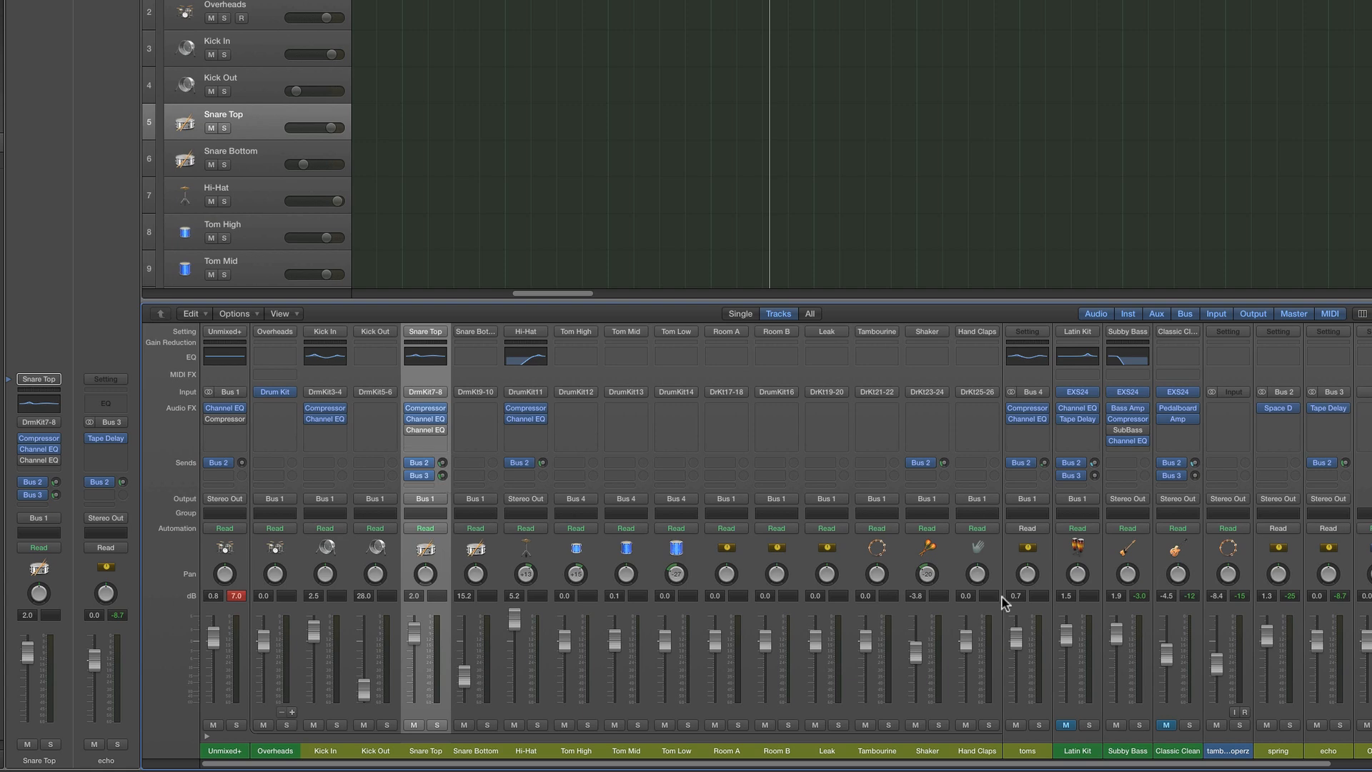
left_click_drag(442, 475, 442, 463)
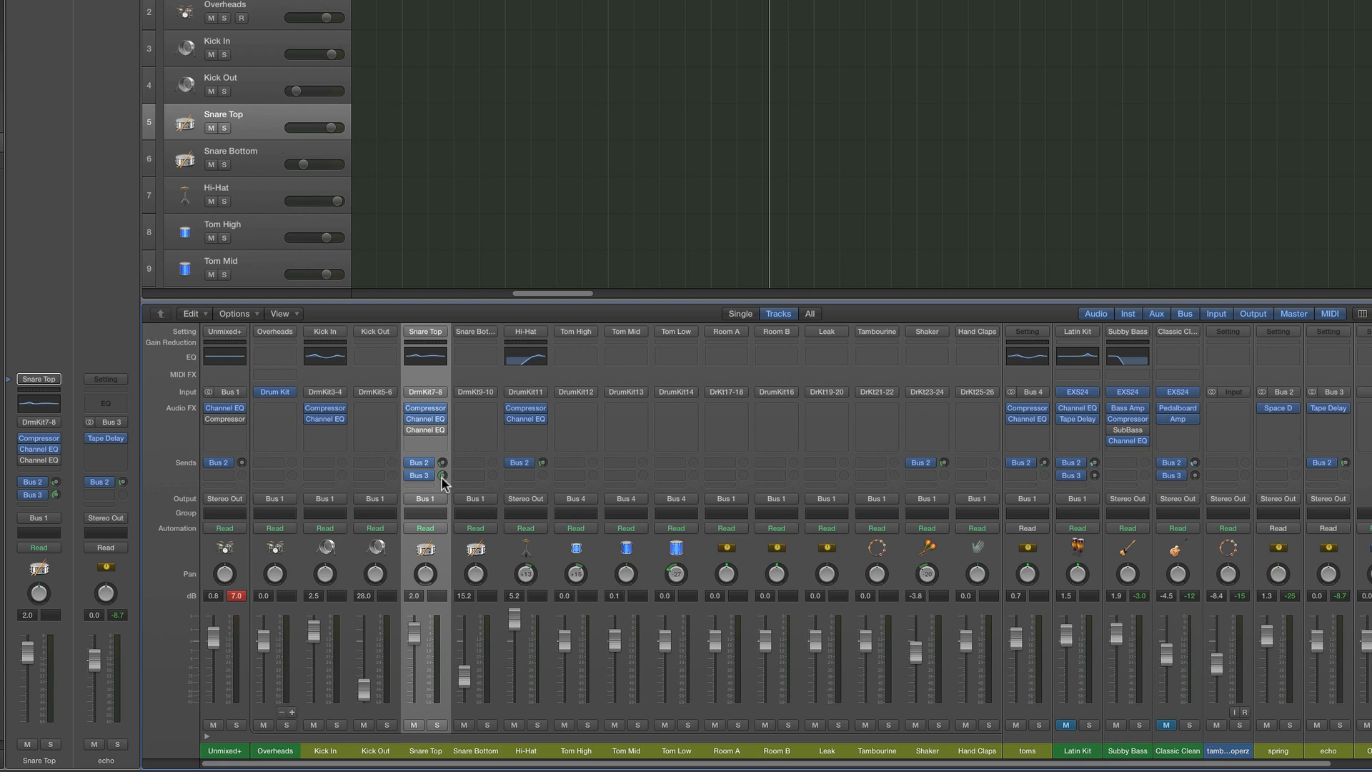
mouse_move(441, 477)
left_mouse_down()
mouse_move(442, 493)
mouse_move(442, 476)
left_mouse_up()
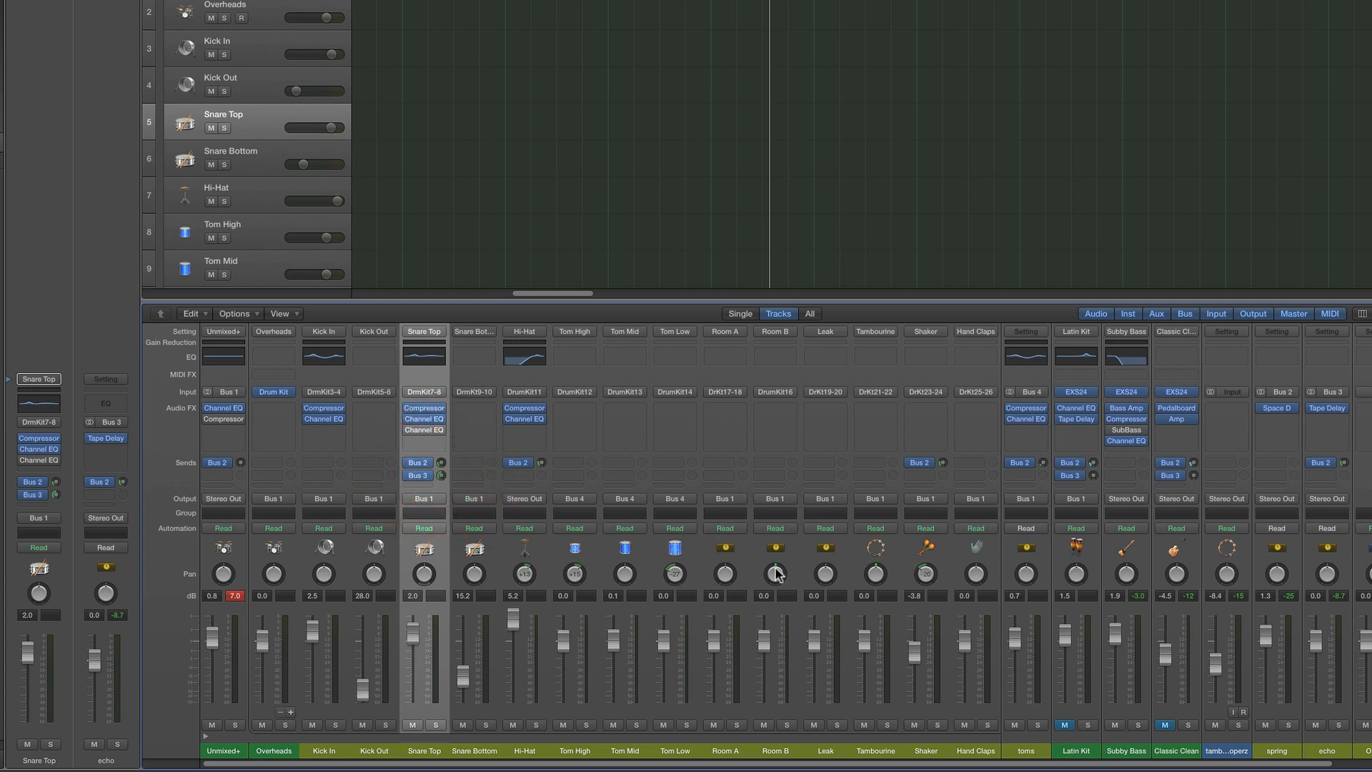
Play the loop to hear the snare echo, and turn Snare Top's Bus 3 send back down
key("space")
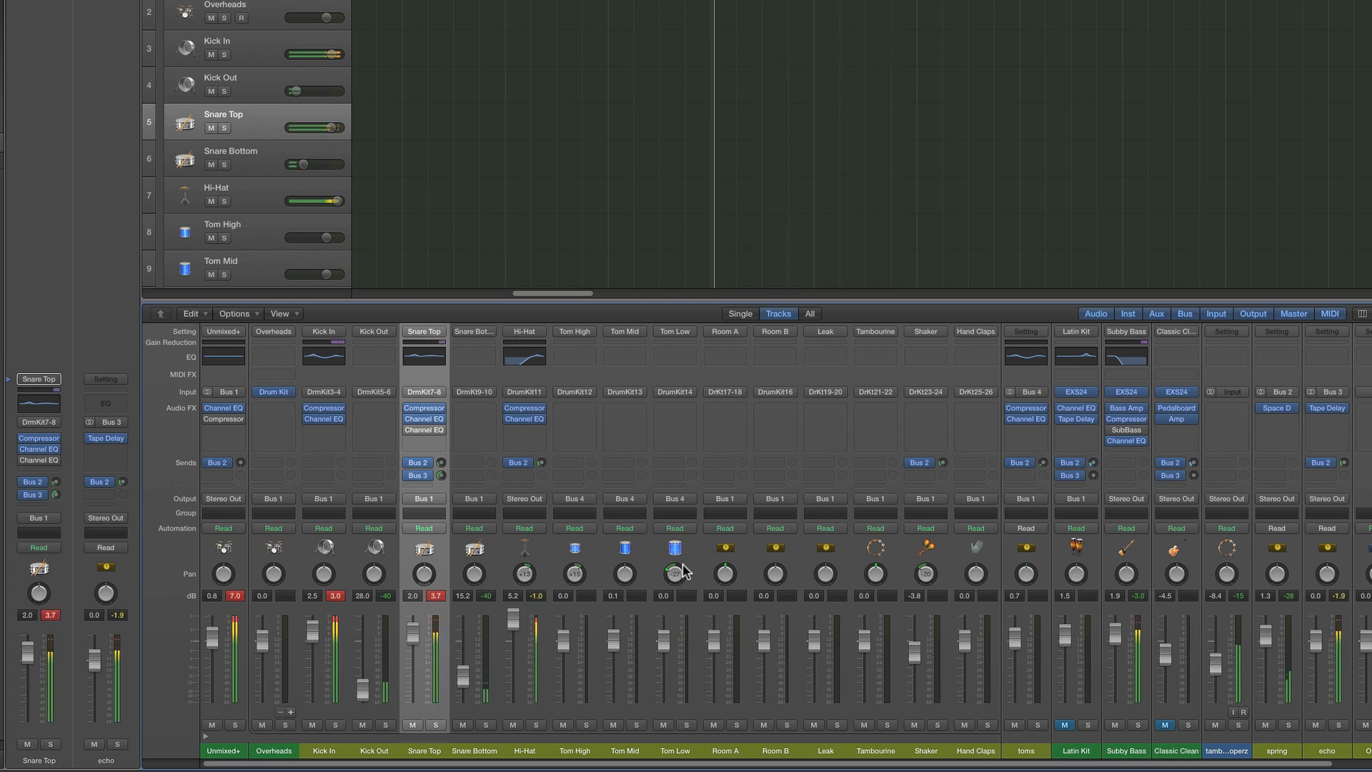
mouse_move(443, 472)
left_click_drag(441, 444, 453, 519)
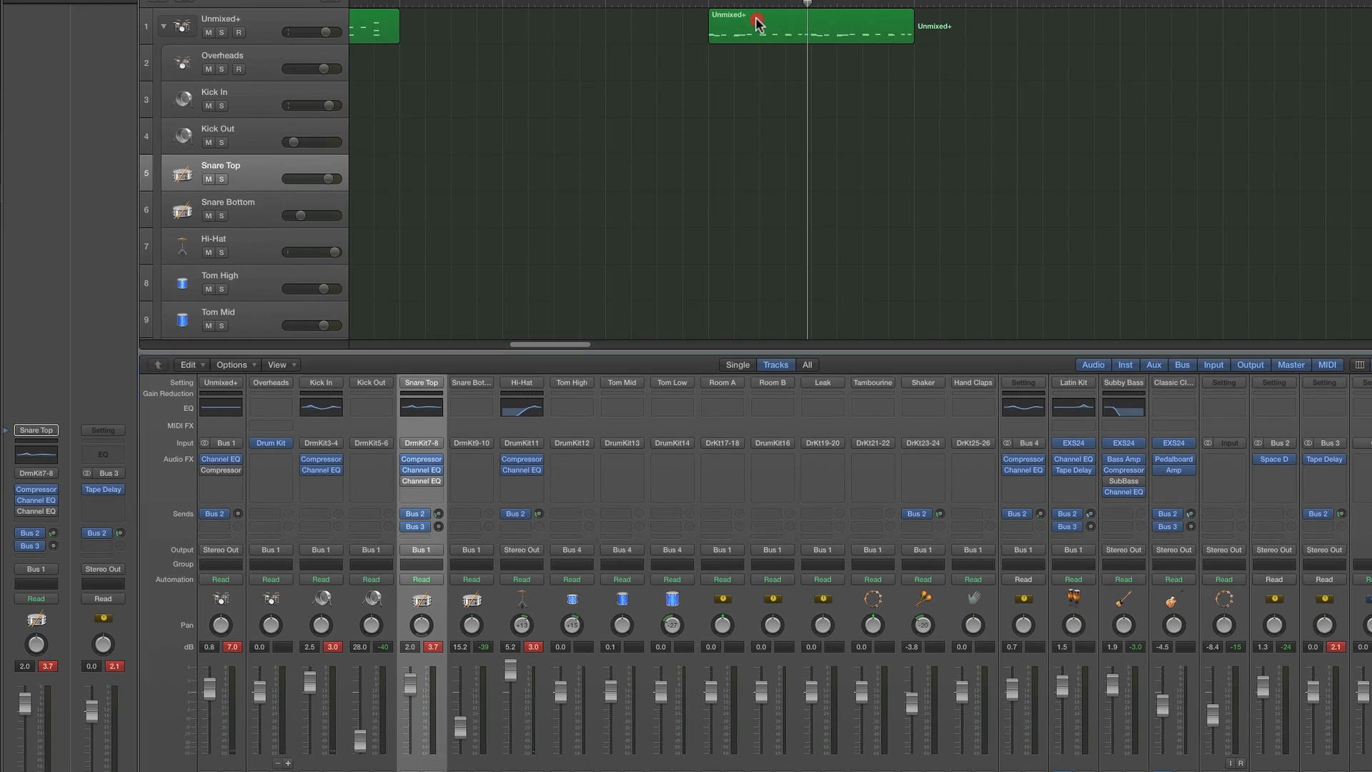
Open the Unmixed+ region at bar 24 and draw a Snare Center note at 25 1 2 with the Pencil tool
double_click(757, 23)
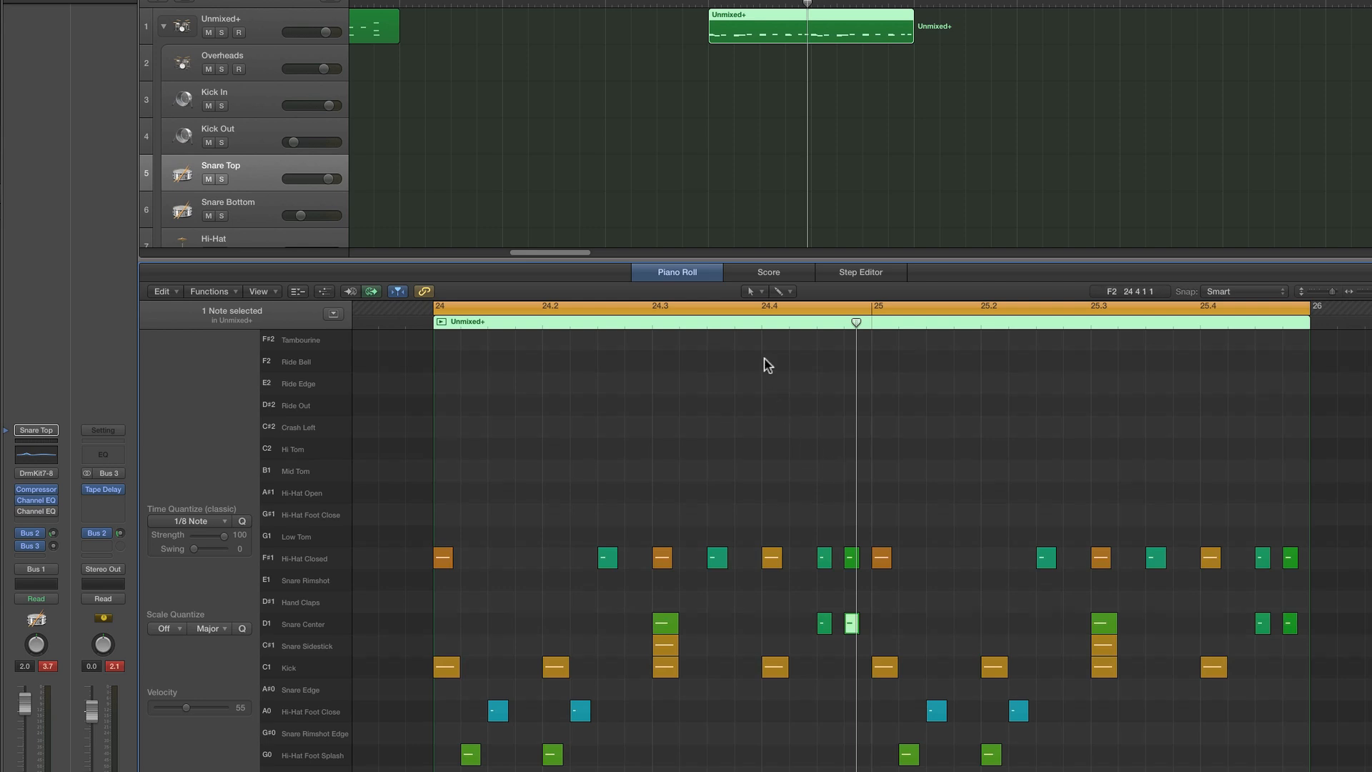
left_click(750, 291)
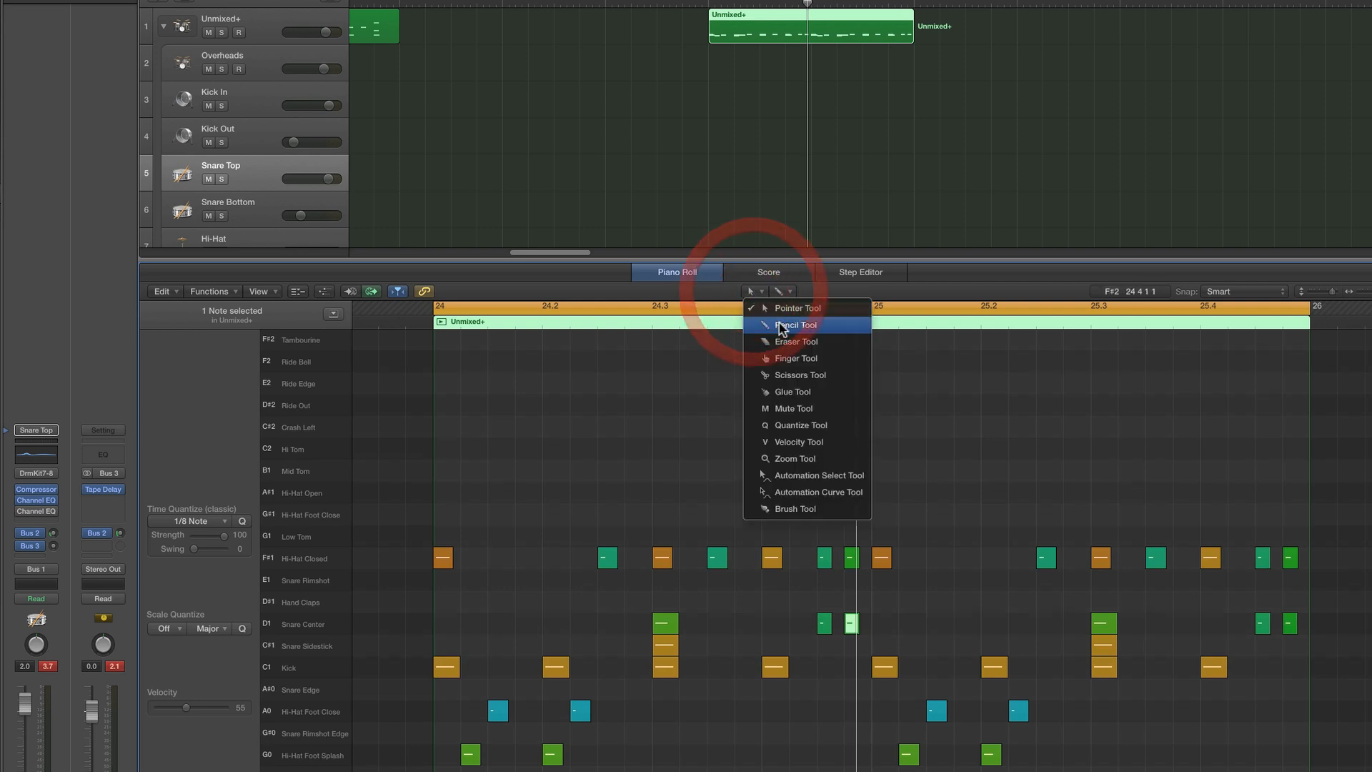
left_click(779, 324)
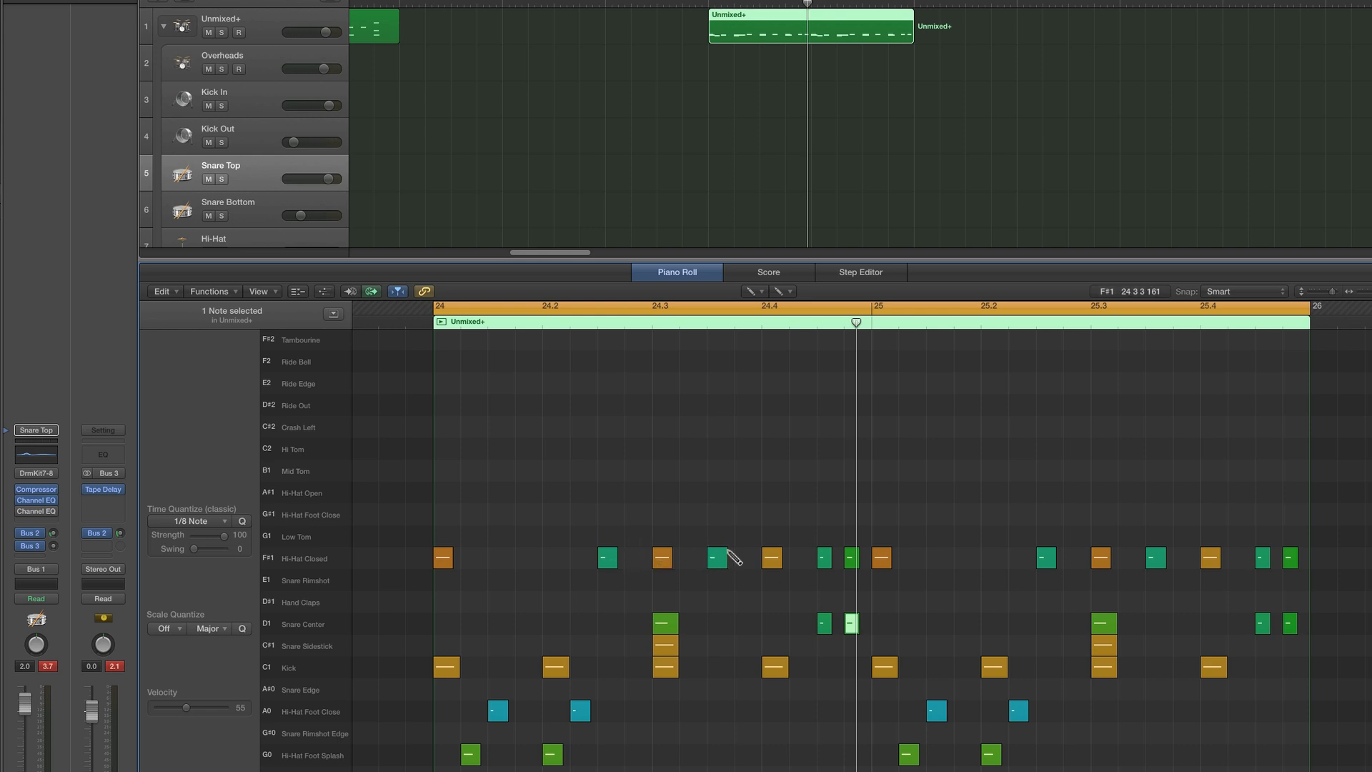
left_click(906, 623)
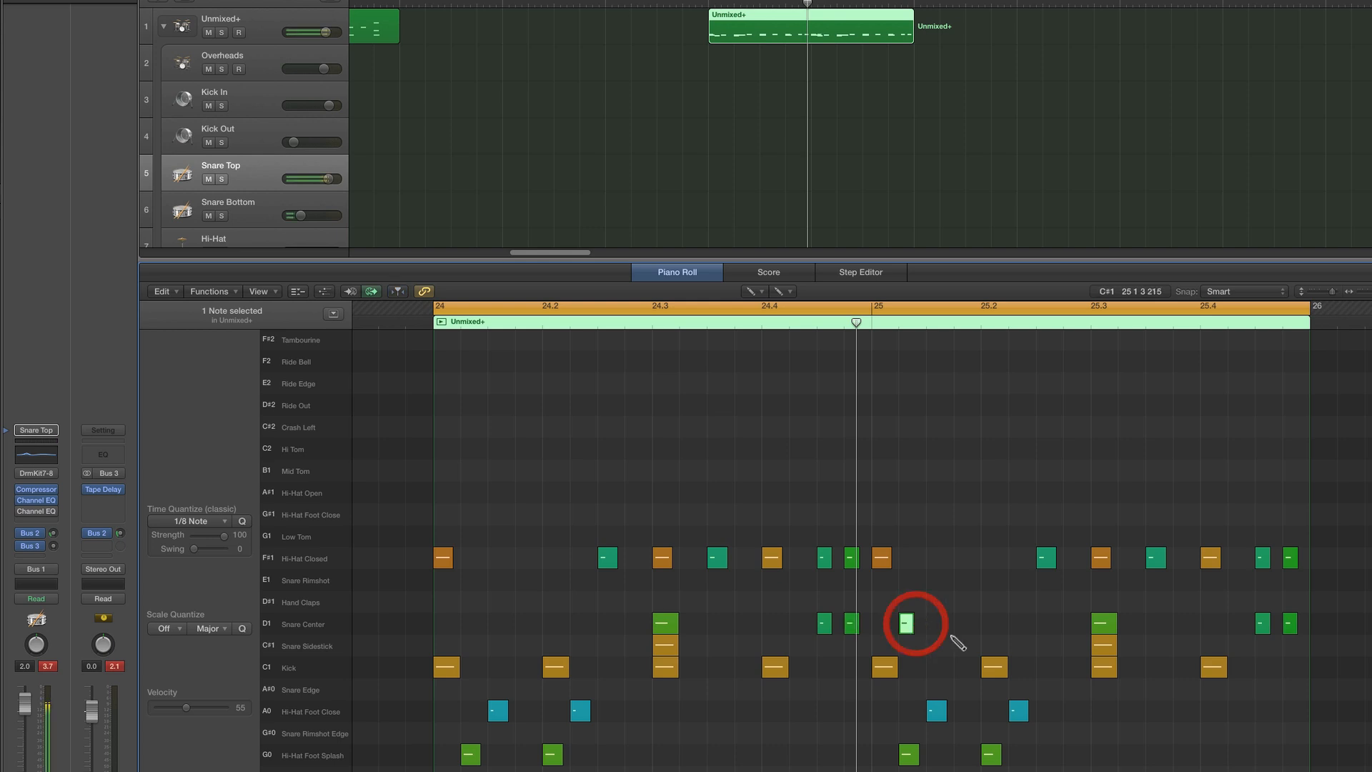
Lower the new Snare Center note's velocity to 33 with the Velocity tool and reselect it with the Pointer tool
left_click(752, 291)
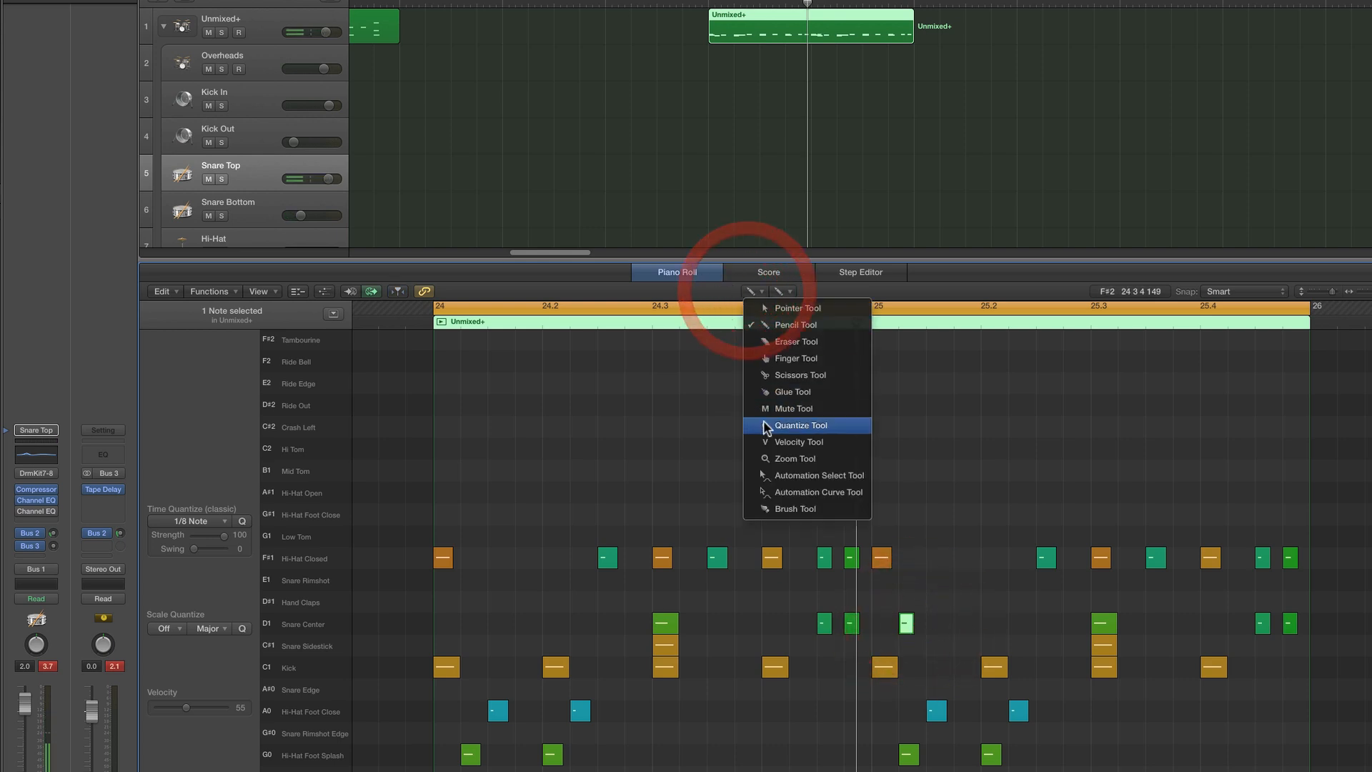
left_click(767, 442)
left_click_drag(907, 627, 903, 662)
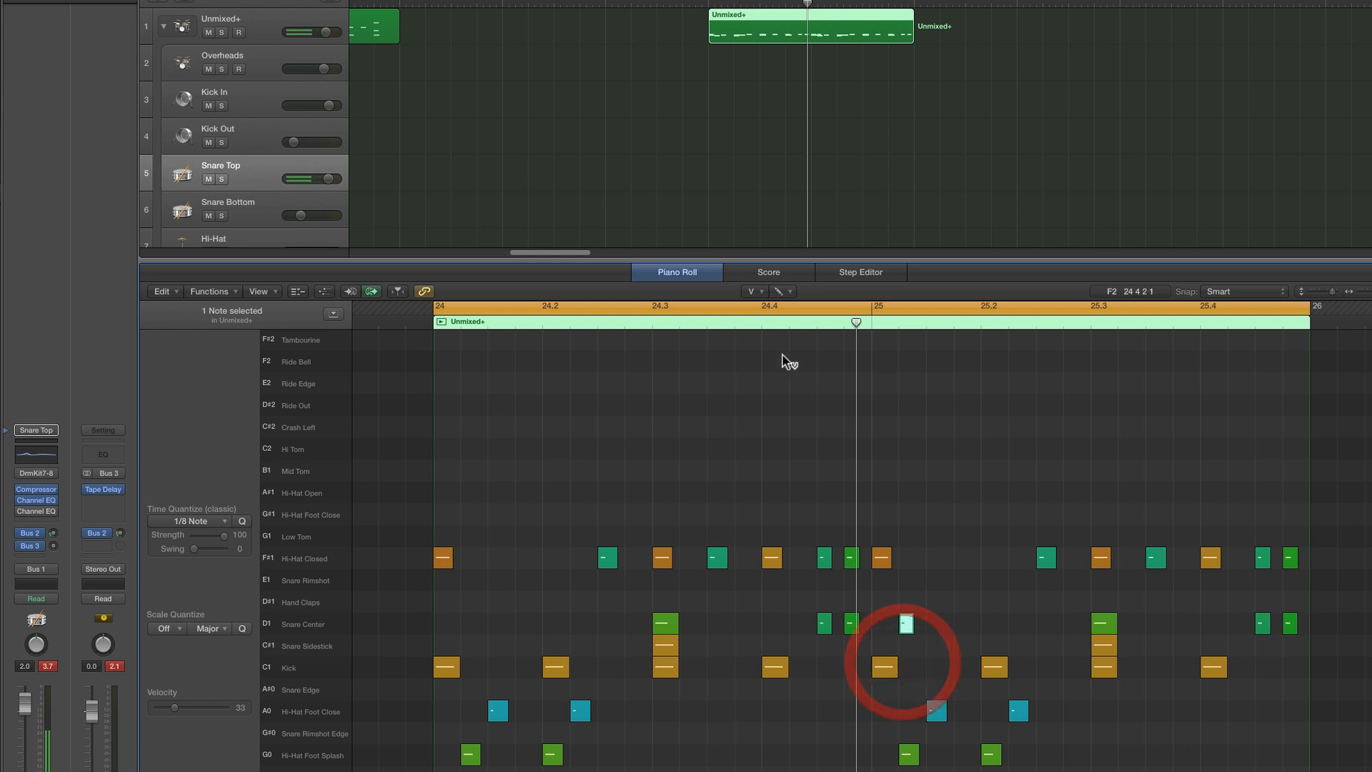
left_click(752, 291)
left_click(771, 307)
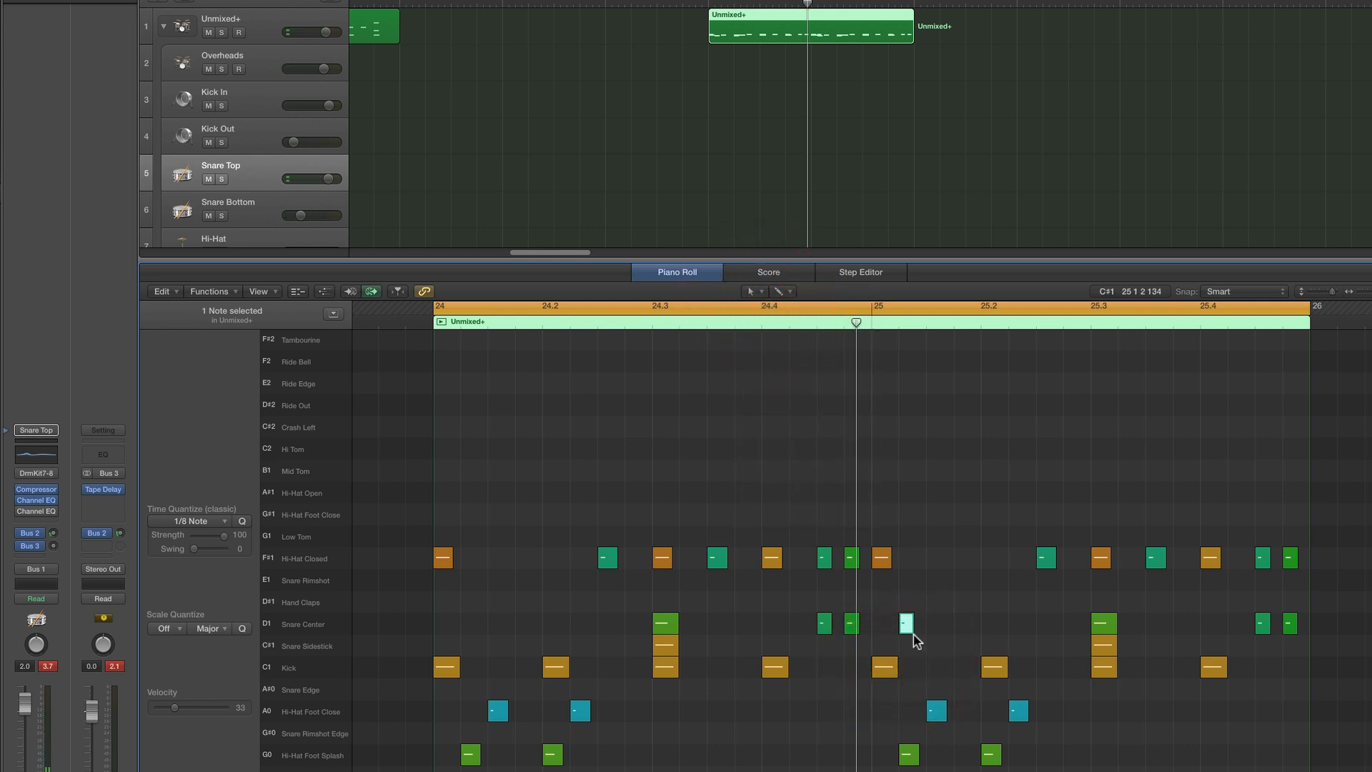
left_click_drag(911, 633, 910, 631)
Draw three more soft Snare Center notes at 25 1 4, 25 2 1 and 25 2 3 with the Pencil tool while playing the loop
left_click(752, 291)
left_click(787, 325)
key("space")
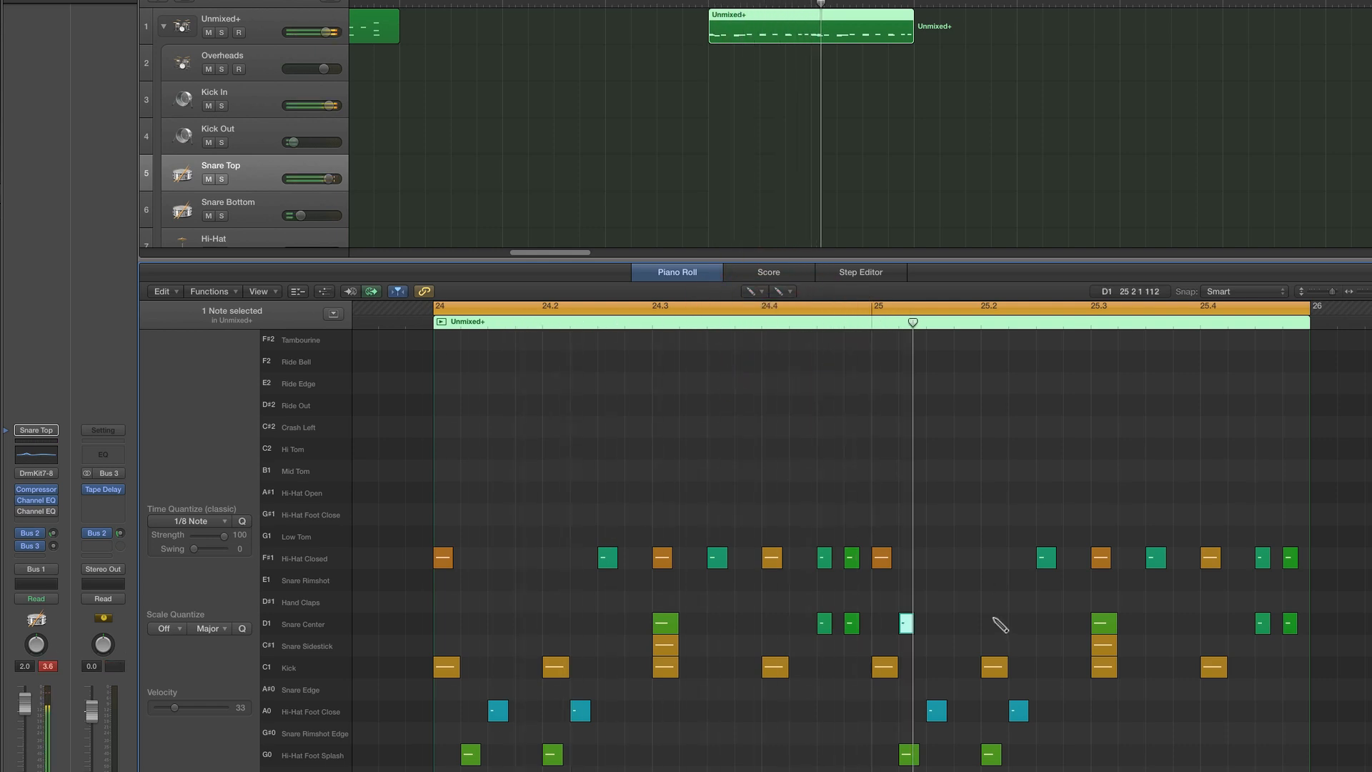
left_click(961, 623)
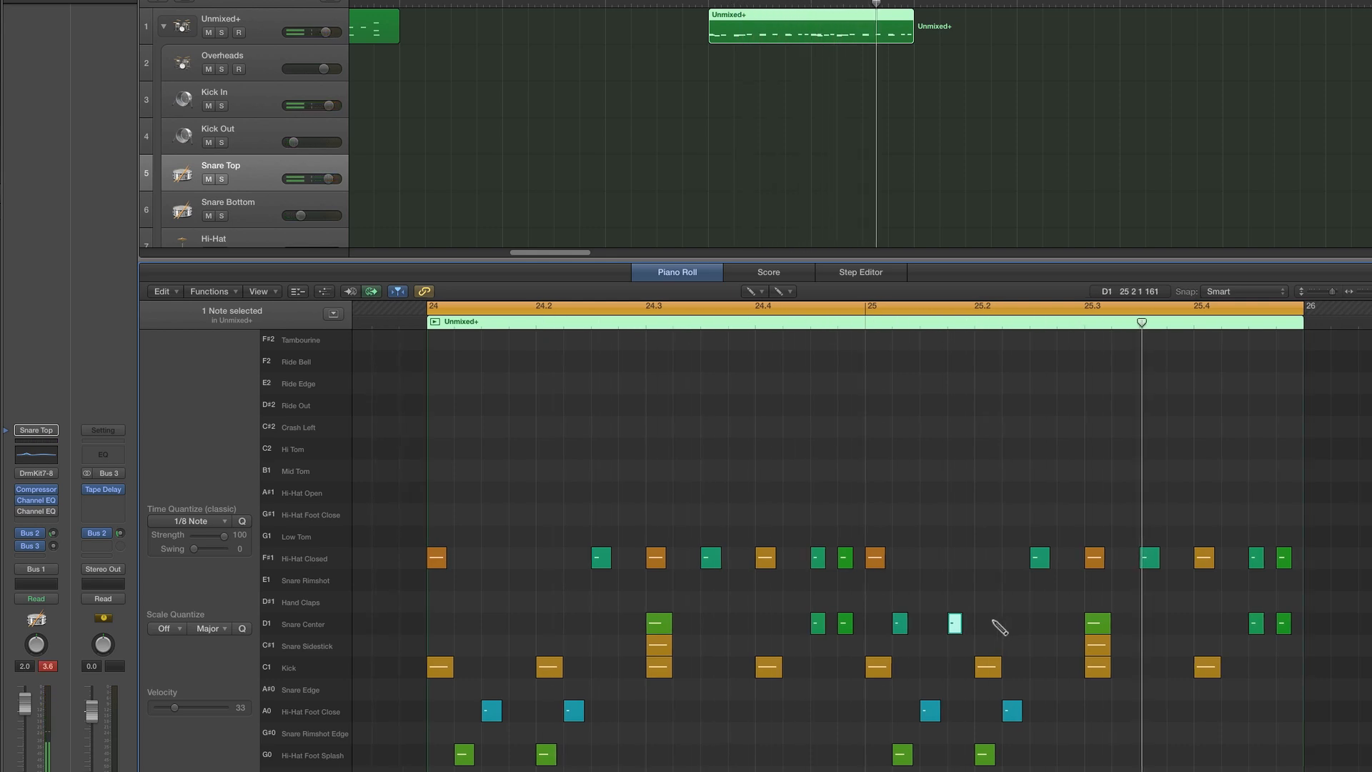
left_click(994, 620)
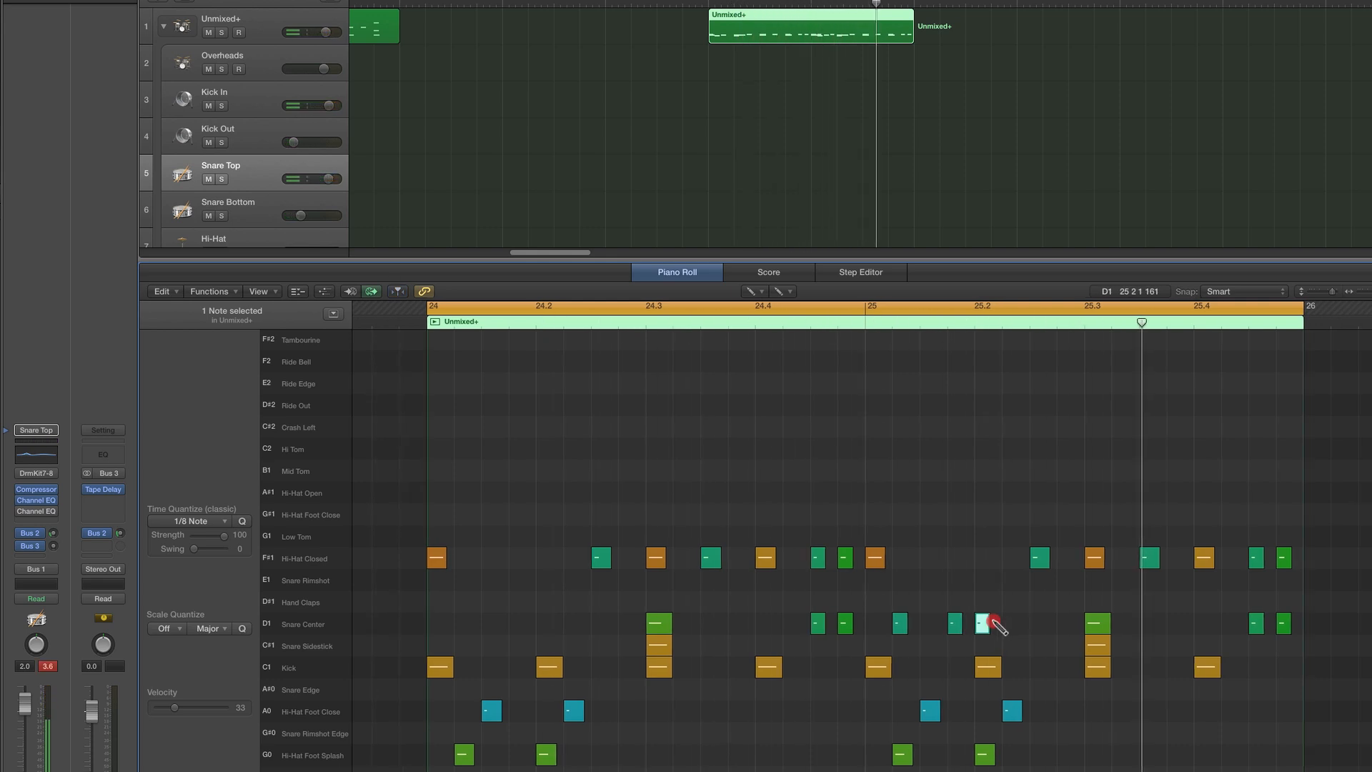
left_click(1037, 623)
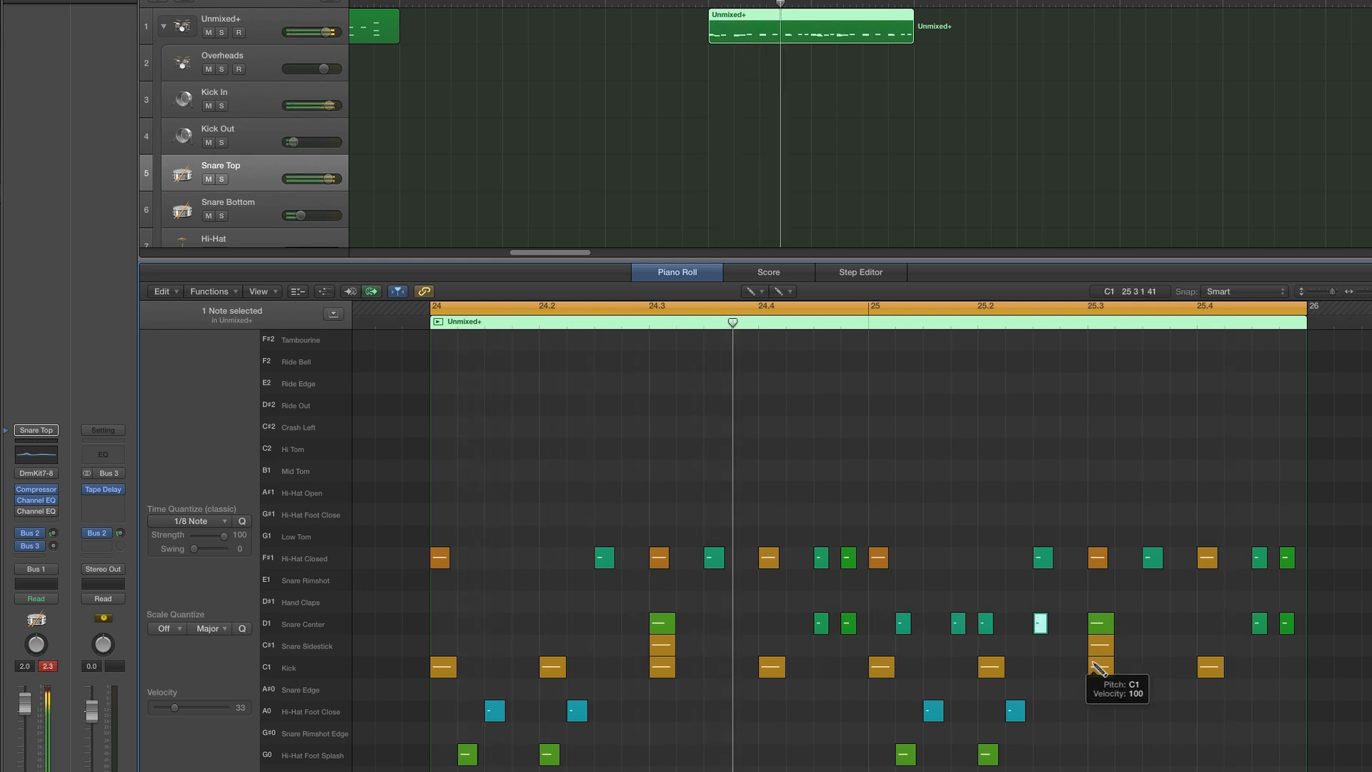
Draw two more soft Snare Center notes at 25 3 3 and 25 3 4 with the Pencil tool and play the loop
left_click(1147, 624)
left_click(1175, 624)
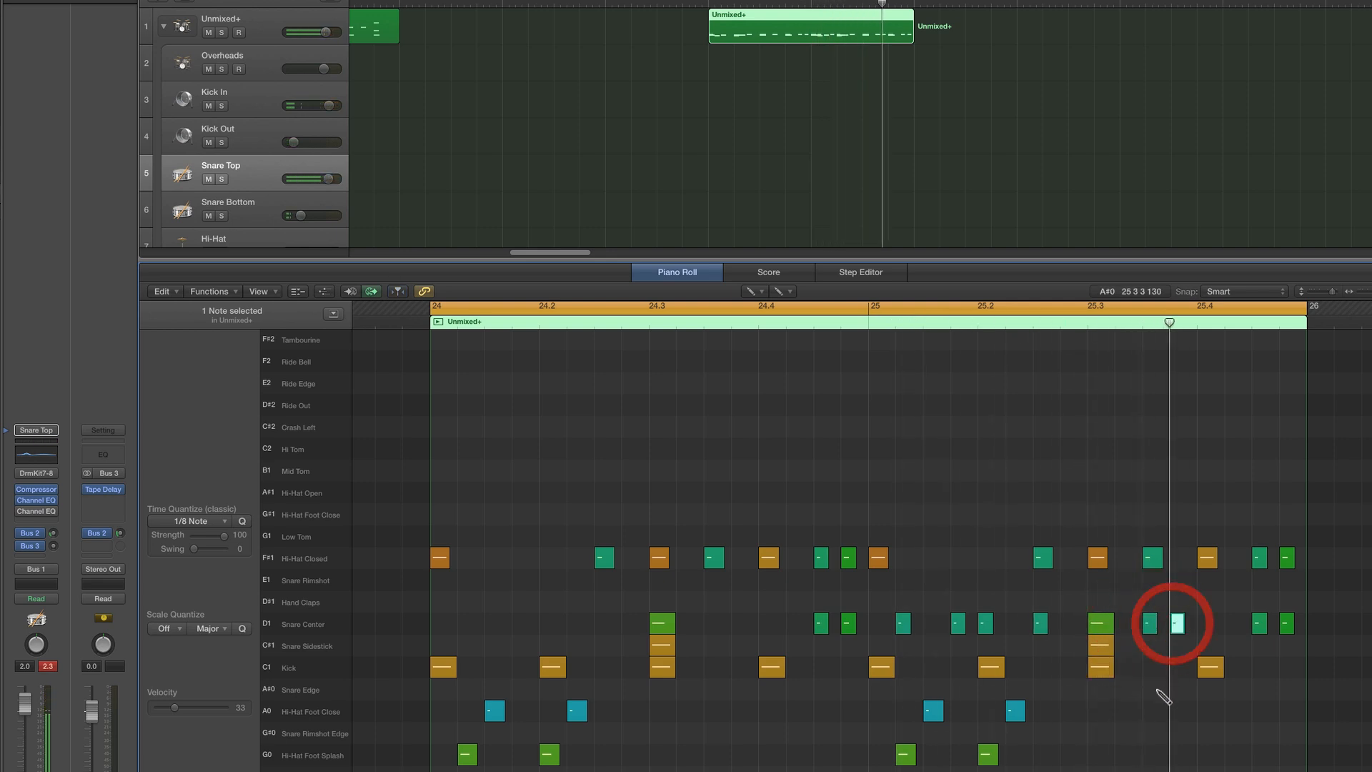
key("space")
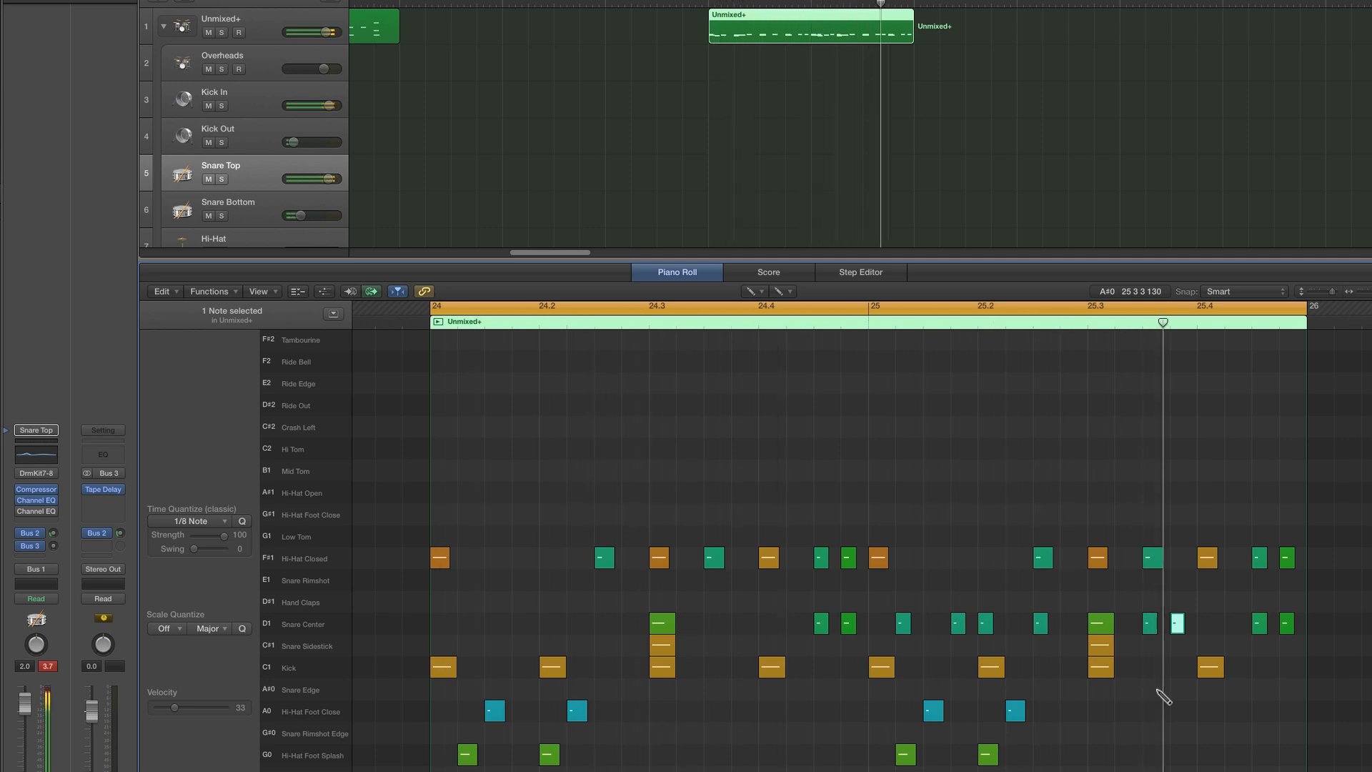
key("space")
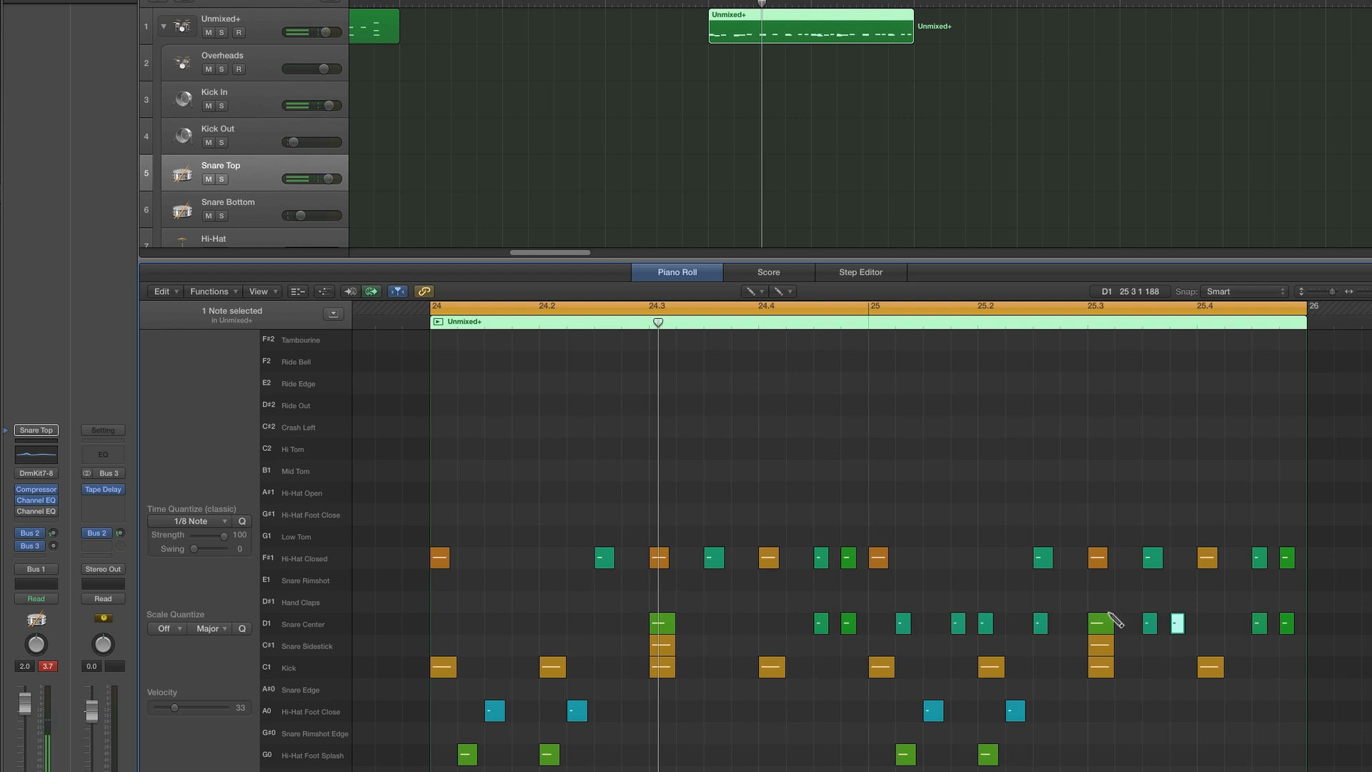
mouse_move(1115, 618)
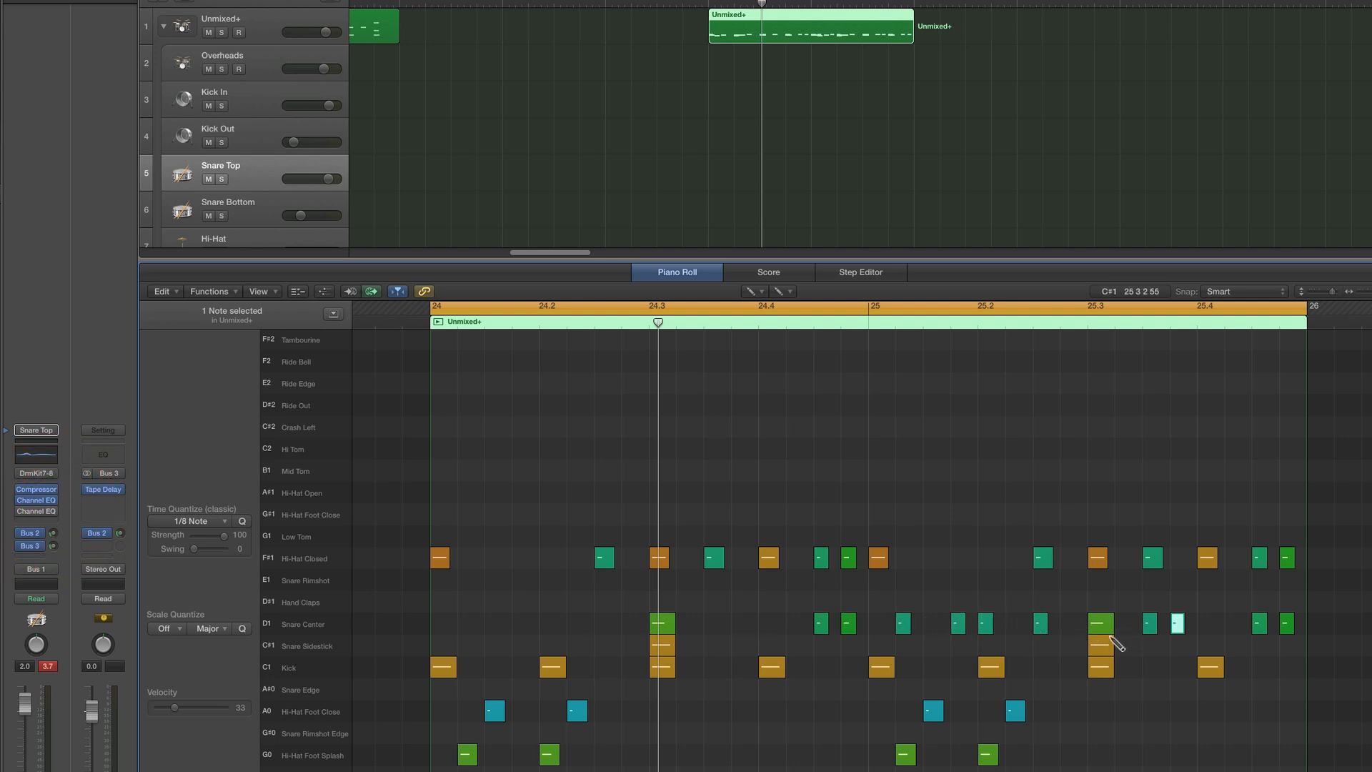
Play the loop while adjusting Snare Top's Bus 3 send to compare the tape delay with the programmed snare echoes
key("space")
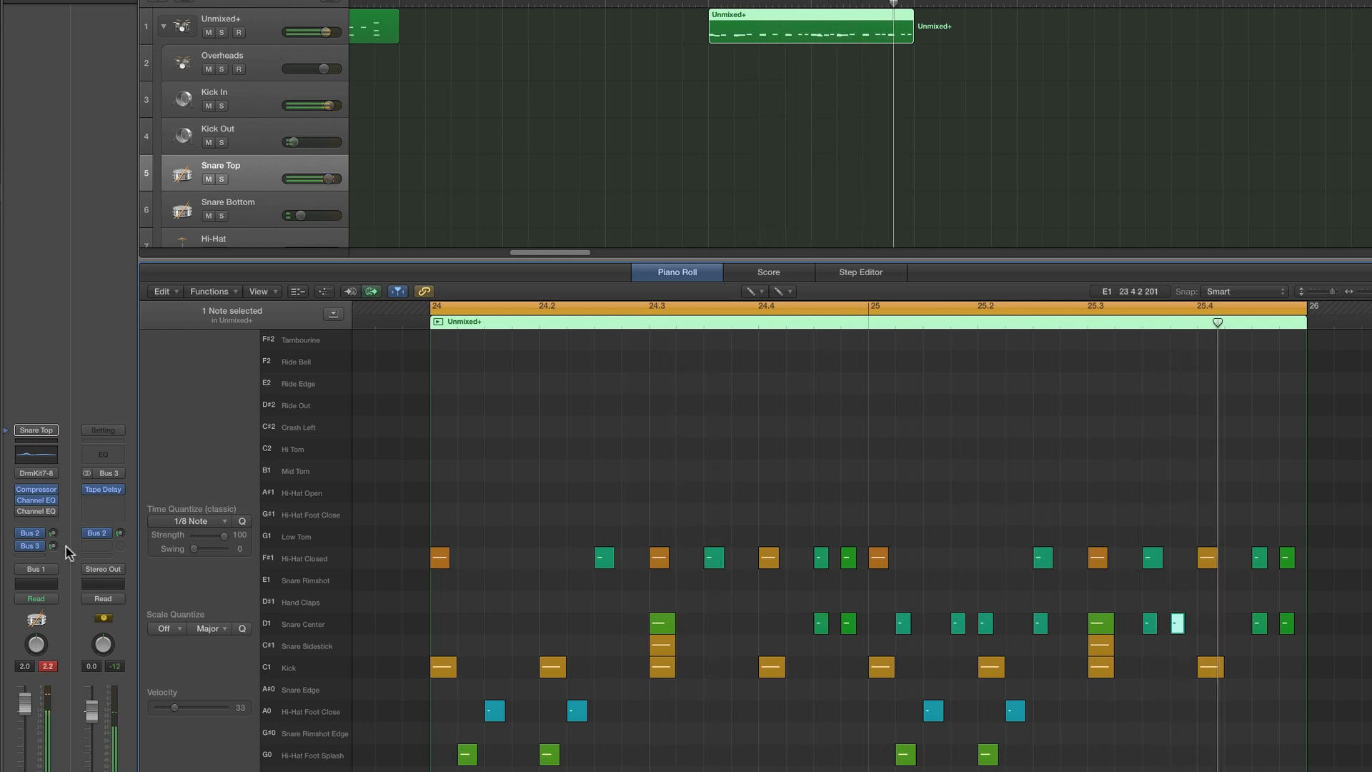
left_click_drag(53, 545, 53, 556)
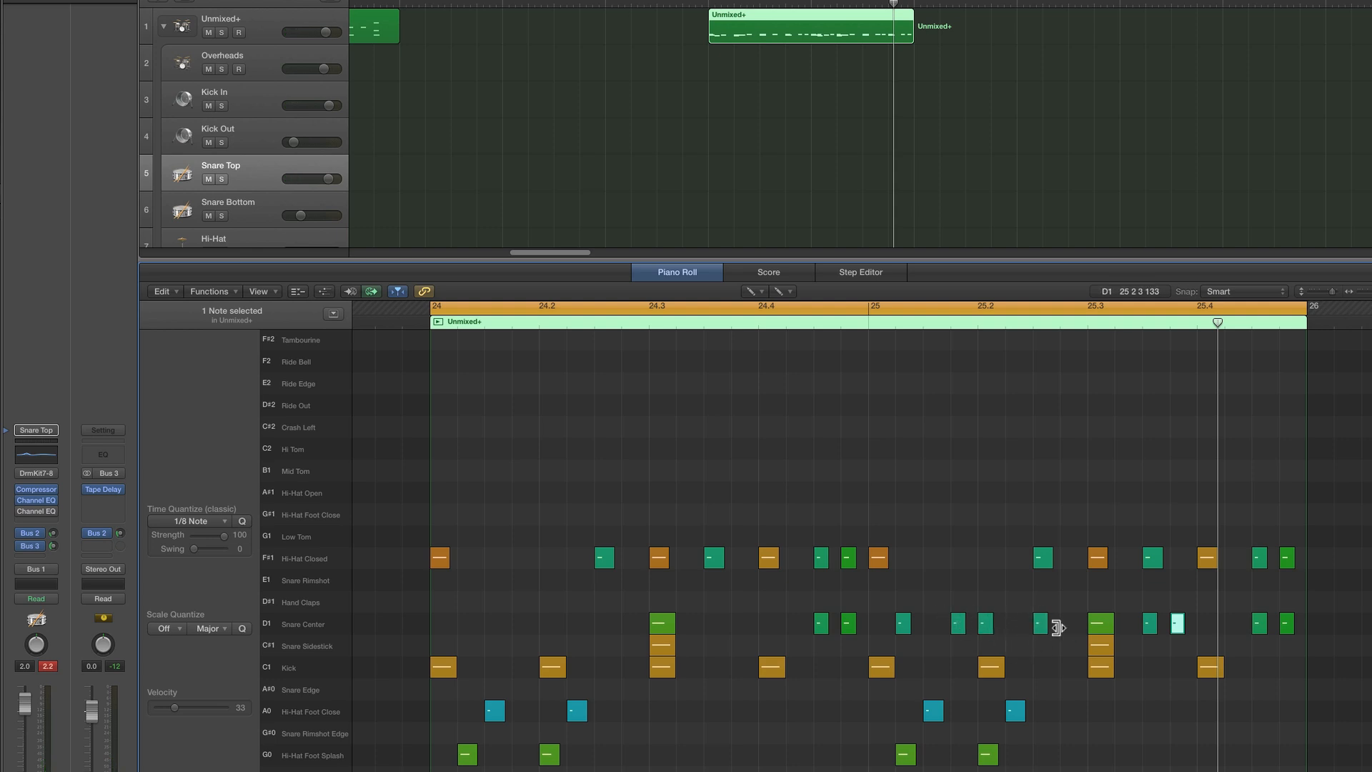
key("space")
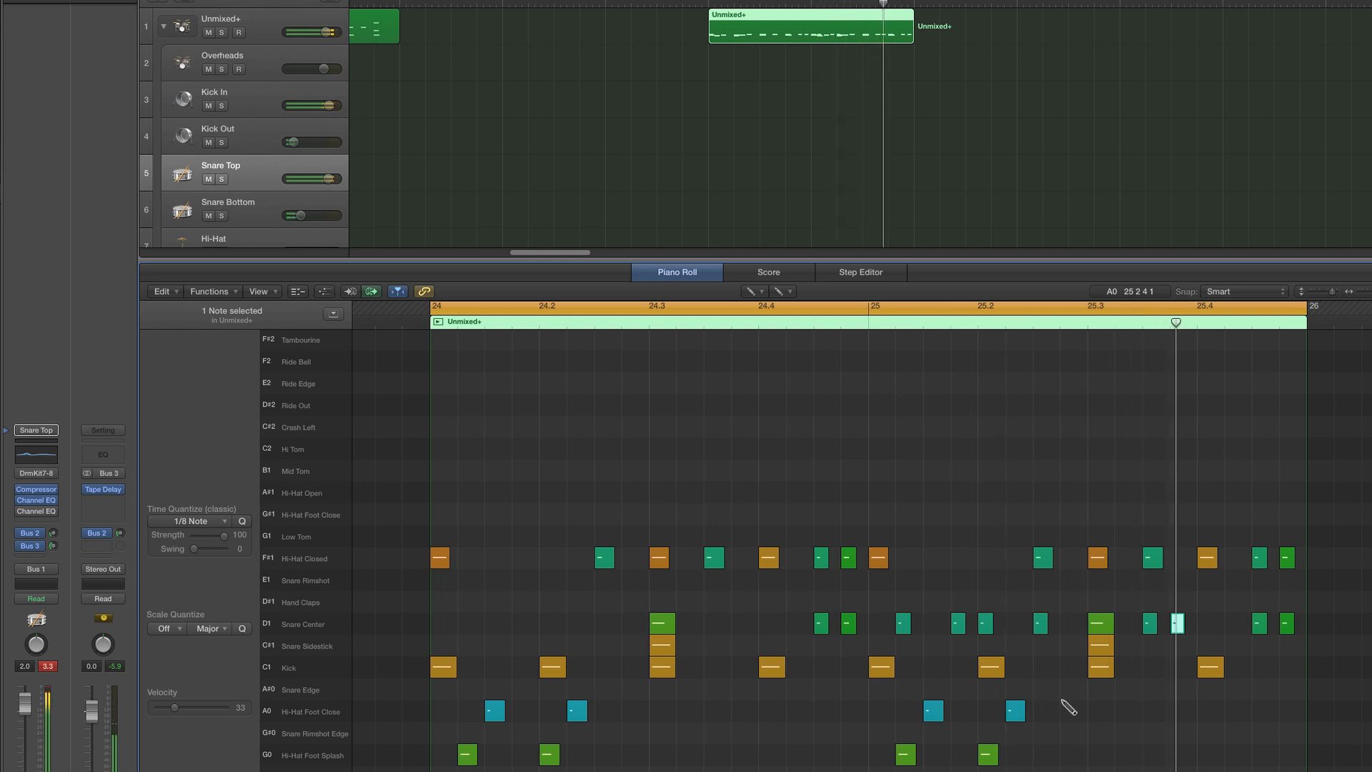
left_click(52, 547)
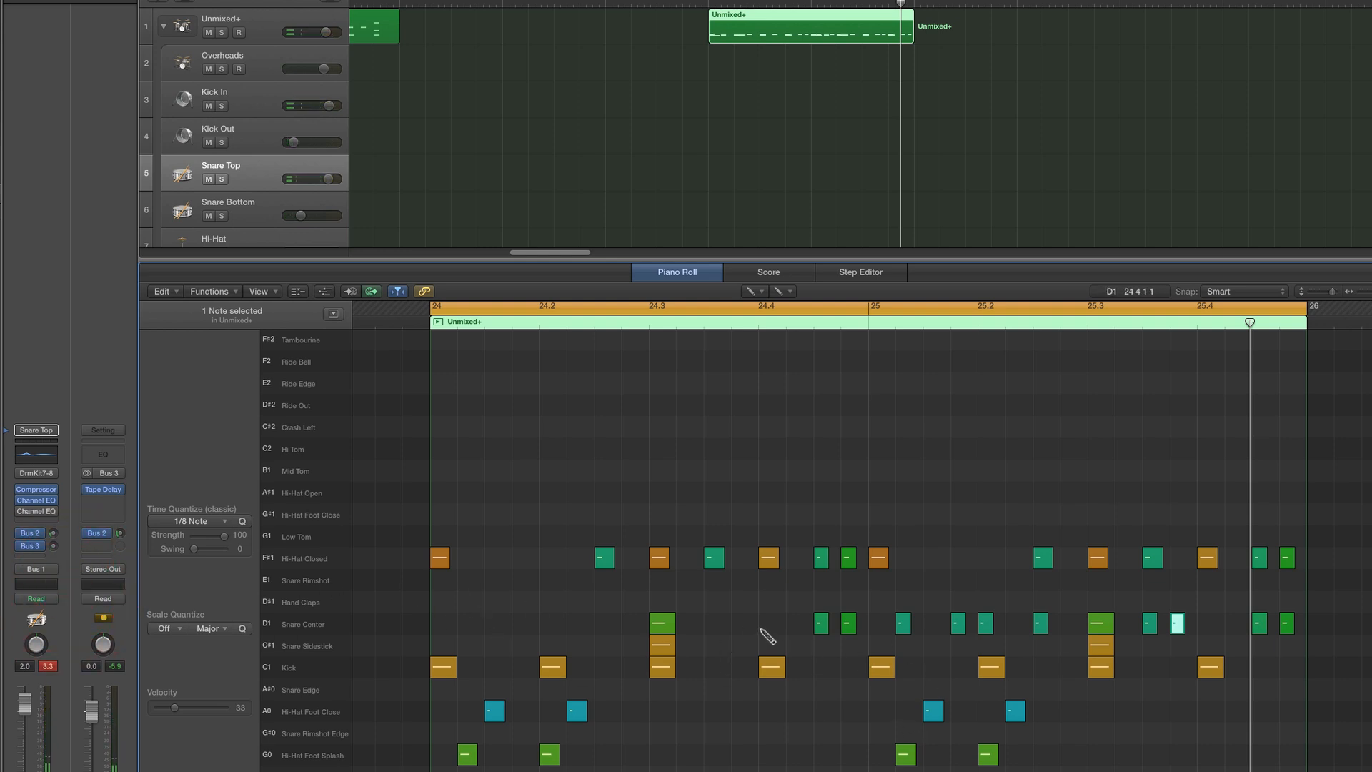
Draw a soft Snare Center note at 24 3 4 and replace the ones at 25 1 2 and 25 1 4 with one at 25 1 3
left_click(741, 625)
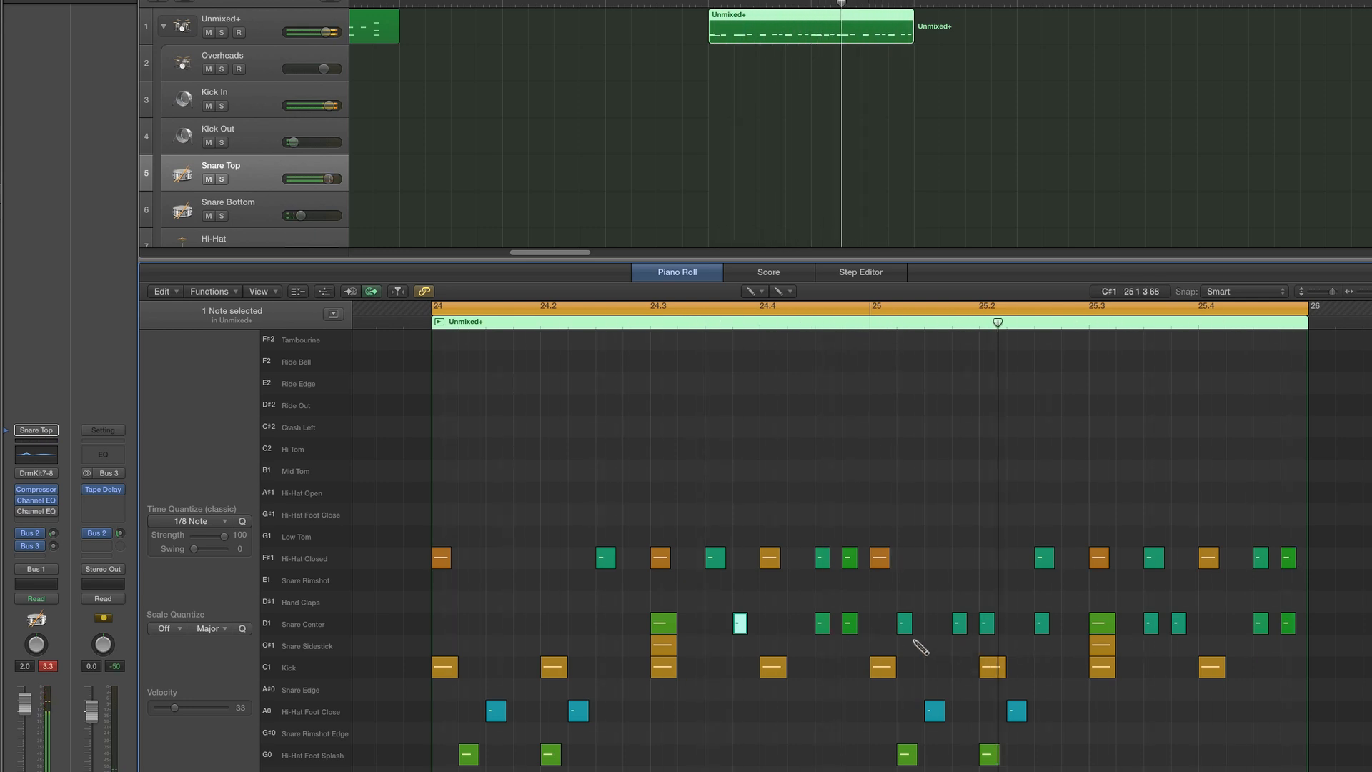
left_click_drag(904, 627, 933, 627)
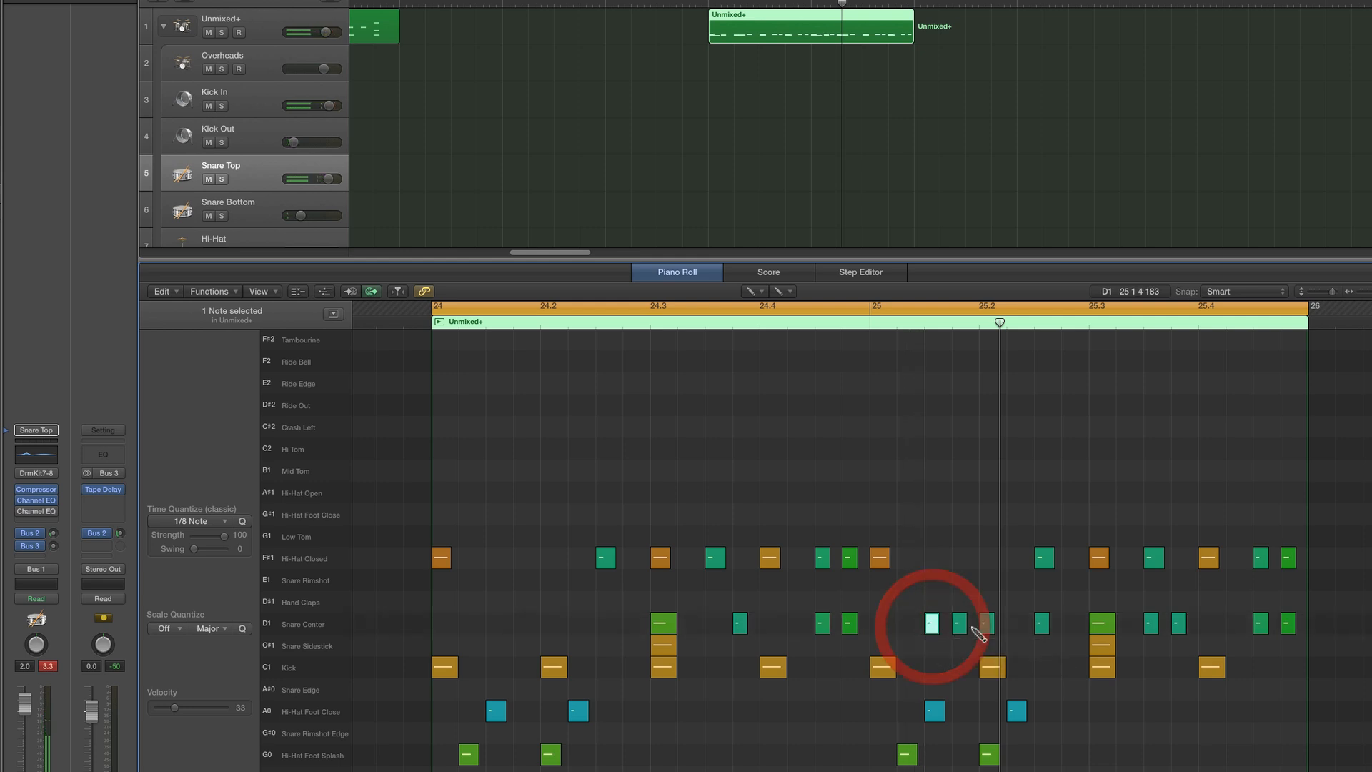
left_click(960, 624)
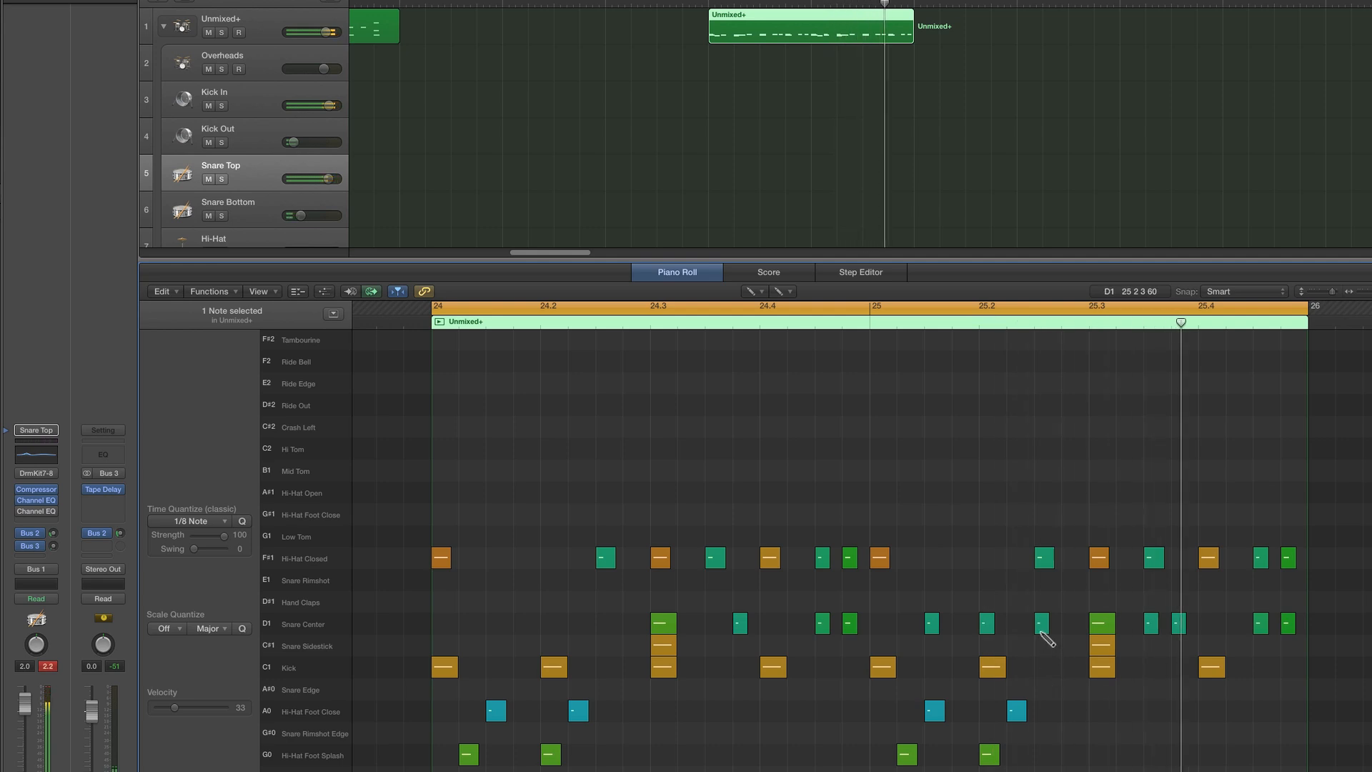
Rearrange the Snare Center note at 25 2 3 into soft notes at 25 2 2 and 25 2 4, playing the loop between edits
left_click_drag(1042, 626, 1068, 627)
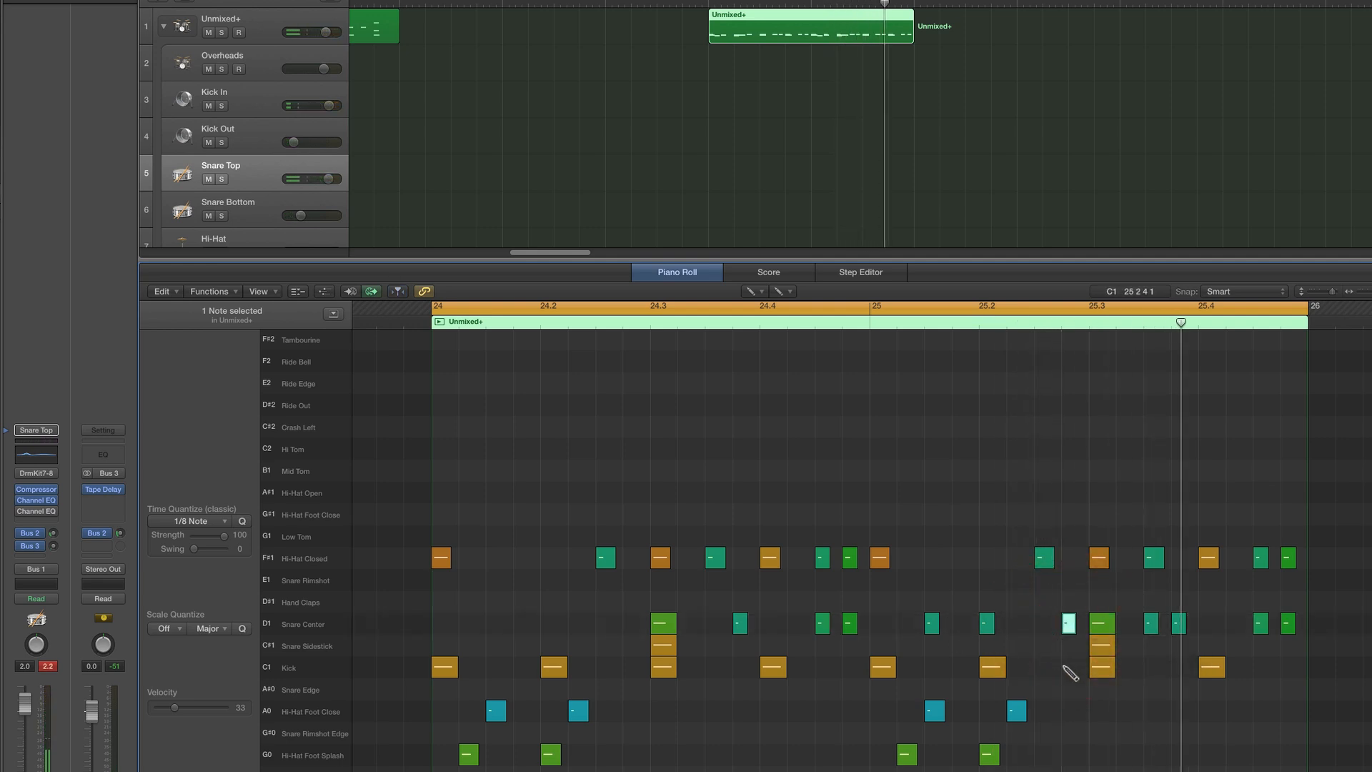
key("space")
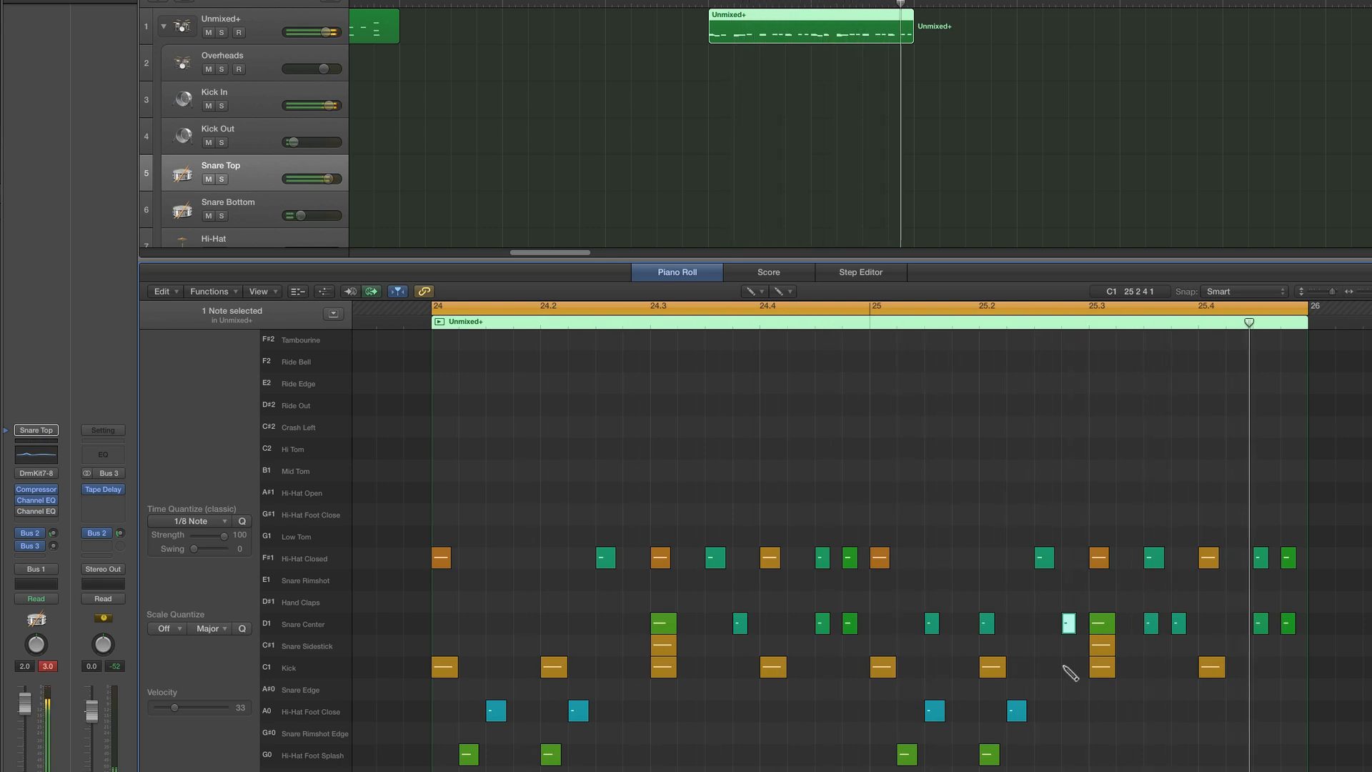
mouse_move(1070, 628)
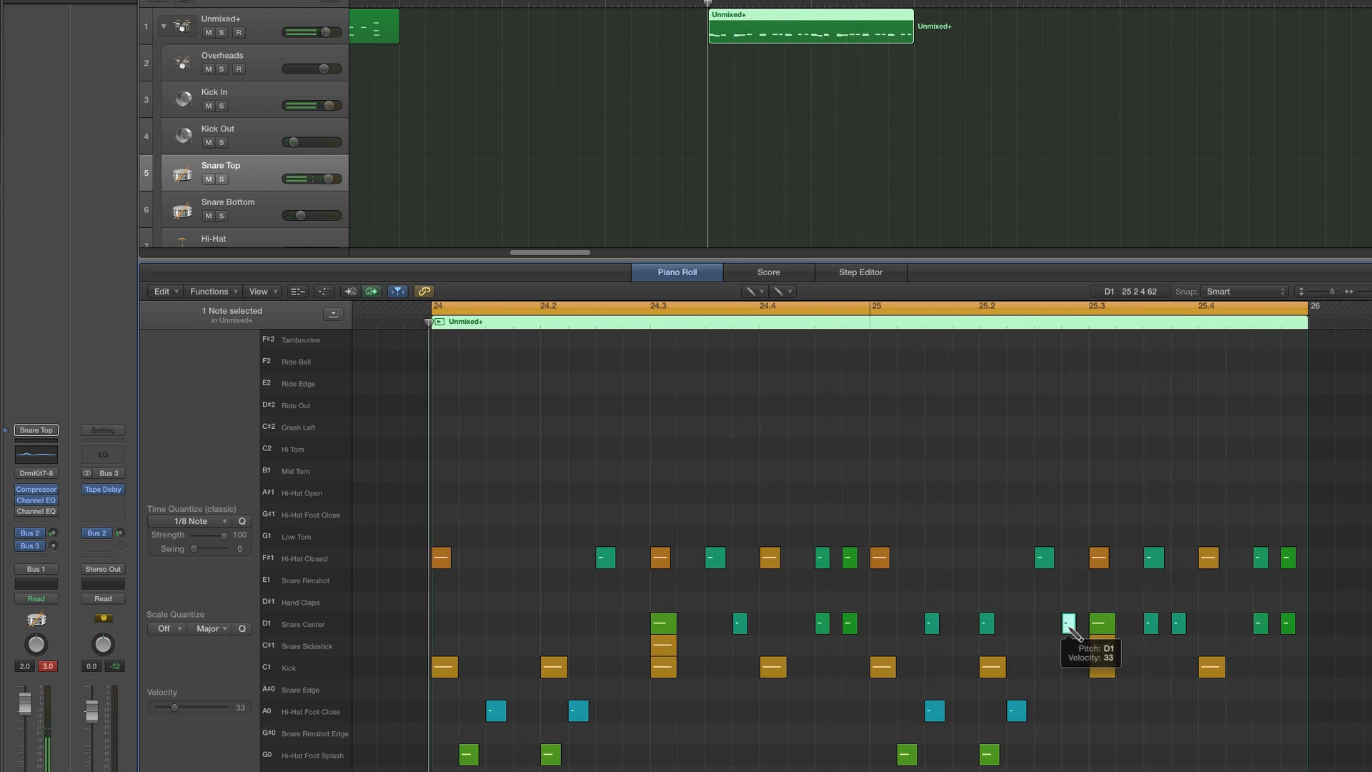
left_click_drag(1070, 627, 1015, 627)
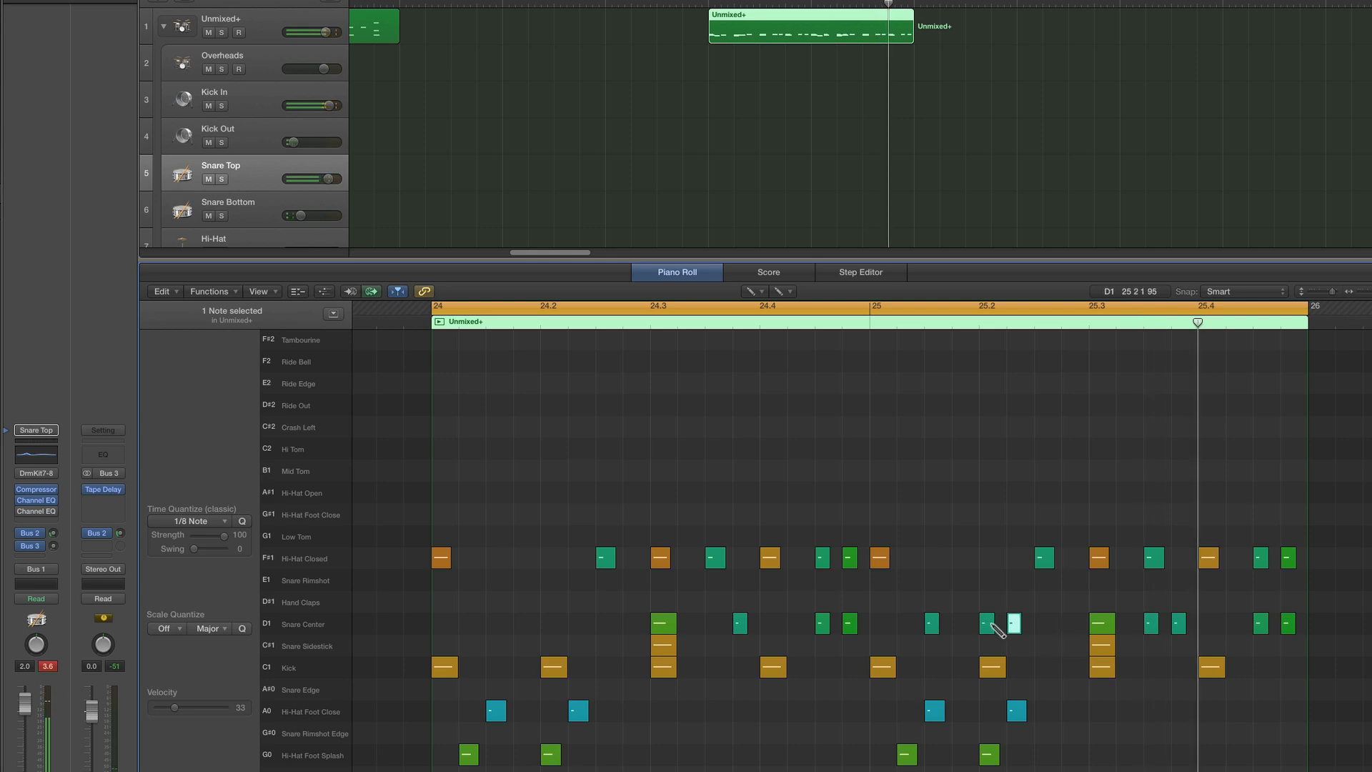
left_click(1068, 627)
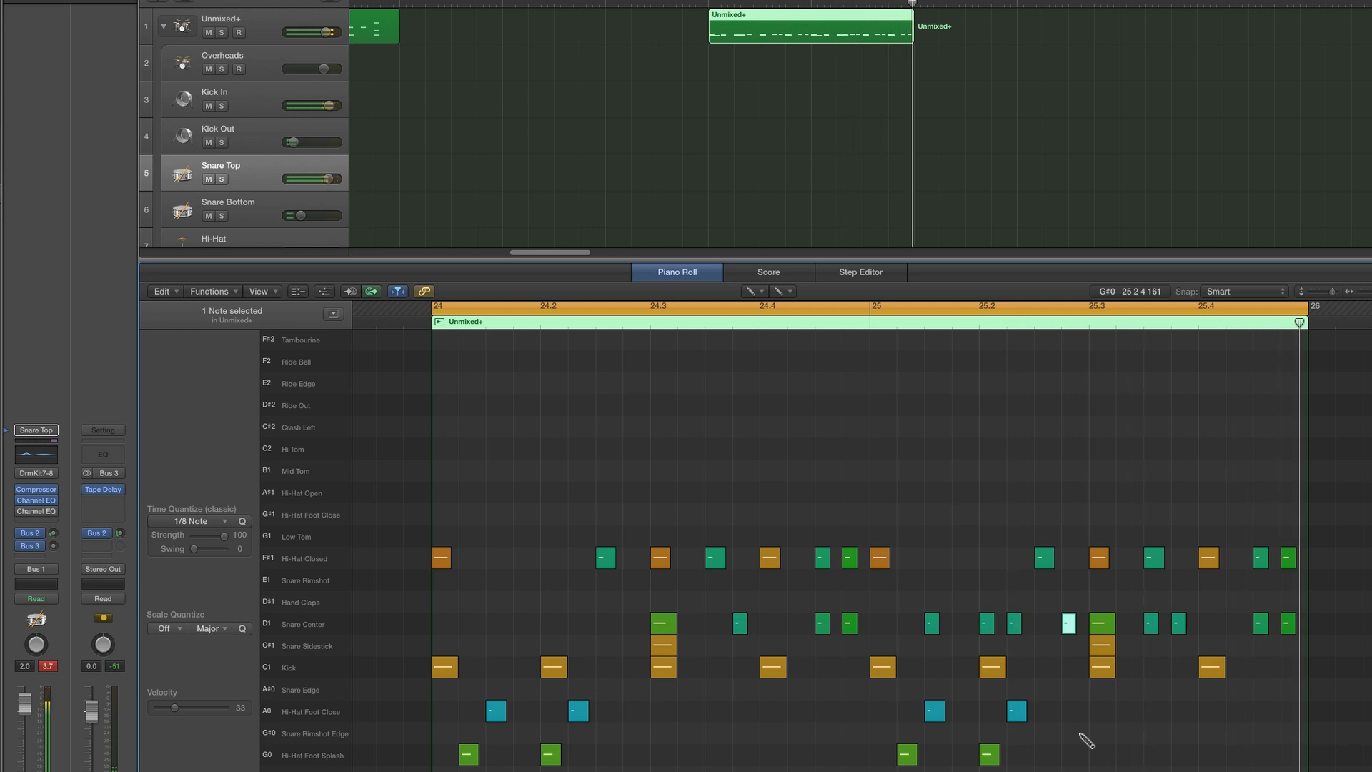
key("space")
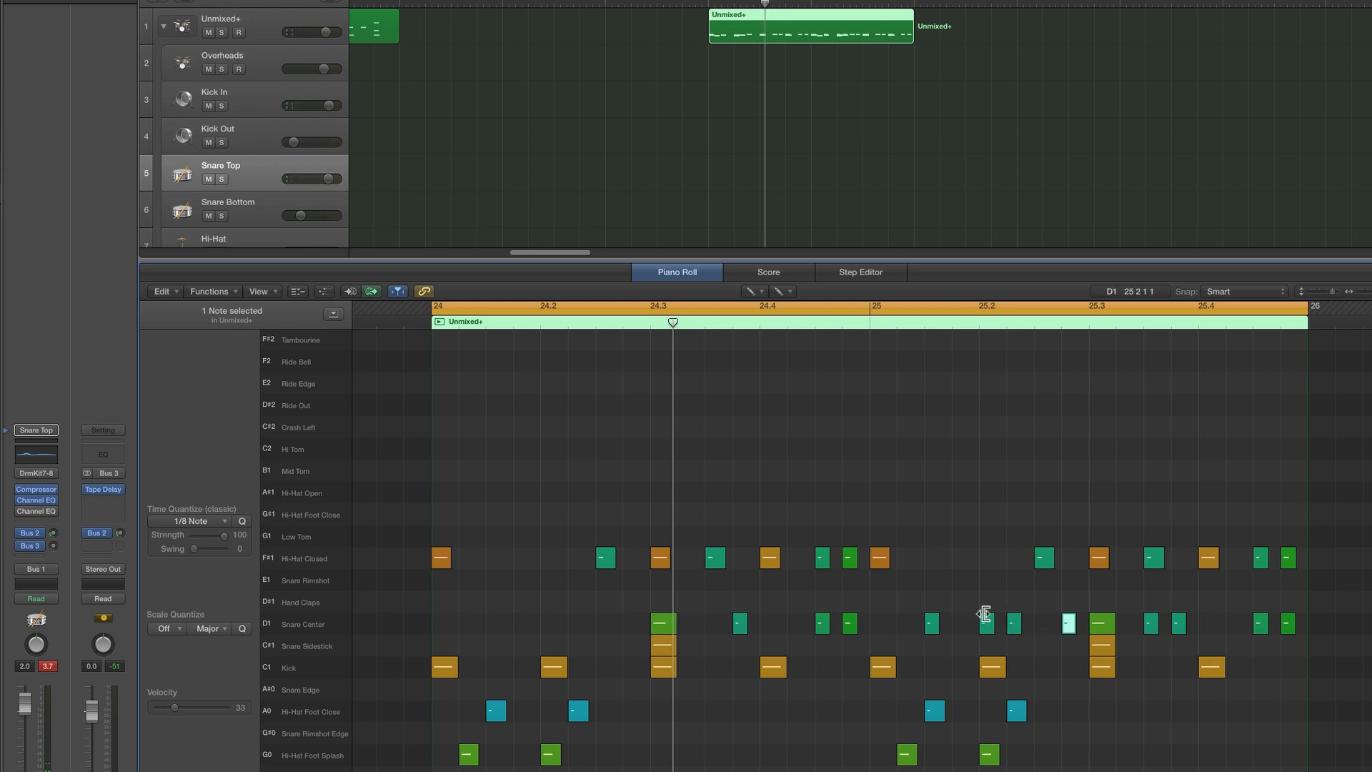
Switch to the Pointer tool and select the soft Snare Center notes from 25 1 3 to 25 2 2
left_click(757, 290)
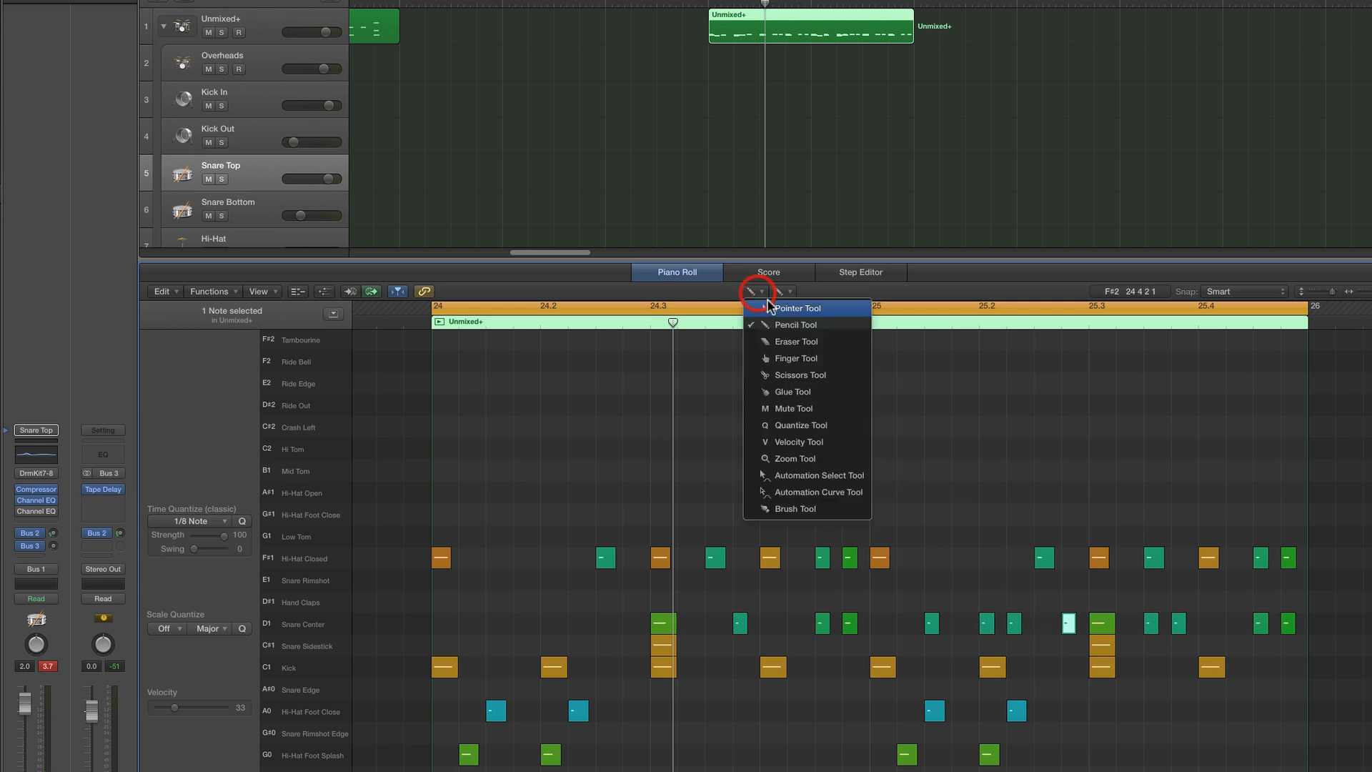
left_click(762, 306)
left_click_drag(927, 612, 1059, 634)
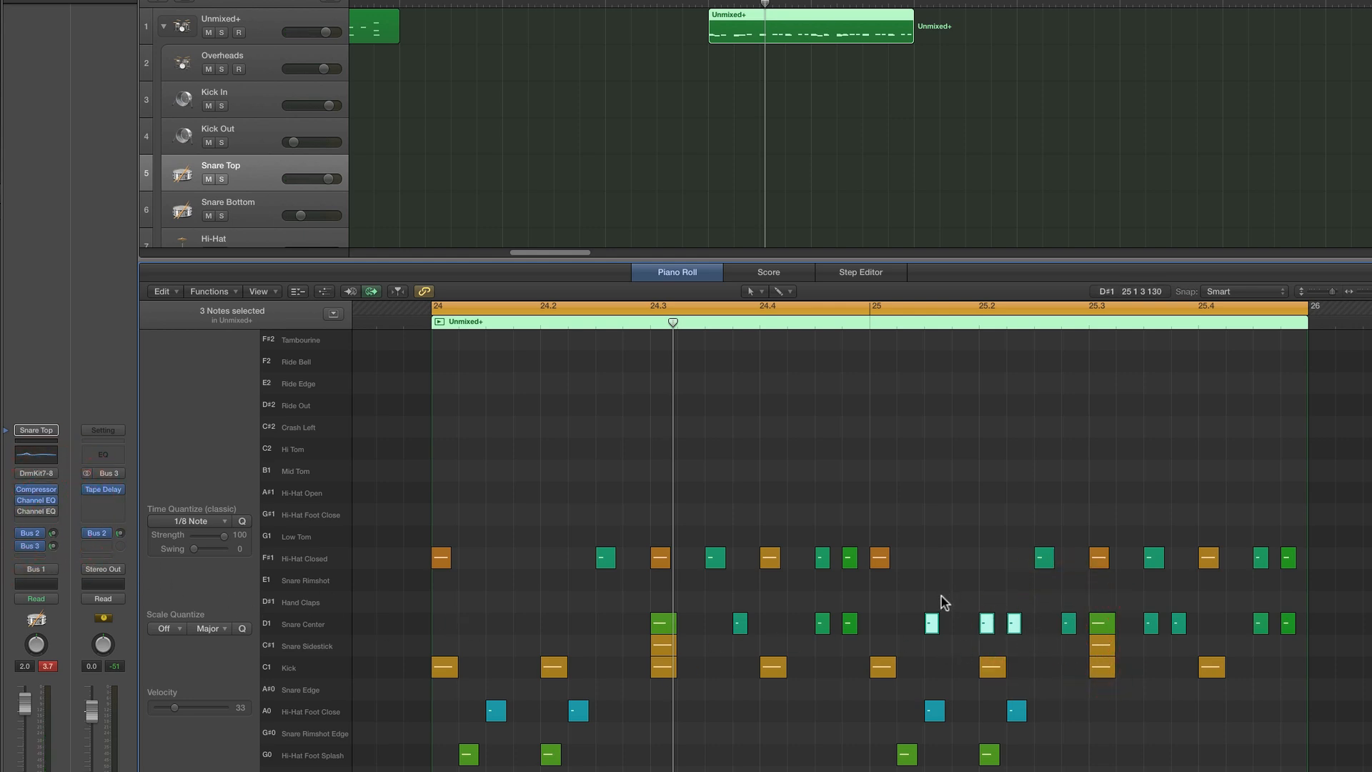
Play the loop while raising Snare Top's Bus 3 send to hear the real echo, and turn it fully back down
key("space")
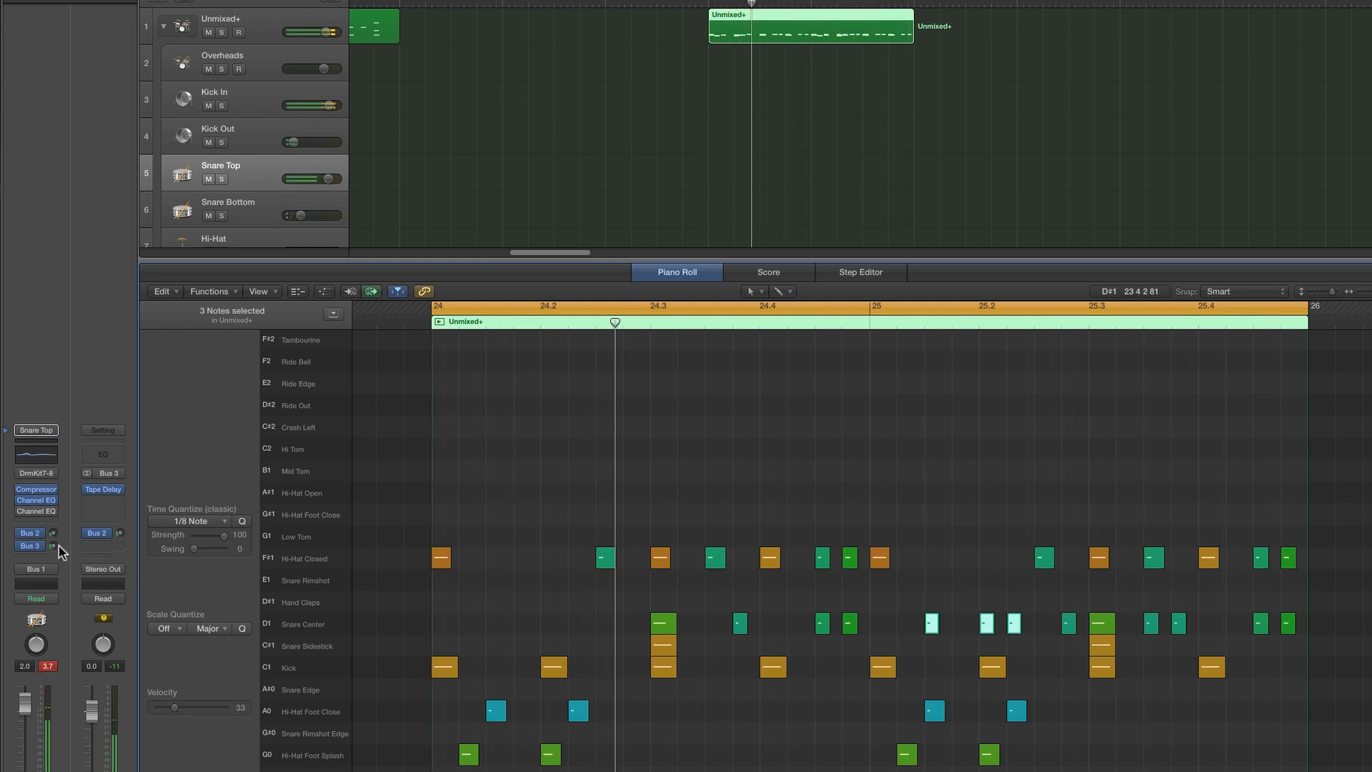
left_click_drag(52, 545, 54, 514)
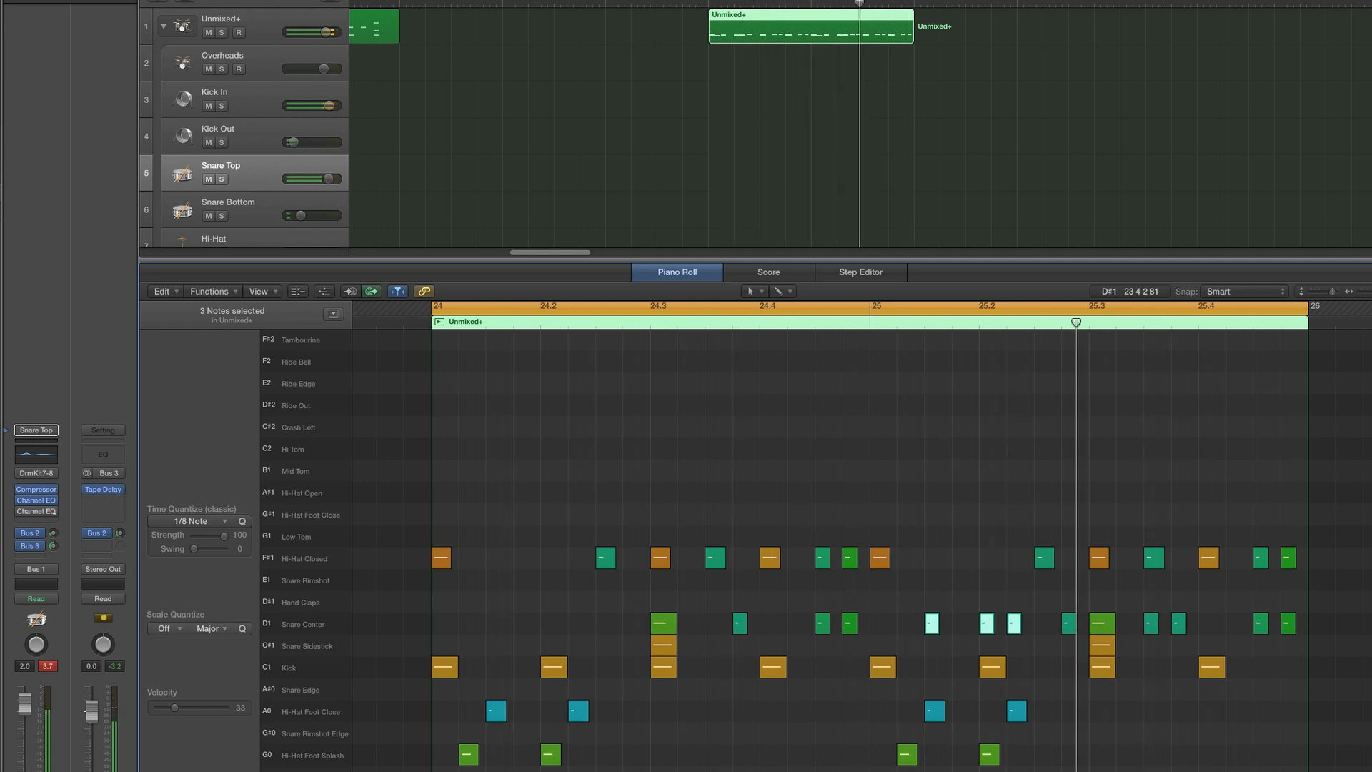
left_click_drag(52, 545, 53, 582)
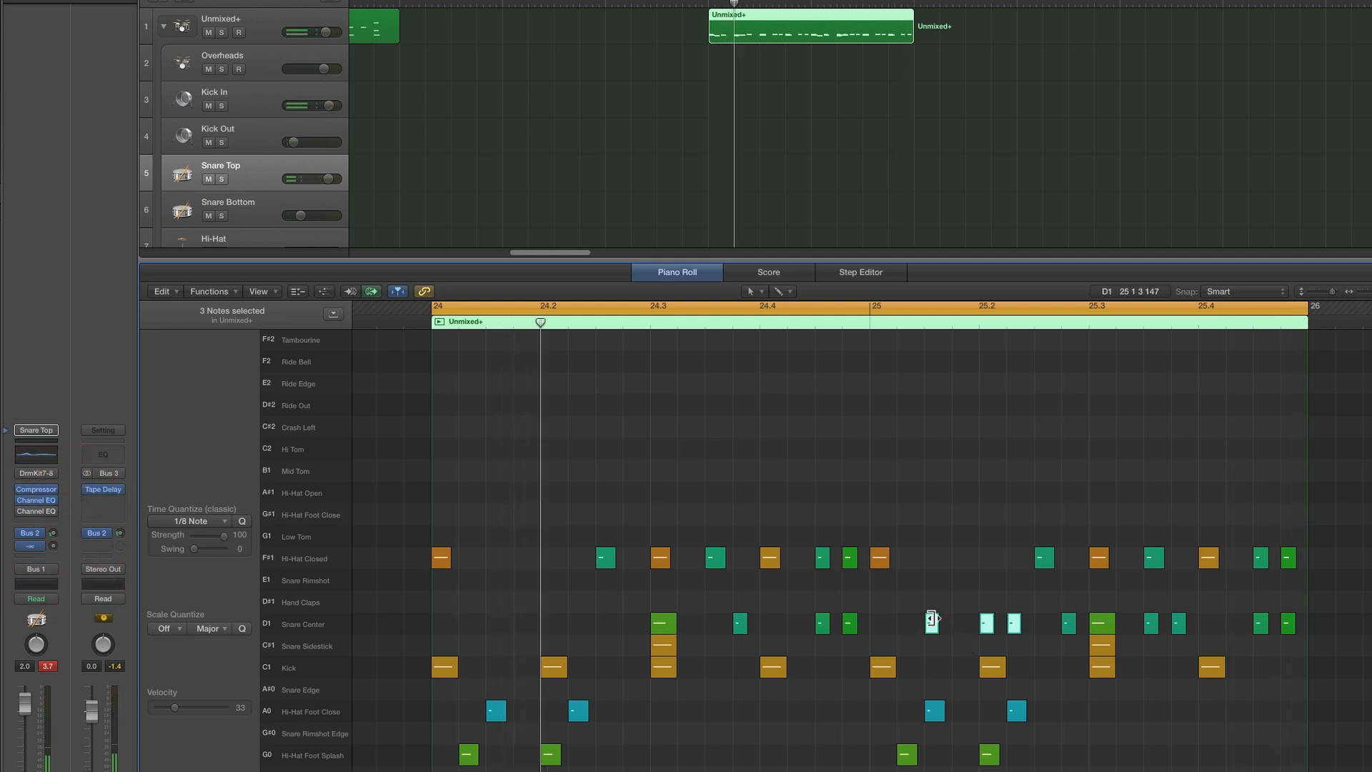
Delete the six soft Snare Center notes between 25 1 3 and 25 3 4 and play the simplified loop
left_click_drag(906, 597, 1074, 639)
key("Delete")
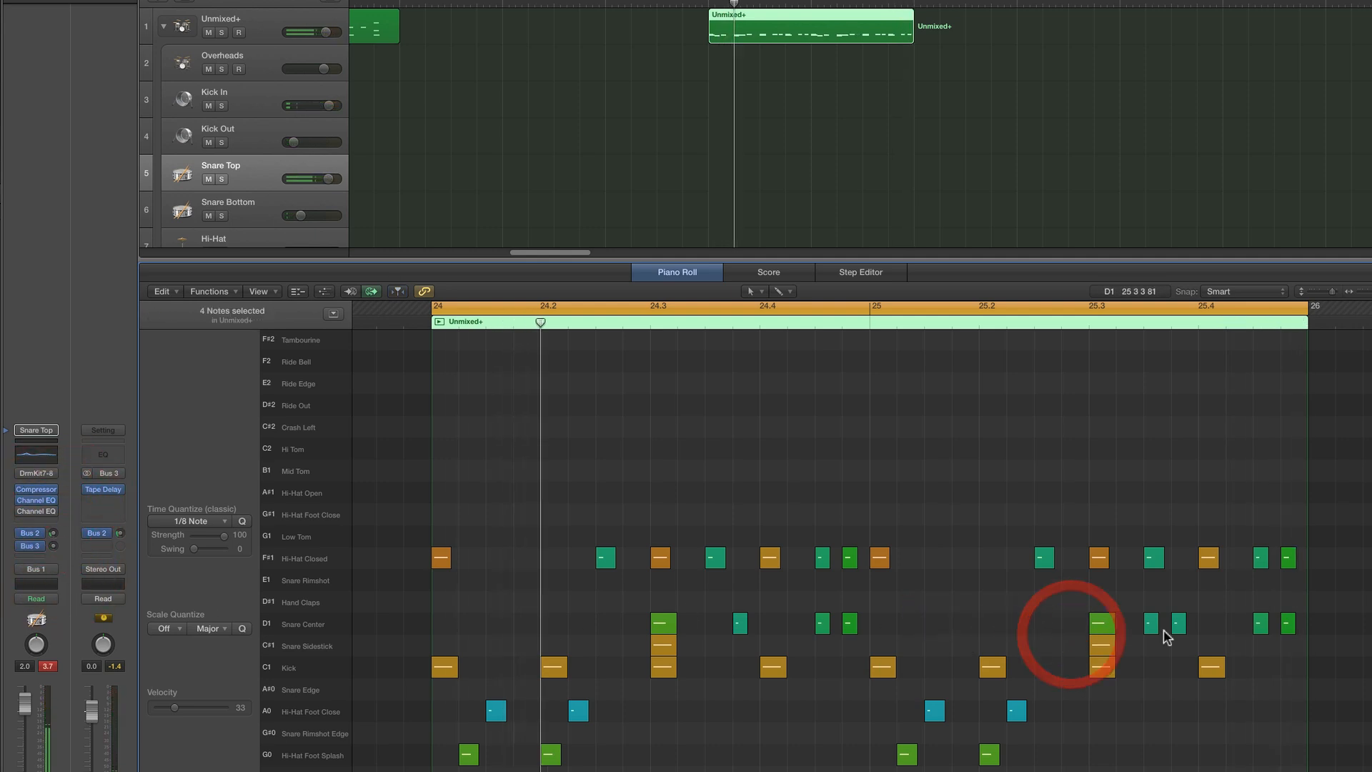
left_click_drag(1190, 621, 1148, 628)
key("Delete")
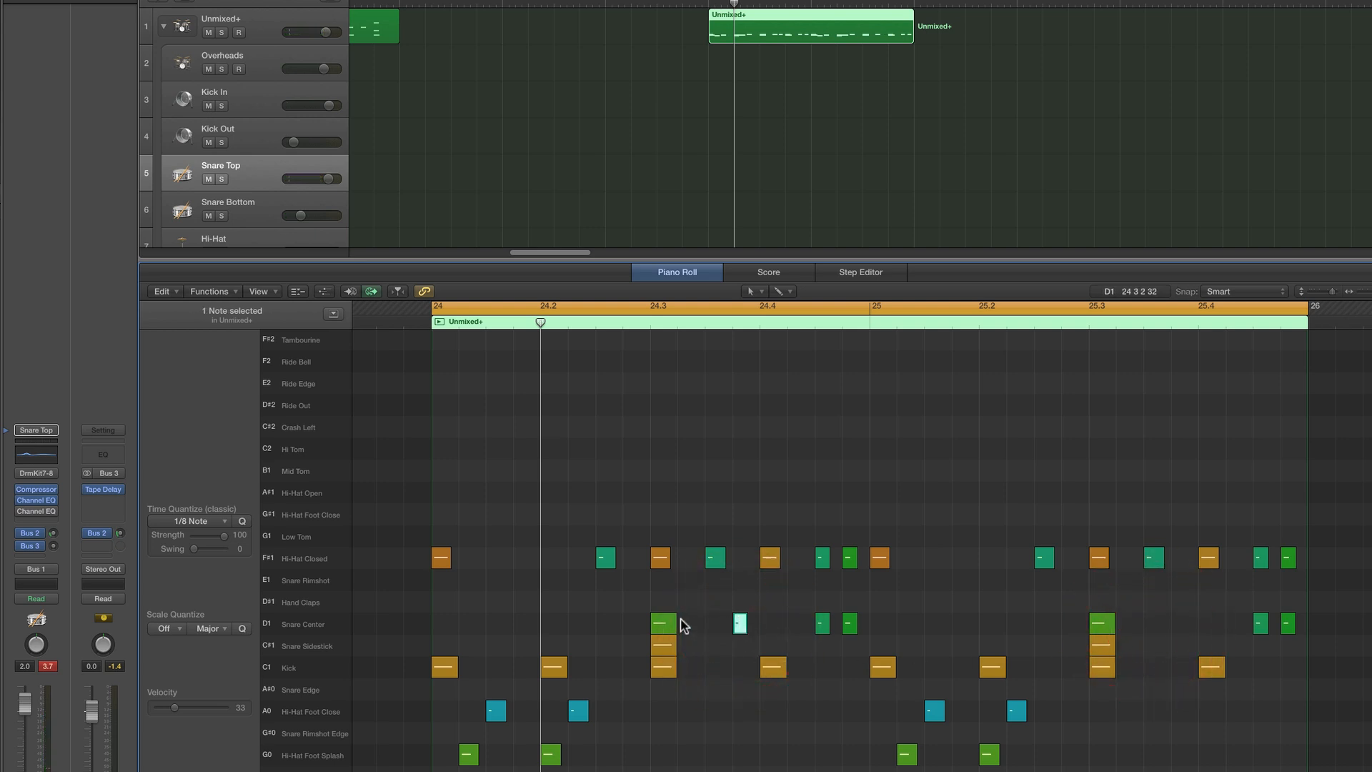
left_click(744, 604)
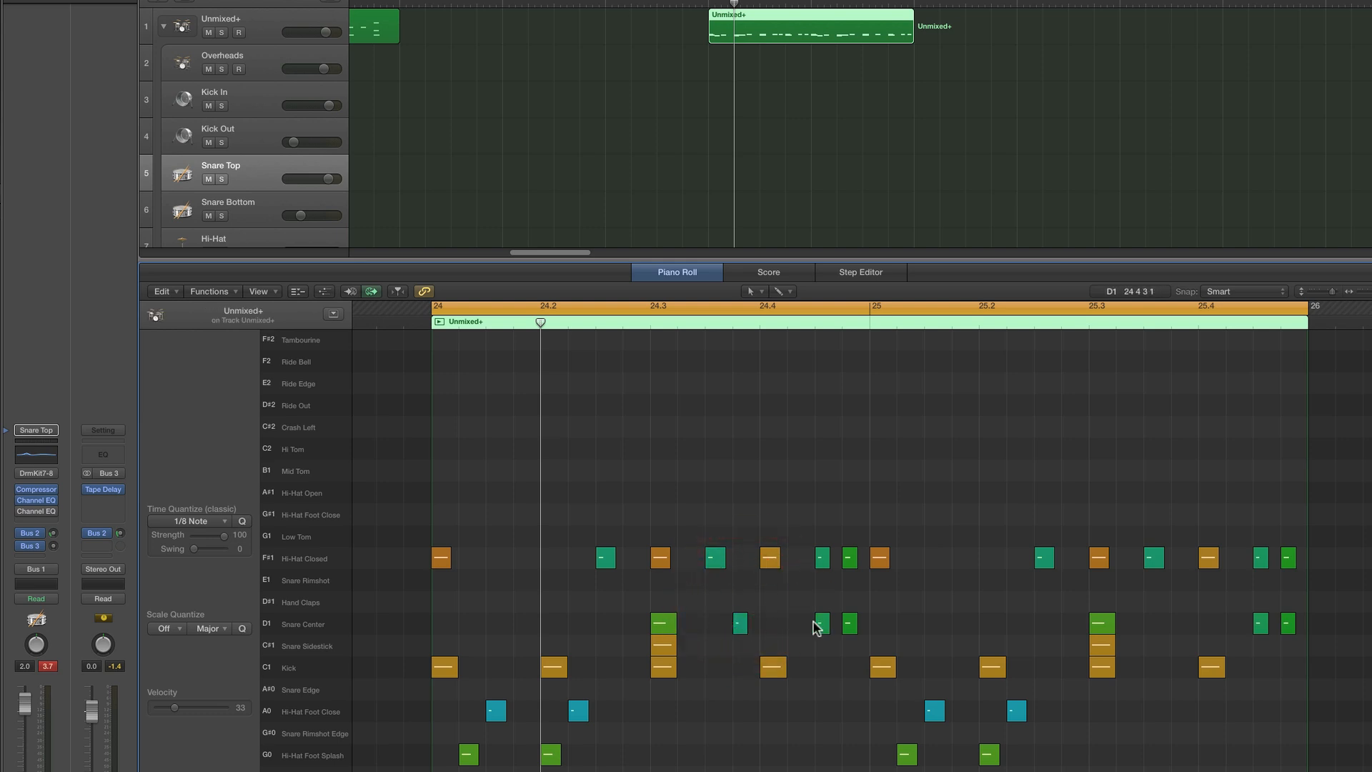
key("space")
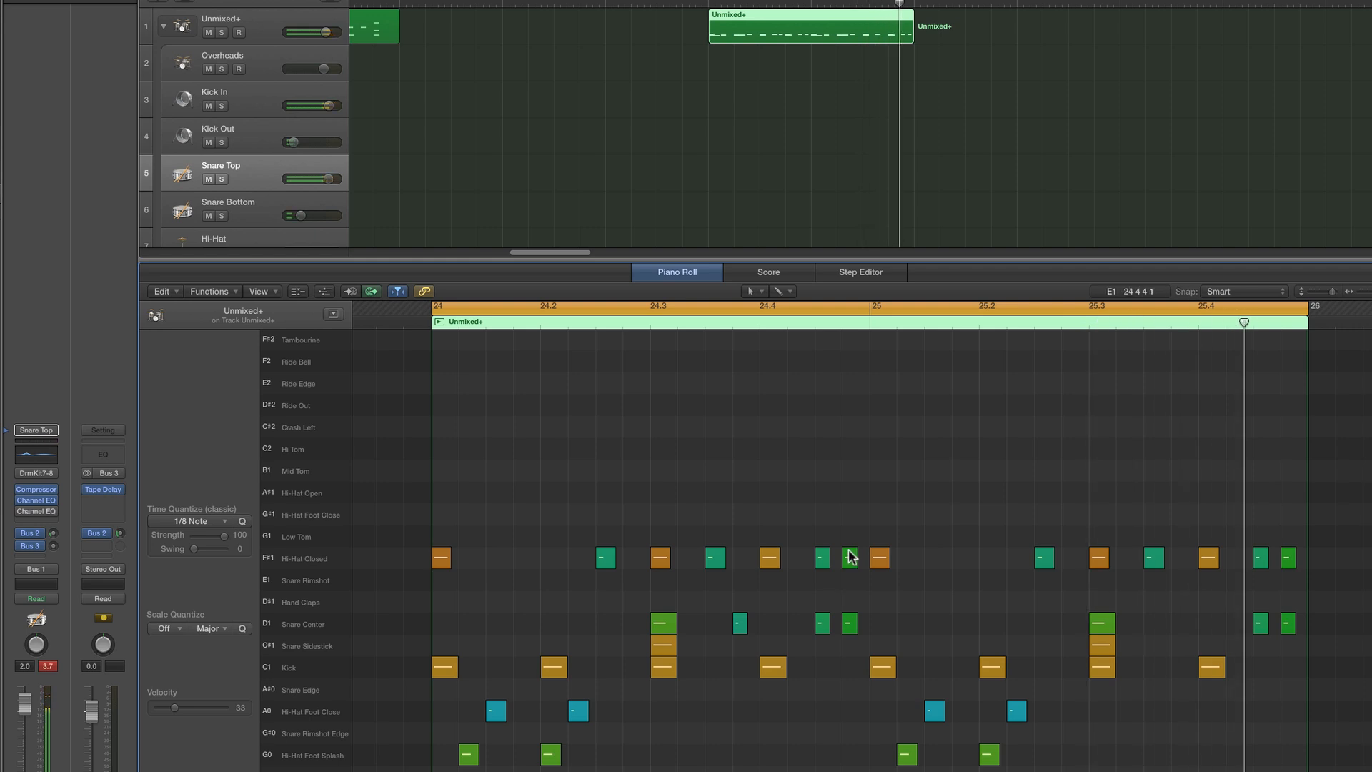
Collapse the Unmixed+ track stack and copy the loop regions from bar 24 to bars 26, 28 and 30
left_click(165, 27)
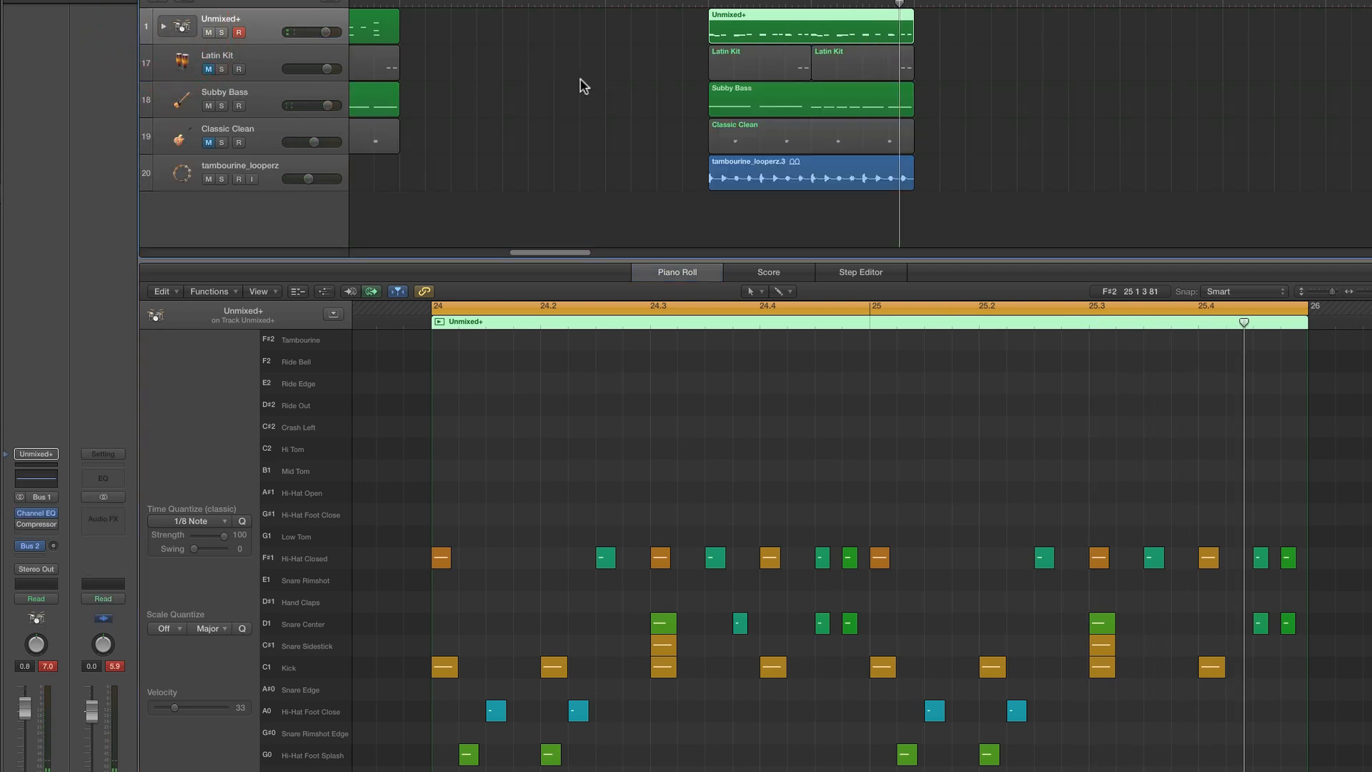
scroll(593, 88, "right", 3)
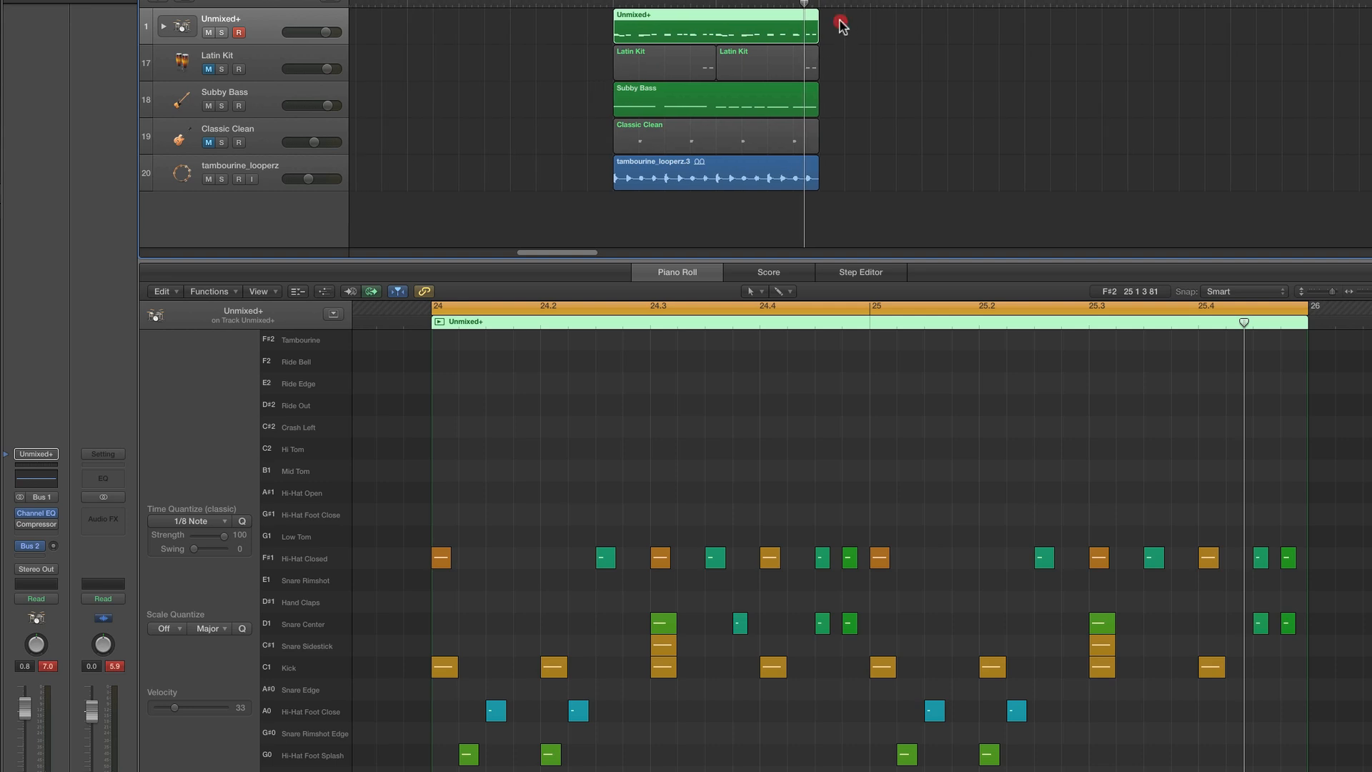
left_click_drag(841, 26, 719, 171)
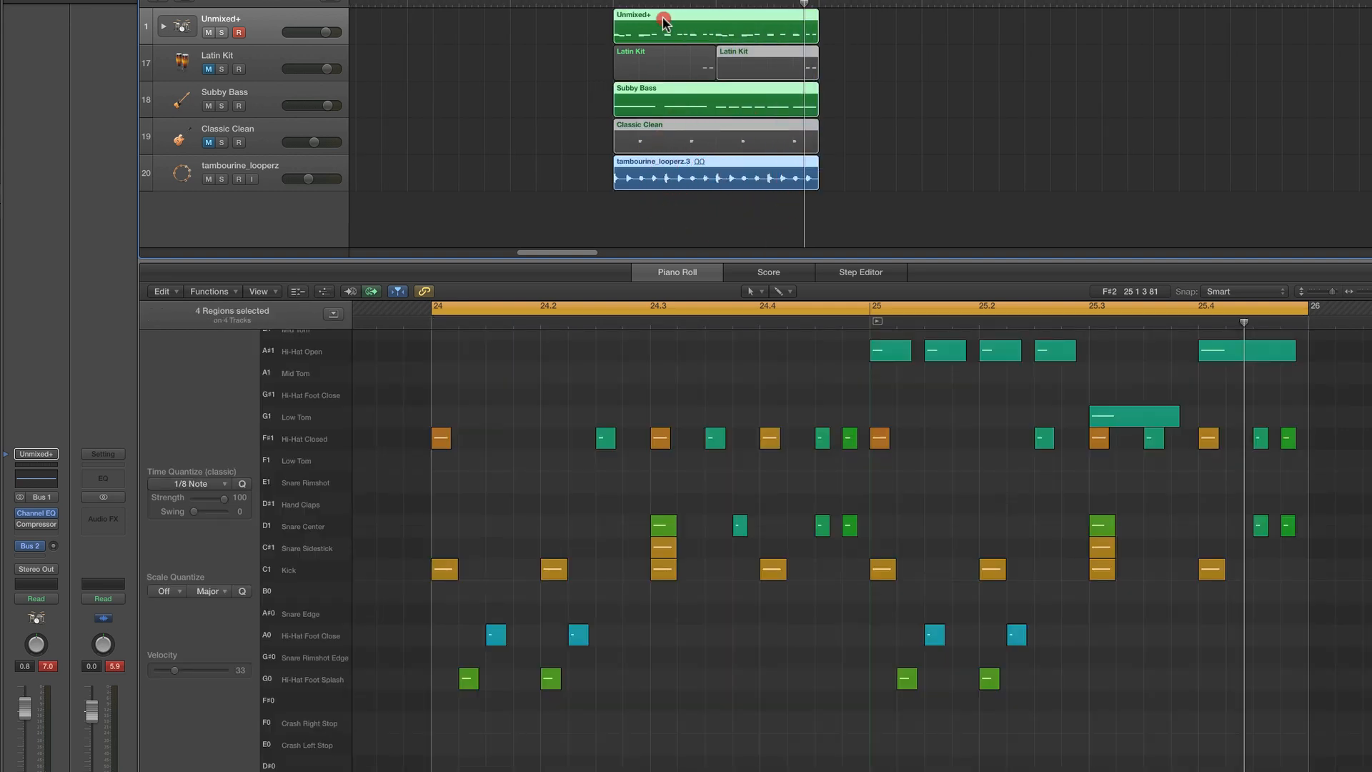
left_click_drag(663, 21, 1105, 77)
scroll(1104, 77, "right", 6)
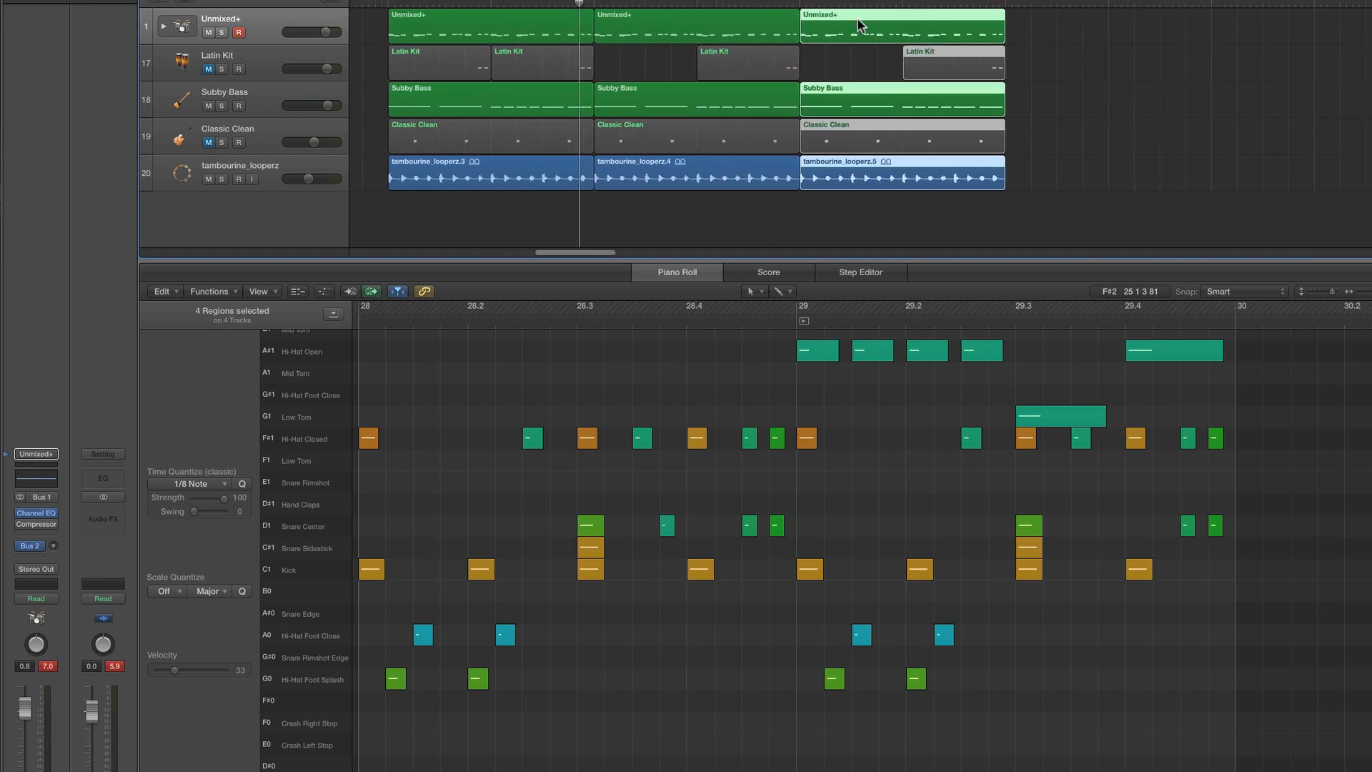
left_click_drag(857, 25, 1063, 32)
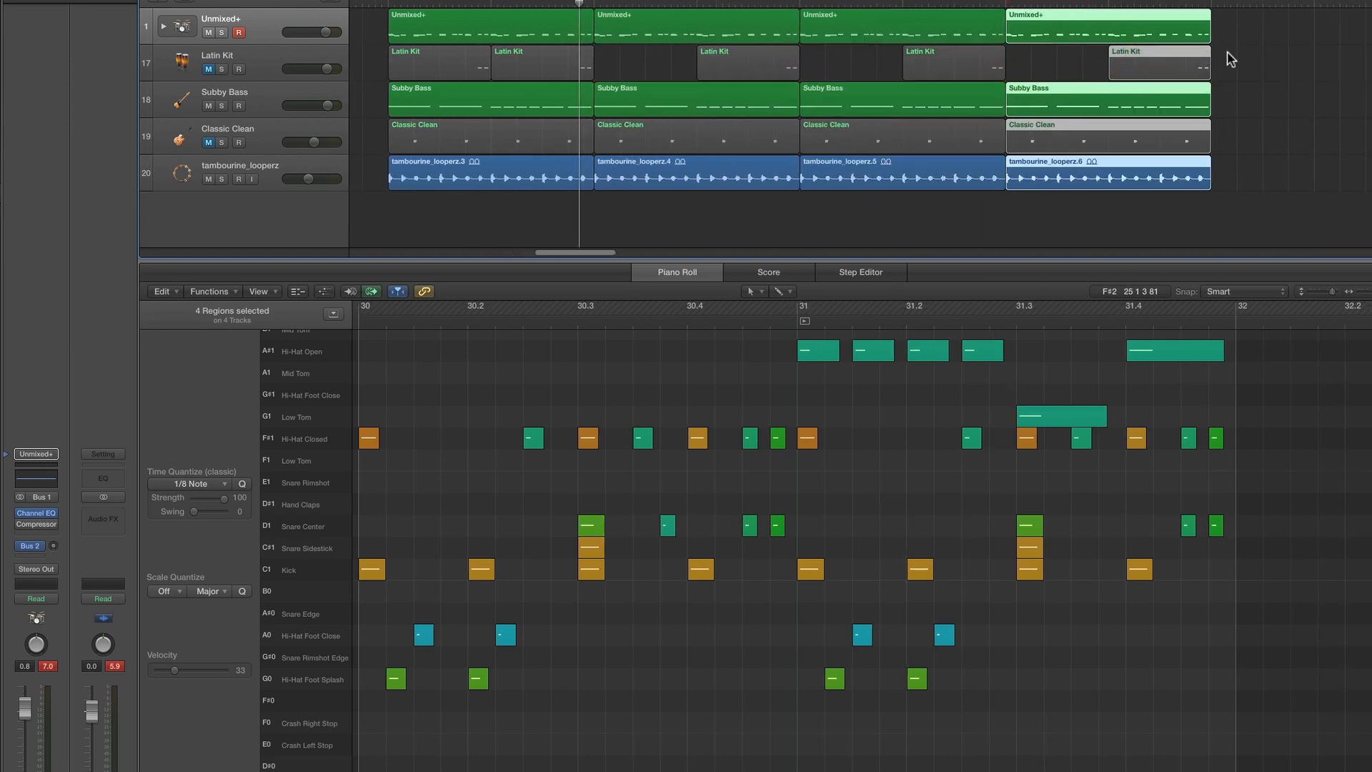
Delete all the Latin Kit regions from bar 24 onwards
left_click_drag(1231, 59, 443, 59)
key("Delete")
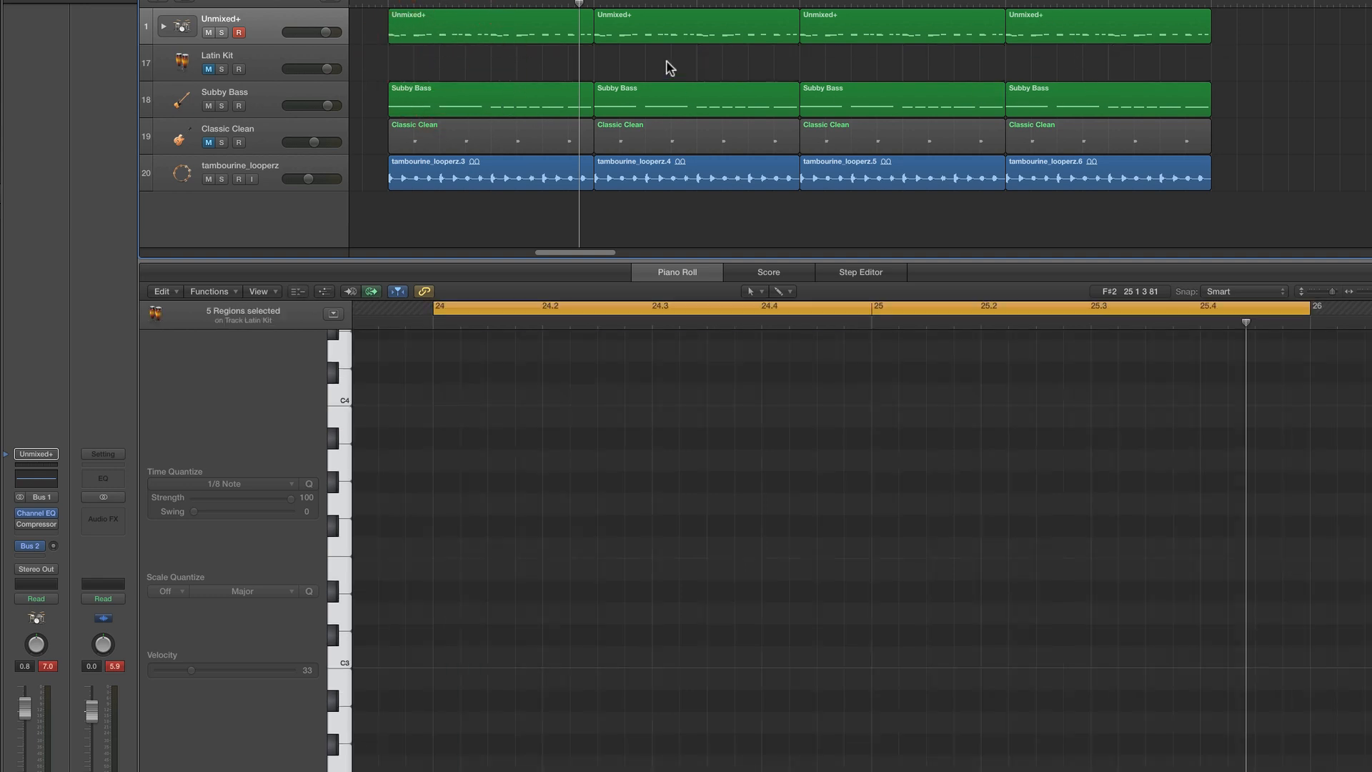
Look through the notes of the four Unmixed+ regions and extend the cycle range to bar 32
left_click(541, 40)
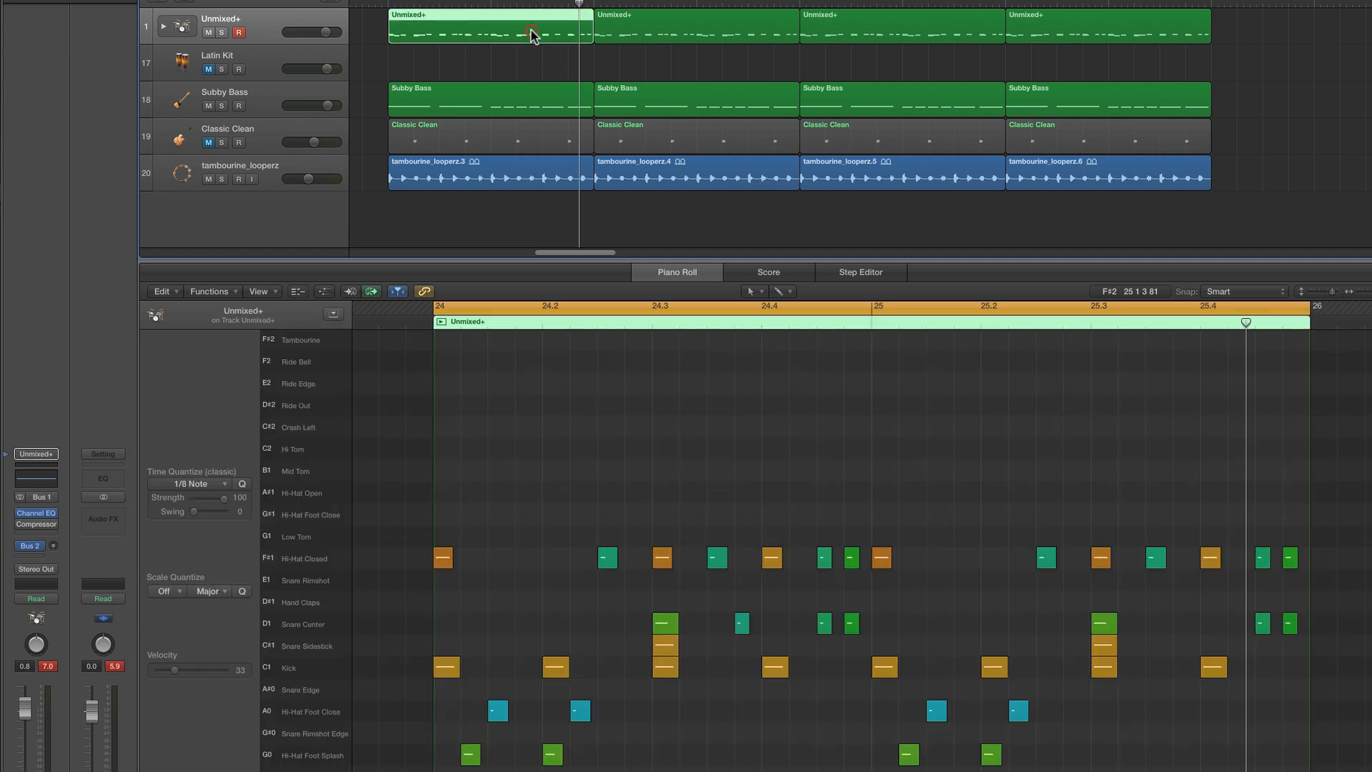
left_click(629, 29)
left_click(868, 25)
left_click(1122, 28)
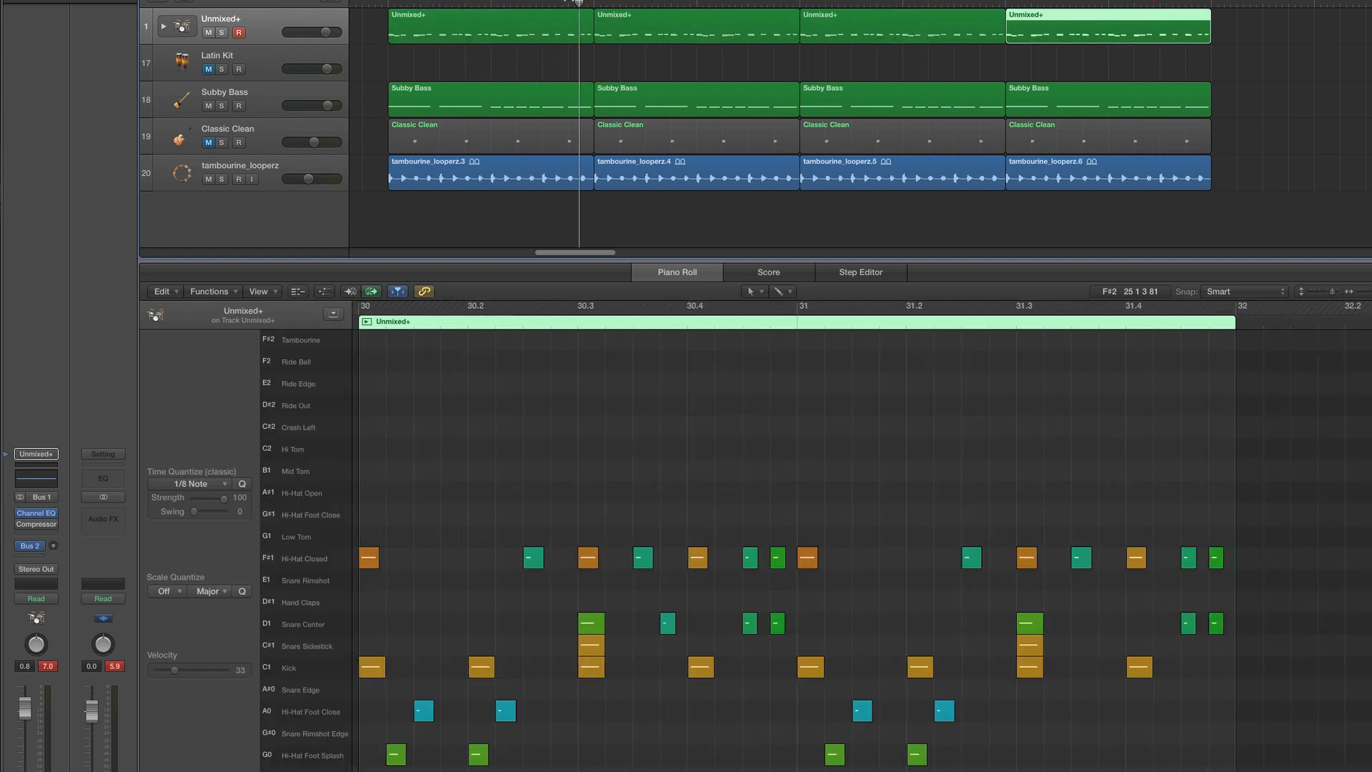
left_click_drag(567, 2, 1208, 16)
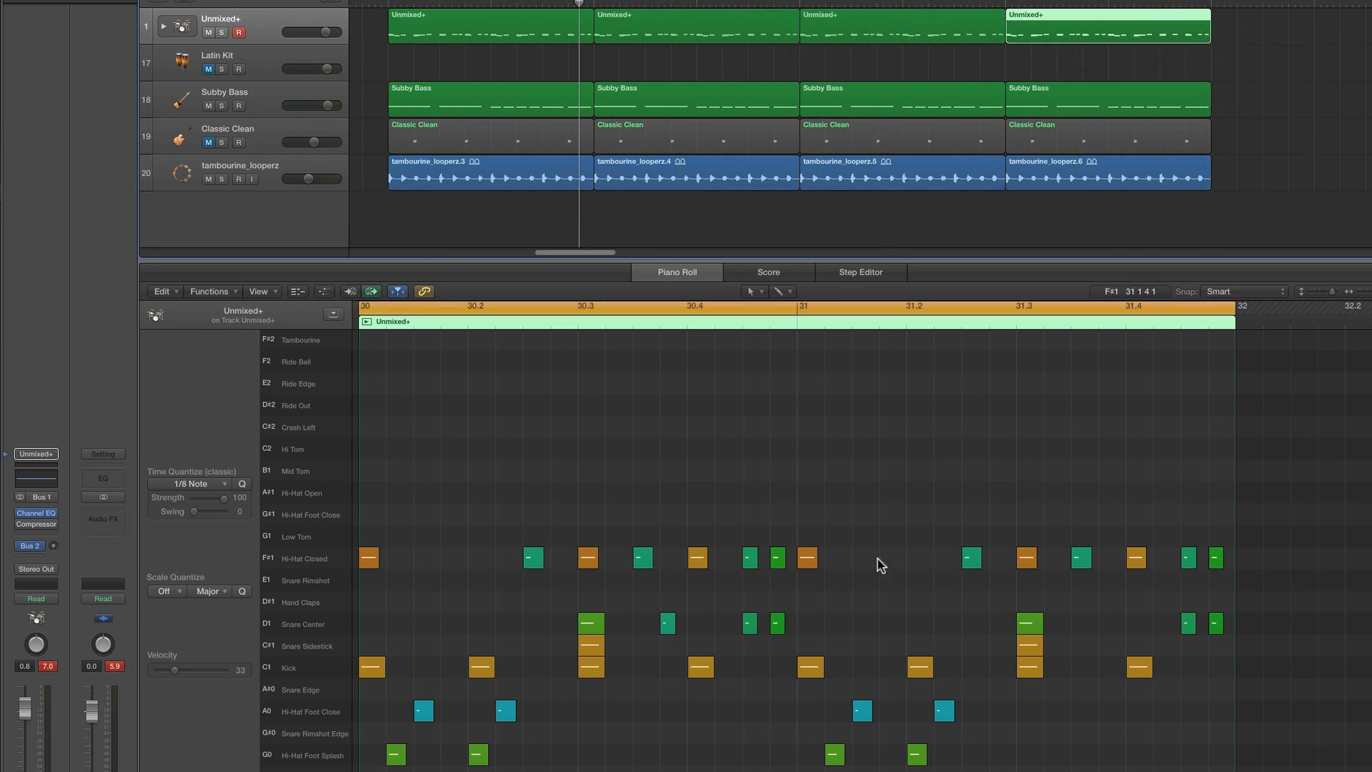
Listen to the final Unmixed+ region and delete every note in bar 31 except the kicks
scroll(968, 547, "left", 2)
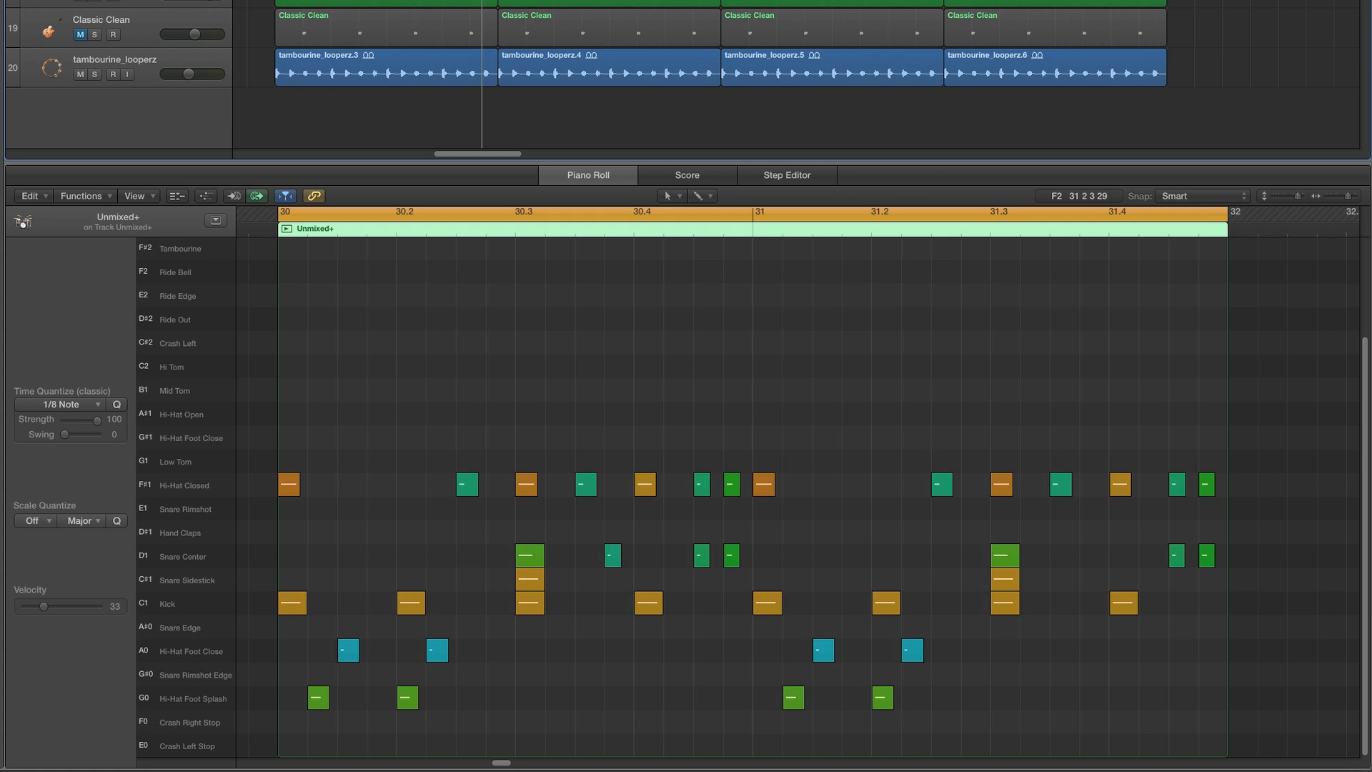
key("space")
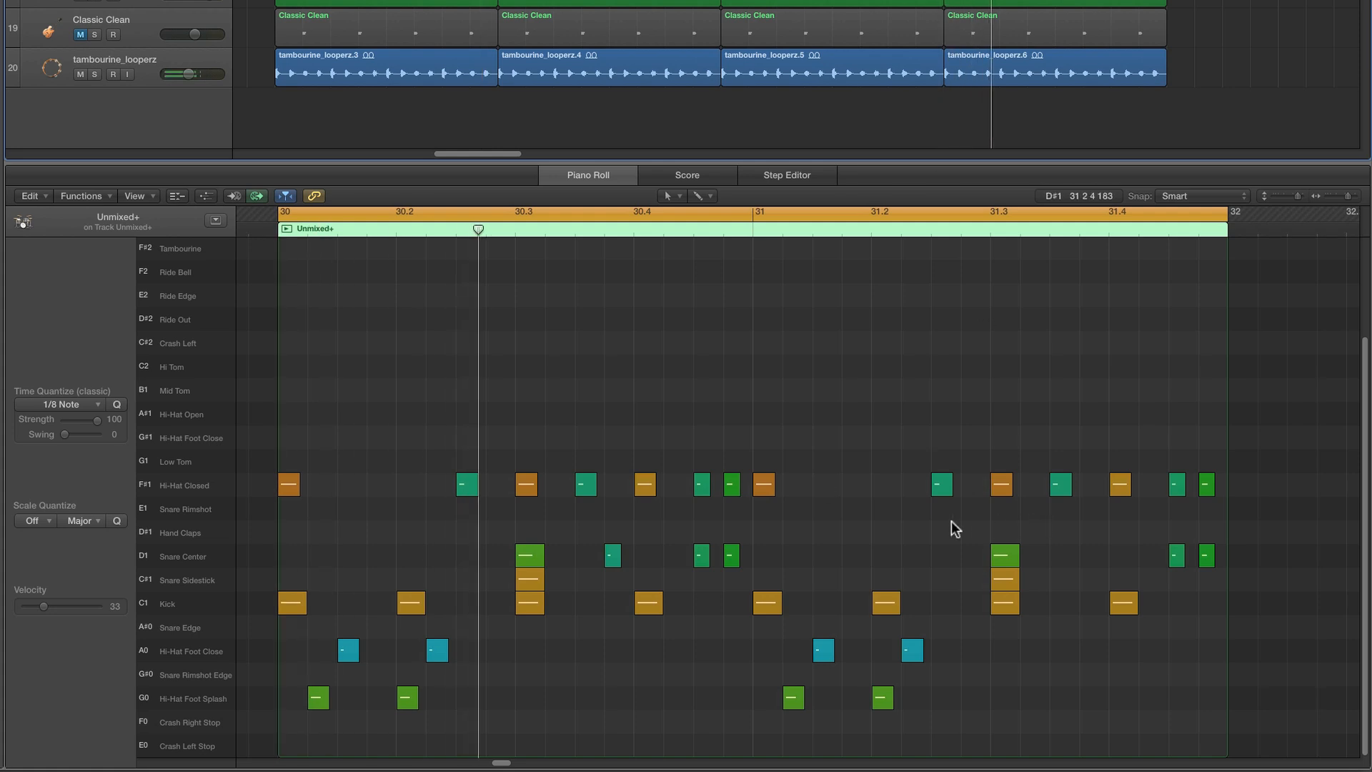
left_click(760, 456)
left_click_drag(760, 457, 1208, 582)
key("Delete")
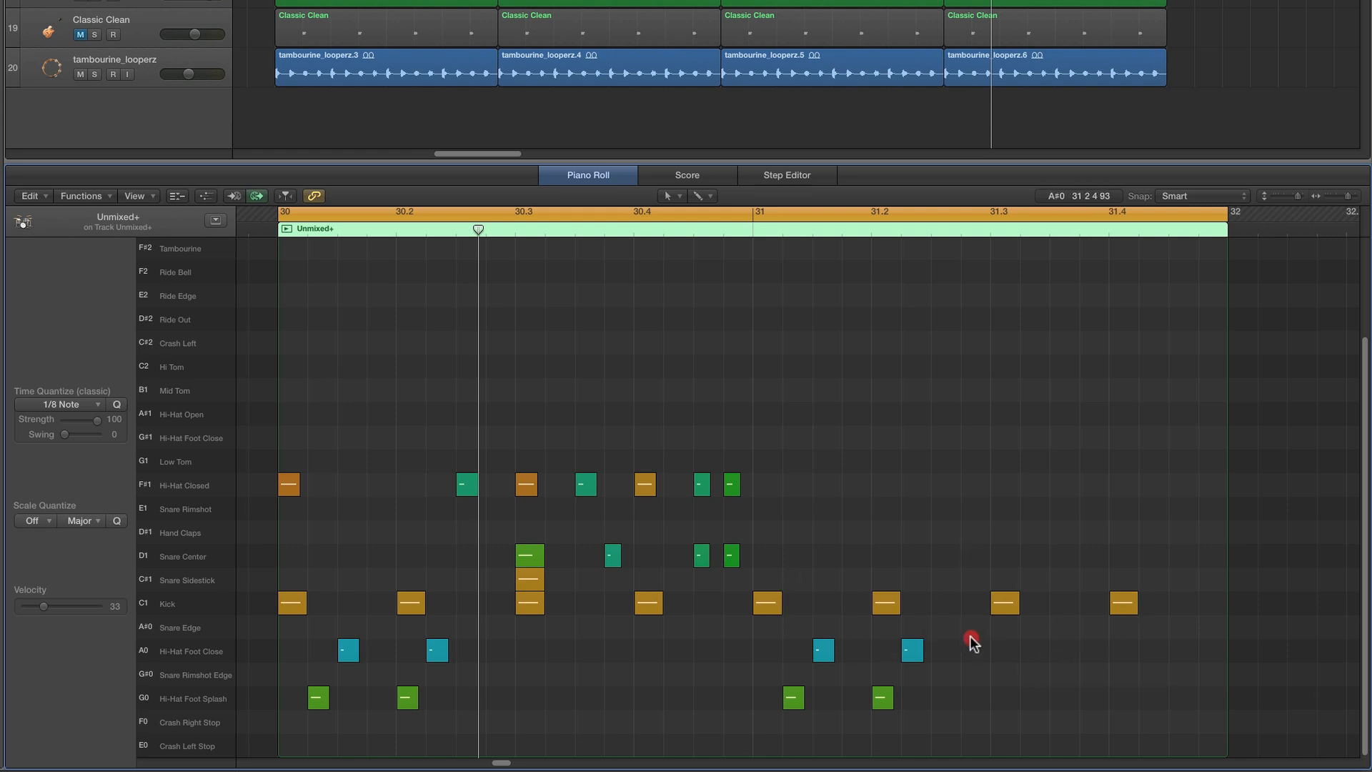
left_click_drag(972, 634, 786, 699)
key("Delete")
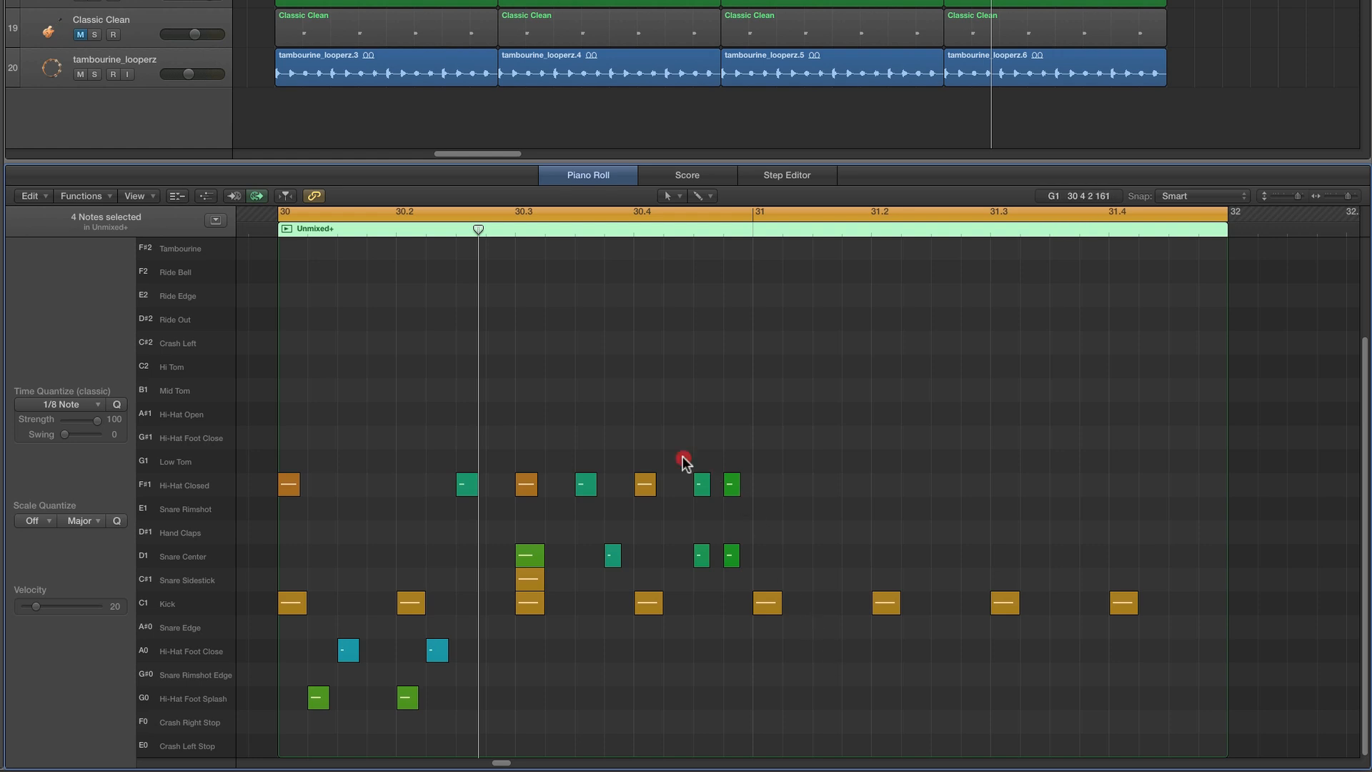
Delete the last two Hi-Hat Closed and Snare Center notes in bar 30, move the hi-hat at 30.4 to Hi-Hat Open, and play it
left_click_drag(684, 459, 740, 557)
key("Delete")
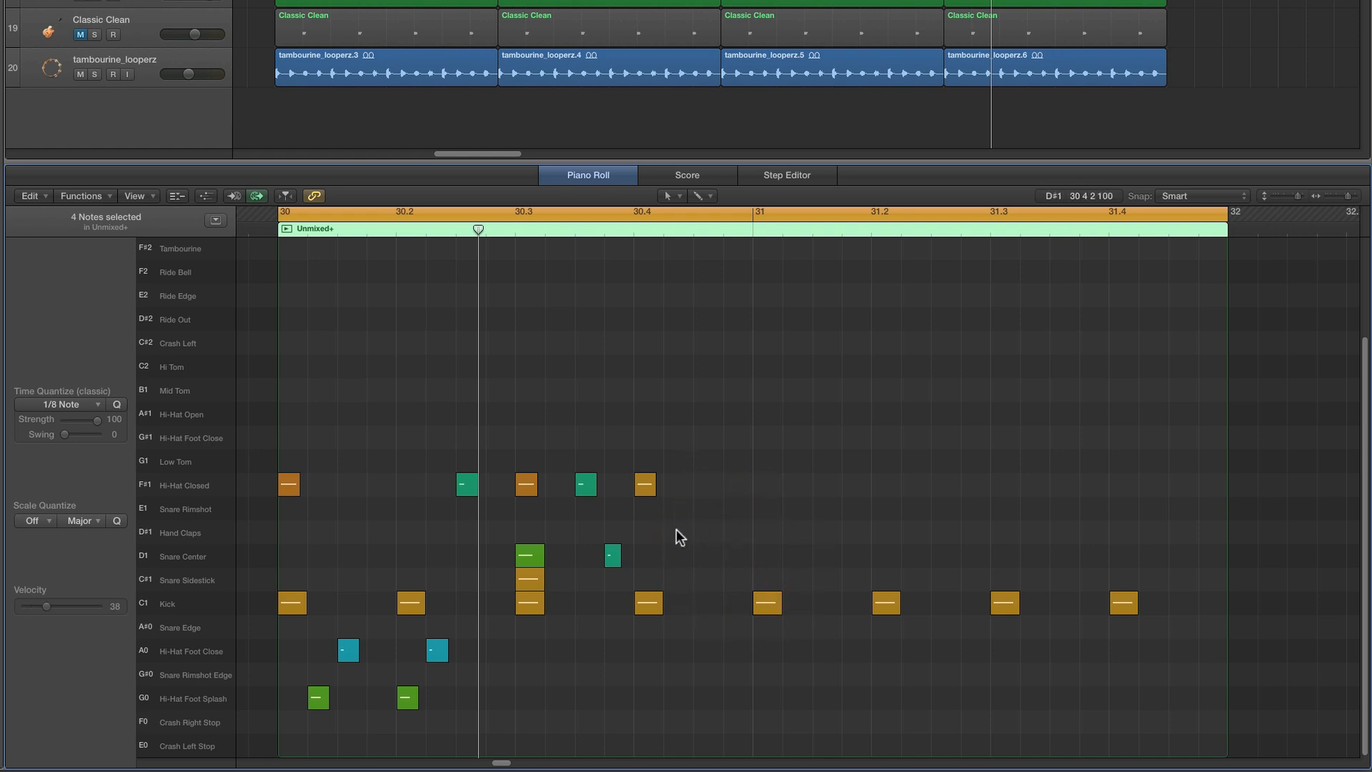
left_click_drag(645, 485, 643, 422)
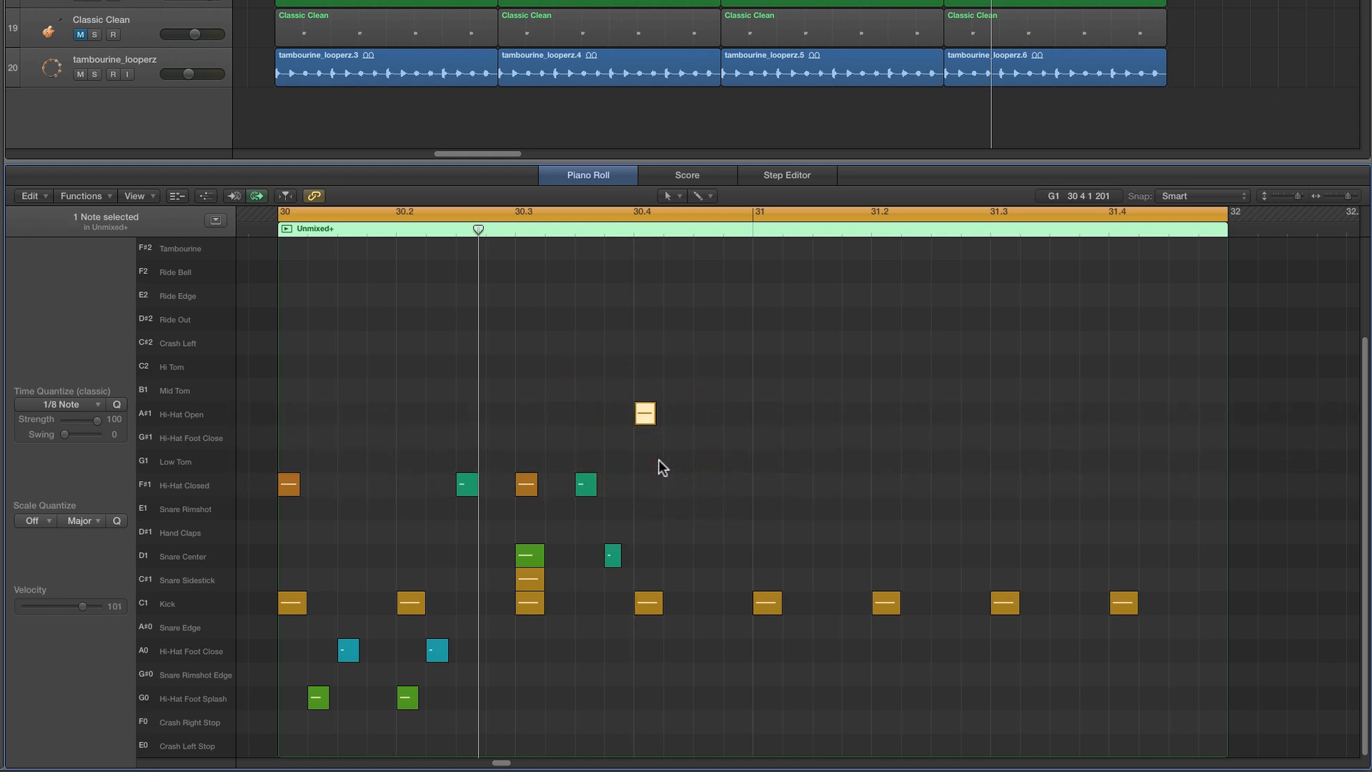
key("space")
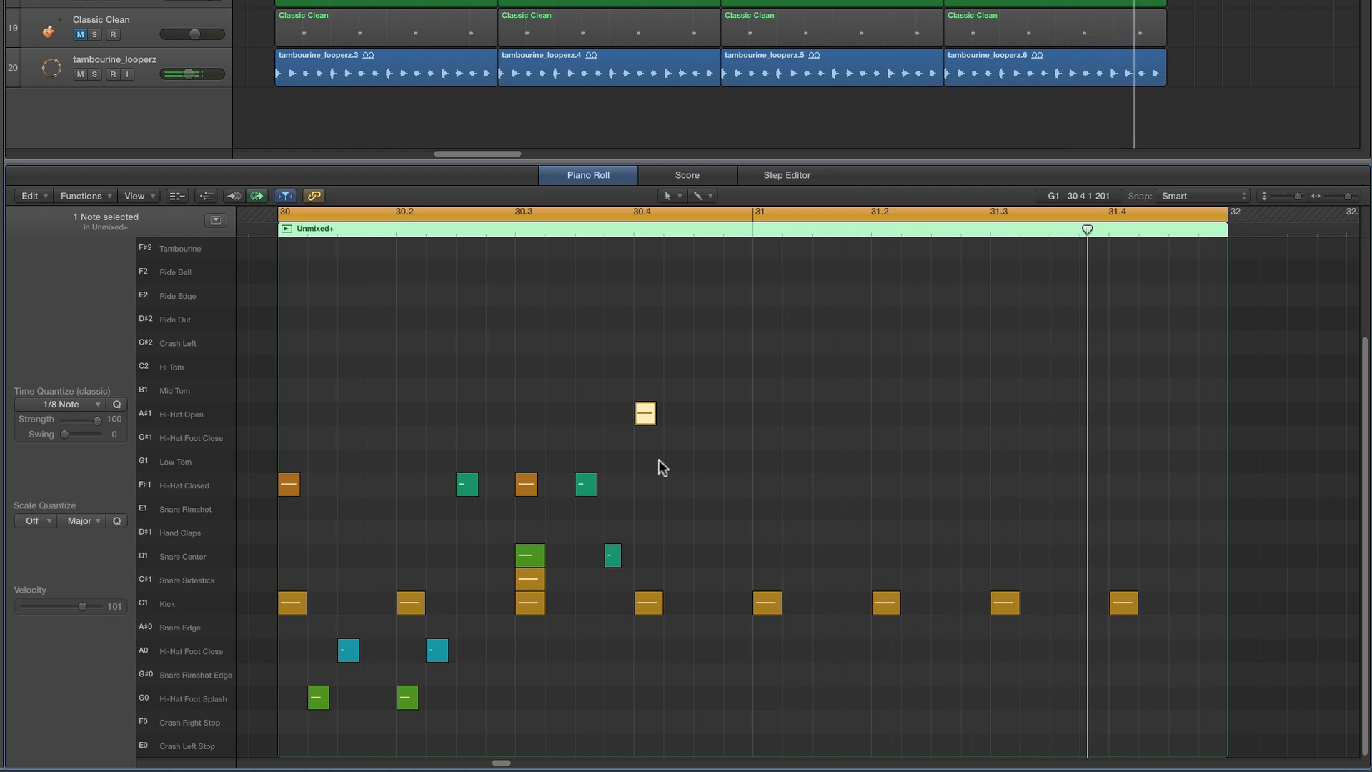
key("space")
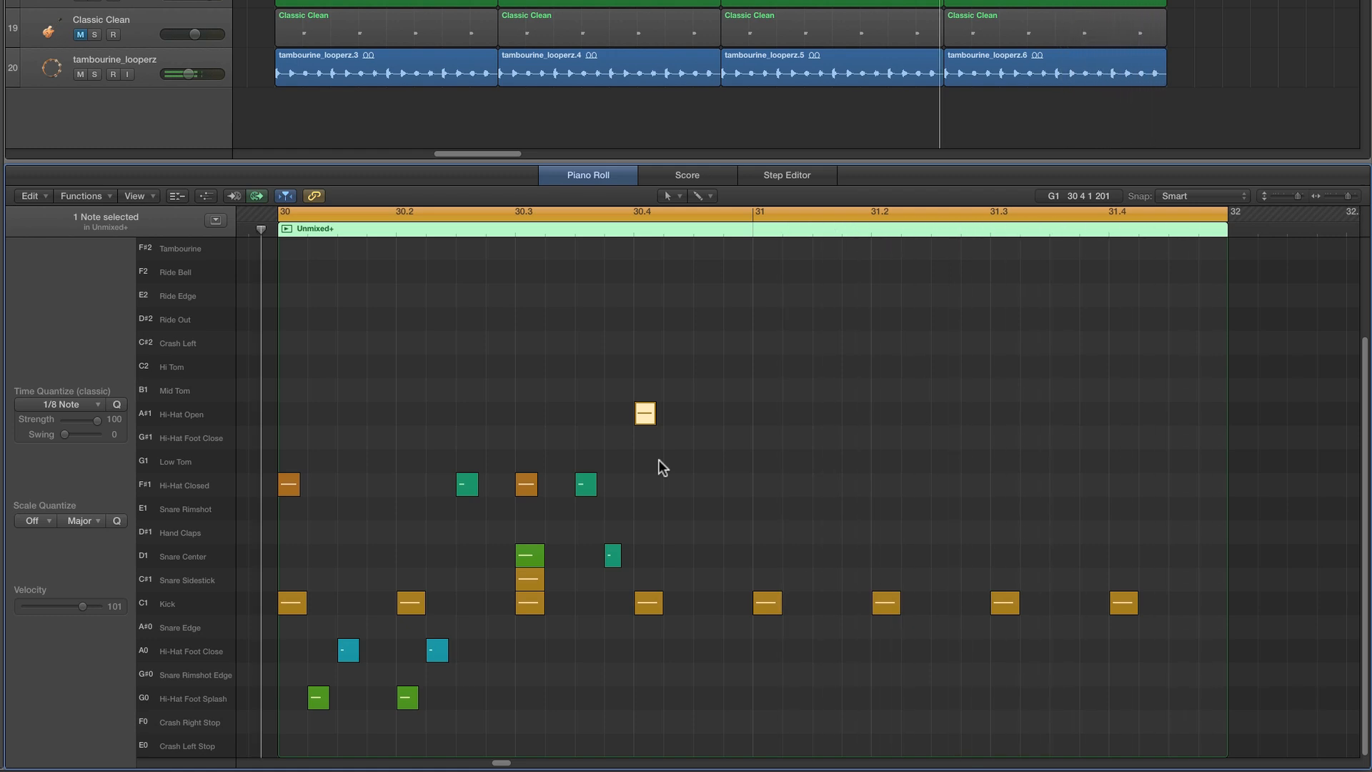
Draw a tom fill with the Pencil tool: four sixteenth-spaced Hi Tom notes from bar 31 and four Mid Tom notes from 31.2
left_click(669, 197)
left_click(683, 229)
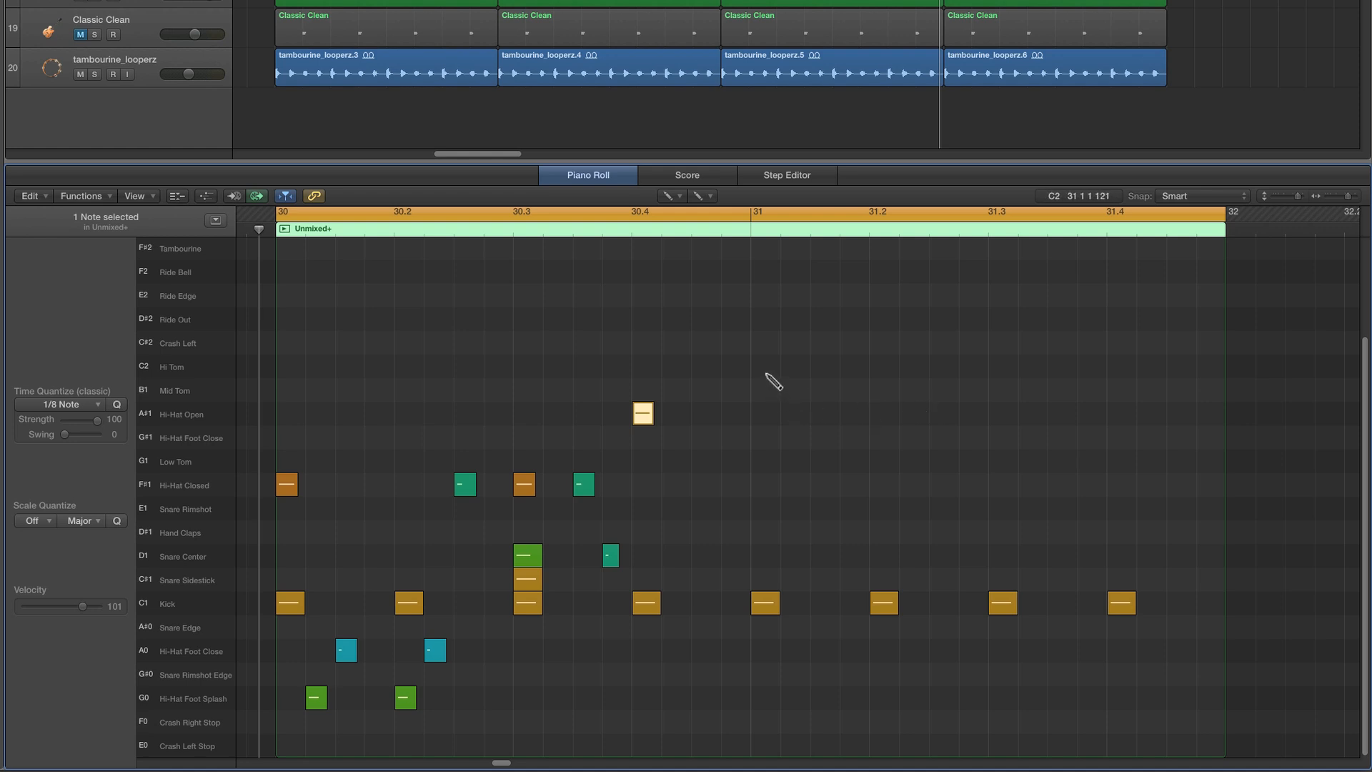
left_click(762, 366)
left_click(791, 365)
left_click(821, 366)
left_click(851, 366)
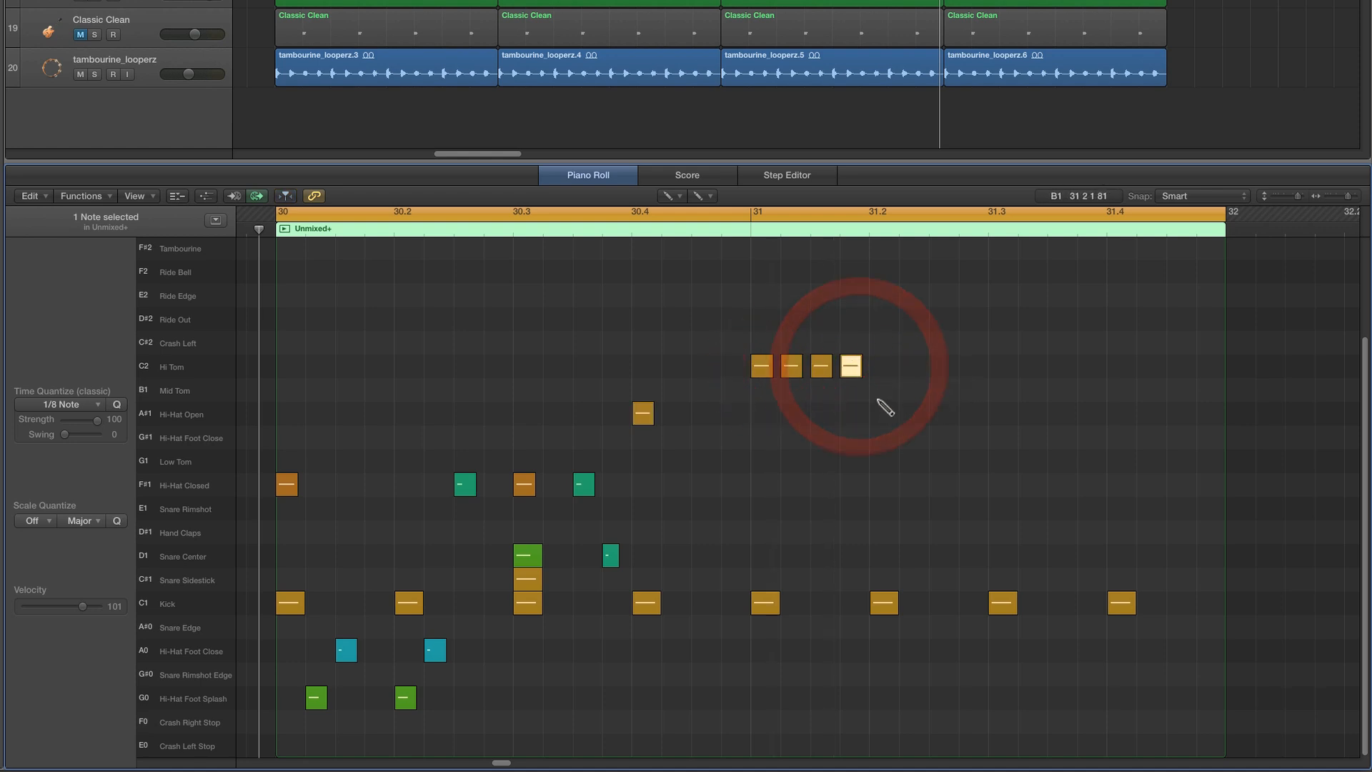
left_click(881, 390)
left_click(911, 389)
left_click(941, 389)
left_click(971, 390)
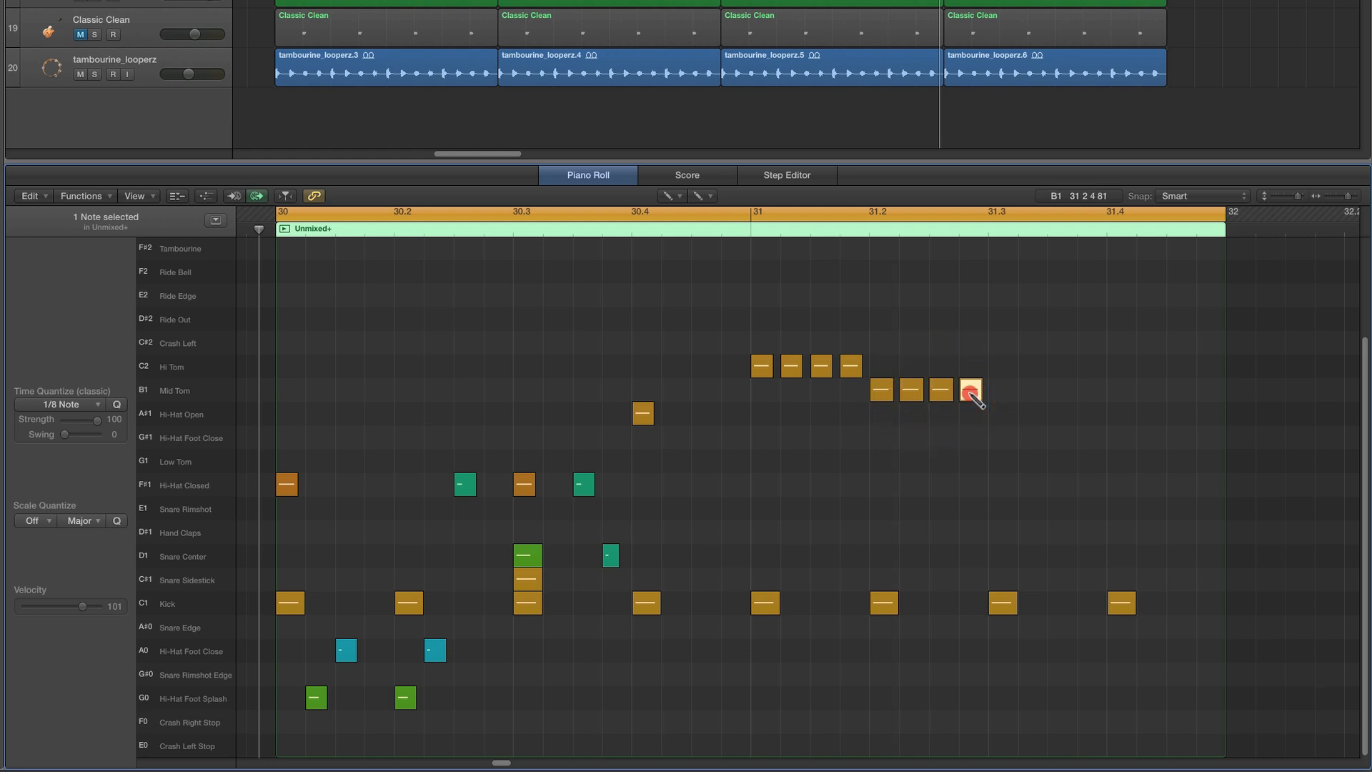
Add two Low Tom notes in beat 31.3, and a Snare Rimshot and a Crash Left on 31.4
left_click(1001, 461)
left_click(1059, 461)
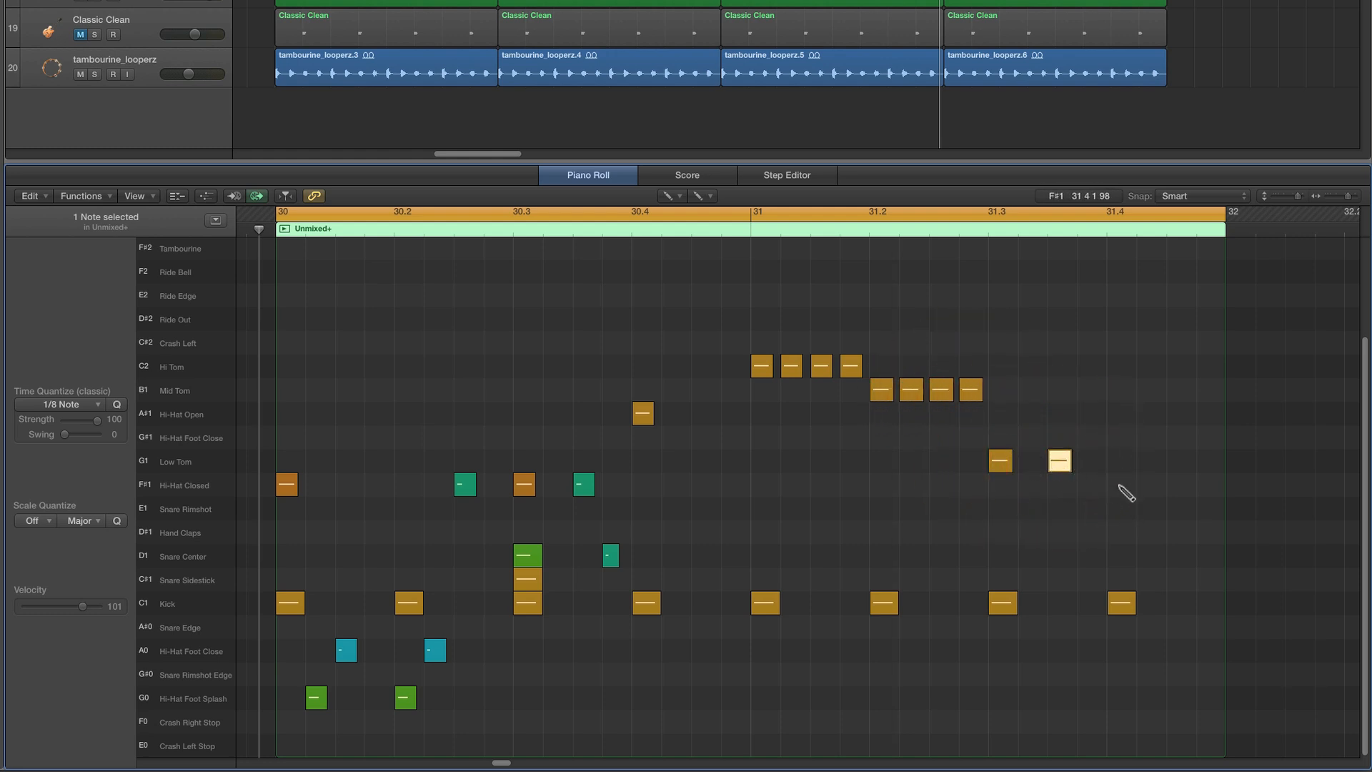
left_click_drag(1119, 485, 1119, 508)
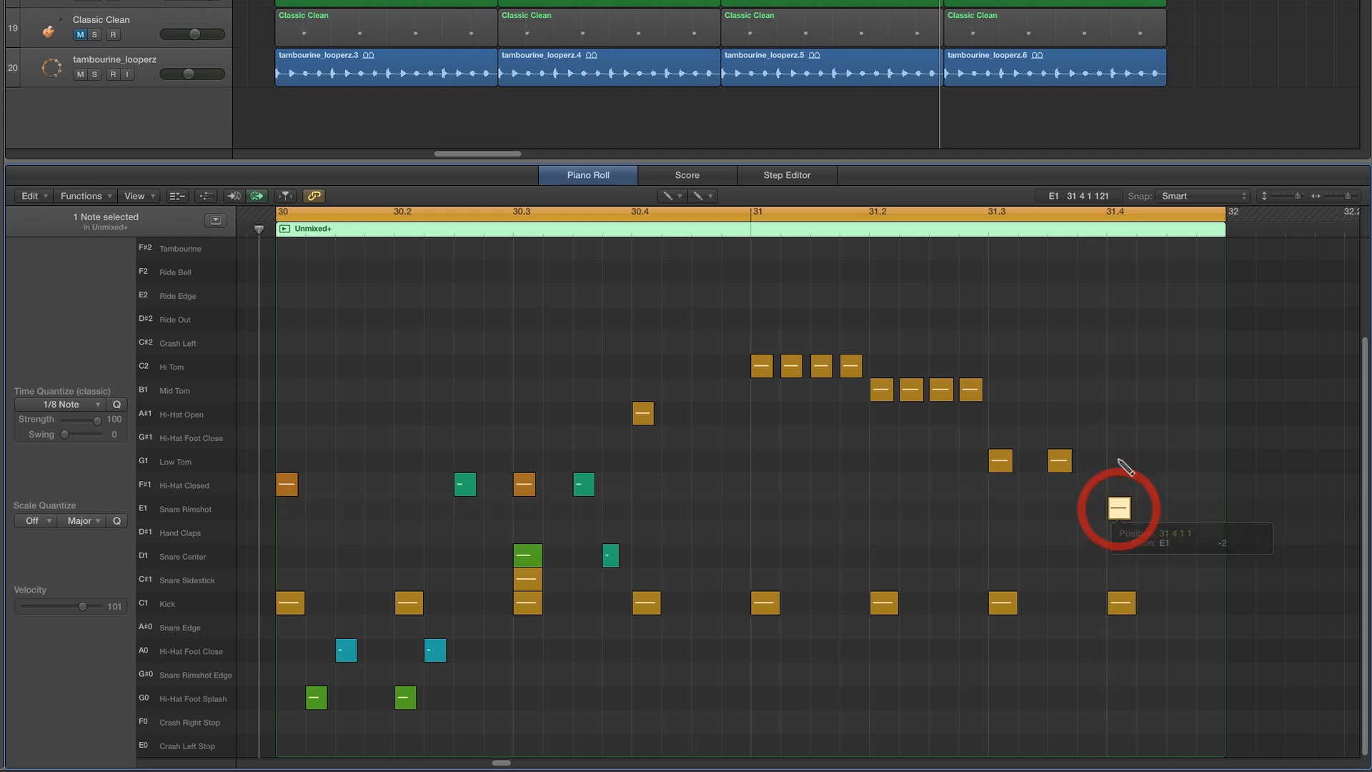
left_click(1121, 341)
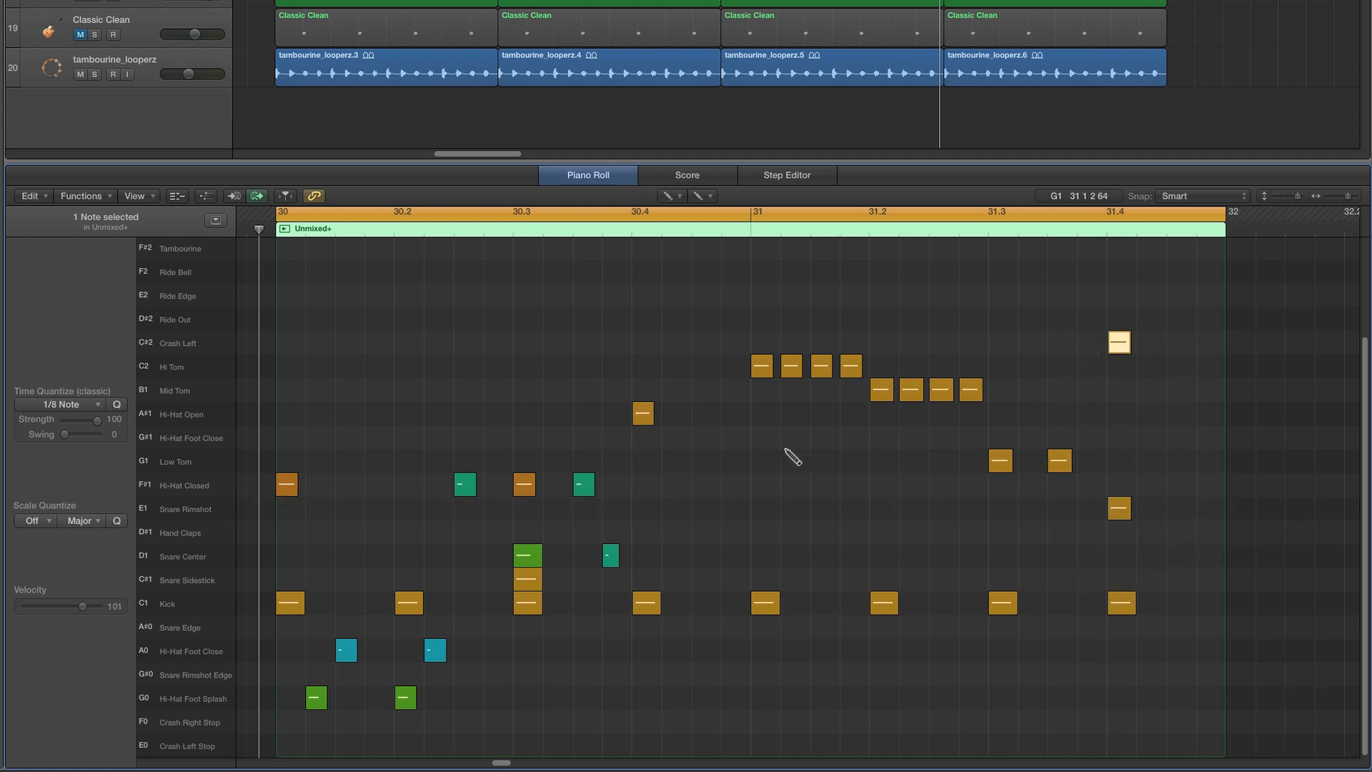
Add a Mid Tom at 30 4 4 and a Low Tom at 30 4 3 leading into the fill, and play it
left_click(733, 389)
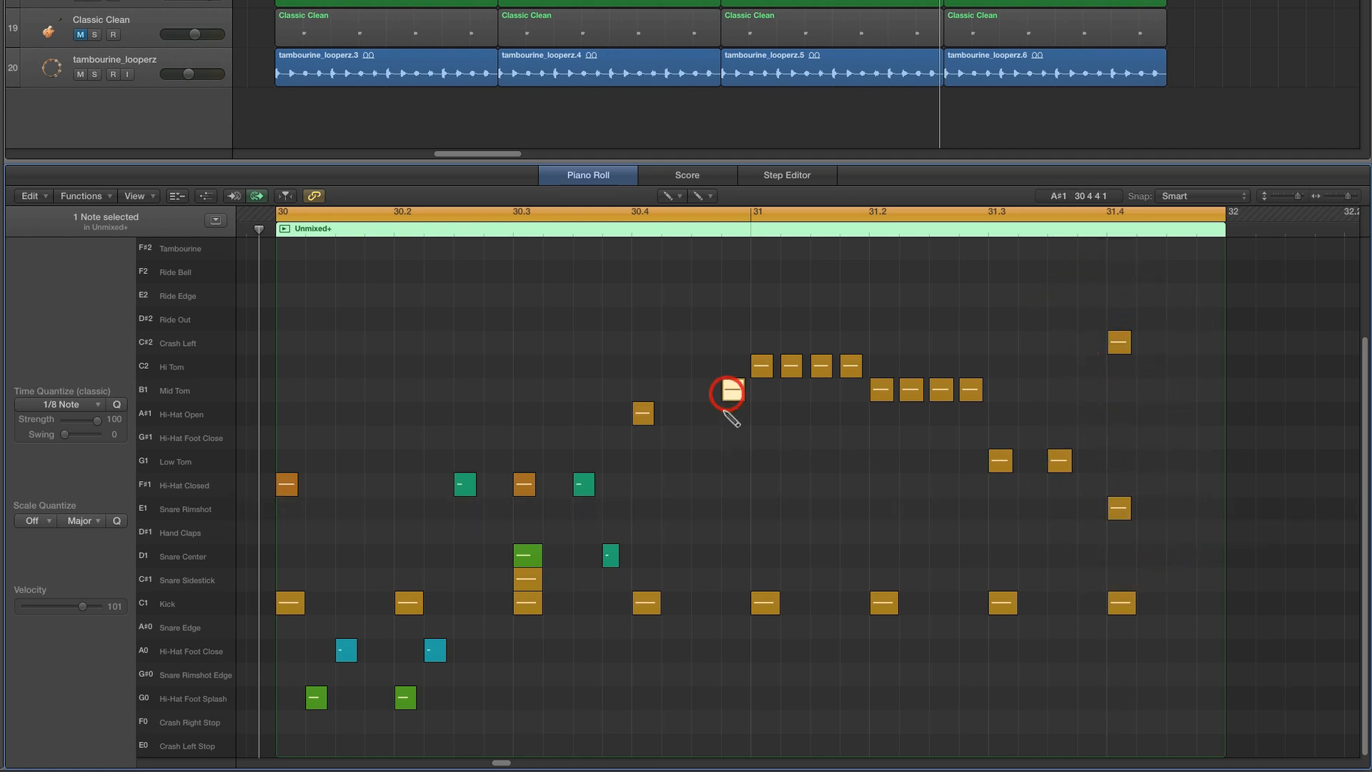
left_click(703, 461)
key("space")
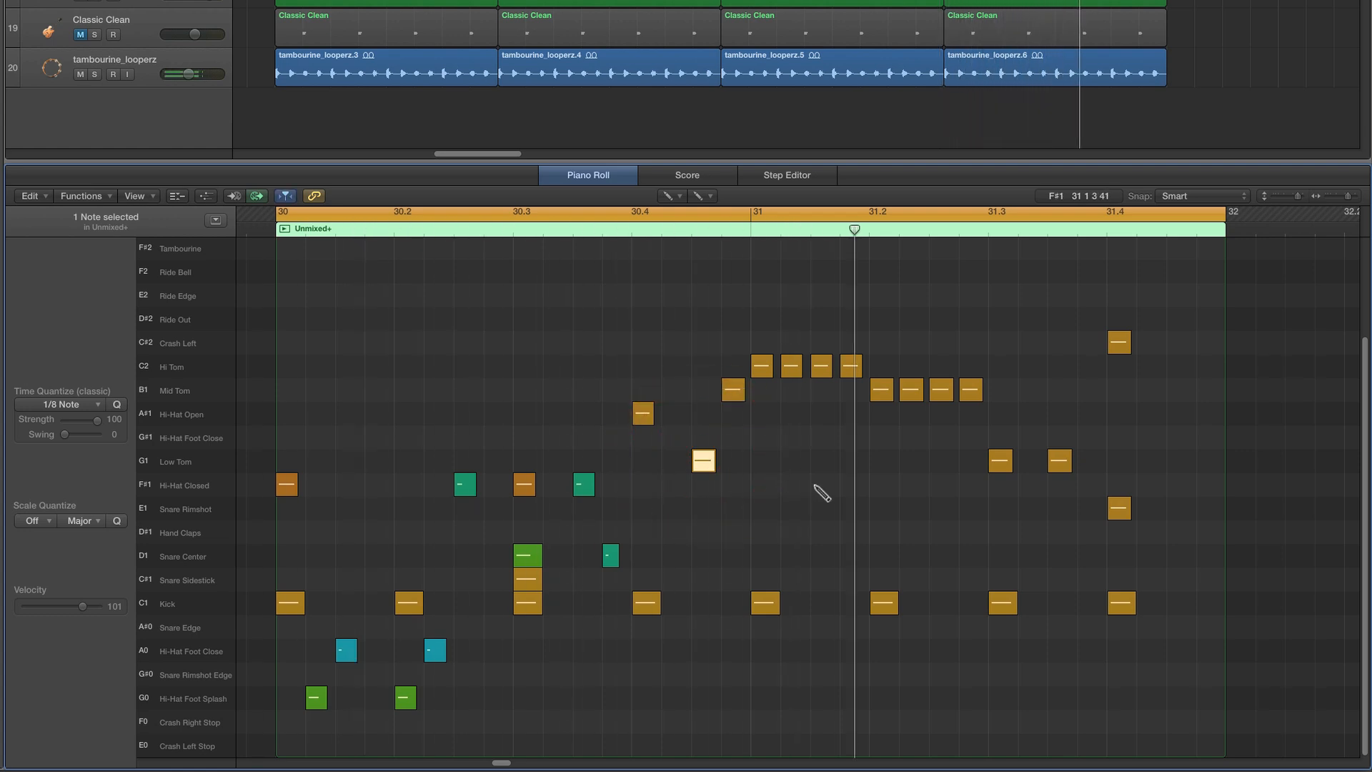
left_click(670, 195)
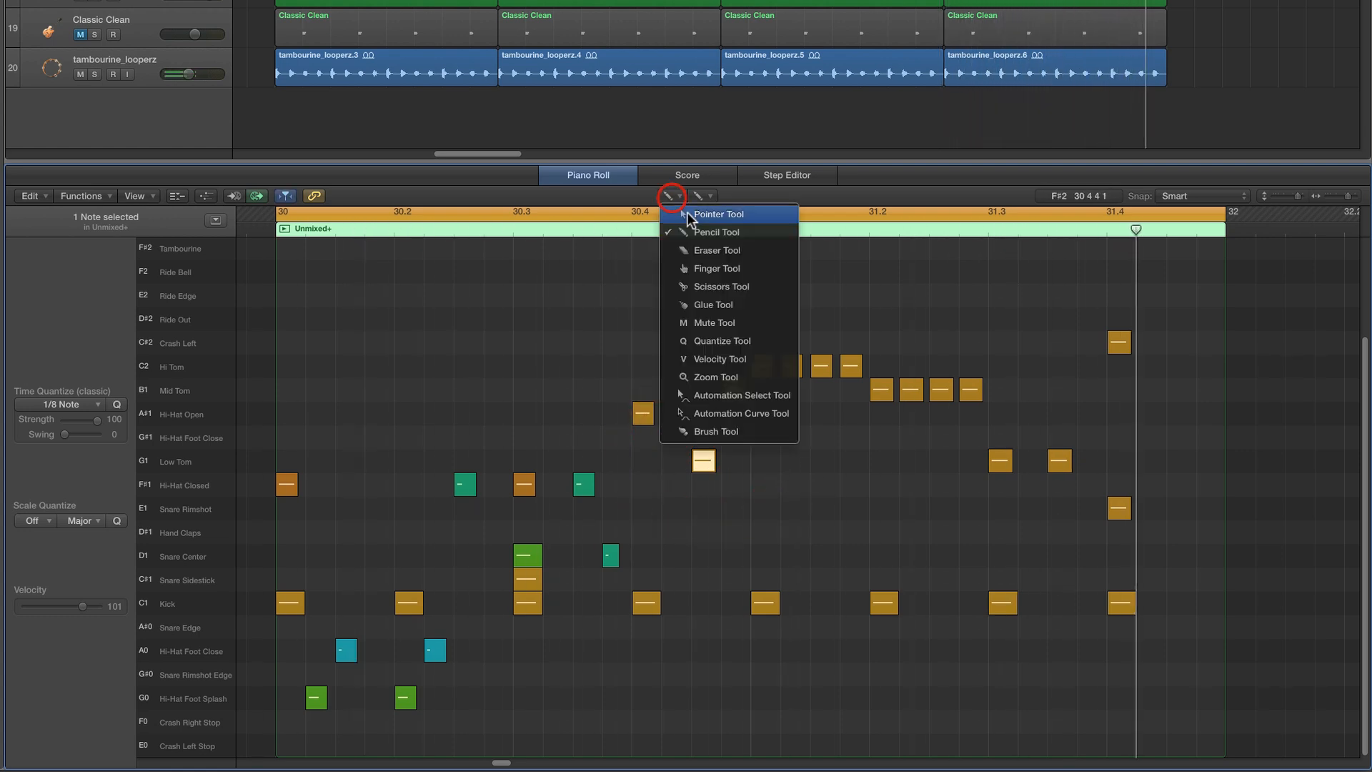
left_click(819, 195)
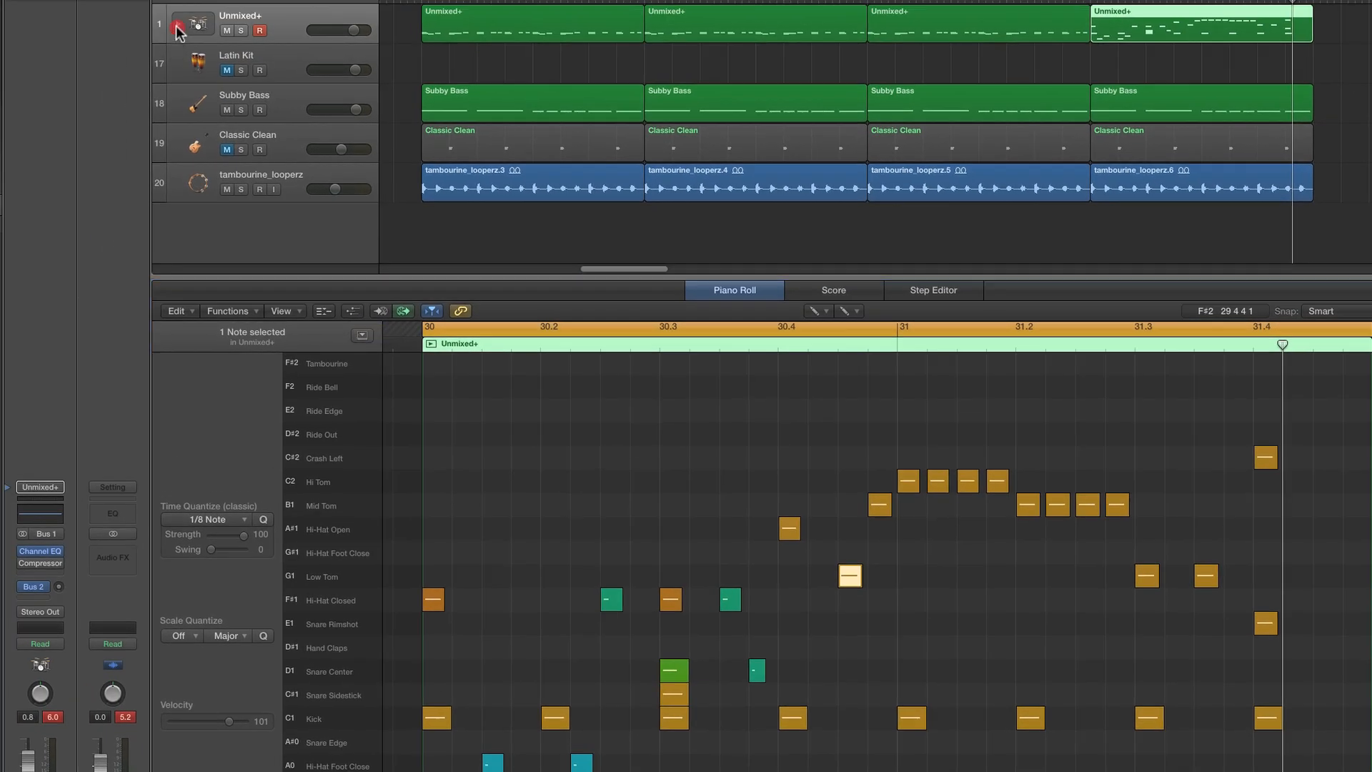
Expand the Unmixed+ stack, open Drum Kit Designer on the Overheads track and swap the toms for Seventies Plexi
left_click(177, 26)
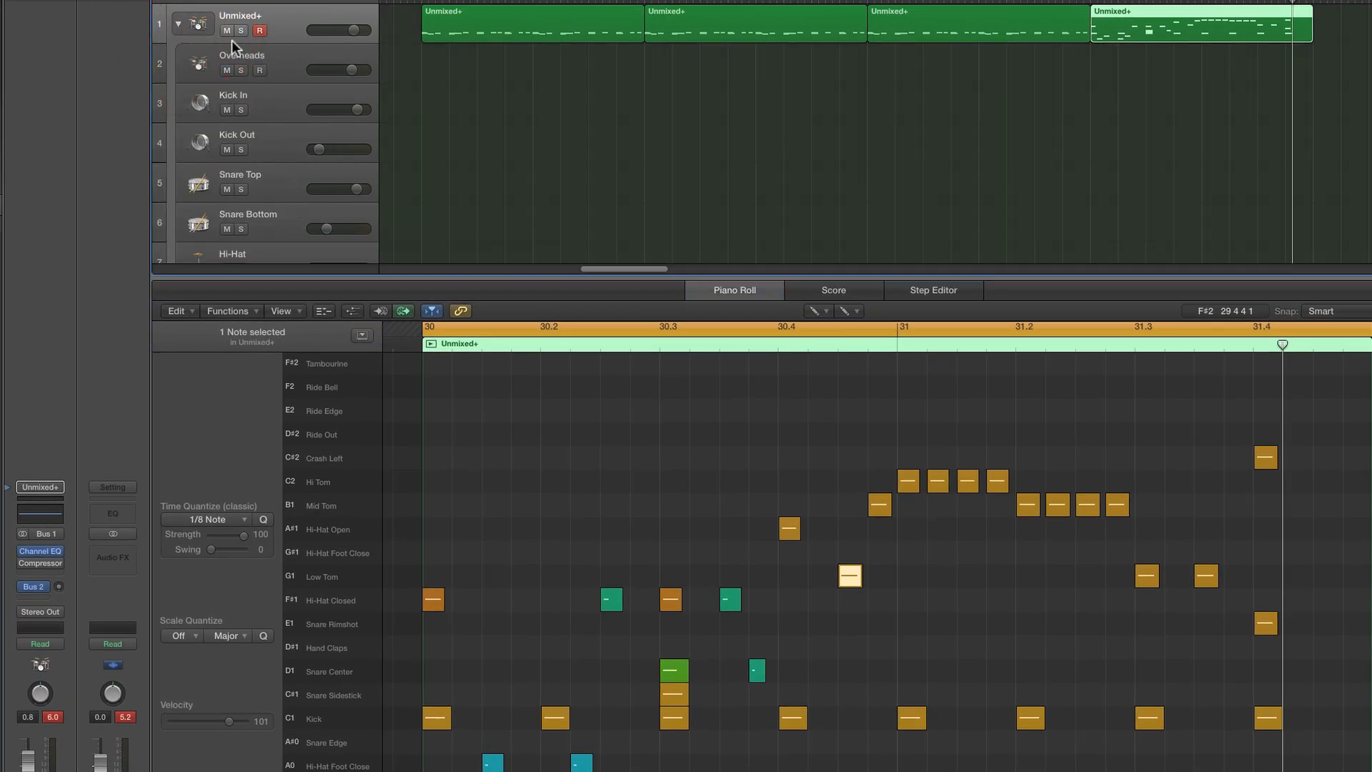
left_click(276, 62)
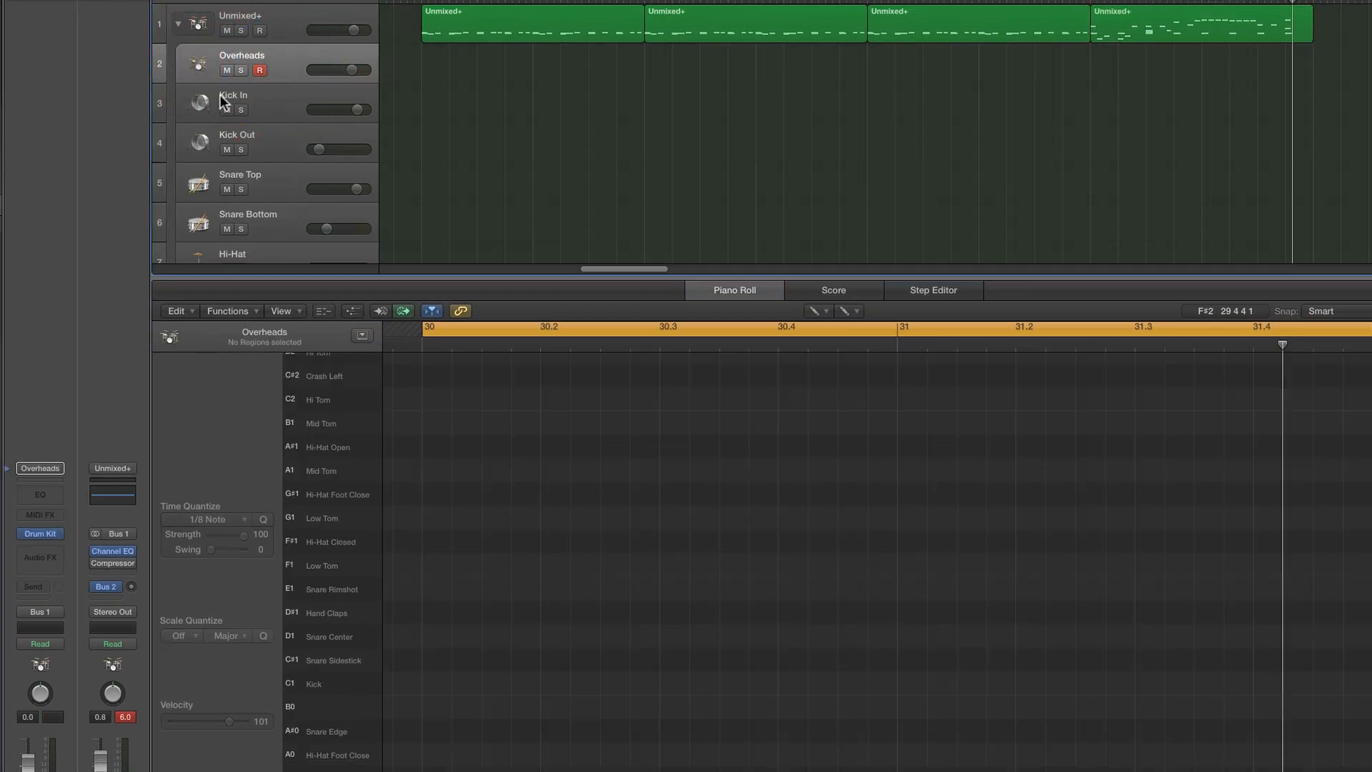
left_click(42, 533)
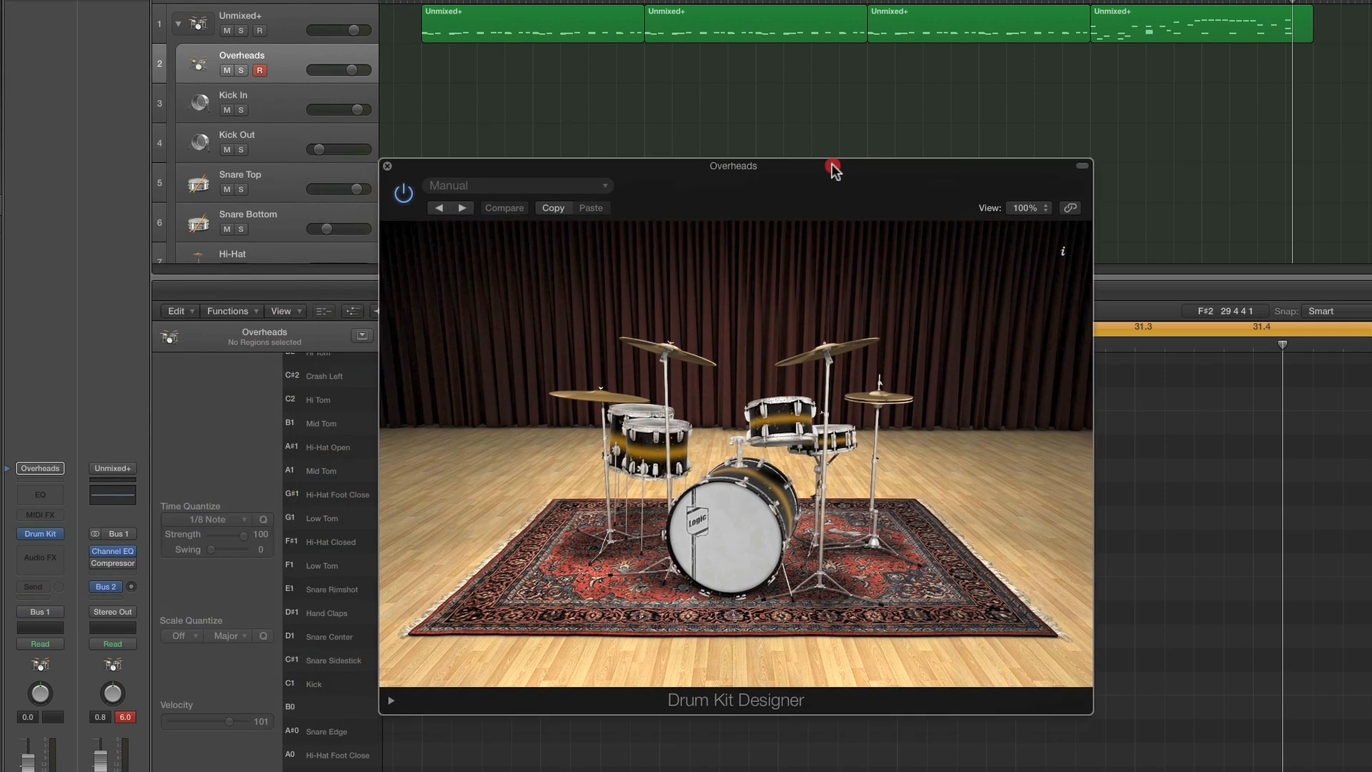
left_click_drag(833, 160, 861, 145)
left_click(661, 438)
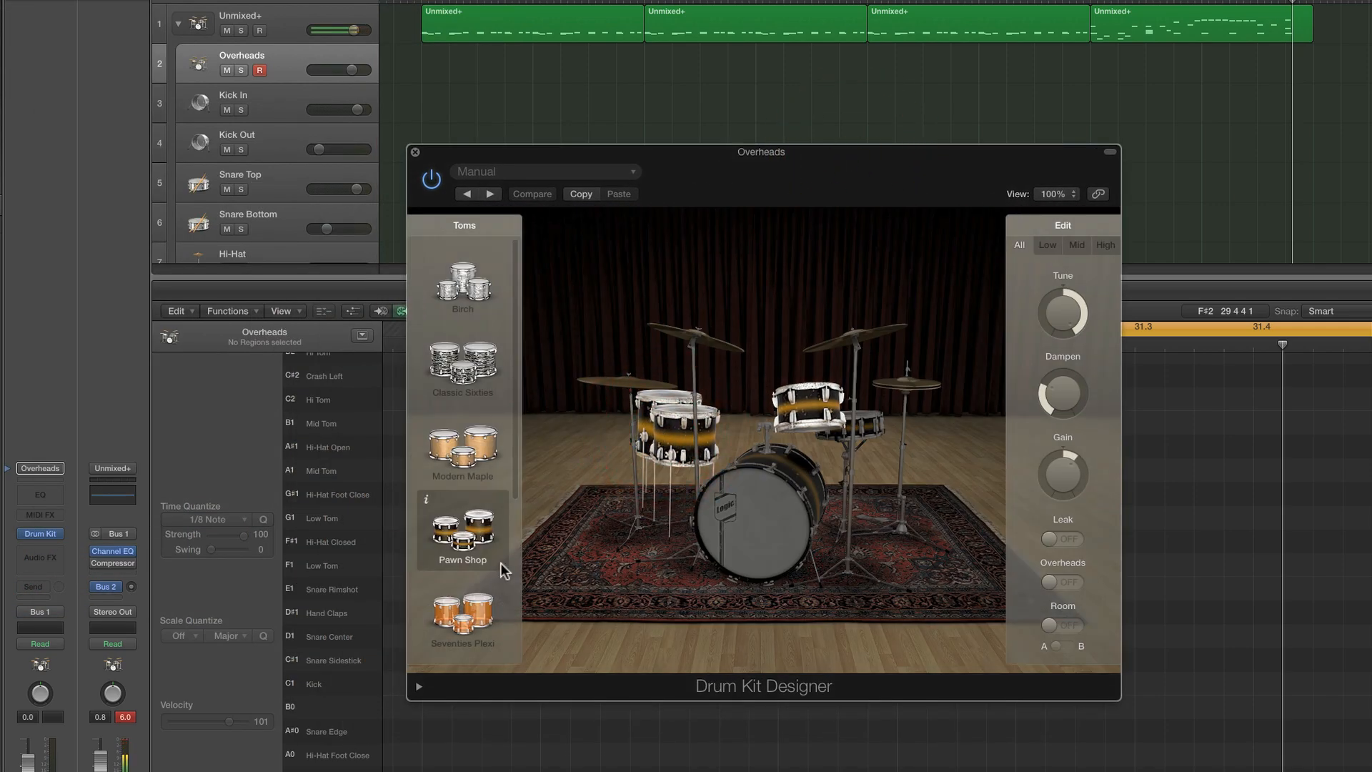
left_click(484, 597)
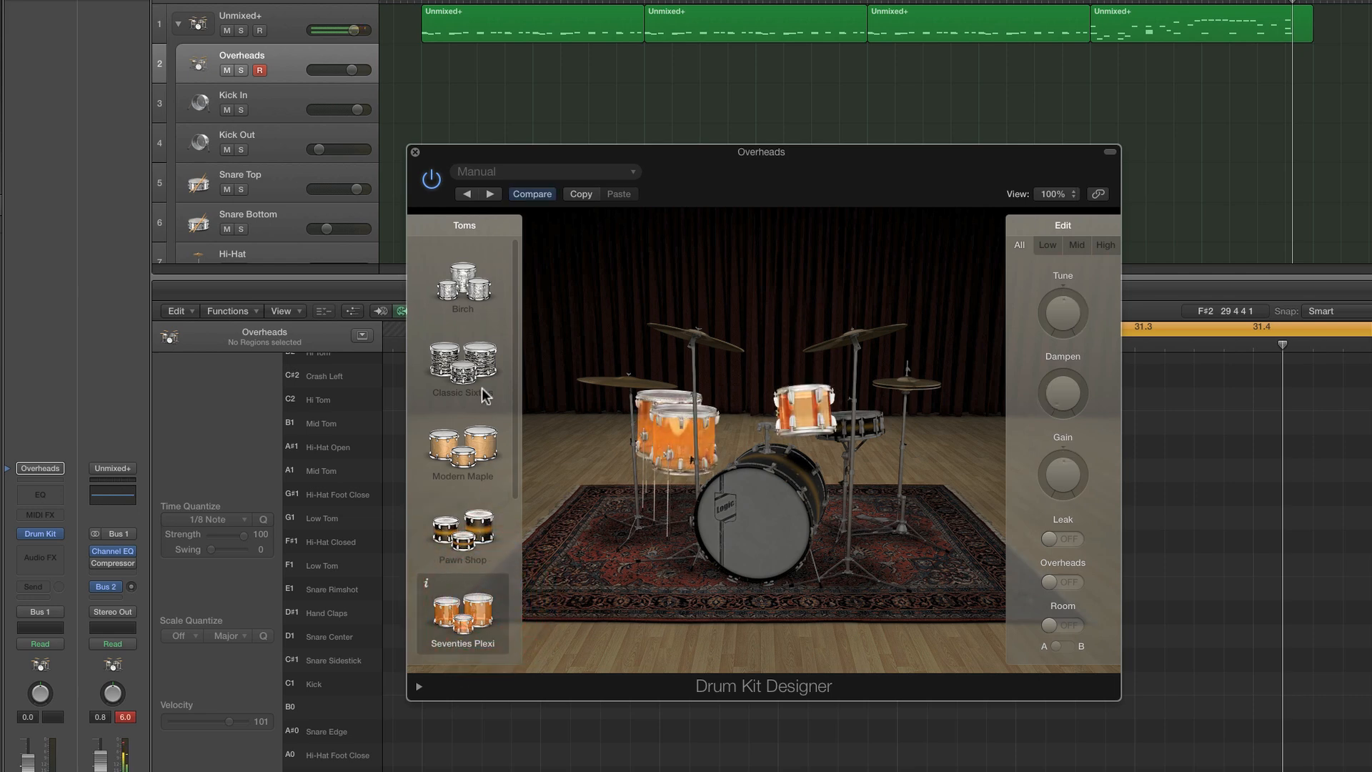
Increase the toms' Dampen and slightly raise their Gain during playback, and close Drum Kit Designer
left_click_drag(1062, 398, 1061, 316)
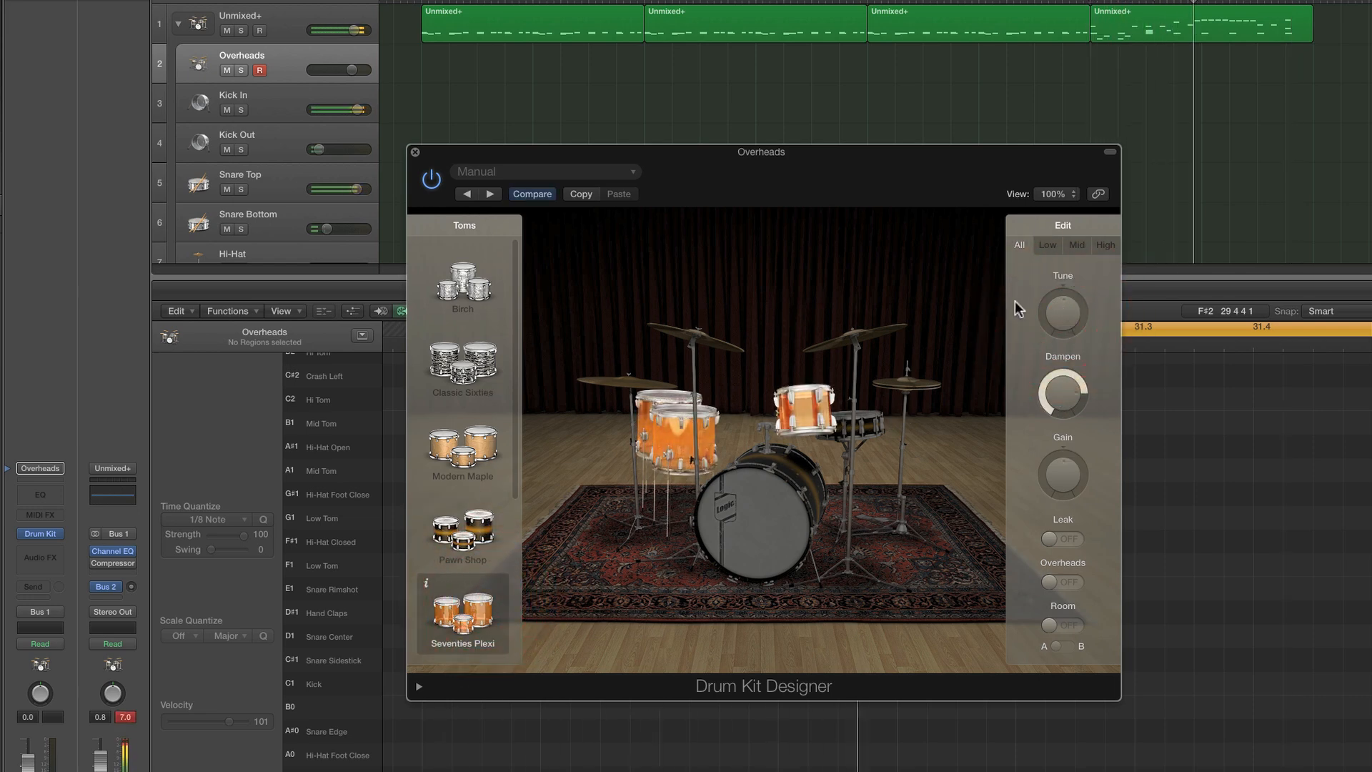
mouse_move(1063, 392)
left_mouse_down()
mouse_move(1066, 460)
mouse_move(1059, 393)
left_mouse_up()
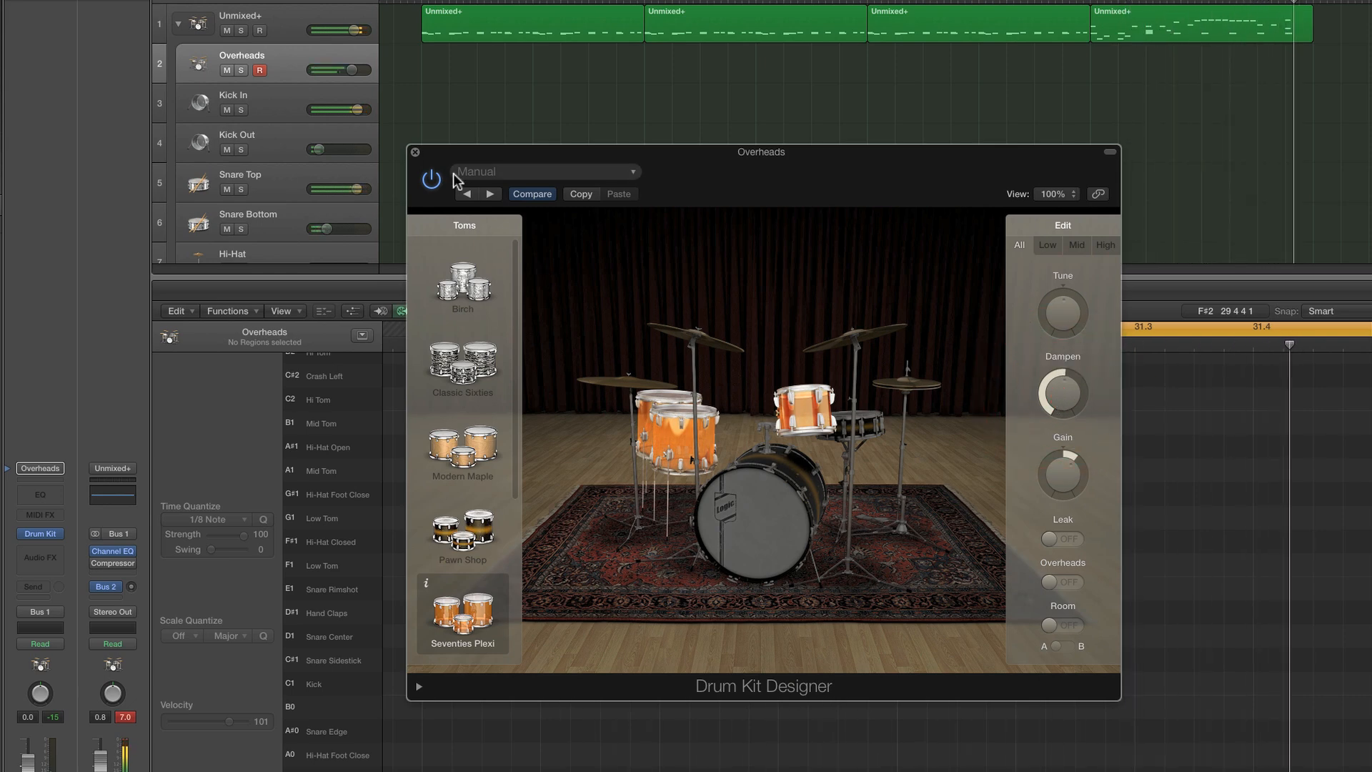
left_click(415, 153)
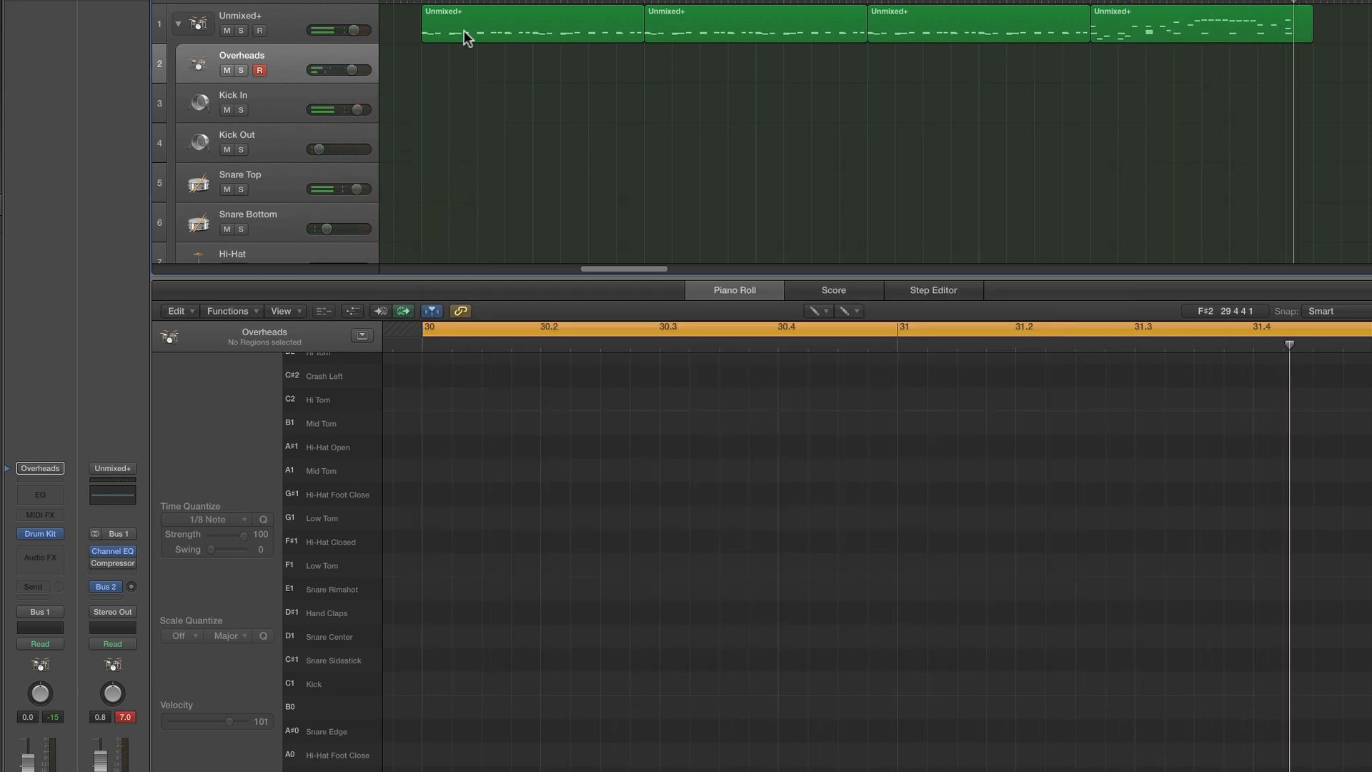
Use the Velocity tool in the last Unmixed+ region to accent the first Hi and Mid Tom hits and lower the last Mid Tom to 99
left_click(1246, 28)
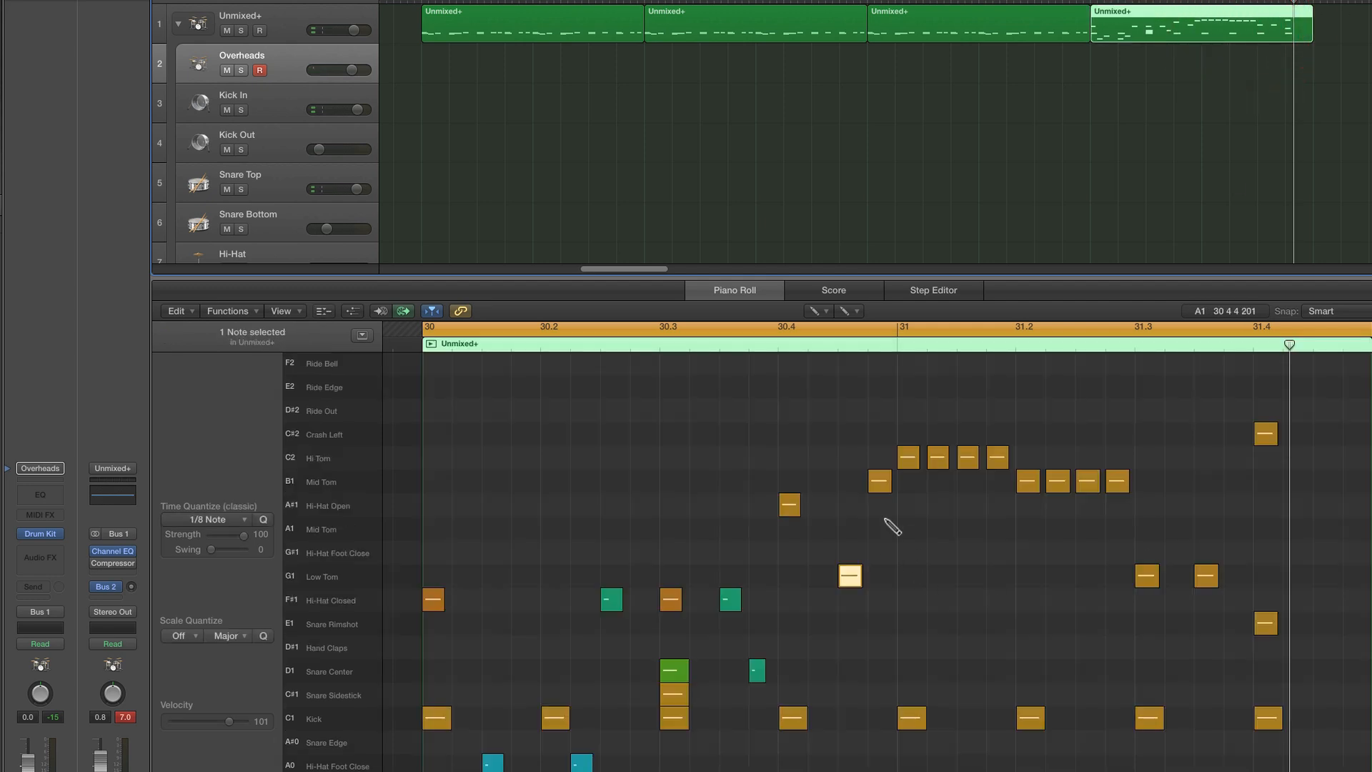
left_click(814, 311)
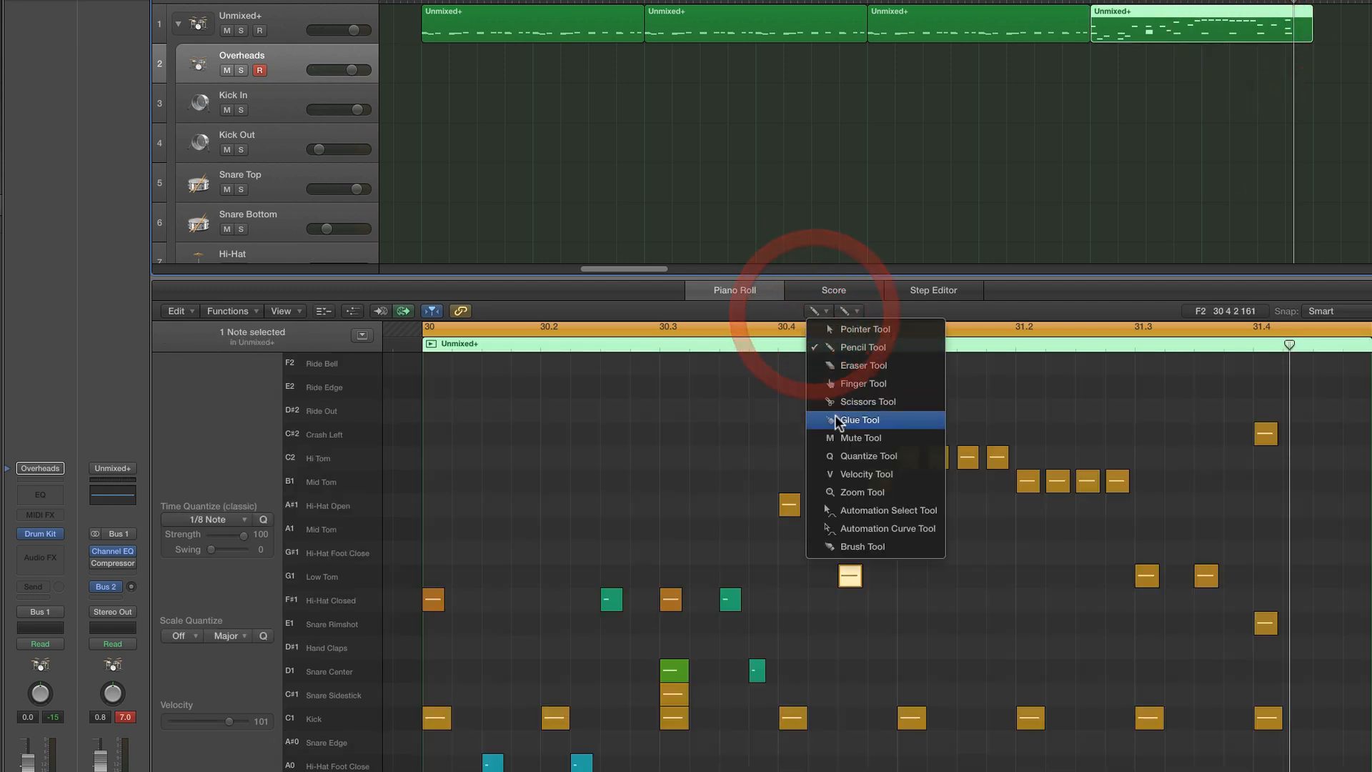
left_click(844, 476)
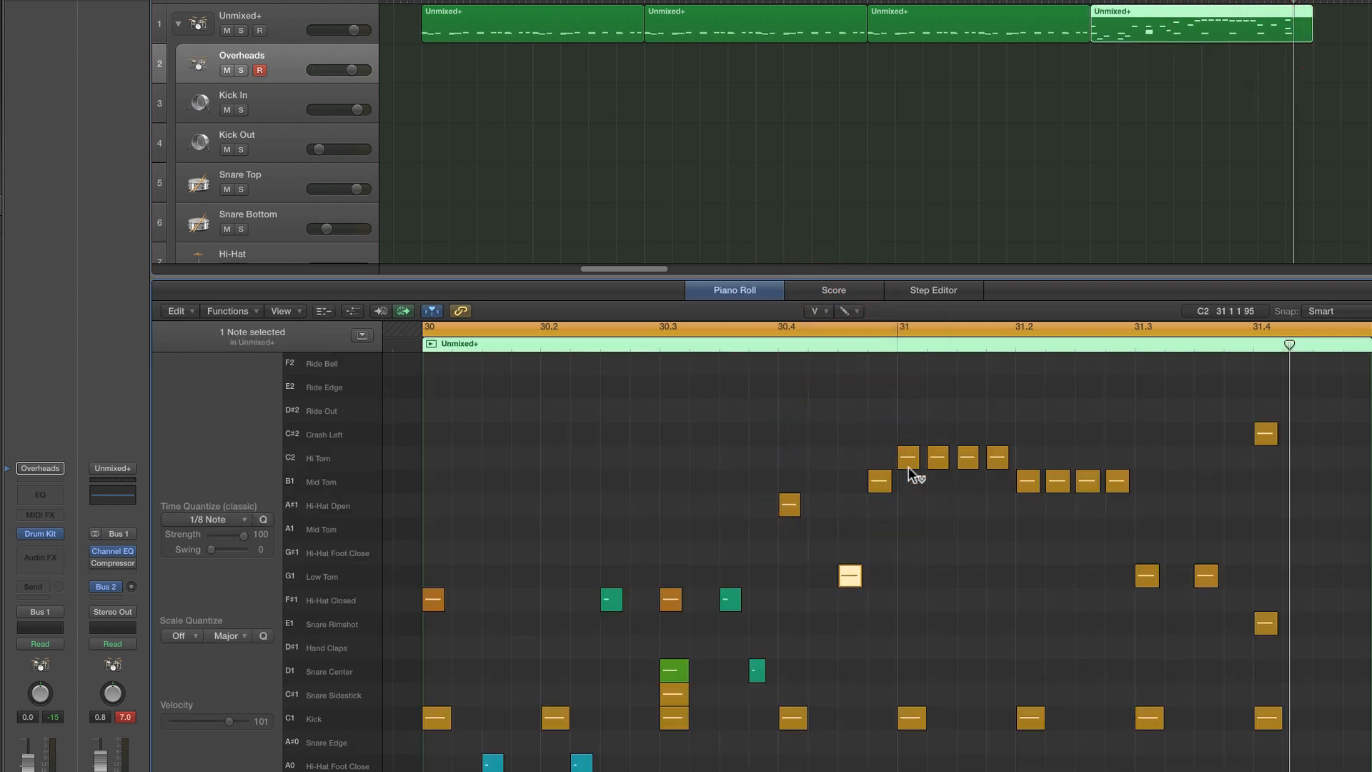
left_click_drag(908, 463, 913, 446)
left_click_drag(1029, 483, 1030, 472)
left_click_drag(942, 463, 943, 459)
left_click_drag(1057, 482, 1056, 475)
left_click_drag(940, 460, 996, 466)
left_click_drag(1117, 487, 1117, 493)
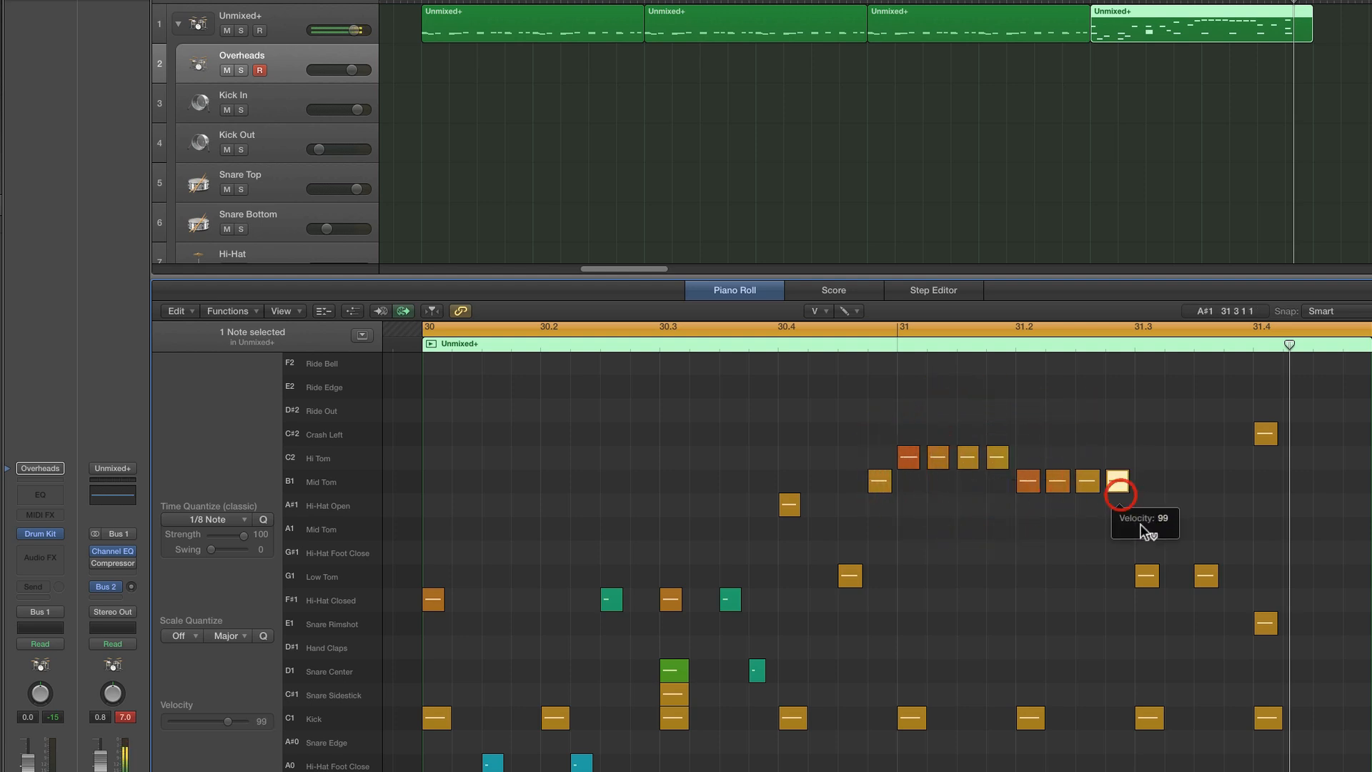
Raise the velocities of the Low Tom notes at 30 4 3 and in beat 31.3 while playing the fill
left_click_drag(1146, 576, 1146, 573)
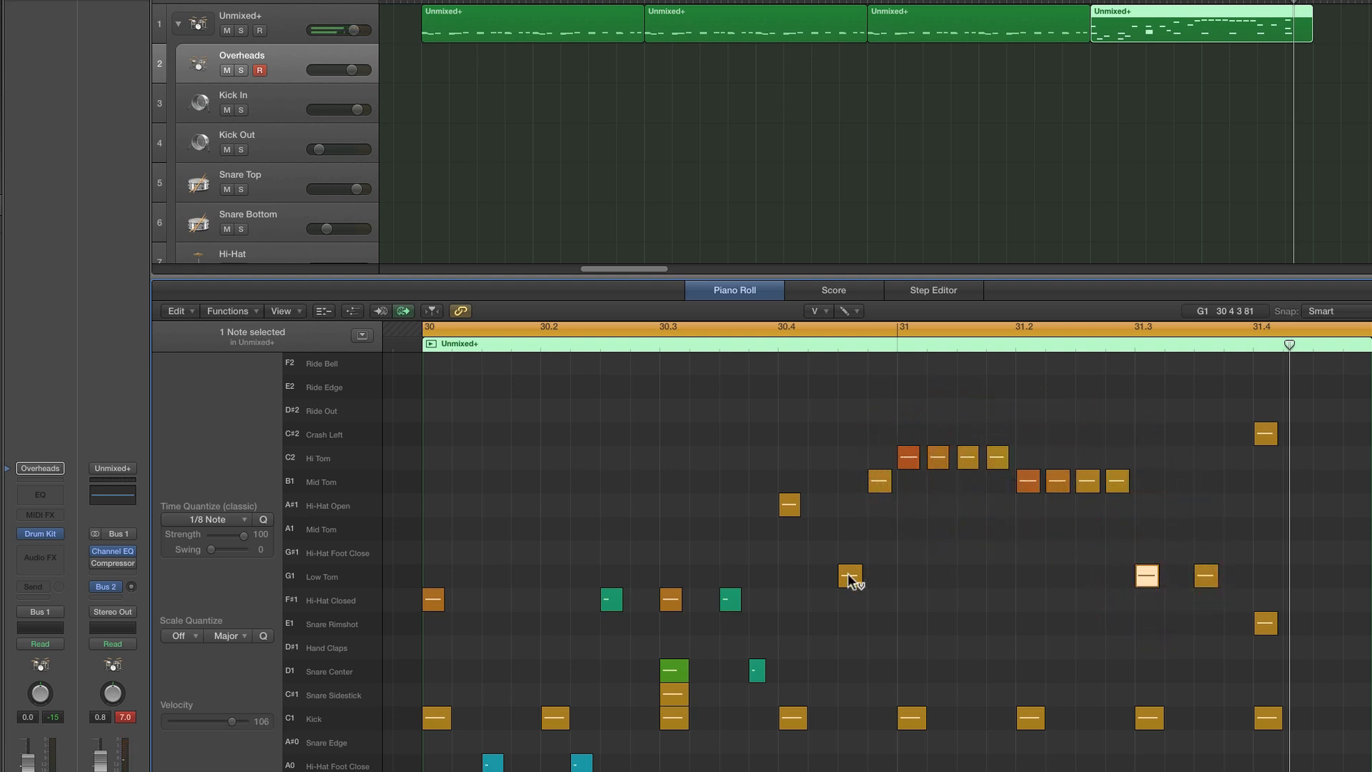
left_click_drag(848, 577, 850, 561)
key("space")
left_click(934, 565)
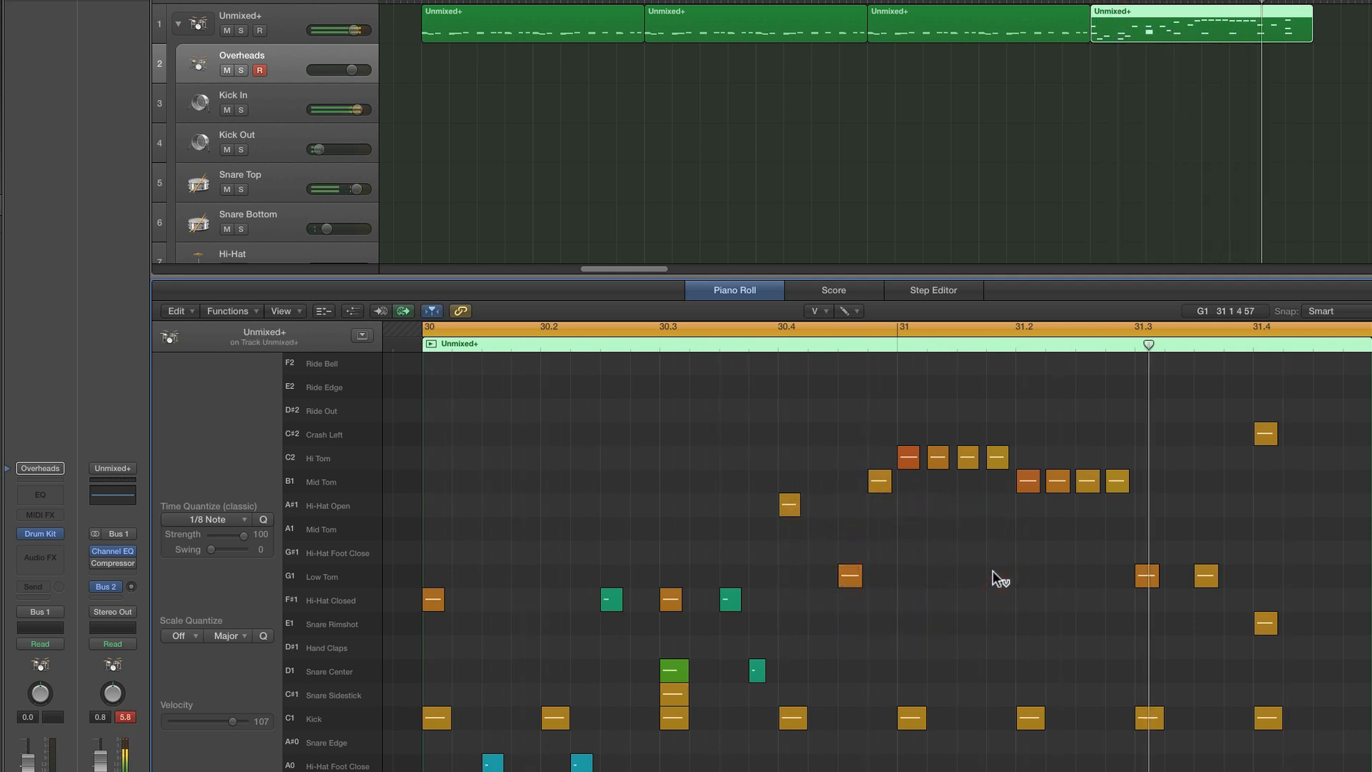
left_click_drag(1199, 573, 1193, 592)
left_click(1054, 602)
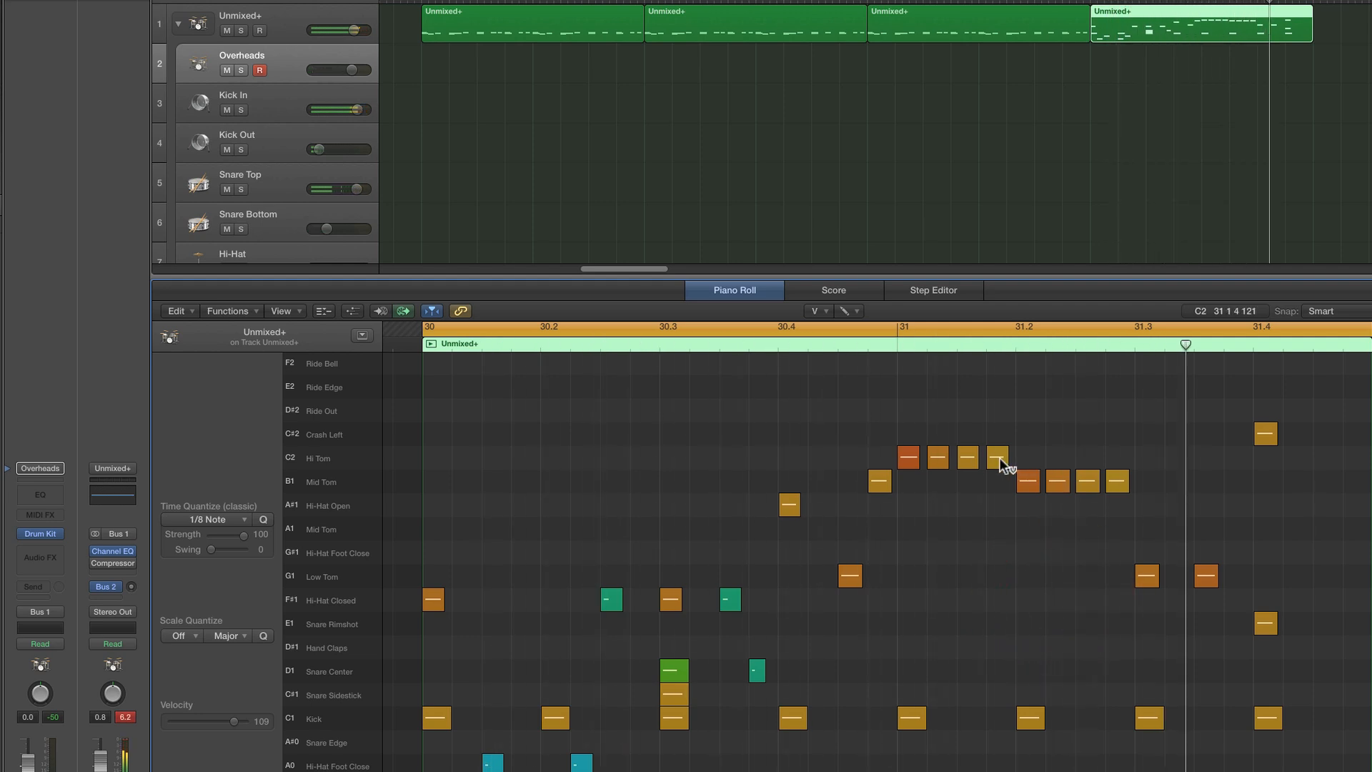
Raise the velocity of the fill's last Hi Tom and set its last Mid Tom to 113
left_click_drag(1001, 463, 996, 453)
left_click_drag(1118, 482, 1144, 501)
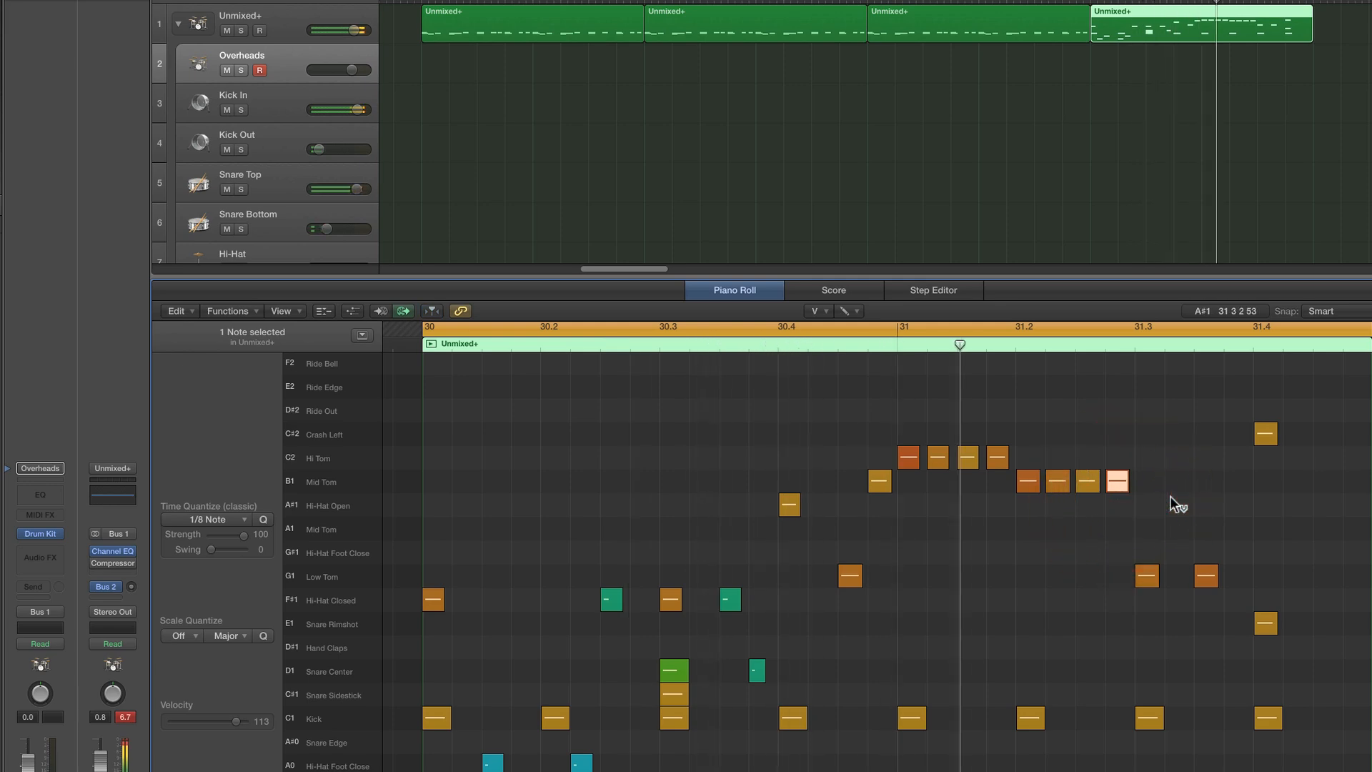
left_click(1106, 428)
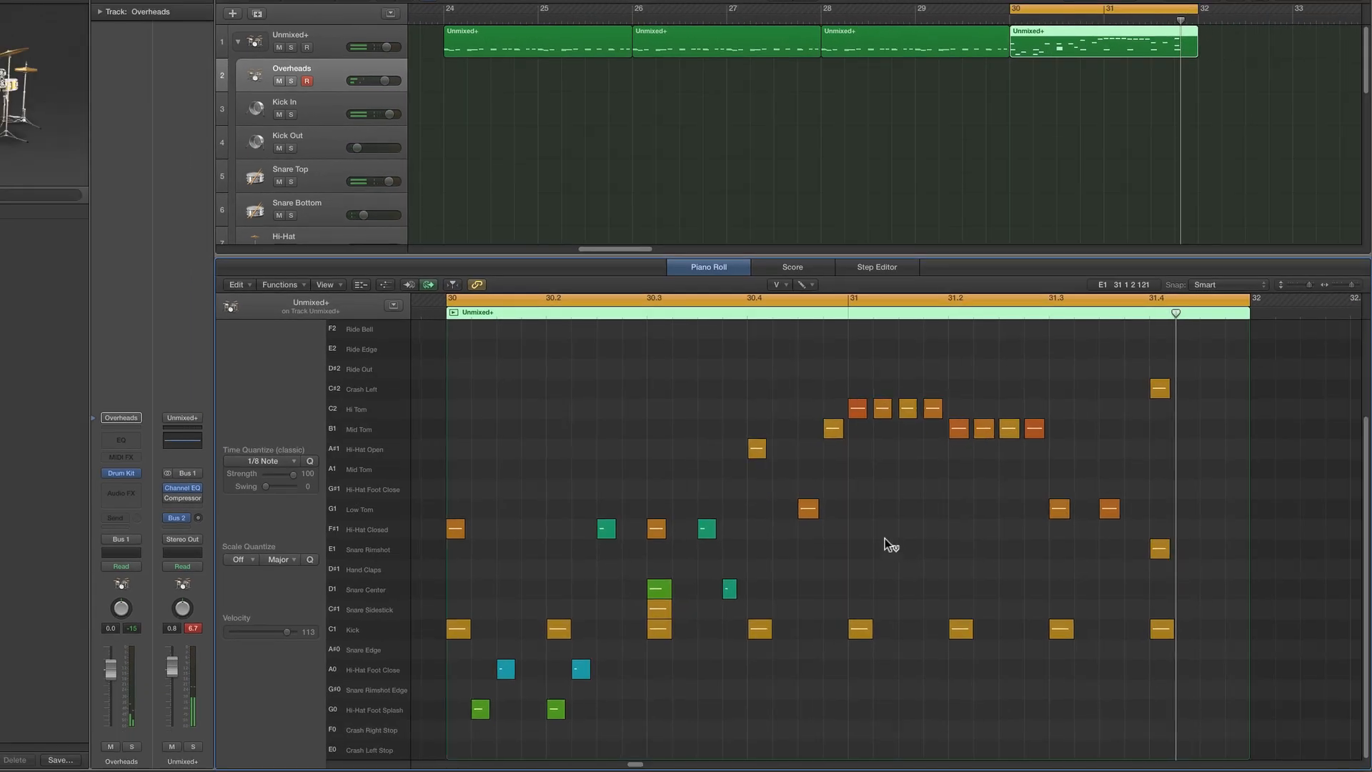
Collapse the Unmixed+ track stack and extend the cycle range back so it starts at bar 24
left_click(239, 44)
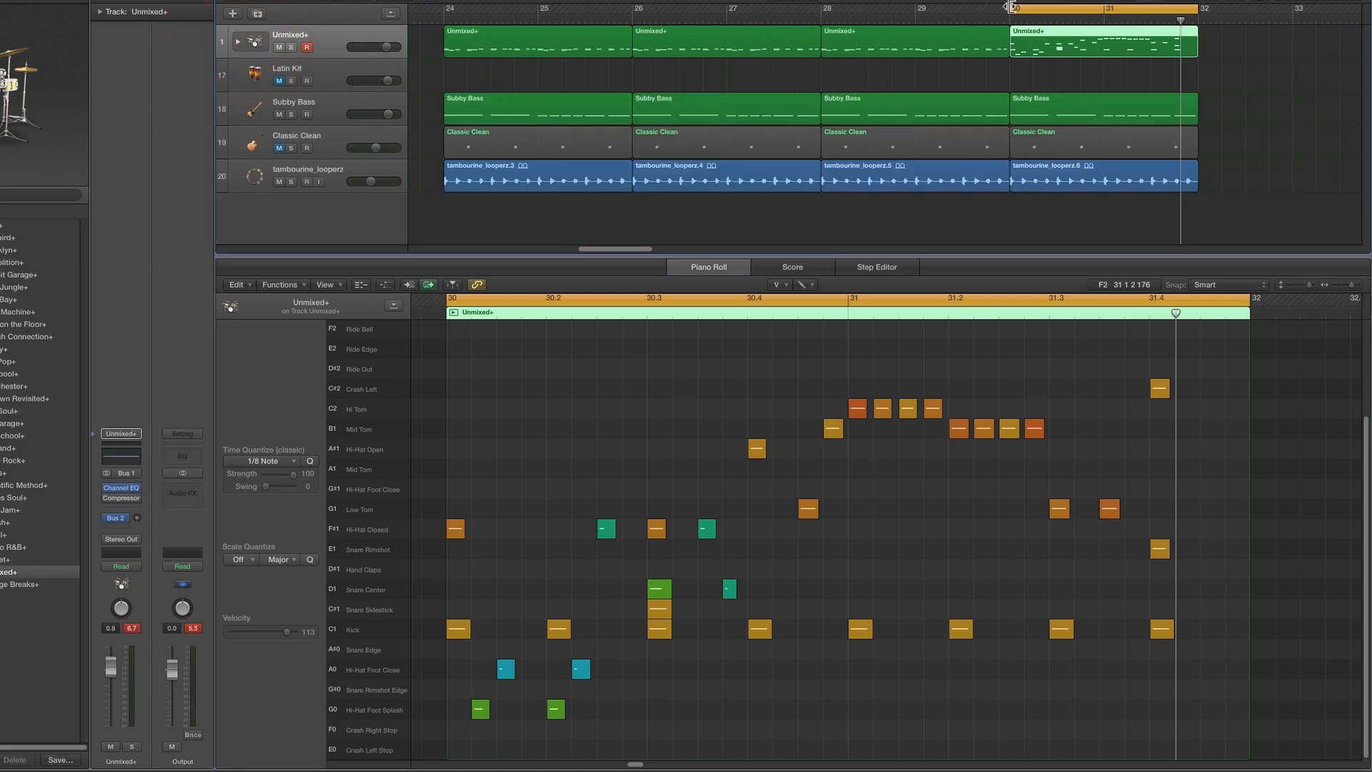
left_click_drag(1011, 6, 447, 25)
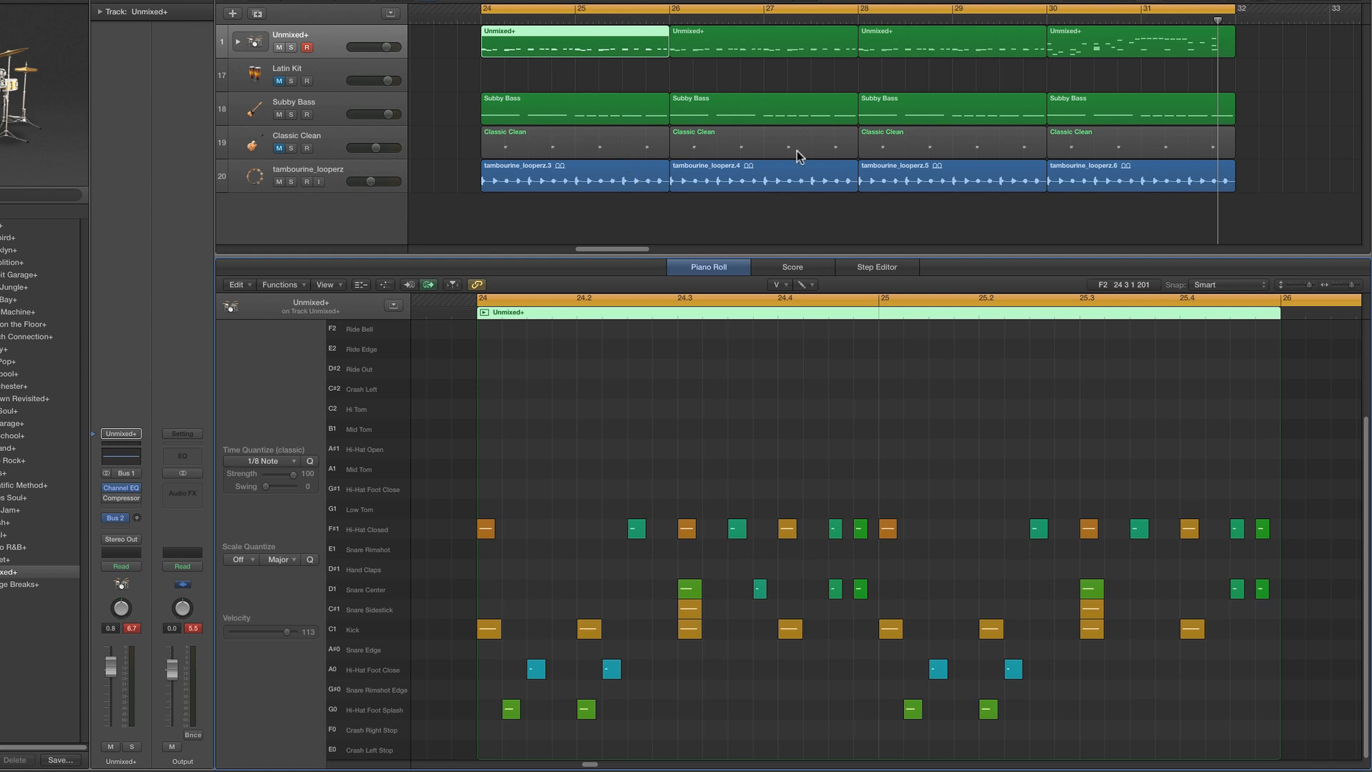
scroll(798, 166, "right", 1)
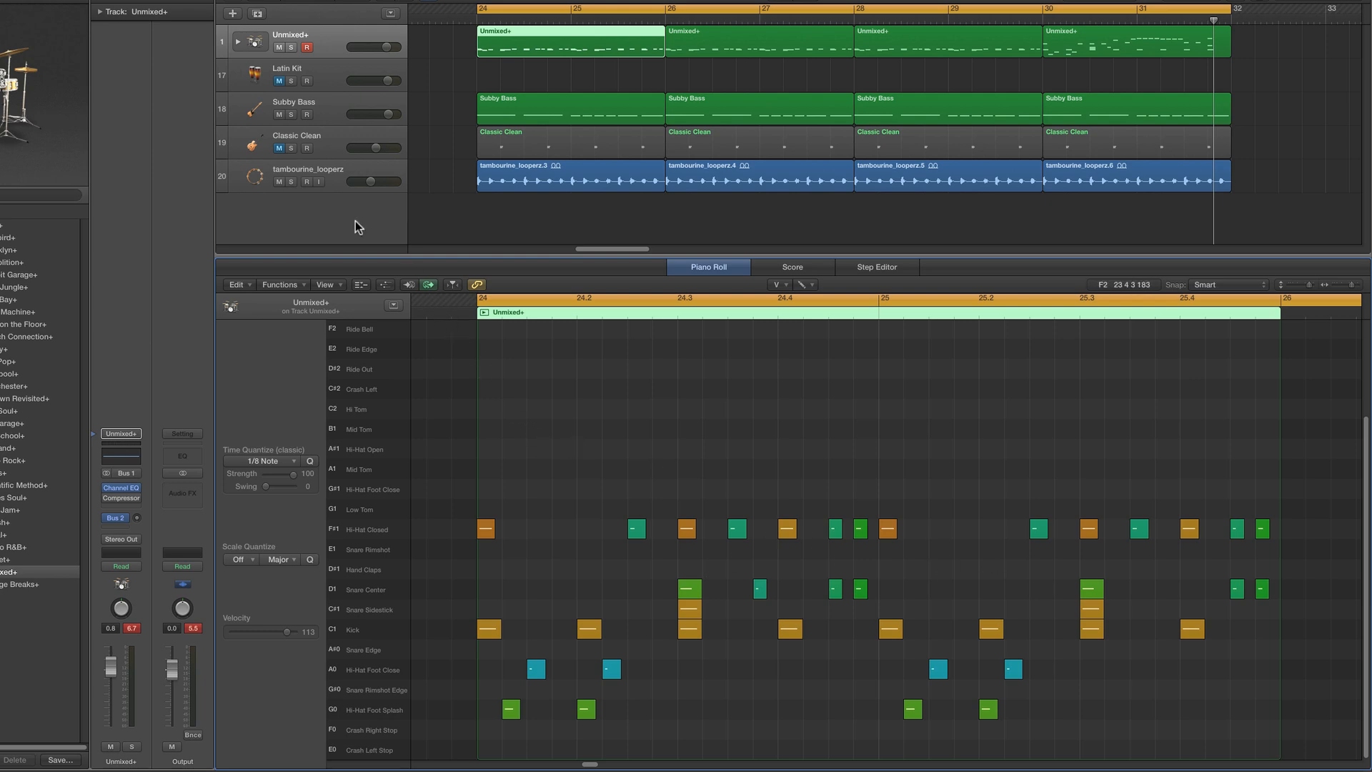
Unmute Classic Clean in the mixer, audition the groove with its Bus 3 echo send raised, and return that send to minimum
key("x")
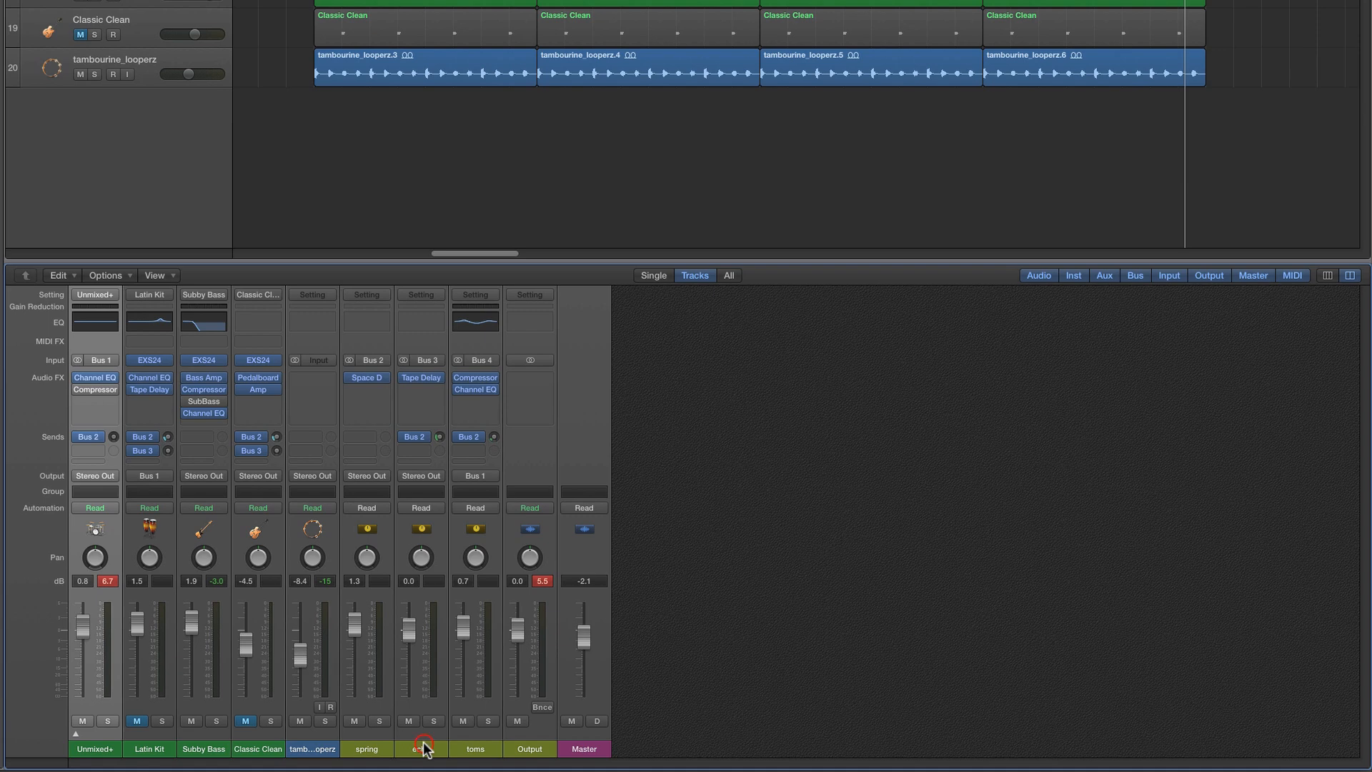
left_click(423, 747)
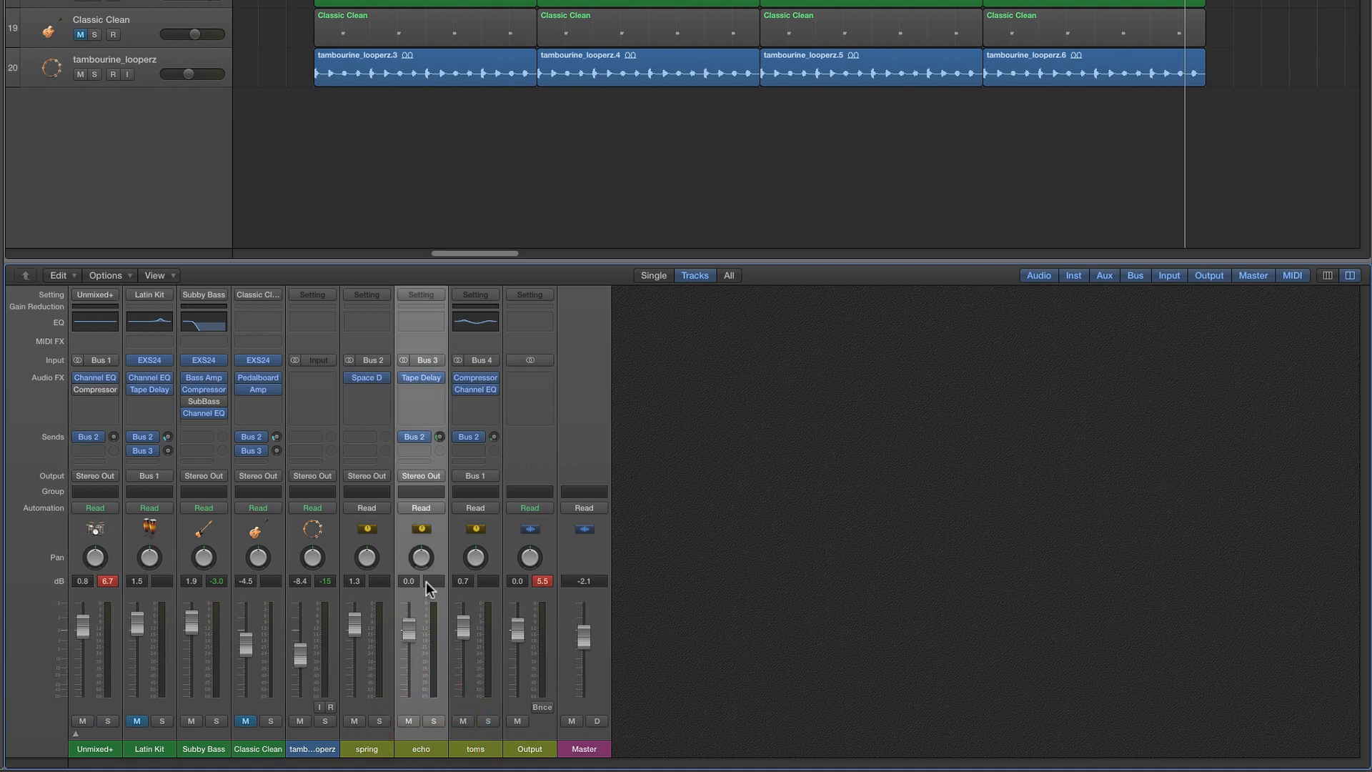
left_click(246, 721)
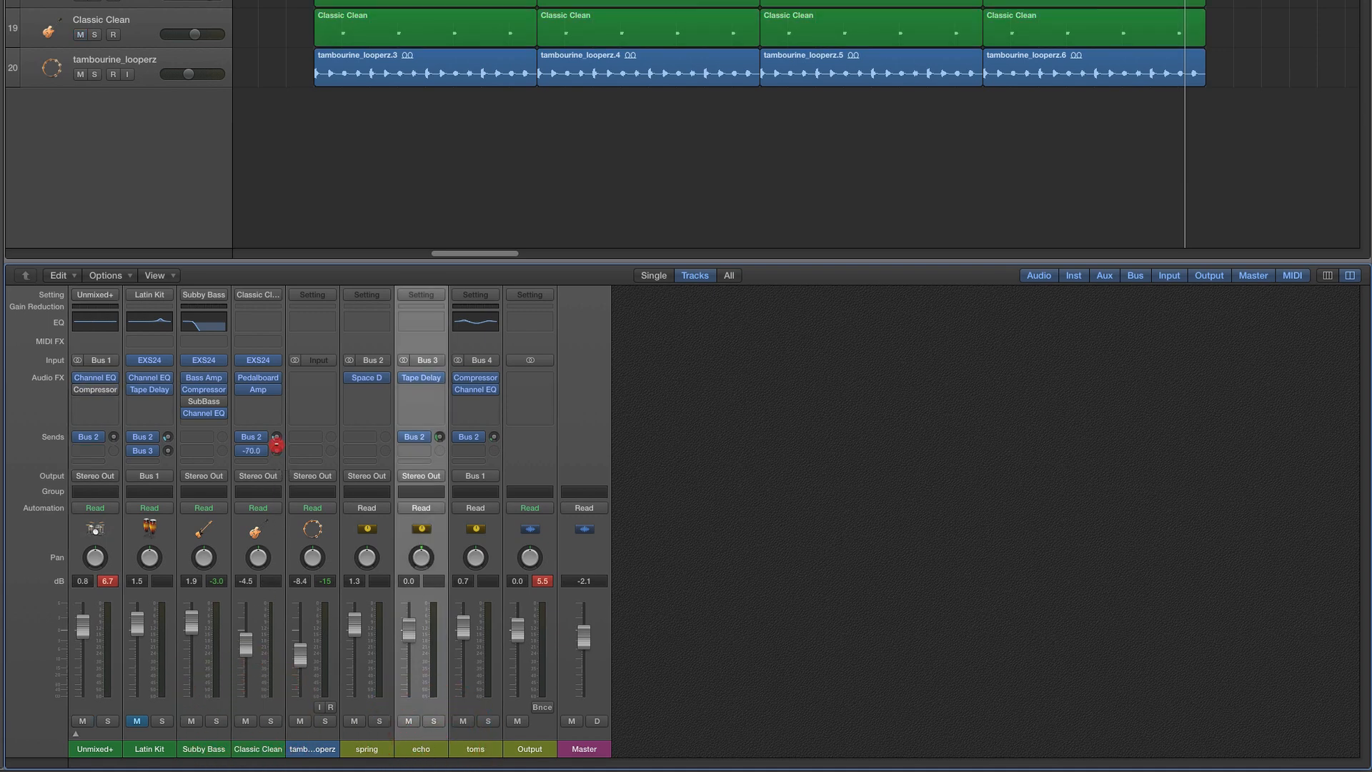
key("space")
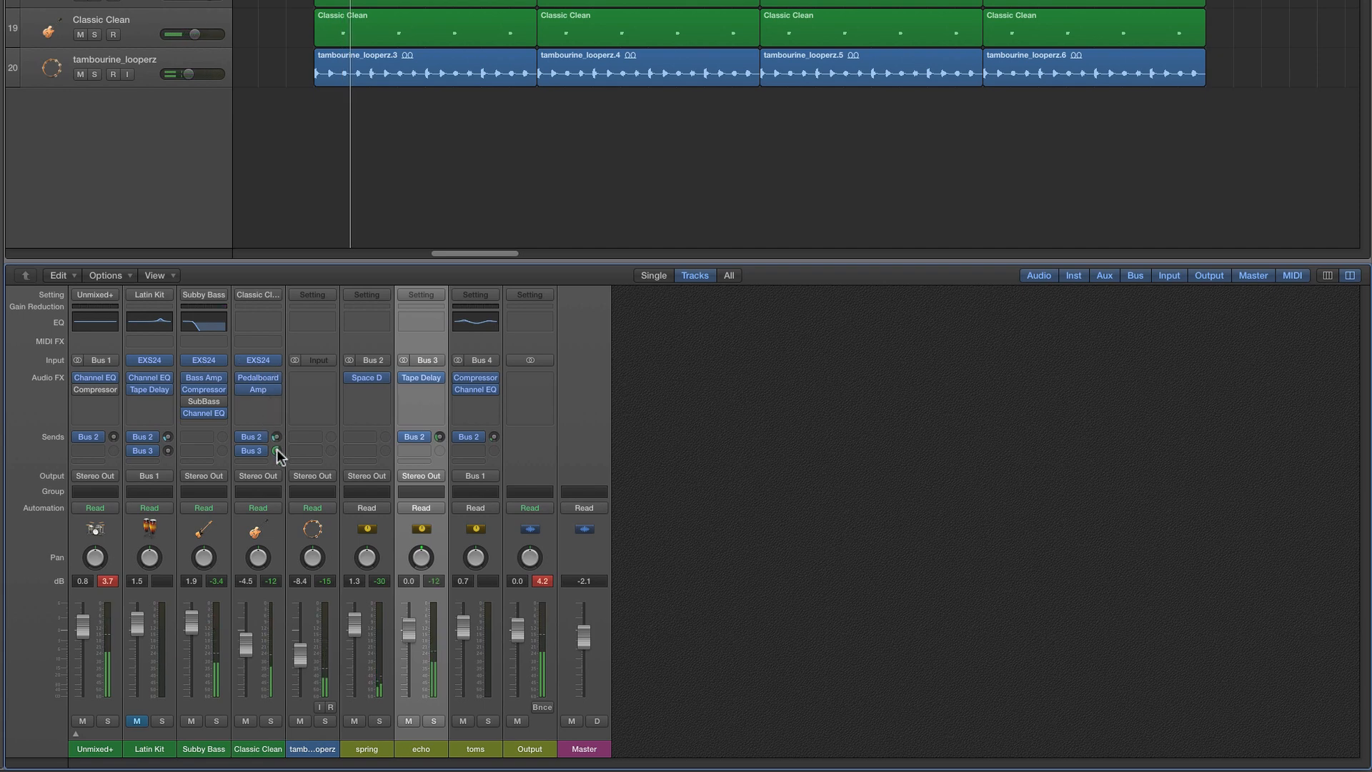
left_click_drag(277, 448, 278, 487)
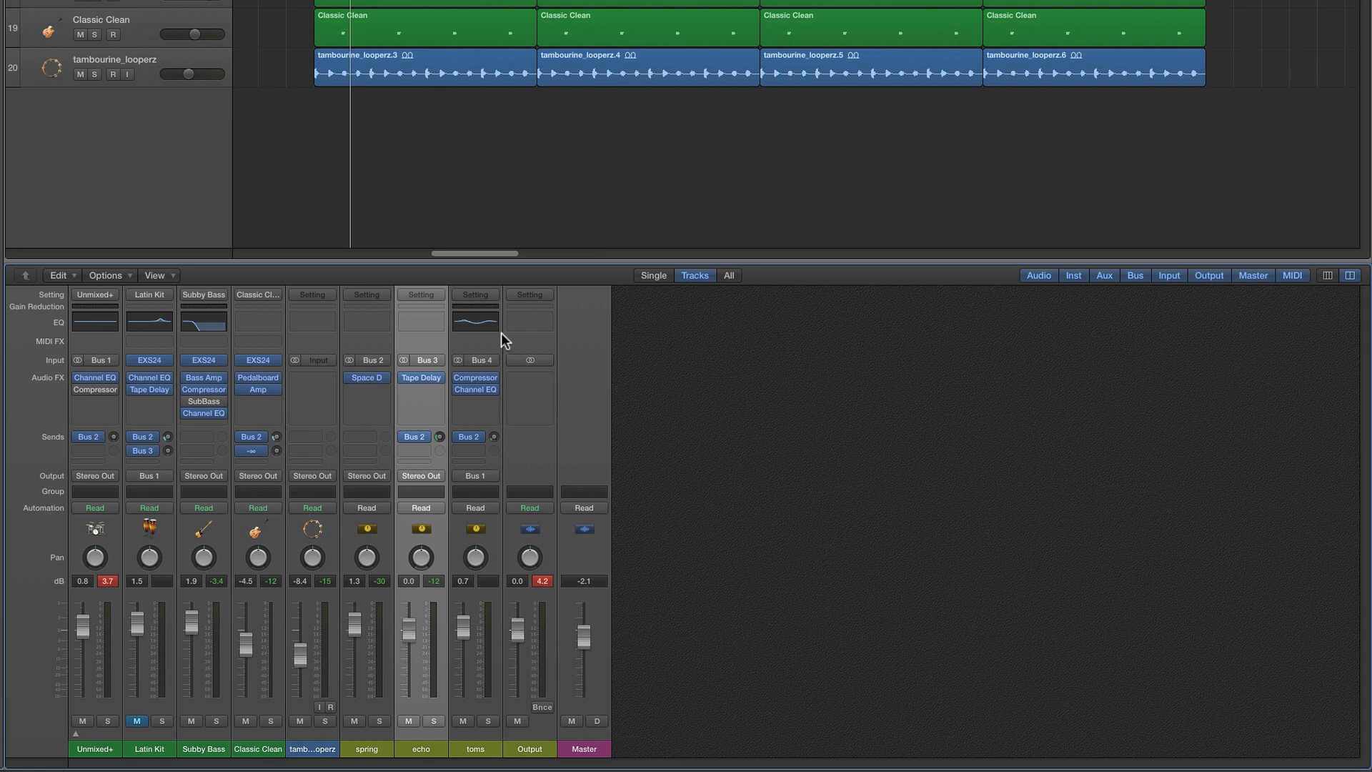
Add a Bus 5 send to the Classic Clean channel and rename the new aux channel echo 2
left_click(261, 747)
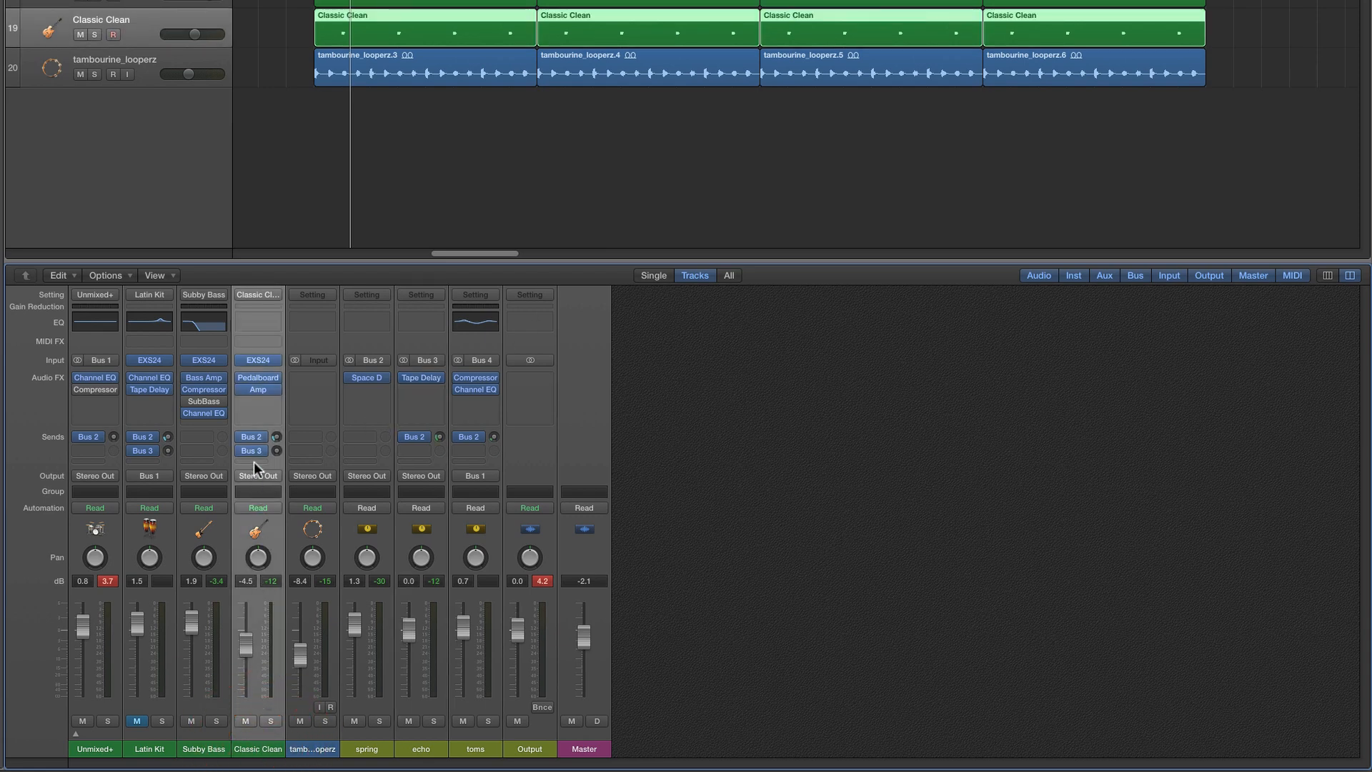
left_click_drag(254, 461, 327, 570)
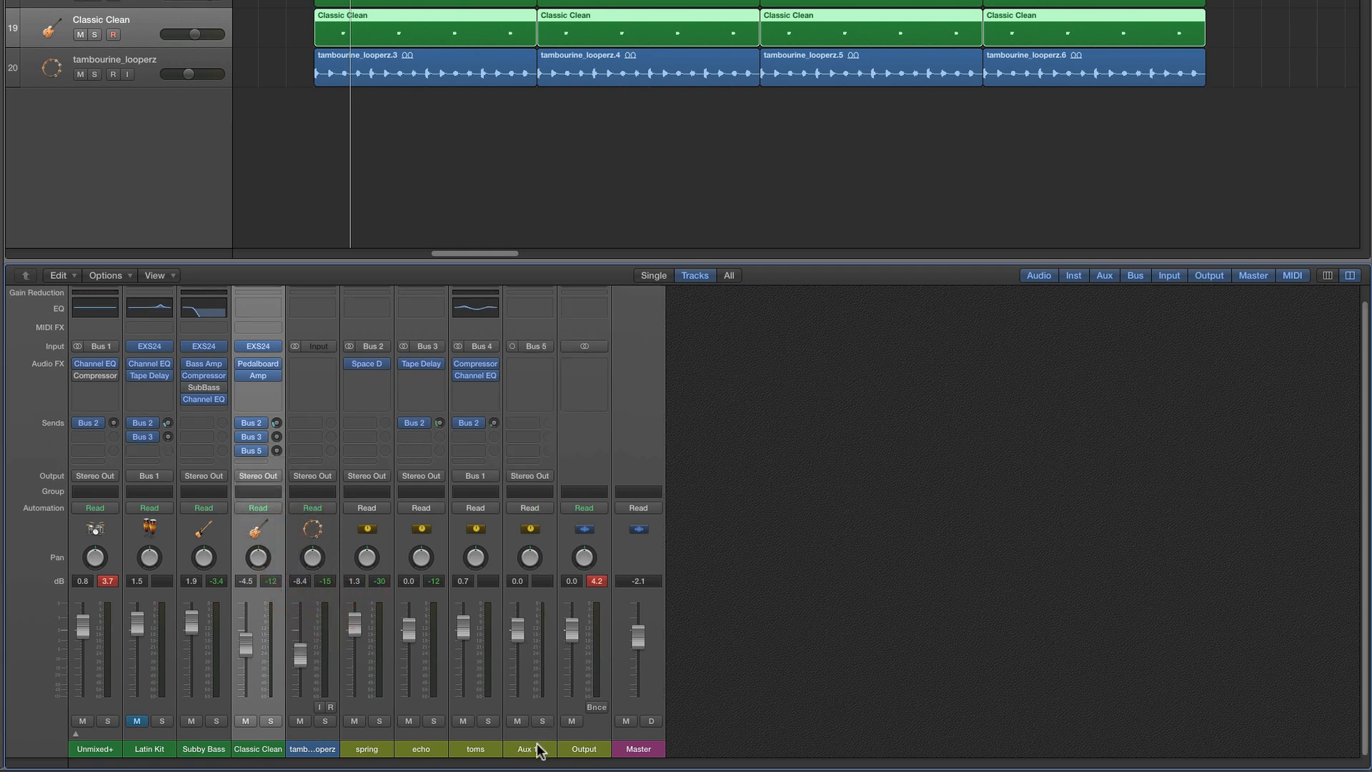
left_click(538, 749)
left_click(547, 348)
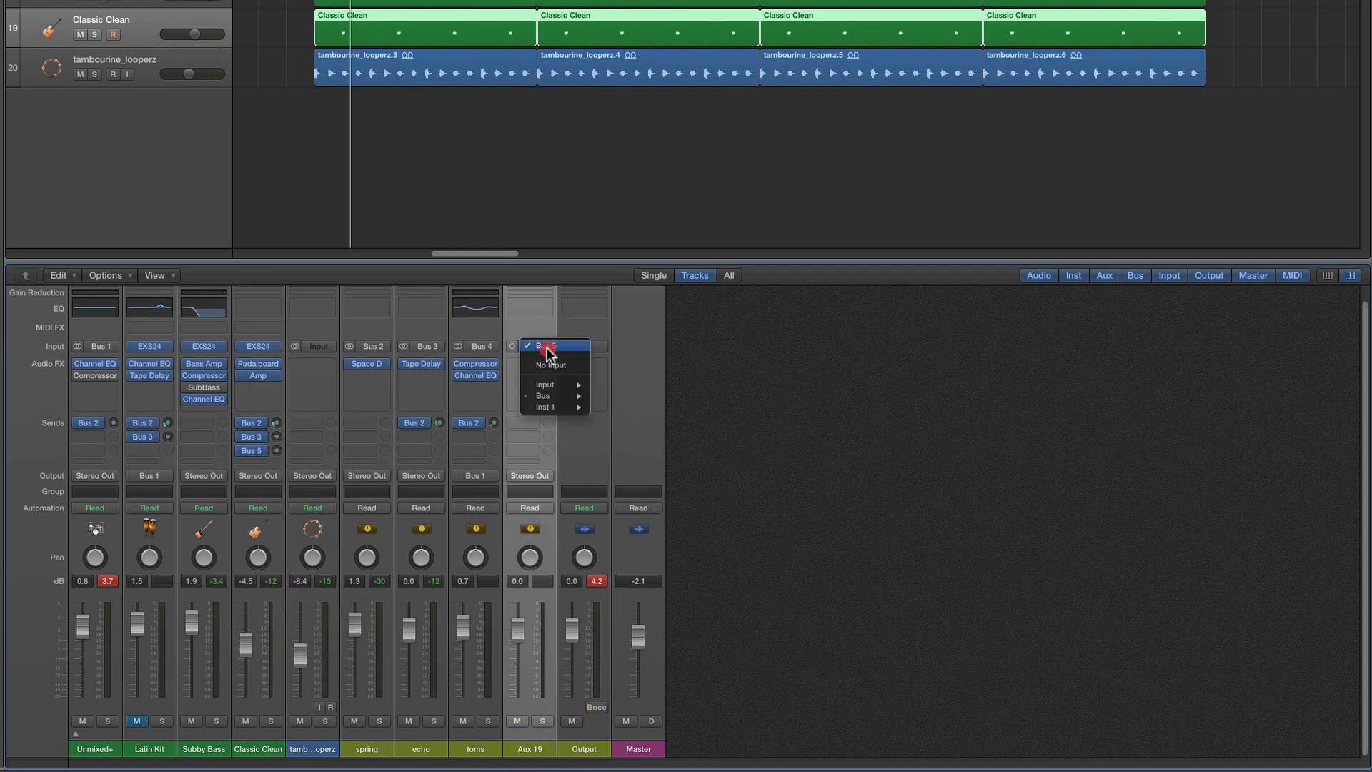
left_click(519, 437)
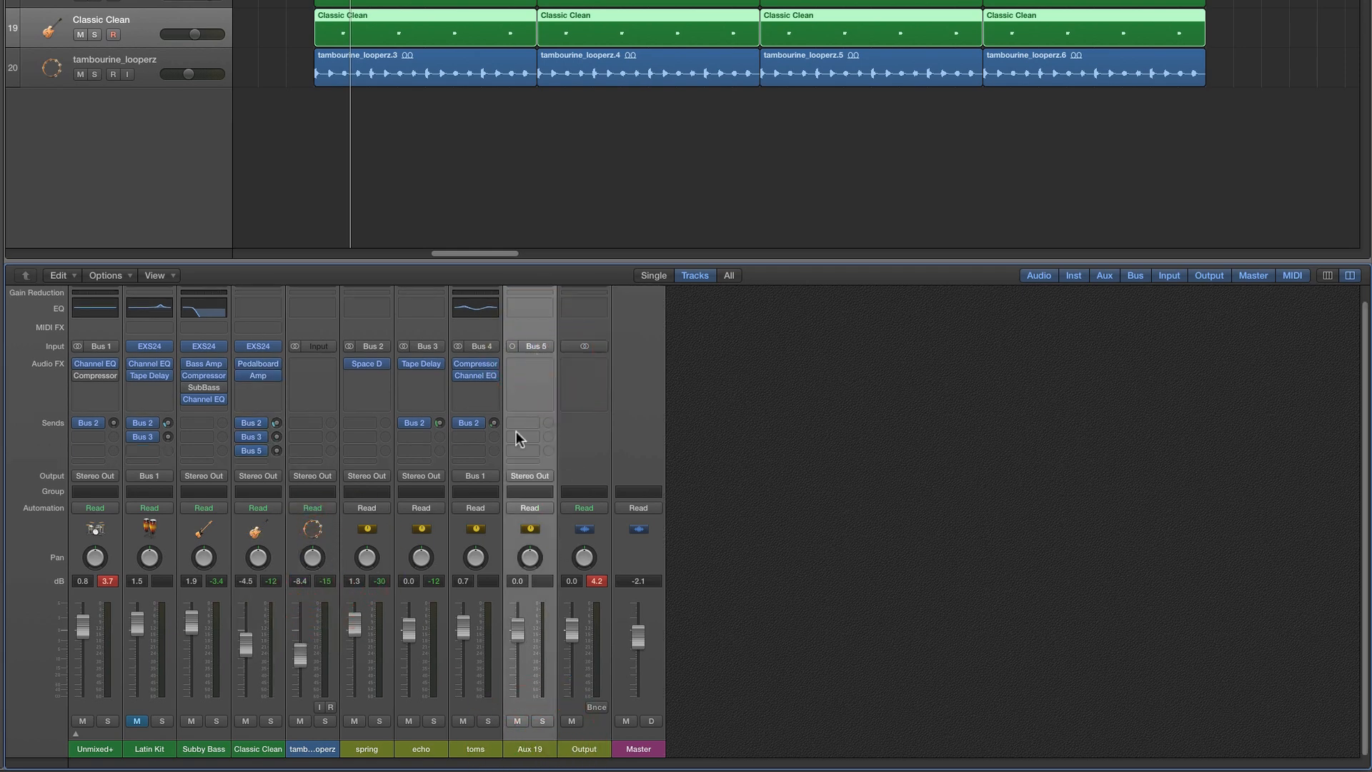
double_click(536, 749)
type("echo 2")
Insert a mono Tape Delay on the echo 2 channel and load its 1\4 Note Dotted preset
left_click(536, 366)
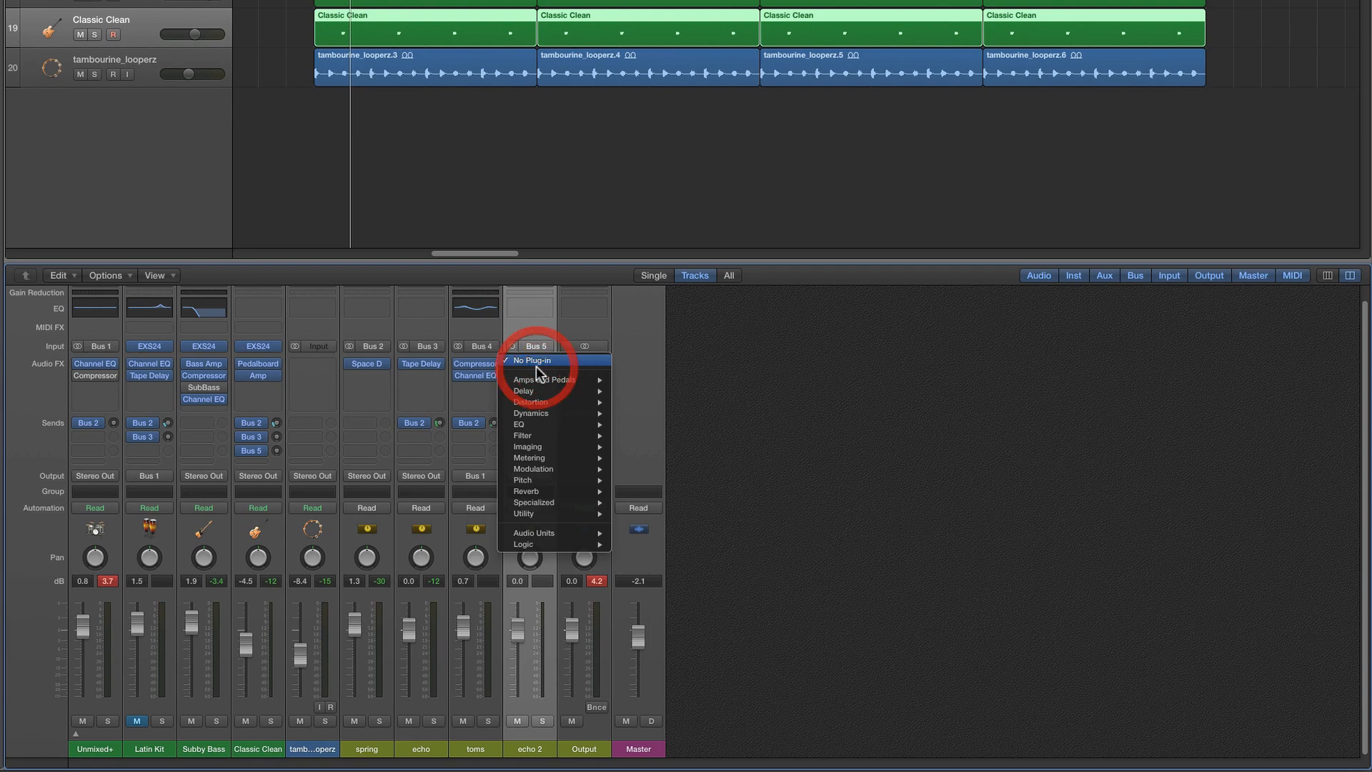
mouse_move(525, 391)
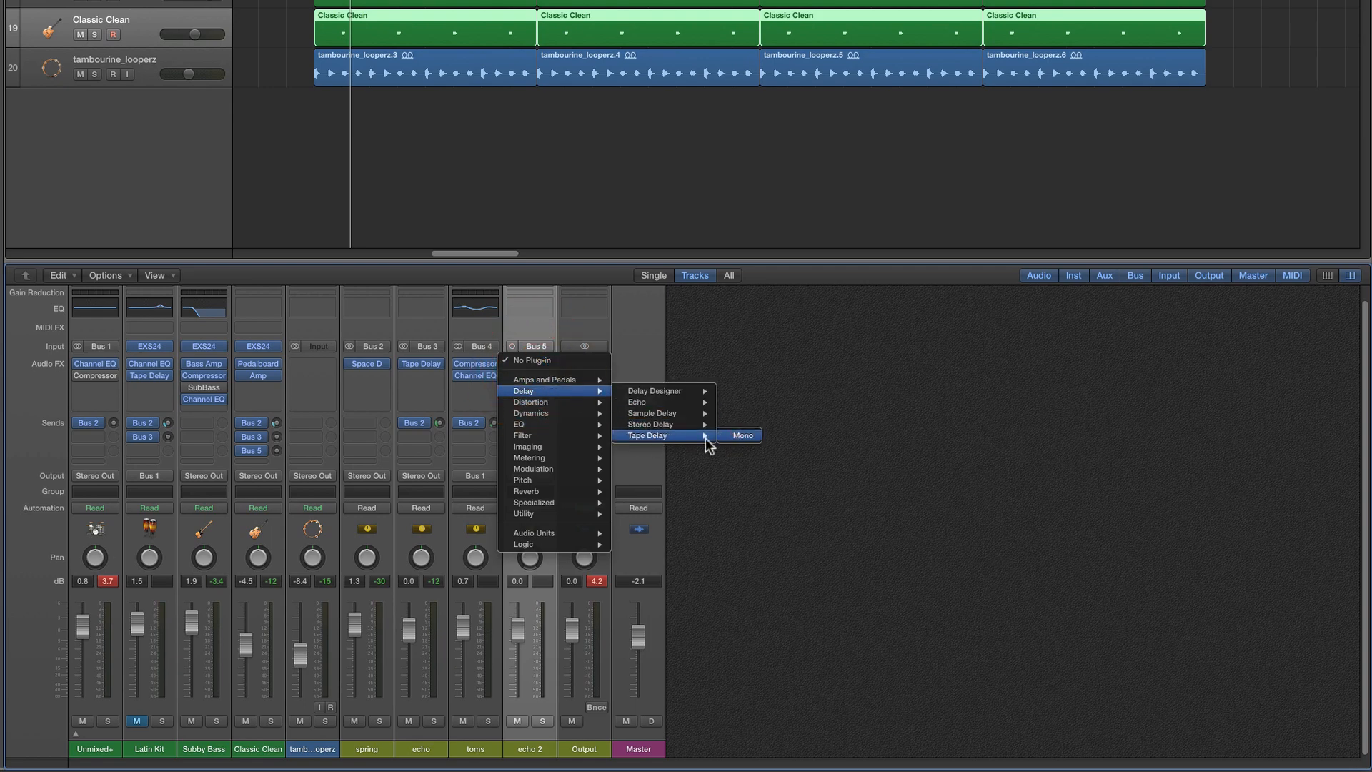
left_click(740, 436)
left_click_drag(385, 268, 600, 396)
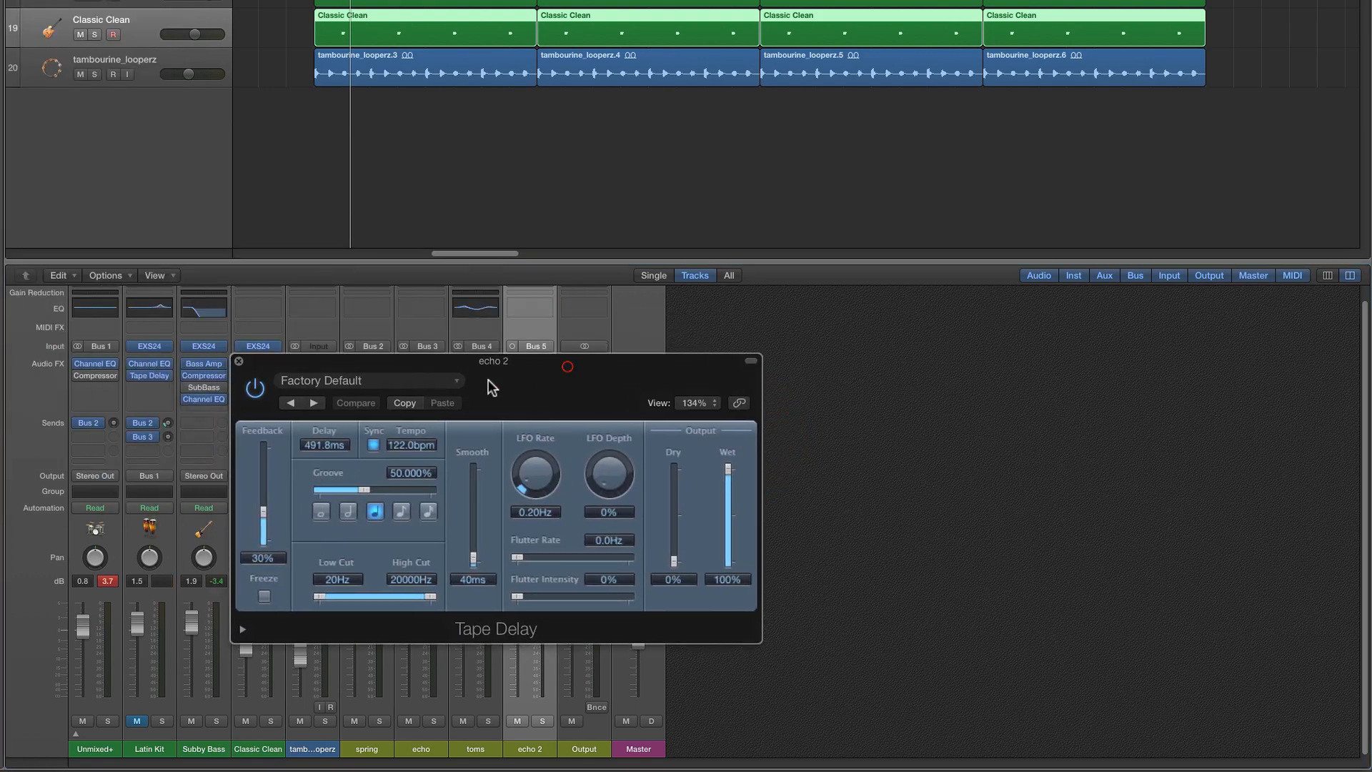
left_click(404, 381)
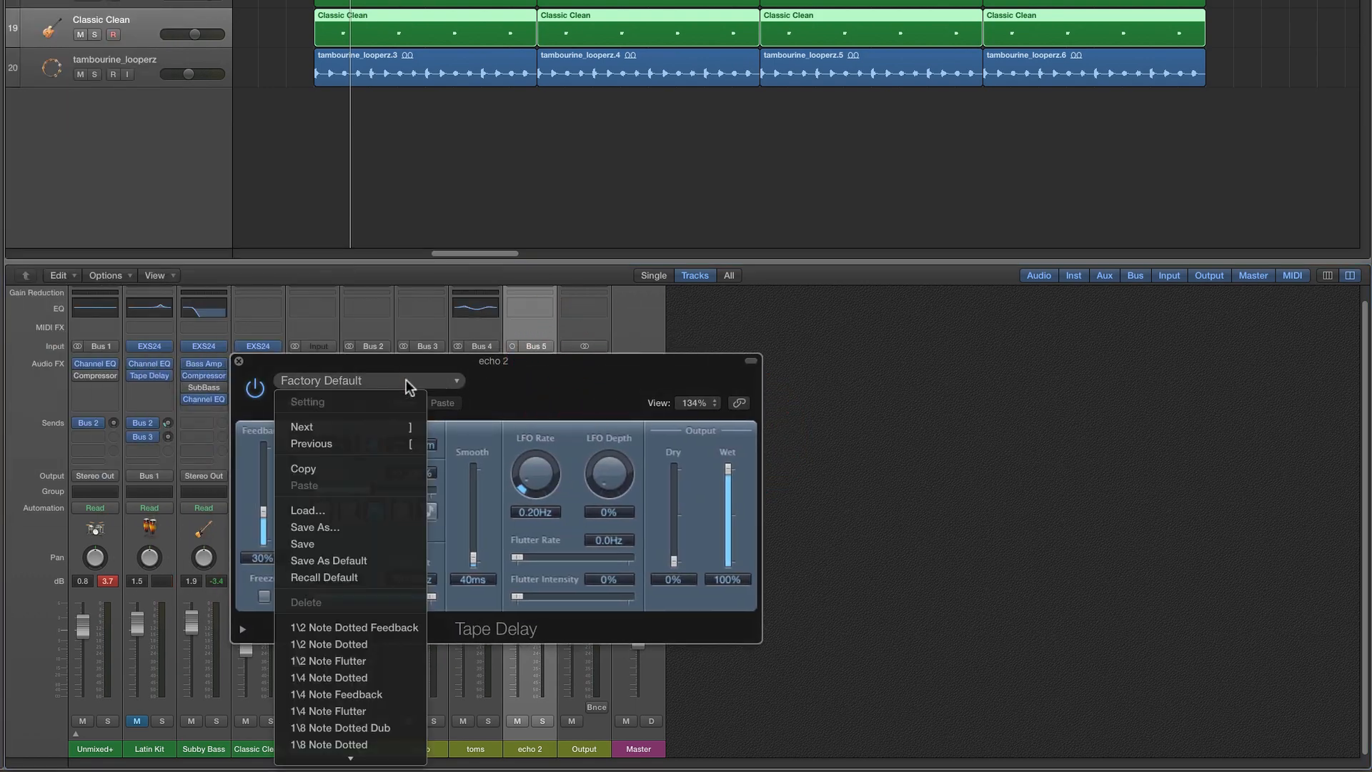
left_click(366, 679)
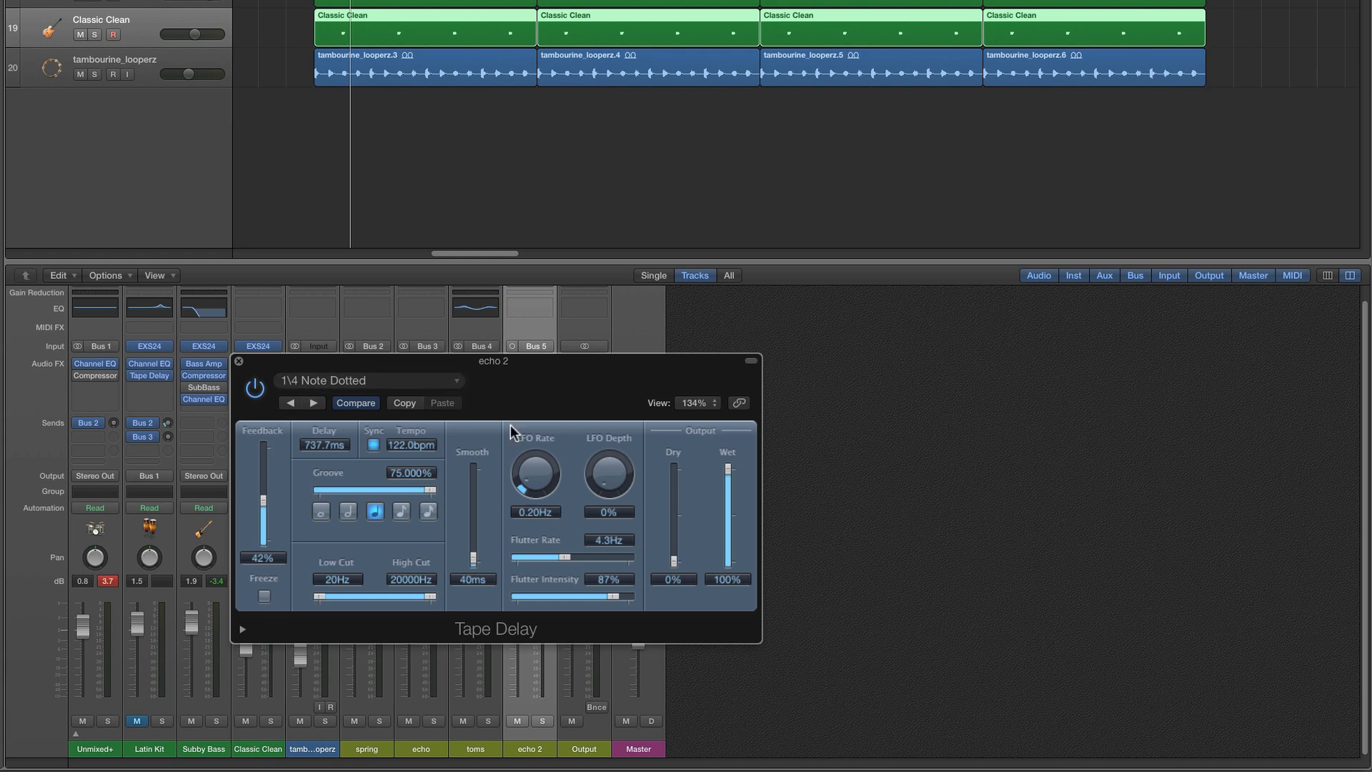
Lower the Tape Delay's Flutter Rate to 0.6 Hz and Flutter Intensity to 5%, and close the plug-in
left_click_drag(564, 557, 522, 558)
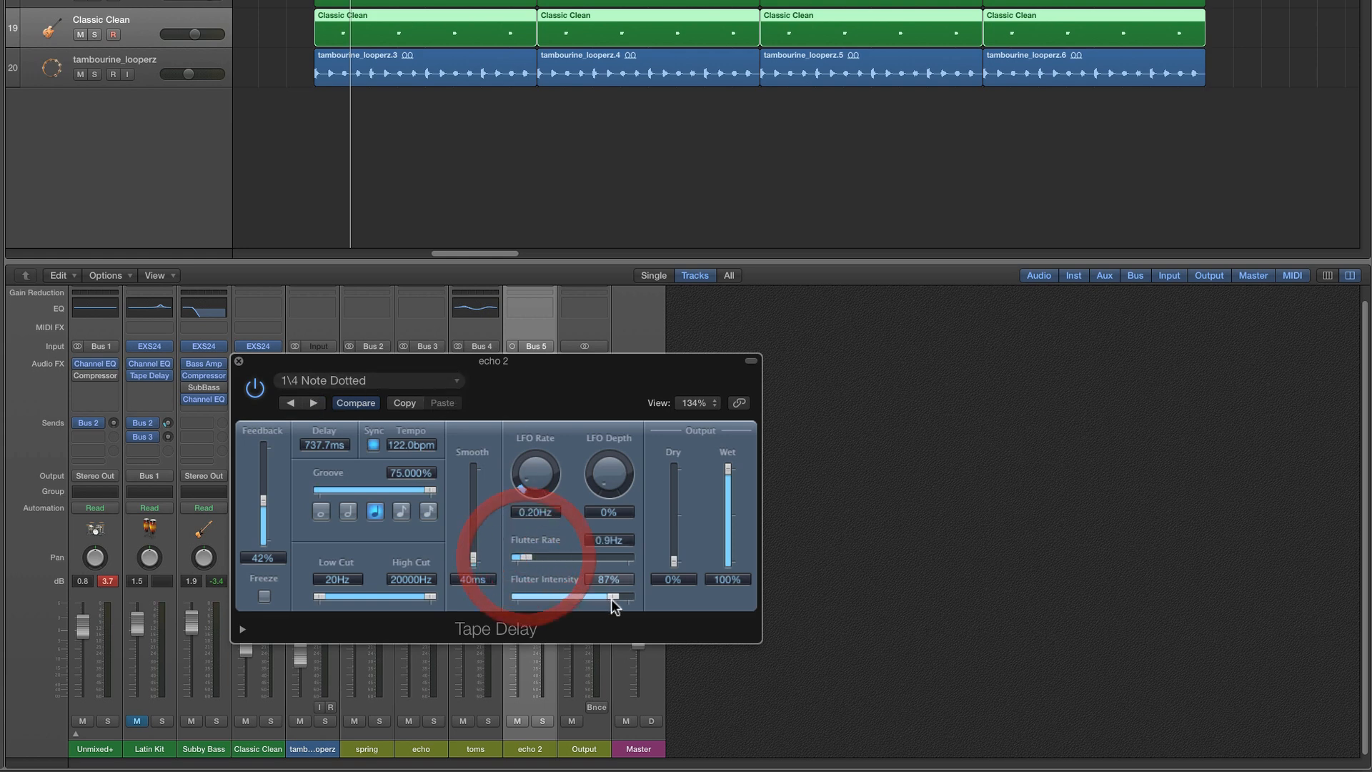
left_click_drag(612, 597, 518, 558)
left_click(527, 597)
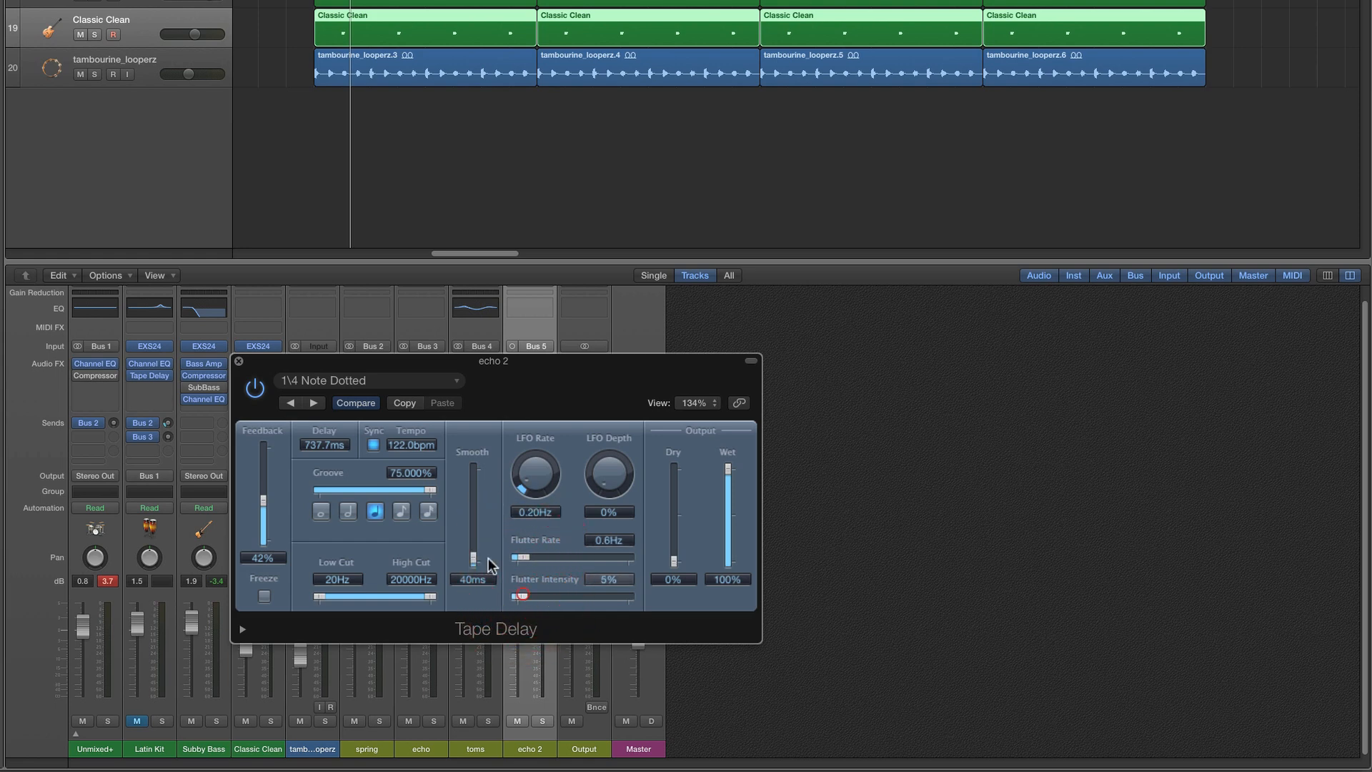
left_click(240, 365)
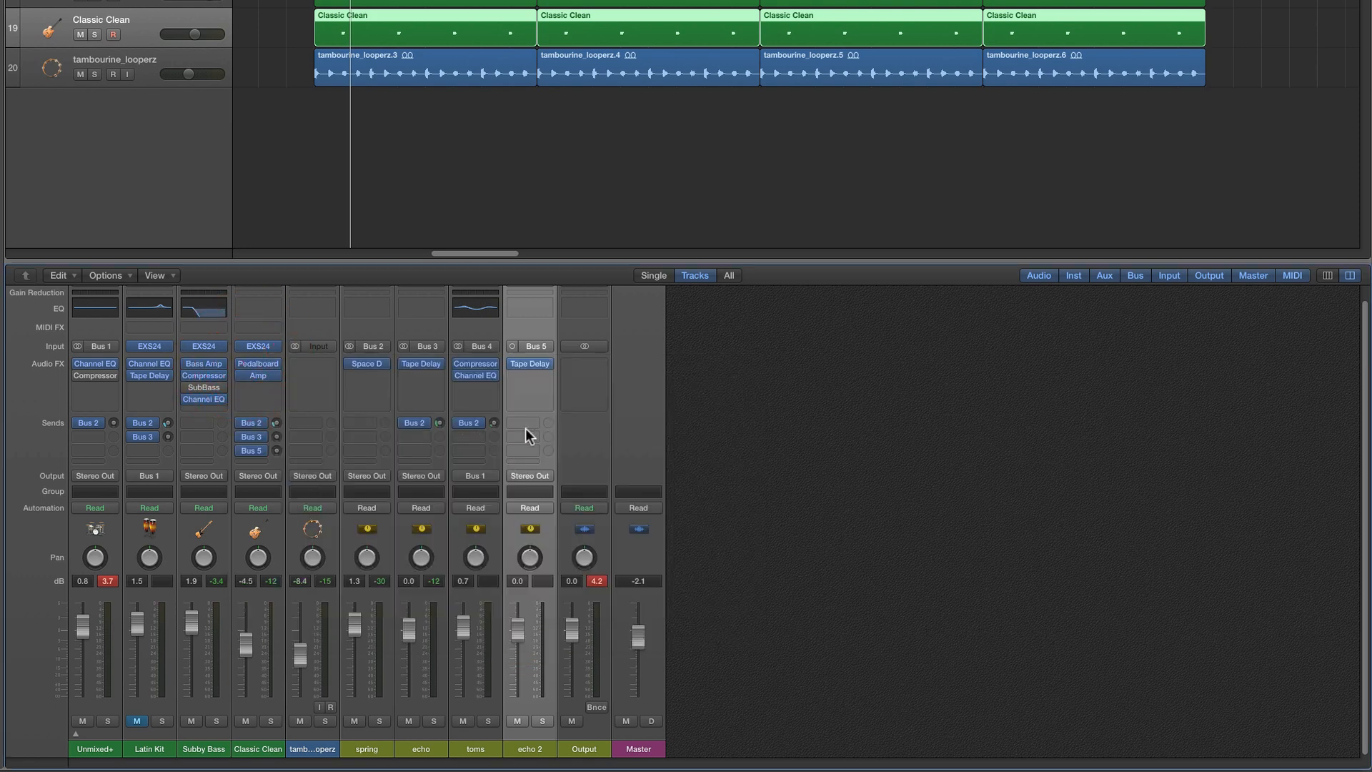
Add a Bus 2 (spring) send to the echo 2 channel and raise its send level
left_click(530, 423)
left_click(541, 485)
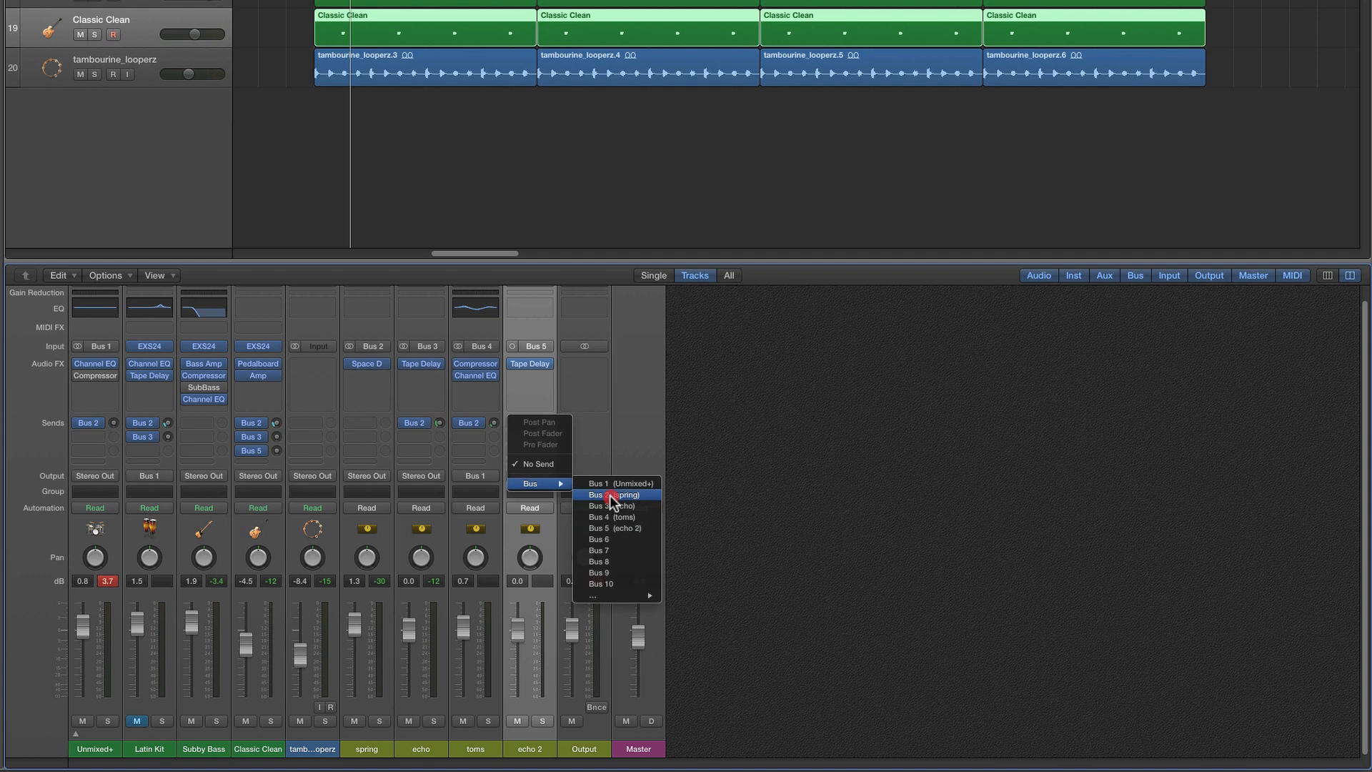
left_click(608, 492)
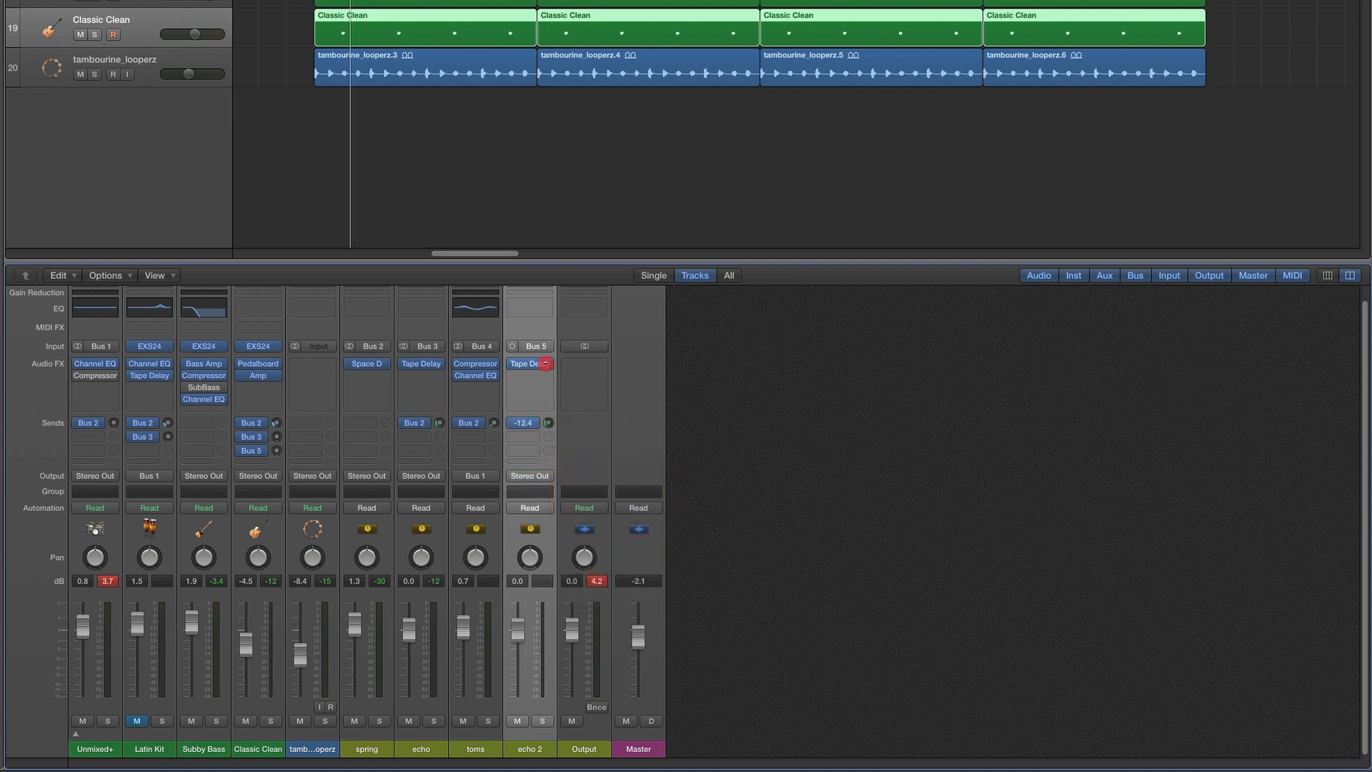
left_click_drag(545, 364, 561, 362)
Raise Classic Clean's Bus 5 send and play the groove while toggling the track's mute to hear the echo 2 tail
left_click_drag(268, 334, 264, 322)
key("space")
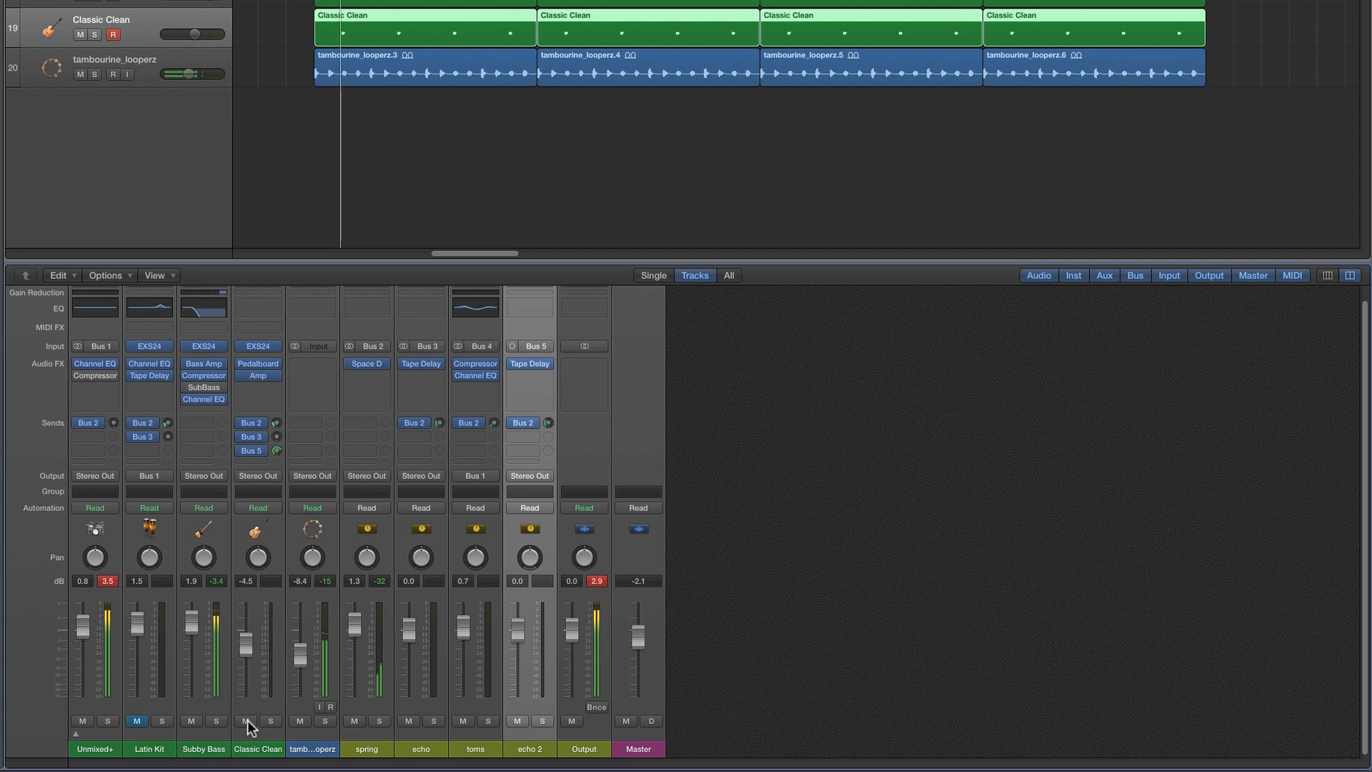
left_click(247, 721)
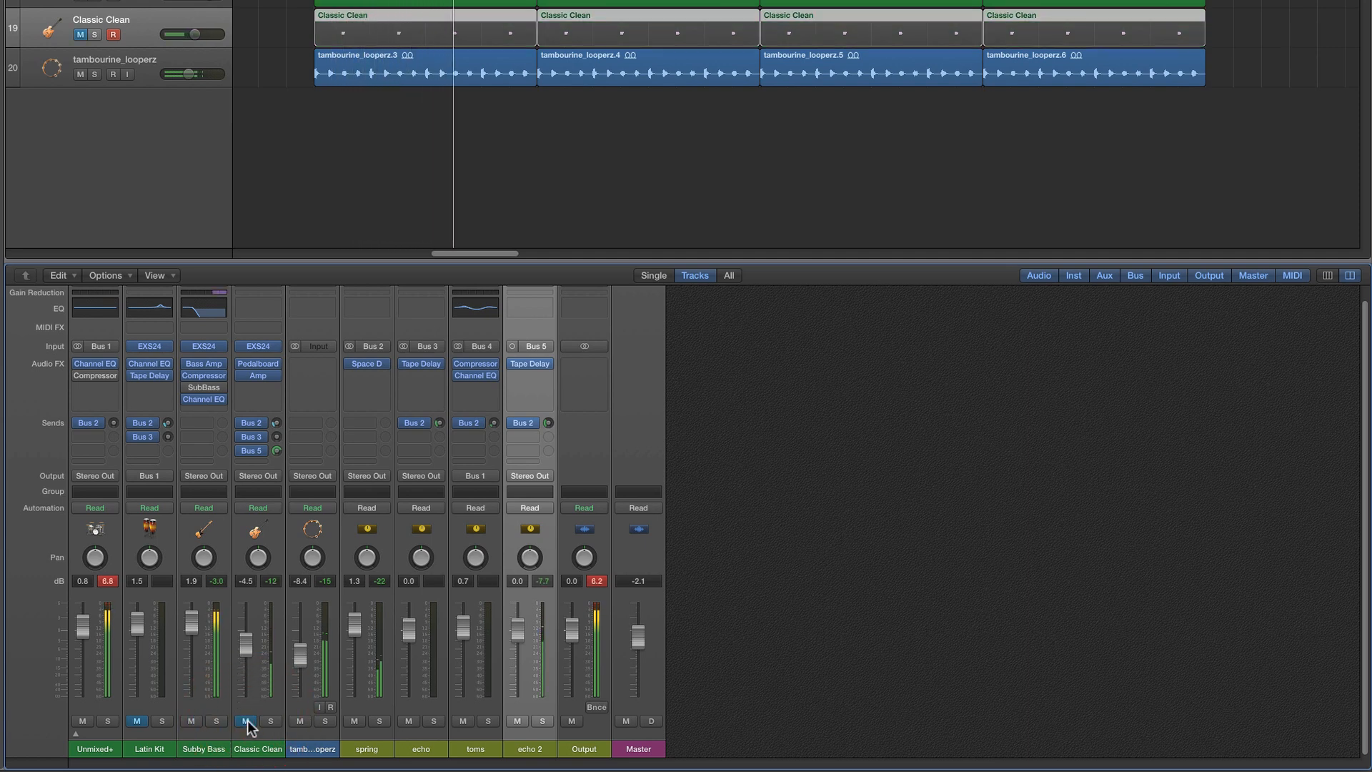
left_click(247, 721)
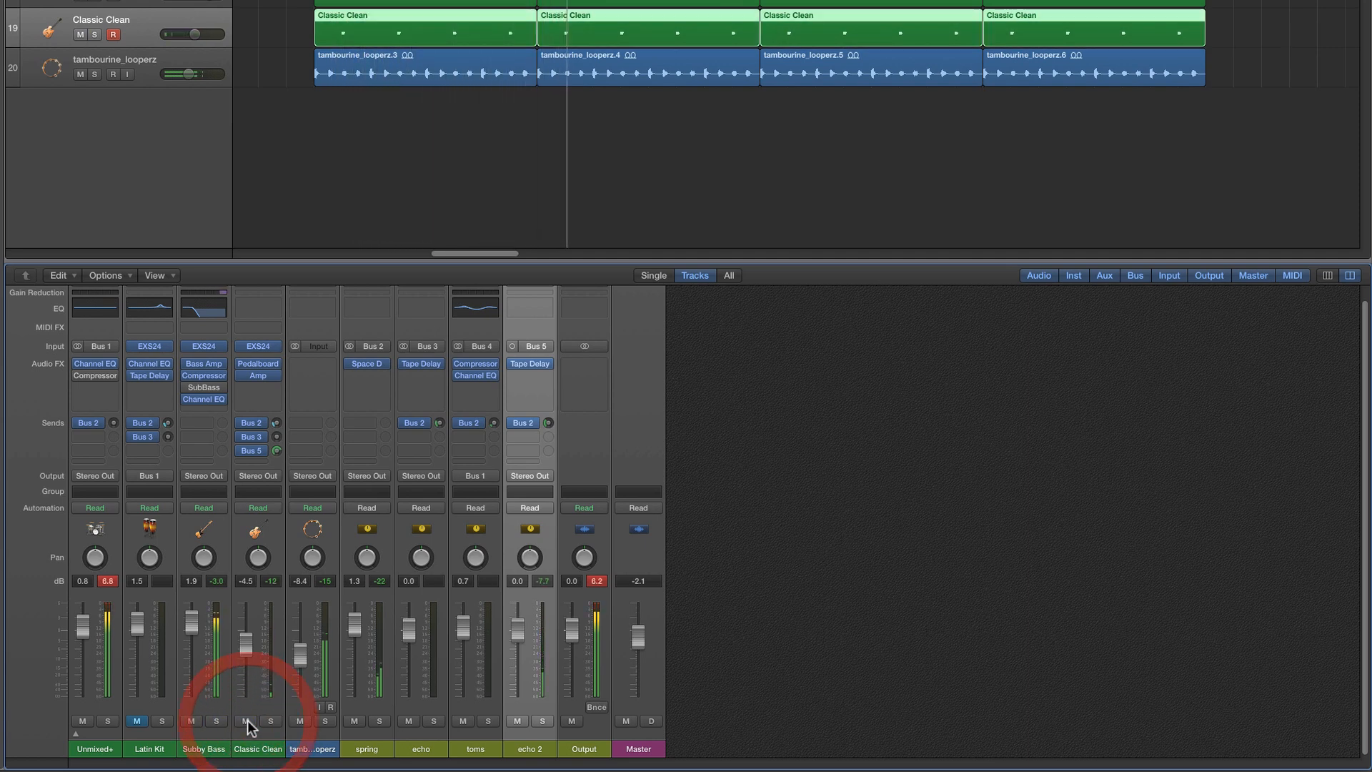
left_click(247, 722)
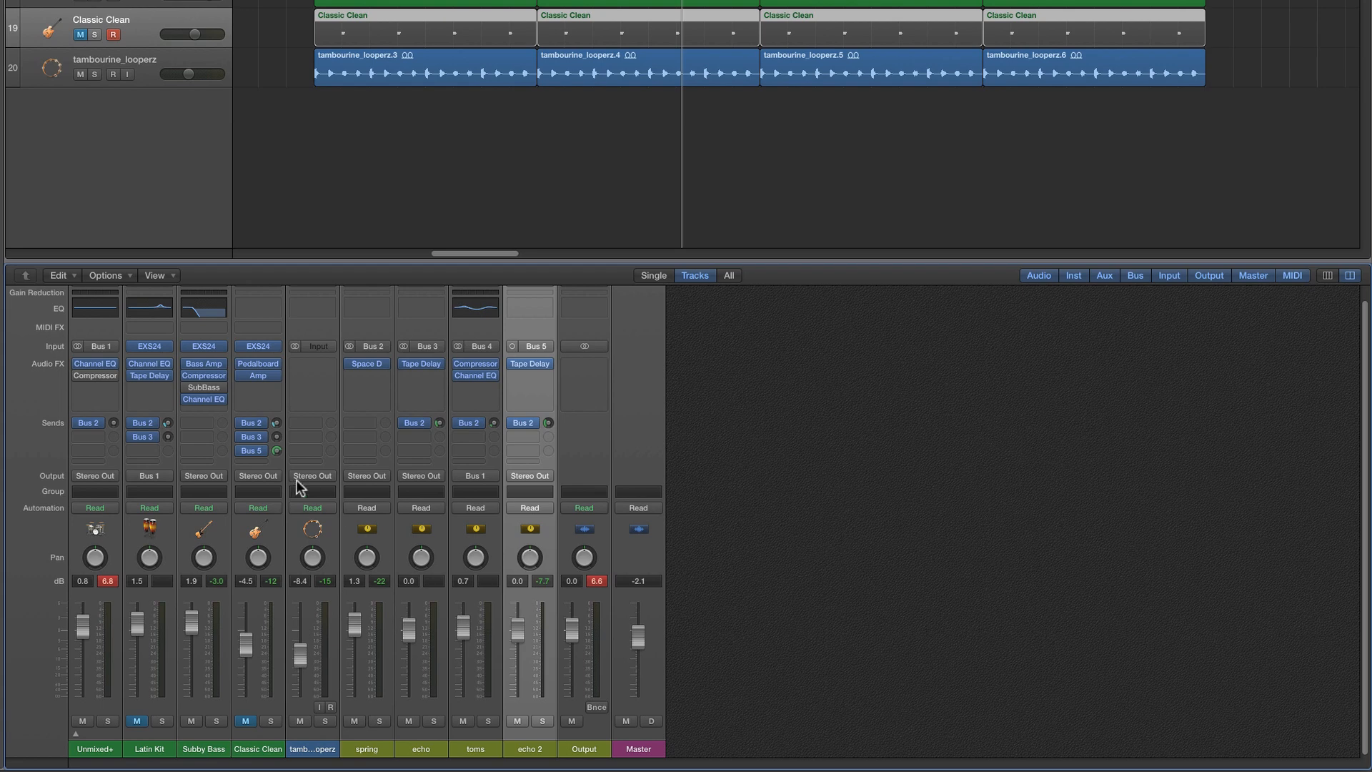
Set Classic Clean's Bus 3 send to +3.8 in place of Bus 5 and audition the first echo, muting the track to hear its tail
left_click(340, 632)
left_click_drag(277, 437, 275, 415)
left_click(246, 721)
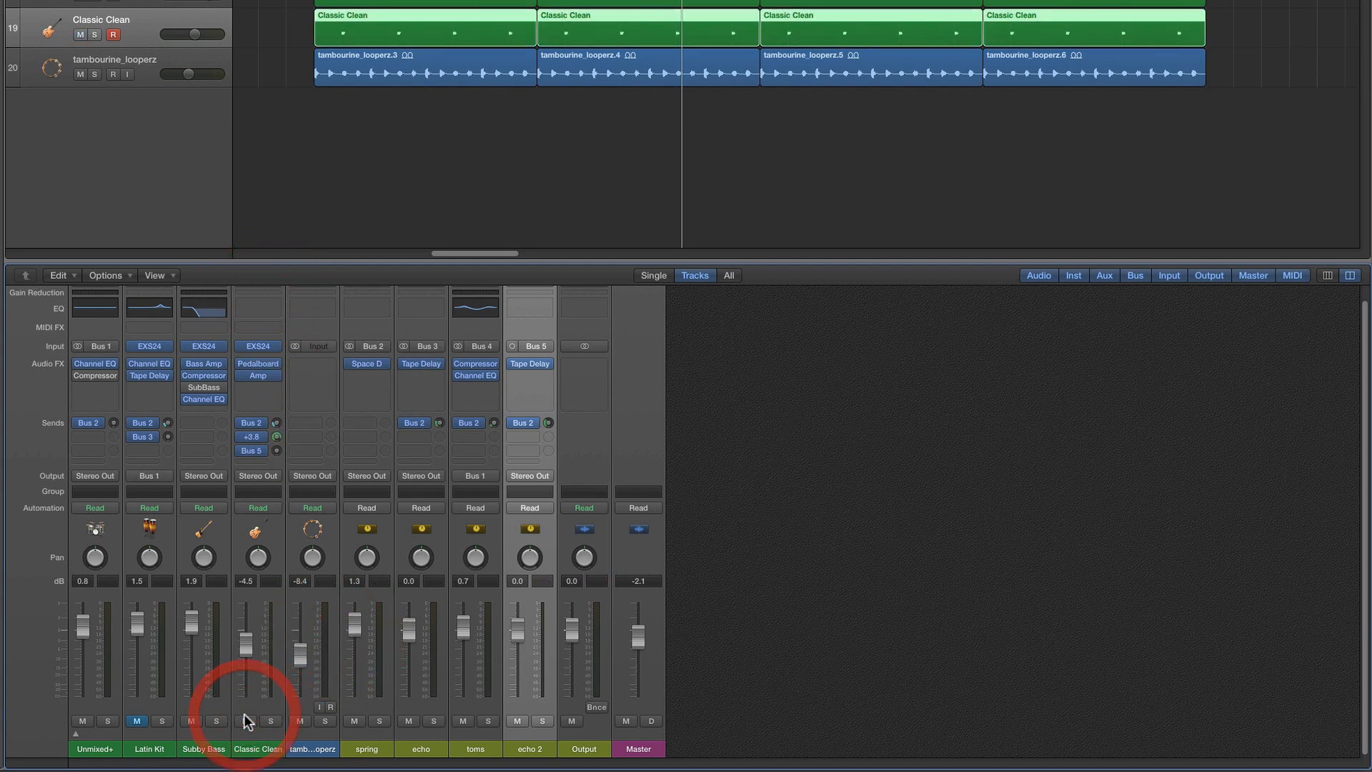
key("space")
left_click(246, 720)
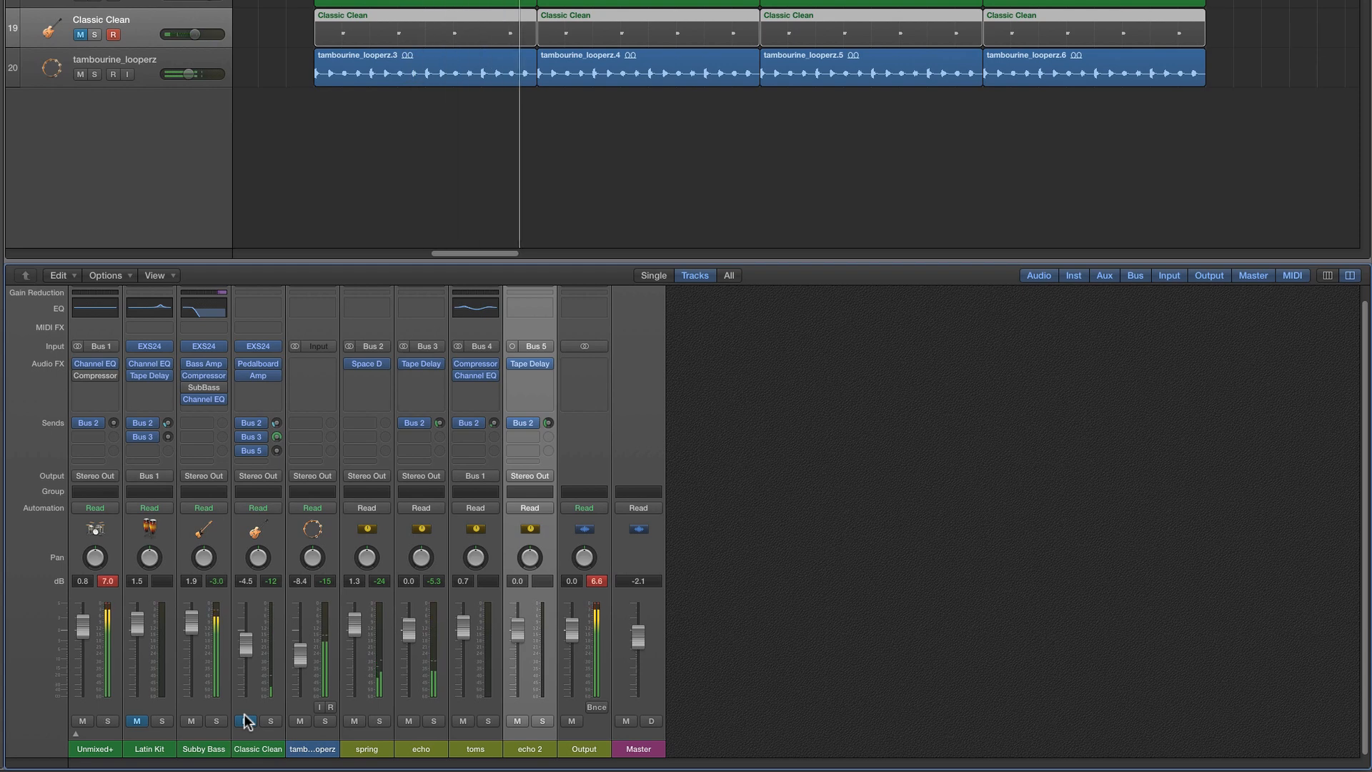
Unmute Classic Clean, adjust its Bus 2 spring send during playback, and slightly lower the tambourine_looperz track's volume
left_click(246, 720)
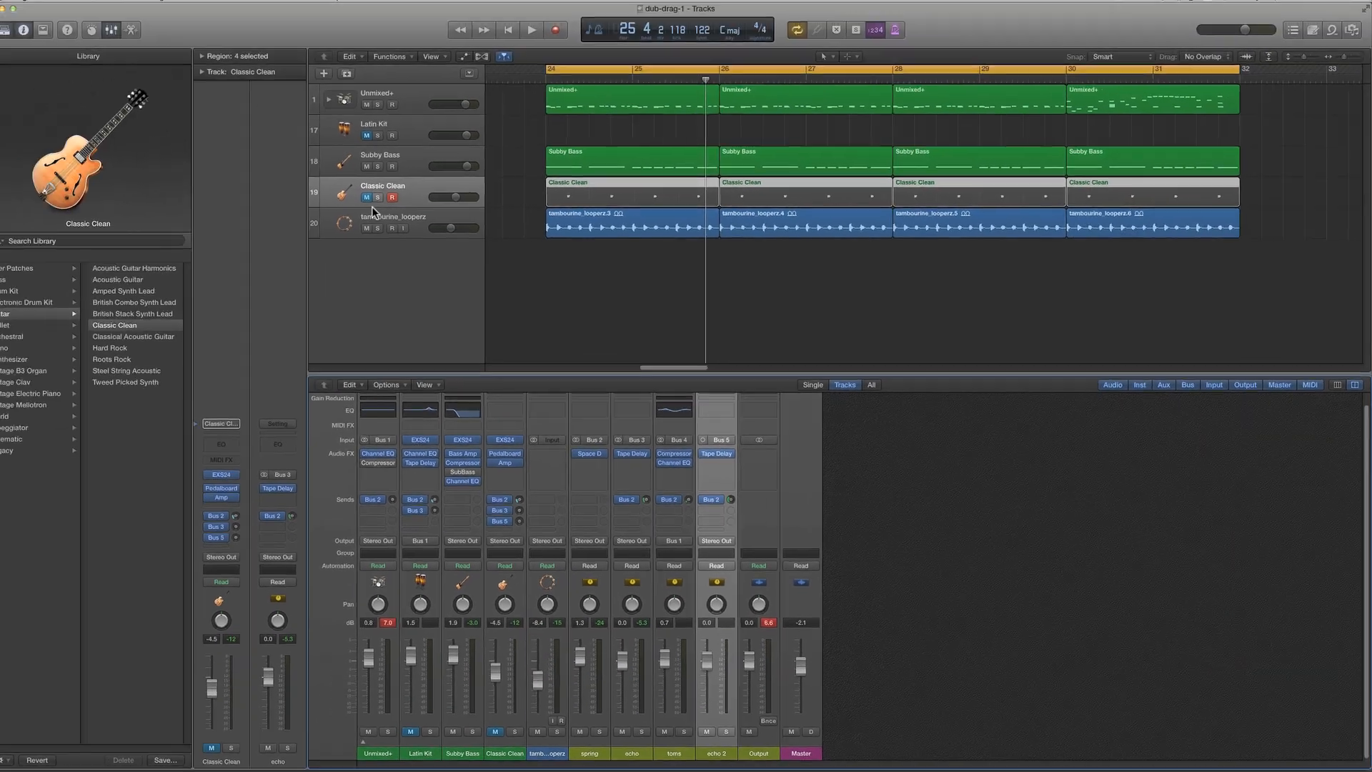
left_click(80, 34)
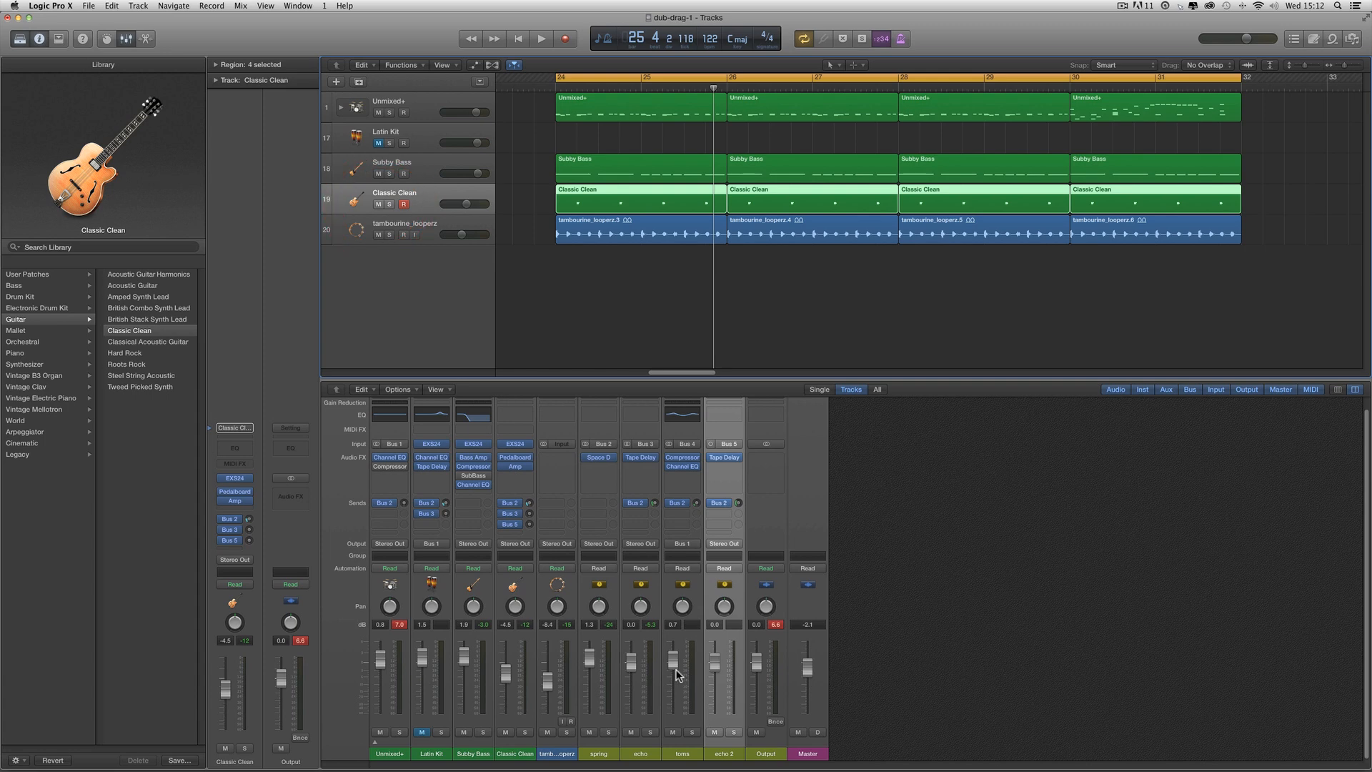
key("space")
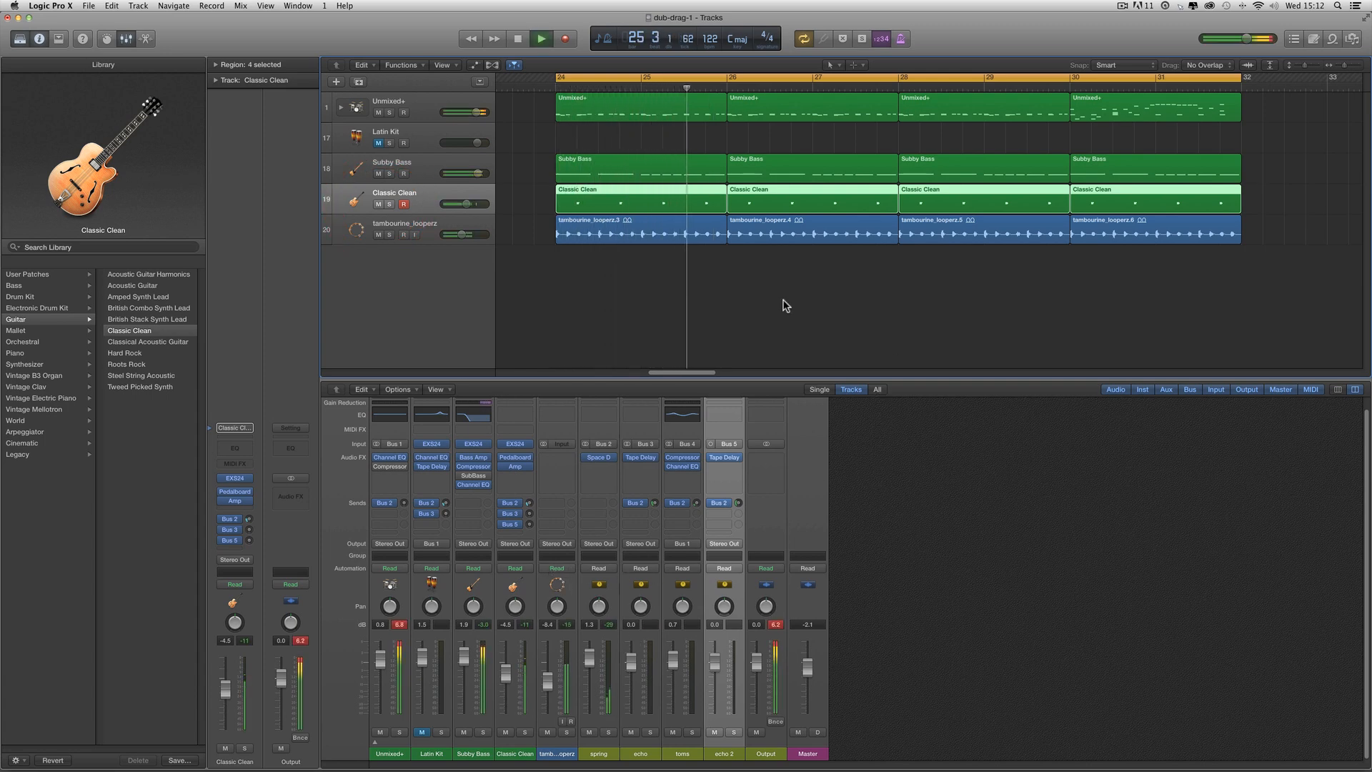
left_click(529, 502)
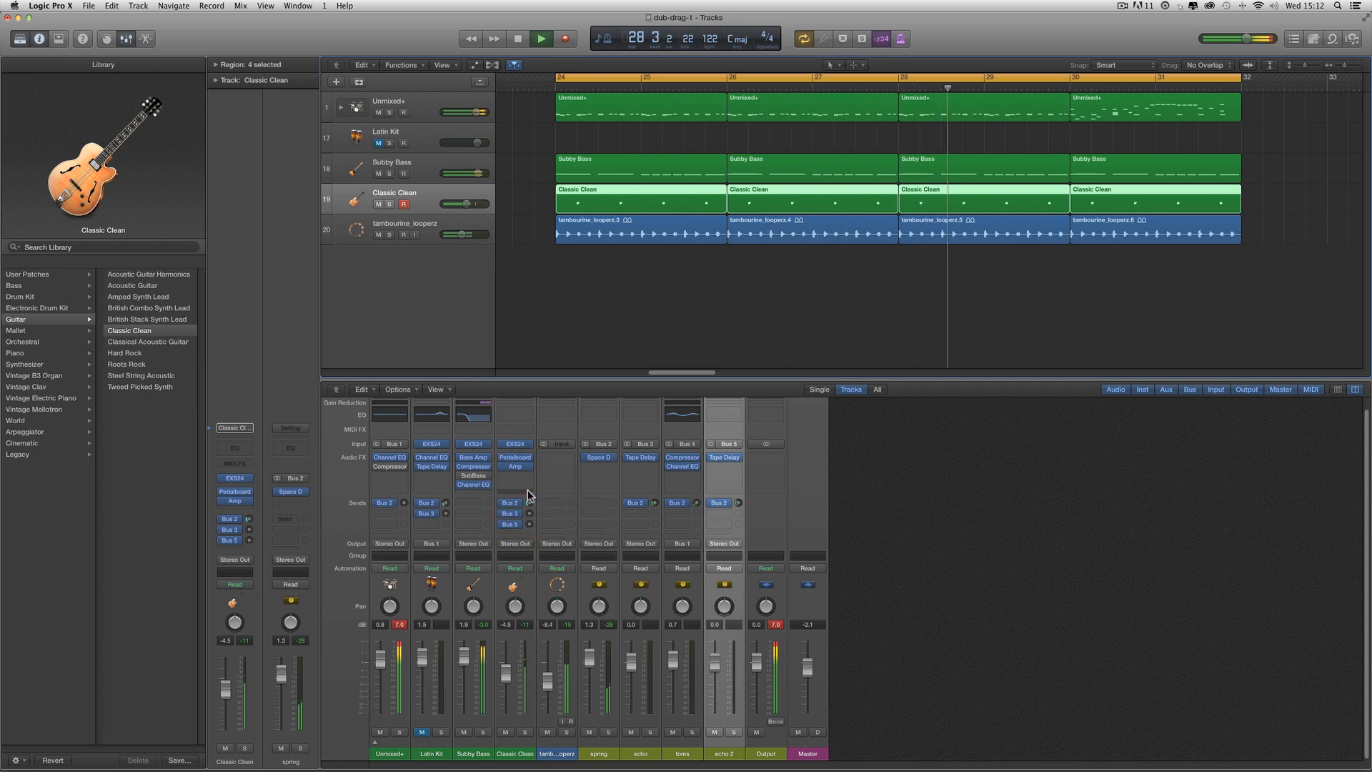
left_click(462, 234)
left_click_drag(462, 234, 458, 236)
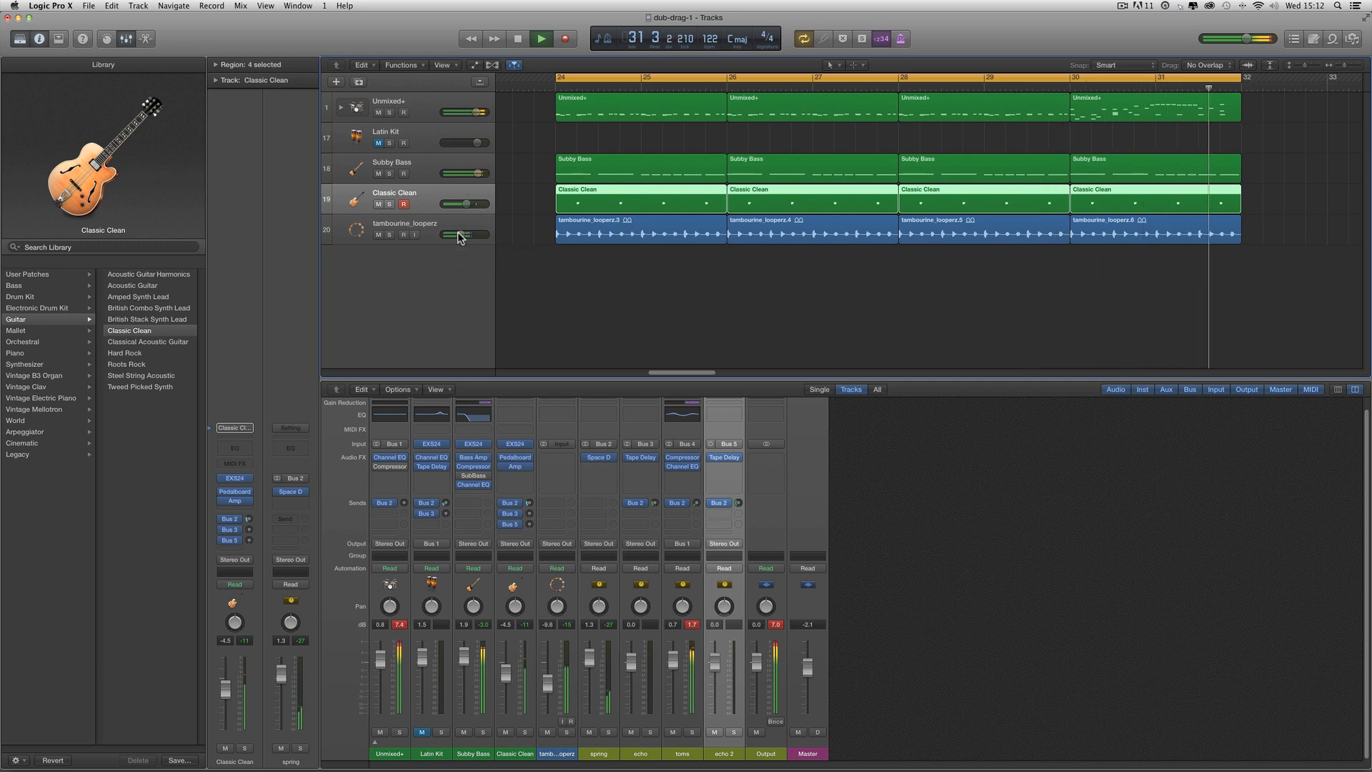
key("space")
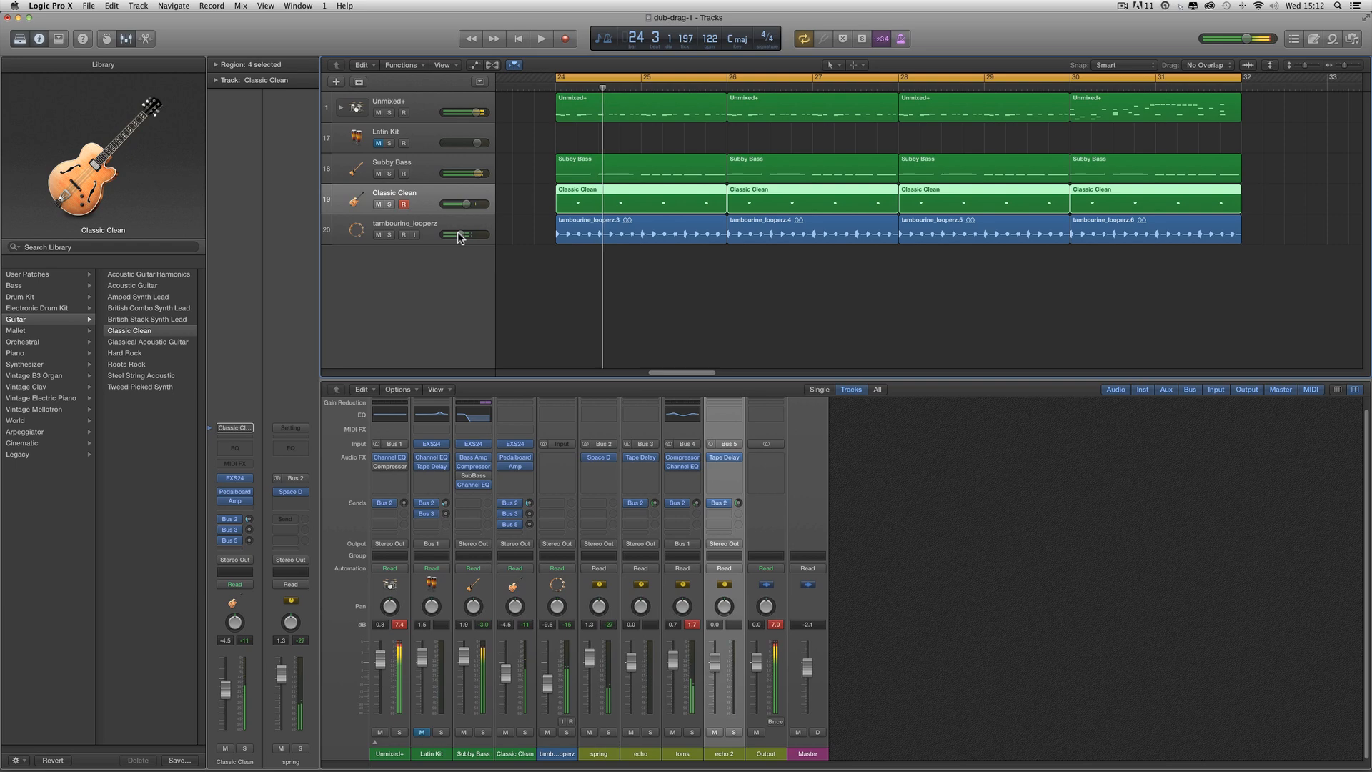